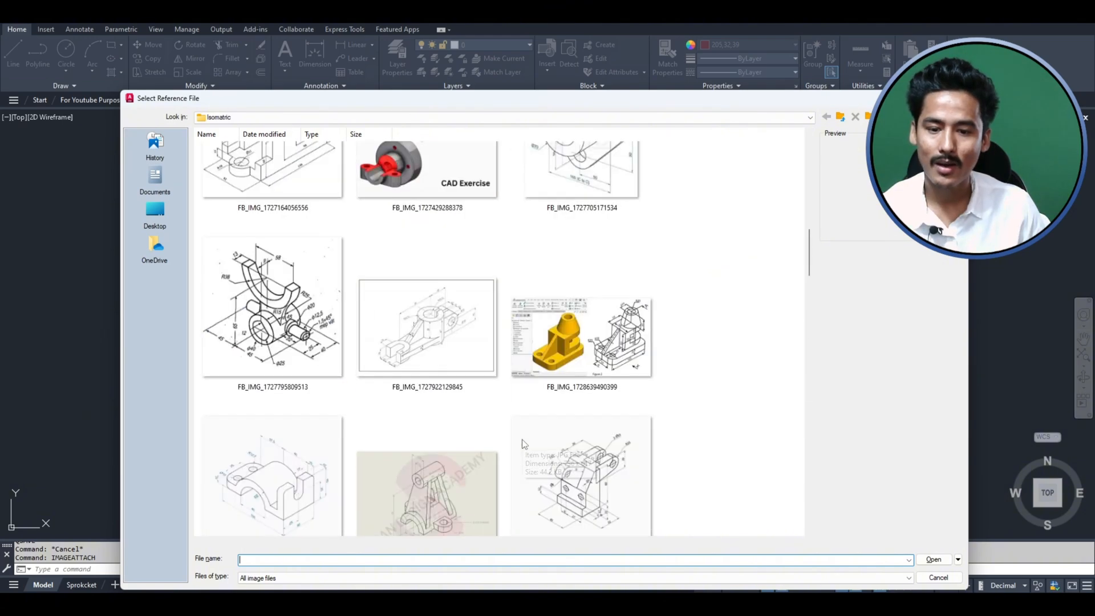
# - Browse the isometric images and choose "3f01048a-c3ad-467f-8941-9038cba2ddfb copy" as the reference file
pyautogui.scroll(5, 522, 439)
pyautogui.scroll(-3, 616, 402)
pyautogui.scroll(-10, 616, 403)
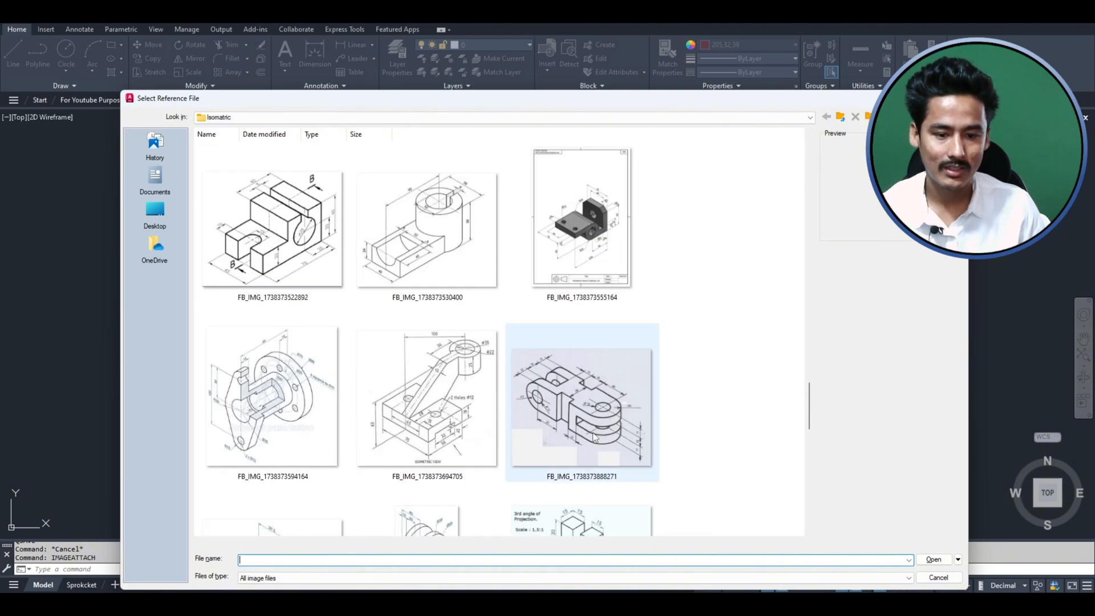
pyautogui.scroll(5, 401, 435)
pyautogui.scroll(5, 401, 435)
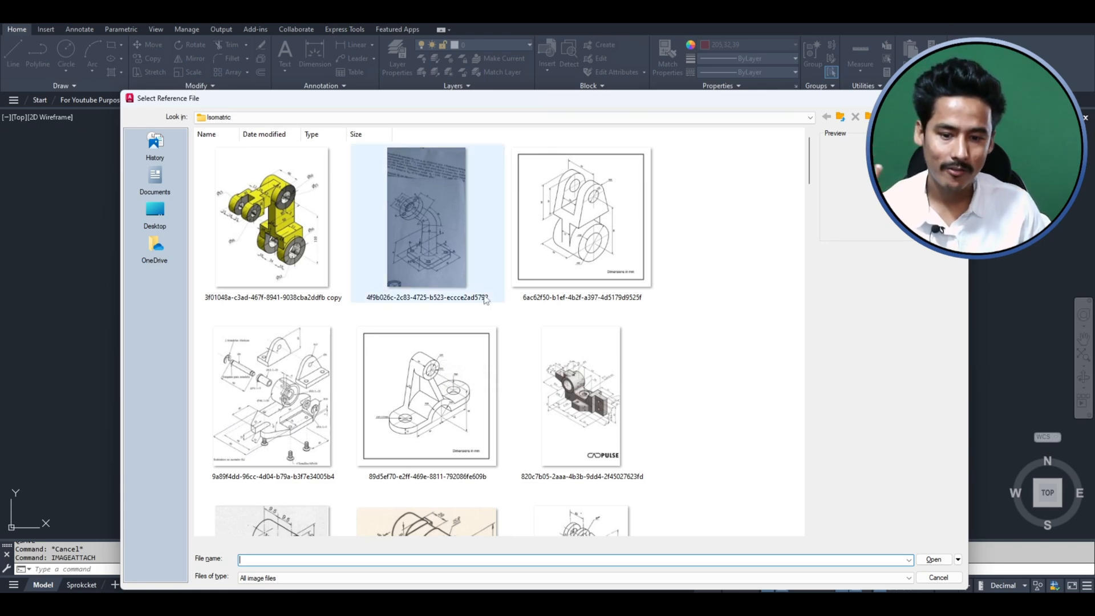
pyautogui.scroll(-5, 491, 359)
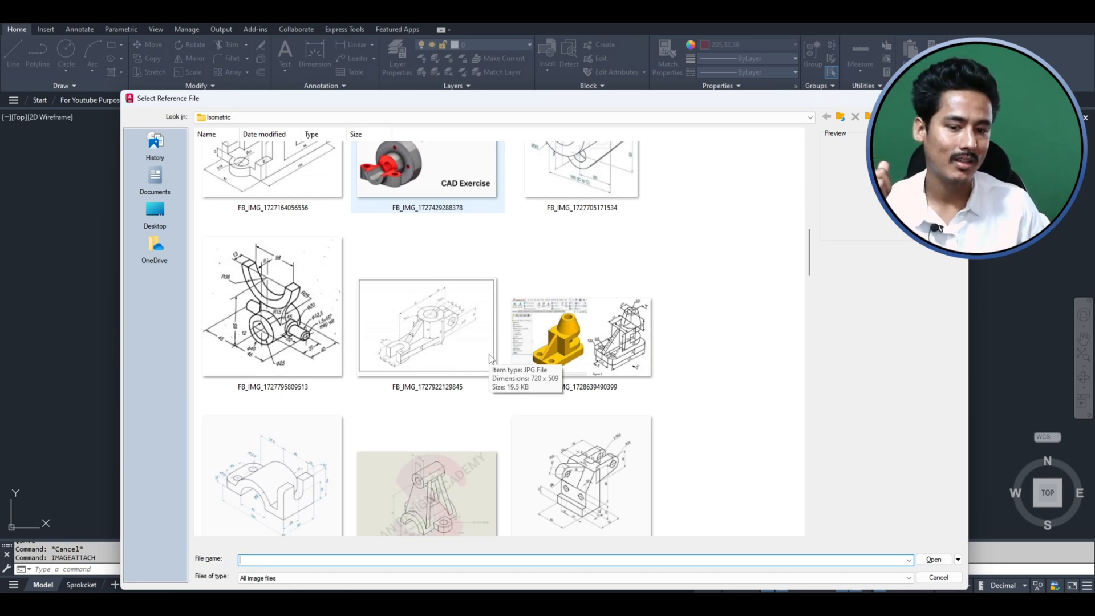
pyautogui.scroll(10, 489, 359)
pyautogui.click(265, 282)
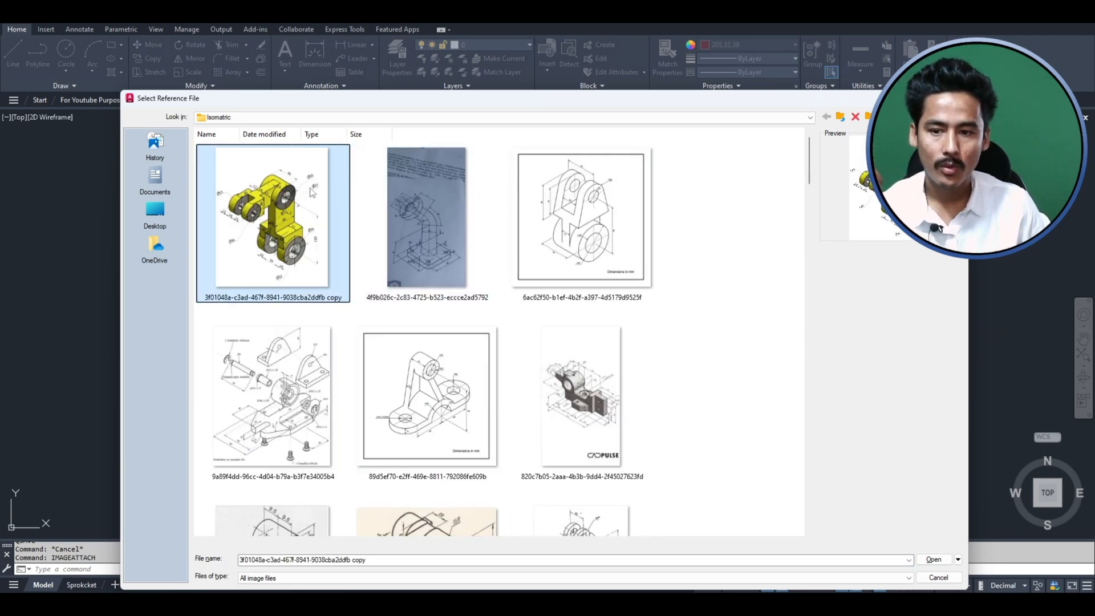
pyautogui.doubleClick(312, 233)
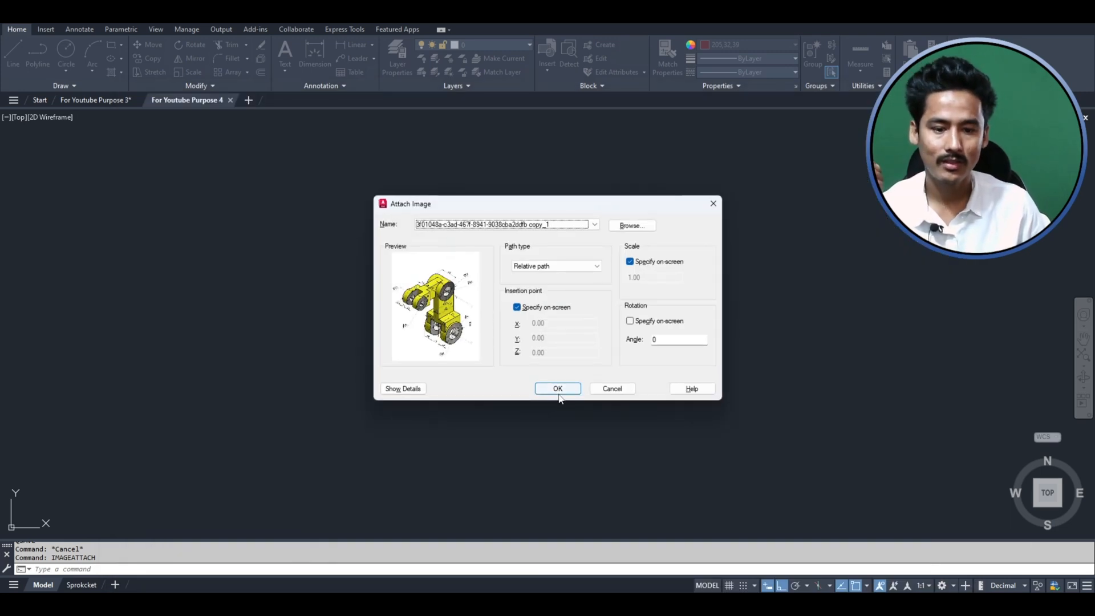
# - Attach the reference image with 200 as the insertion point and a scale factor of 200
pyautogui.click(558, 393)
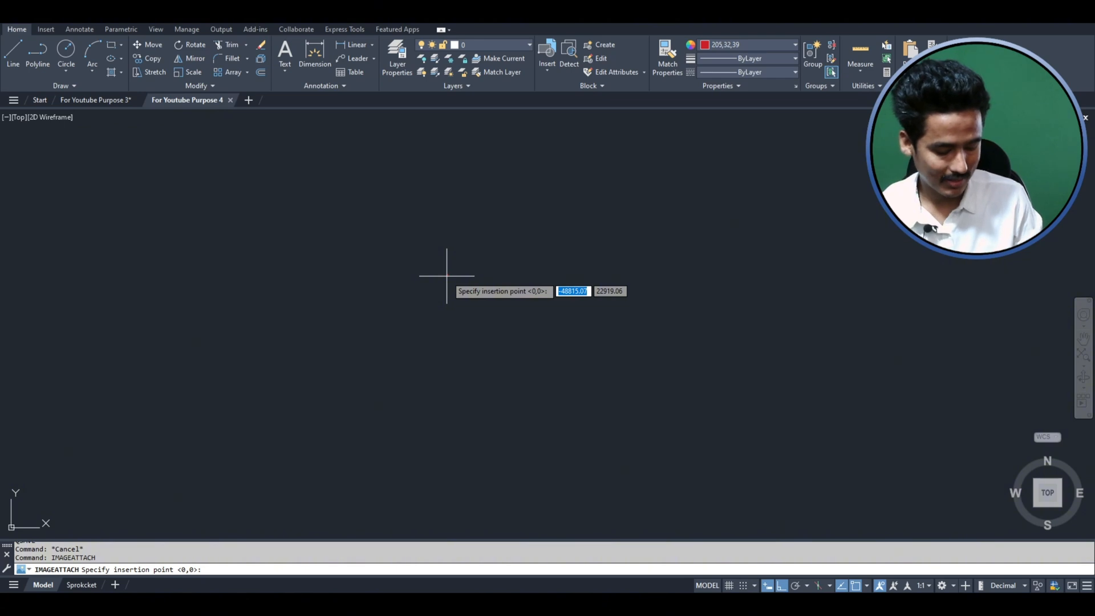
pyautogui.write('200')
pyautogui.press('Return')
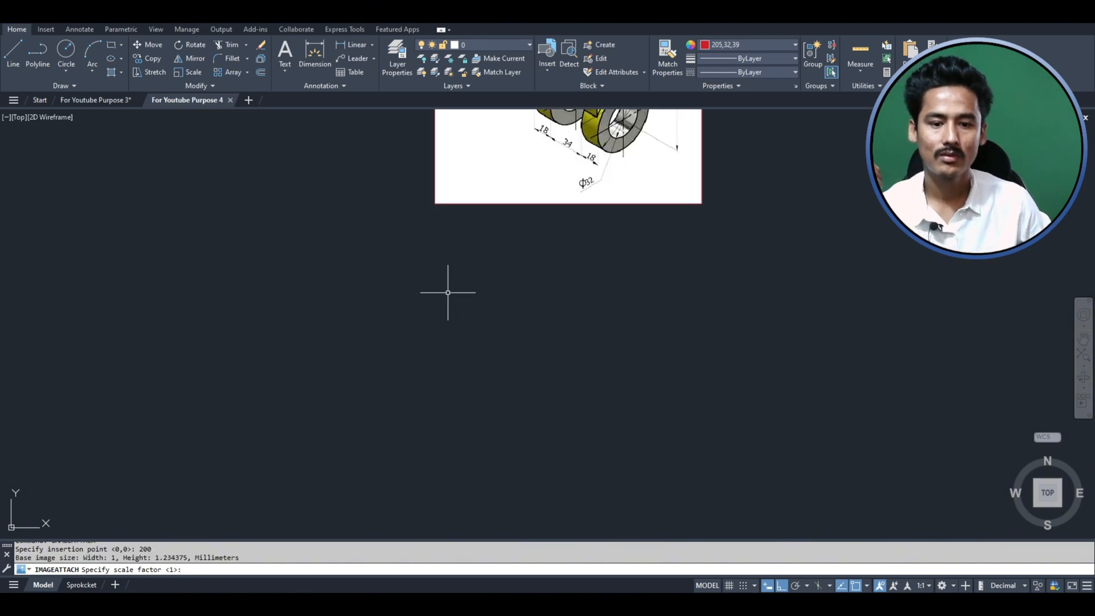
pyautogui.write('200')
pyautogui.press('Return')
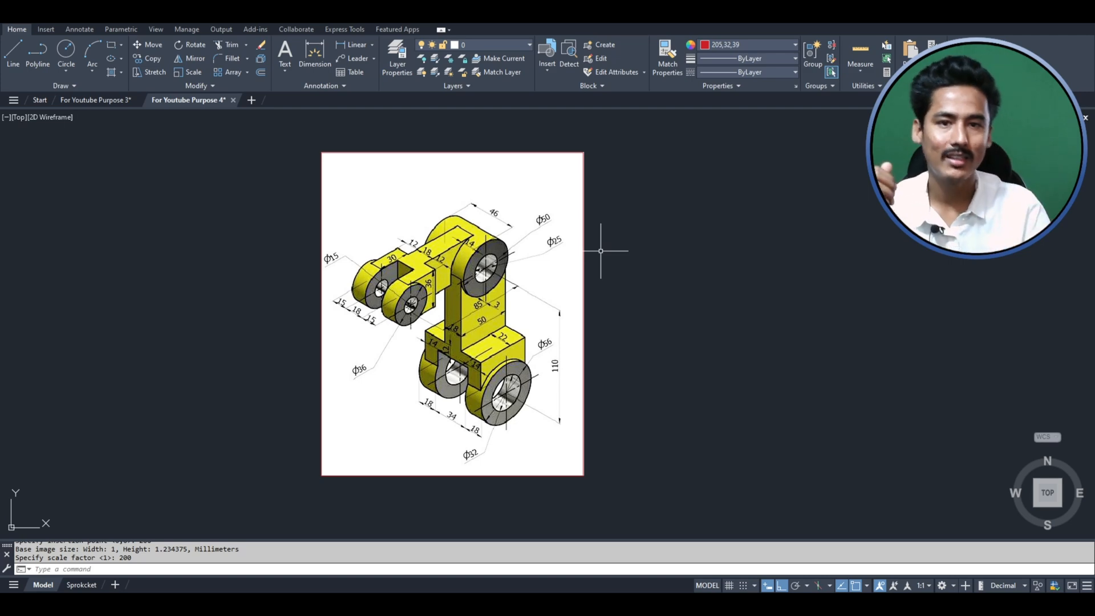
# - Examine the shape and dimensions of the yellow part in the attached reference image
pyautogui.scroll(2, 487, 230)
pyautogui.scroll(-4, 397, 273)
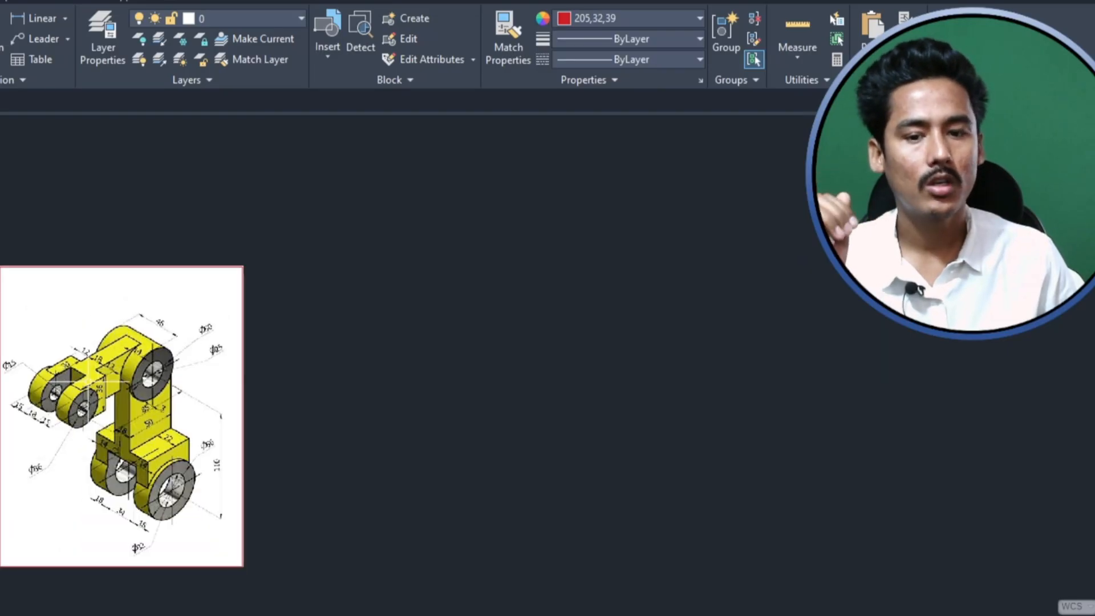
pyautogui.scroll(2, 308, 289)
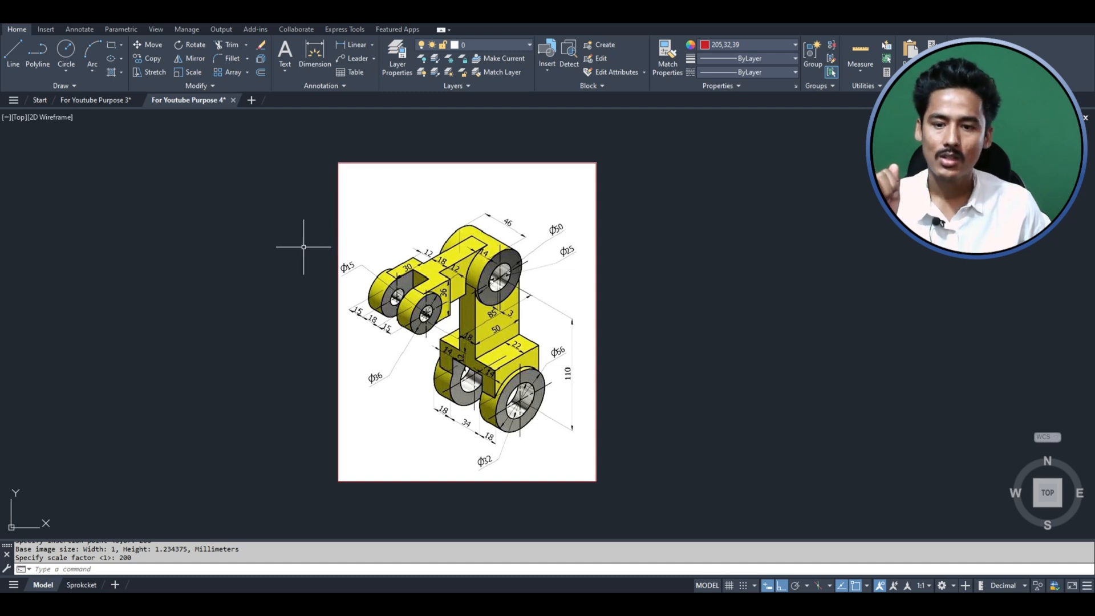
pyautogui.scroll(-2, 276, 238)
pyautogui.scroll(2, 473, 297)
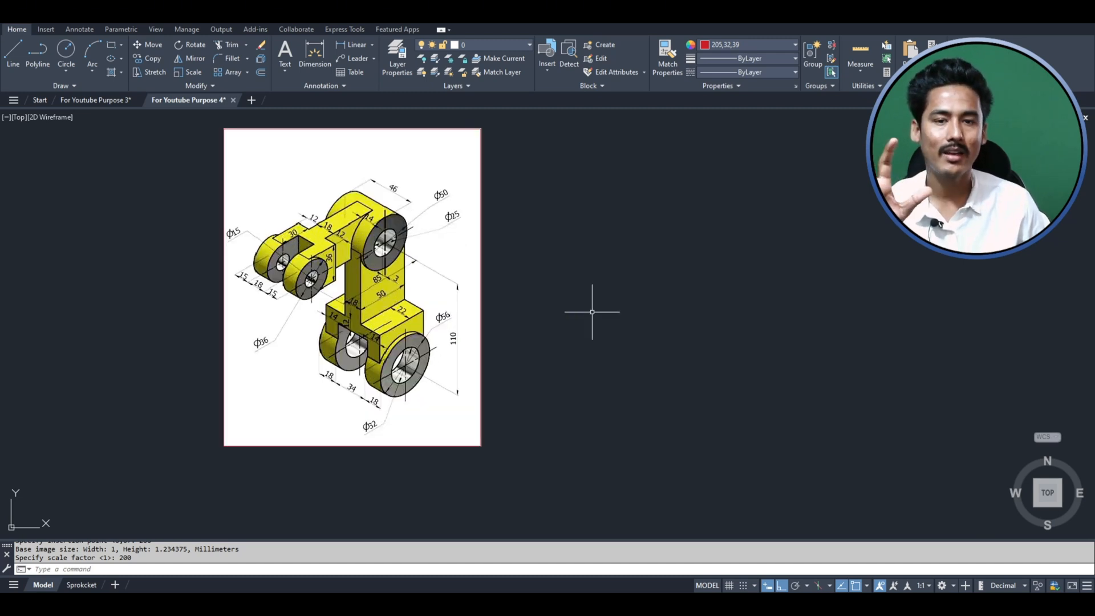
pyautogui.scroll(2, 443, 163)
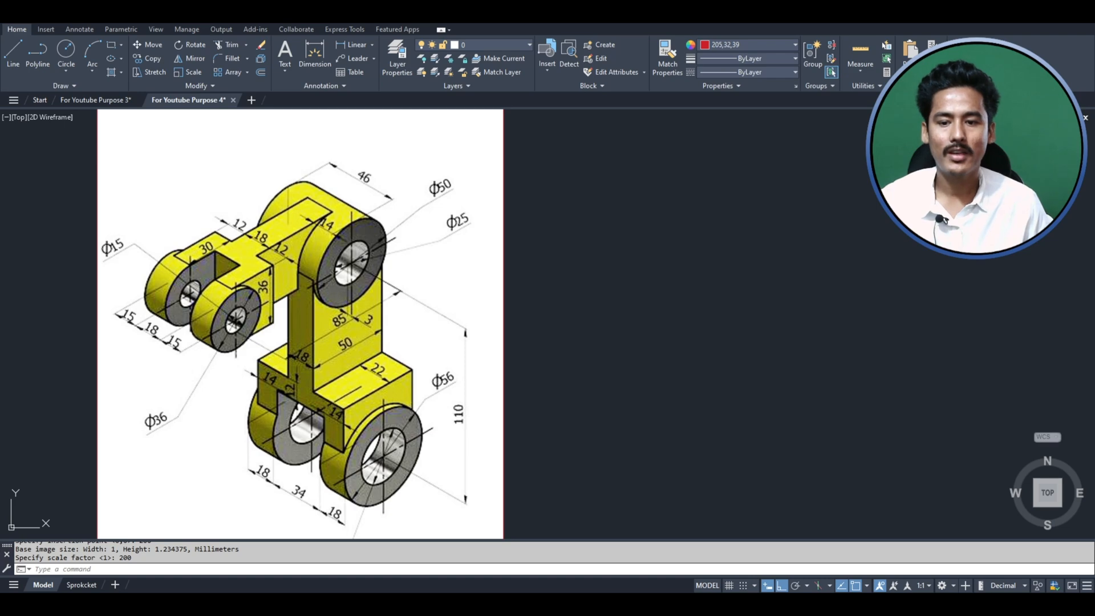
pyautogui.scroll(-1, 424, 131)
pyautogui.scroll(1, 416, 131)
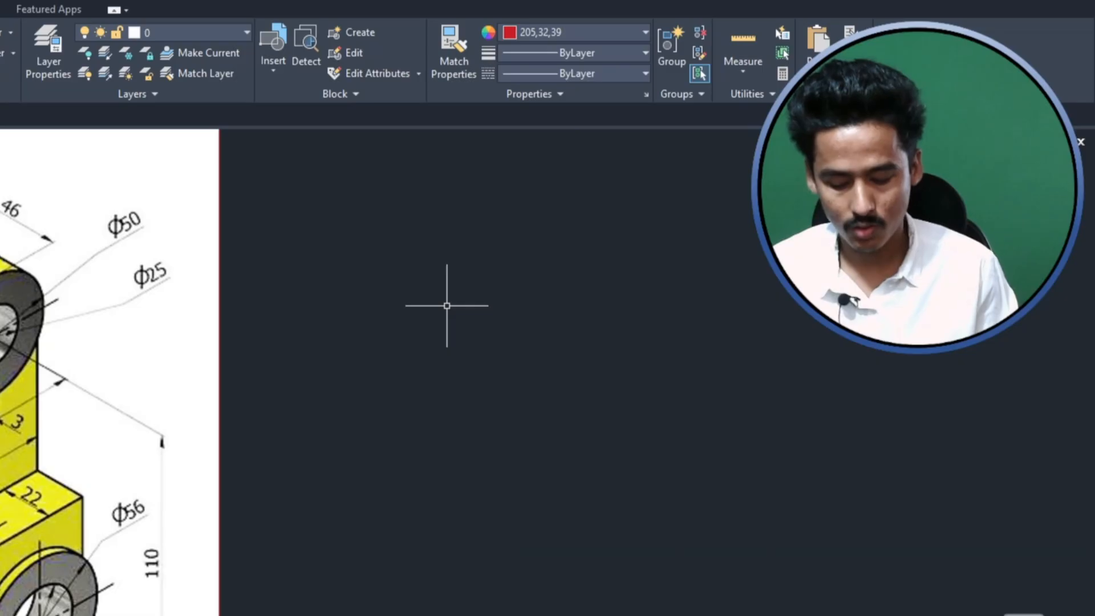
# - Set the drawing units' insertion scale to millimeters
pyautogui.write('un')
pyautogui.press('Return')
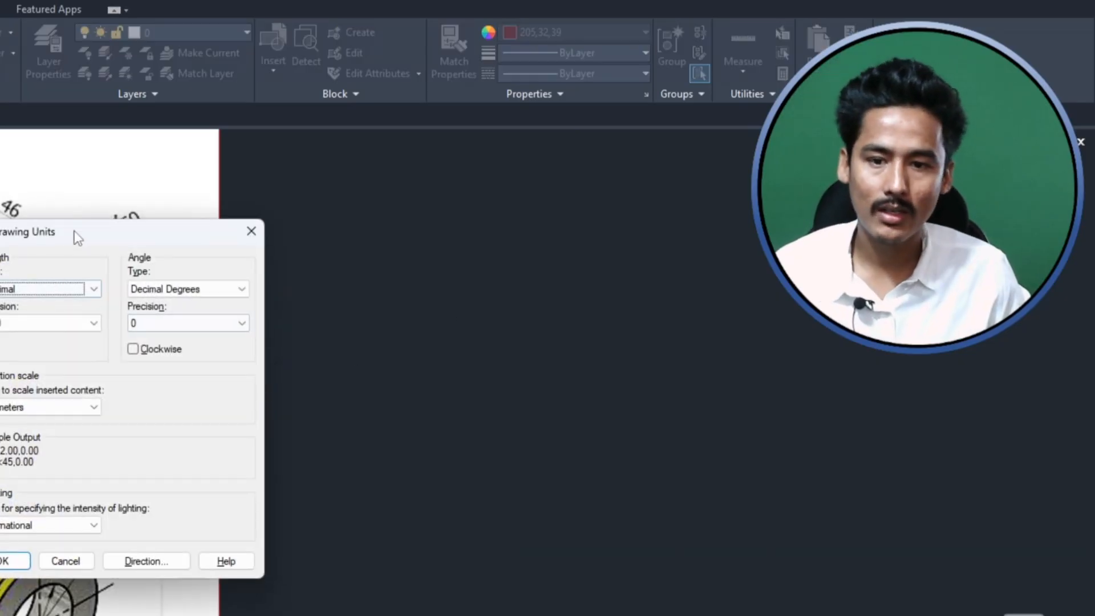
pyautogui.moveTo(85, 231); pyautogui.dragTo(398, 210)
pyautogui.click(299, 385)
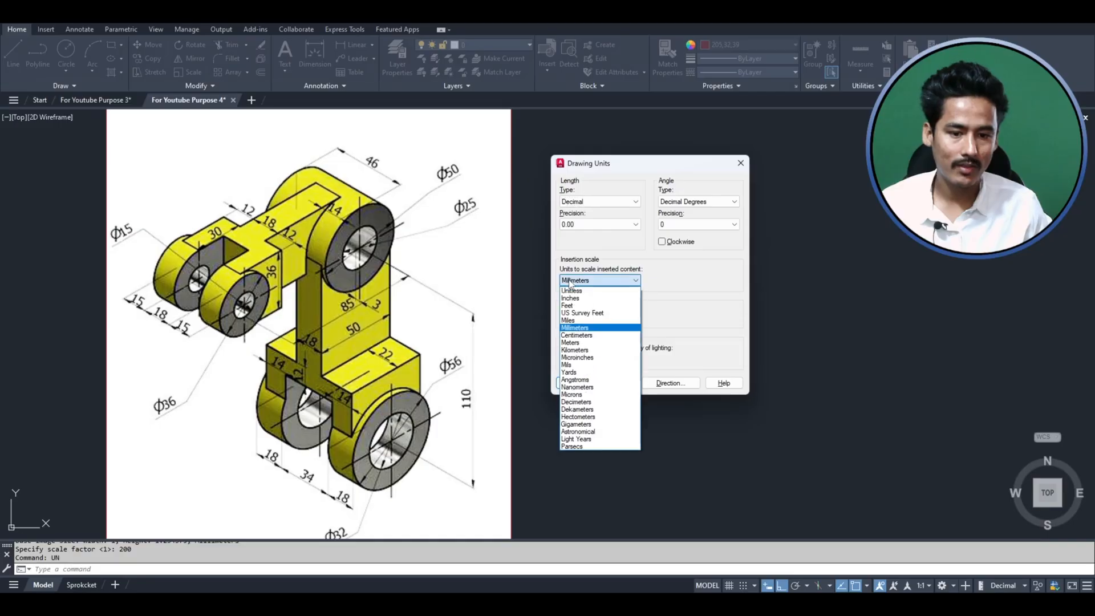
pyautogui.click(594, 327)
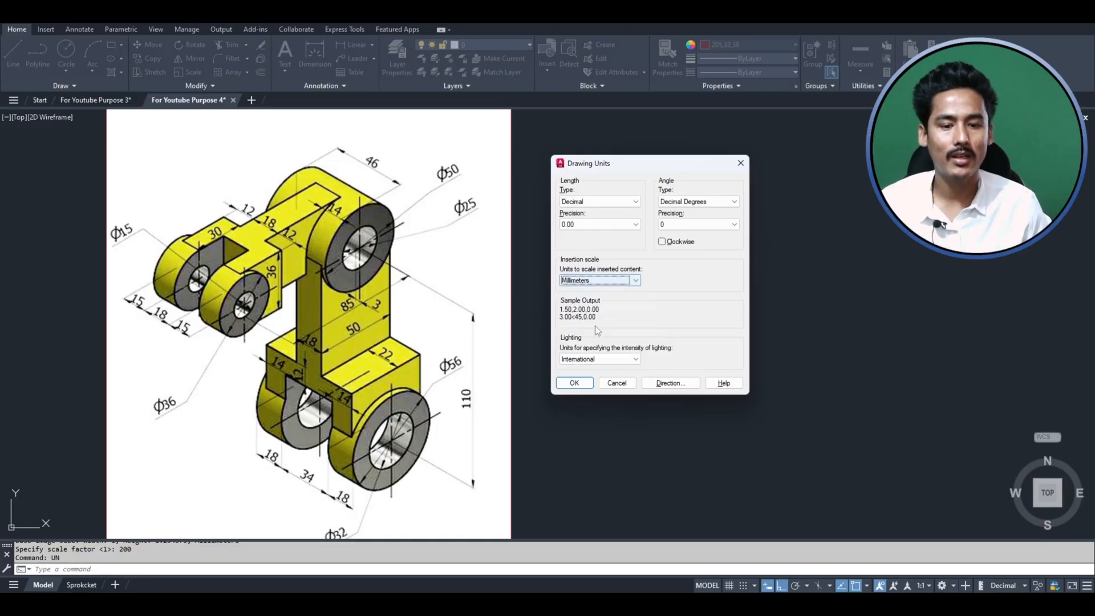
pyautogui.click(574, 383)
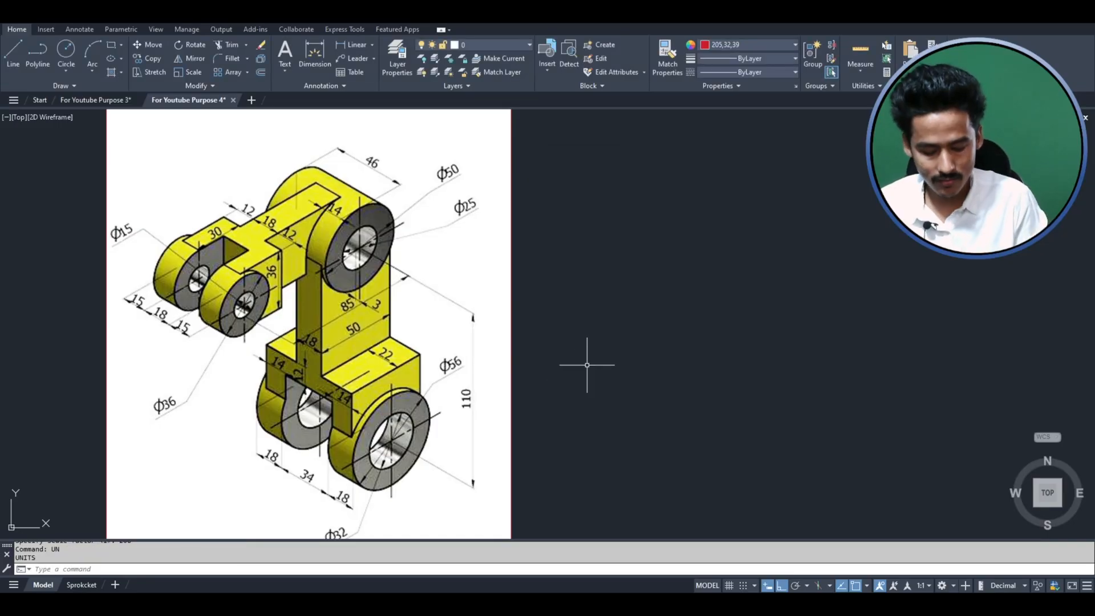
pyautogui.moveTo(587, 365); pyautogui.dragTo(516, 387, button='middle')
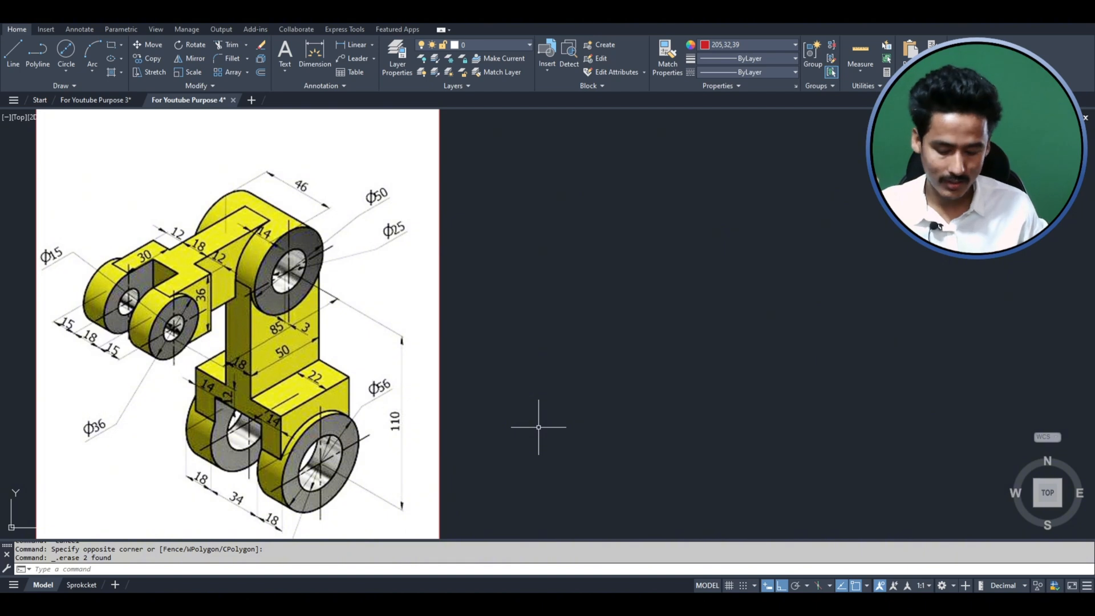
pyautogui.write('pl')
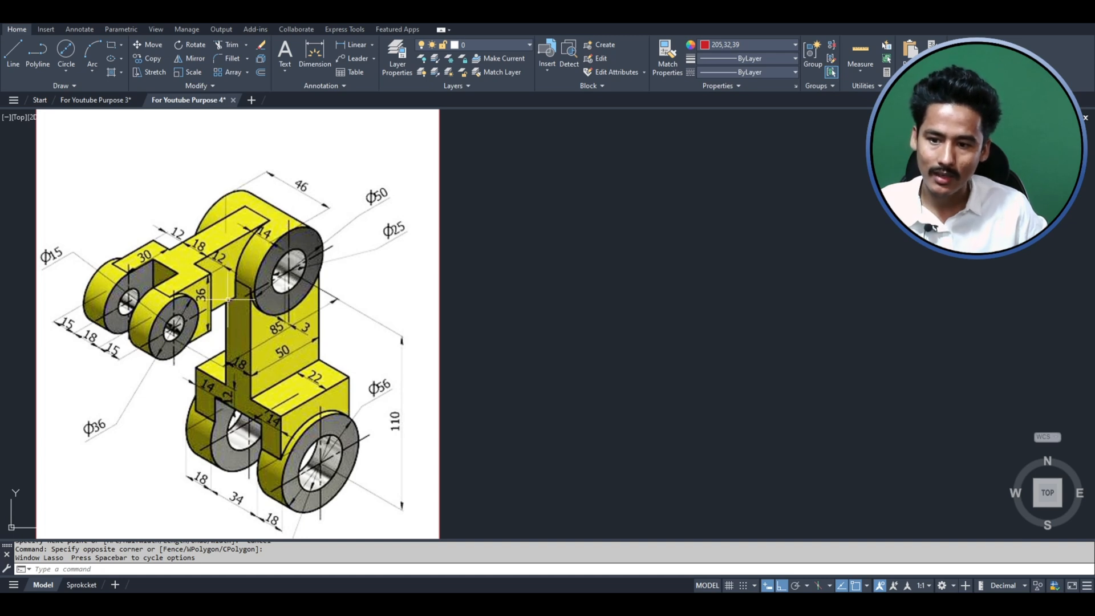
pyautogui.moveTo(277, 314)
pyautogui.mouseDown()
pyautogui.moveTo(272, 340)
pyautogui.moveTo(292, 316)
pyautogui.mouseUp()
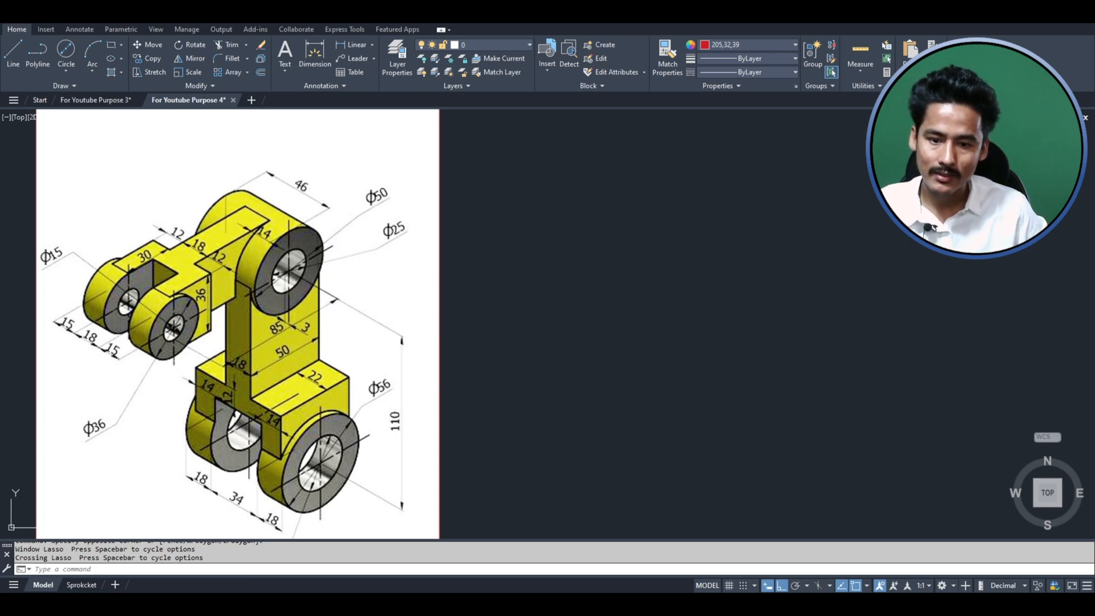
pyautogui.moveTo(419, 412)
pyautogui.mouseDown()
pyautogui.moveTo(399, 401)
pyautogui.moveTo(411, 435)
pyautogui.moveTo(419, 423)
pyautogui.mouseUp()
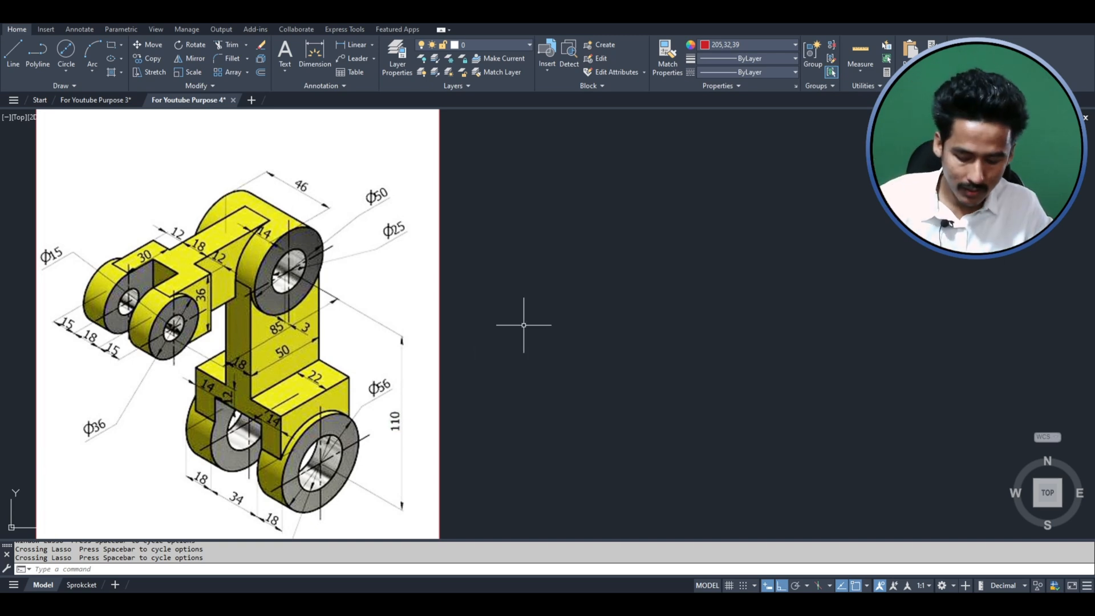
# - Draw an L-shaped polyline beside the reference image, running 85 mm horizontally to the right and 110 mm straight down
pyautogui.write('pl')
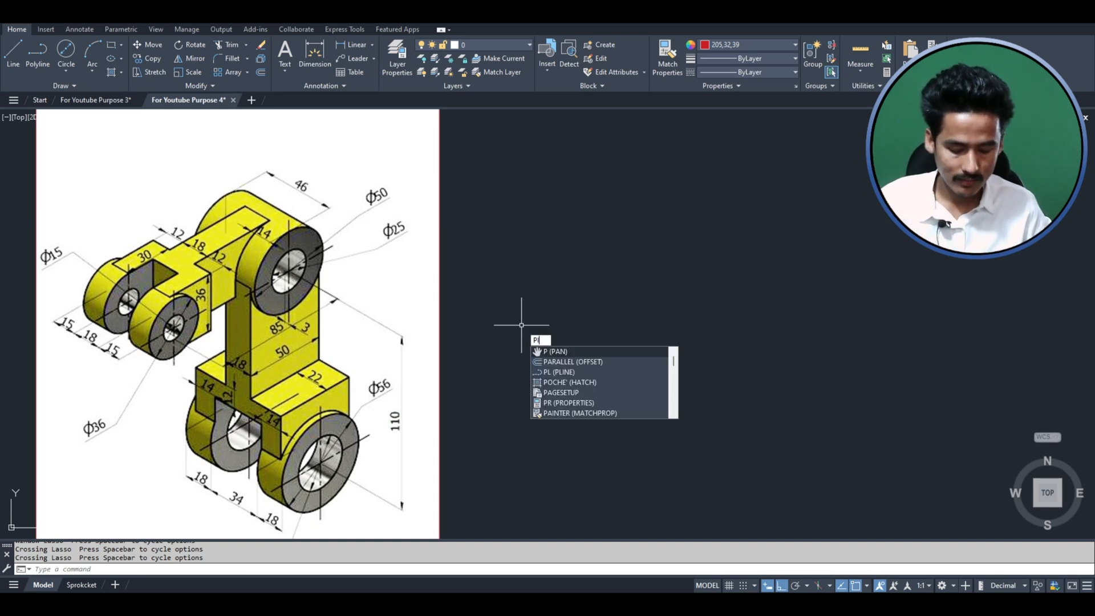
pyautogui.press('Return')
pyautogui.click(602, 240)
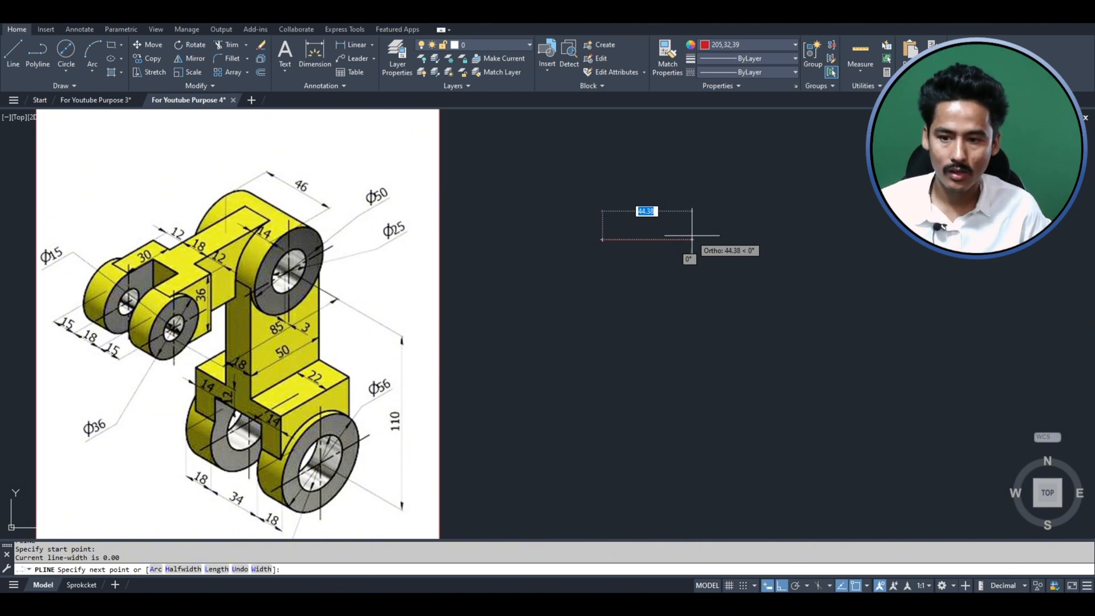
pyautogui.write('85')
pyautogui.press('Return')
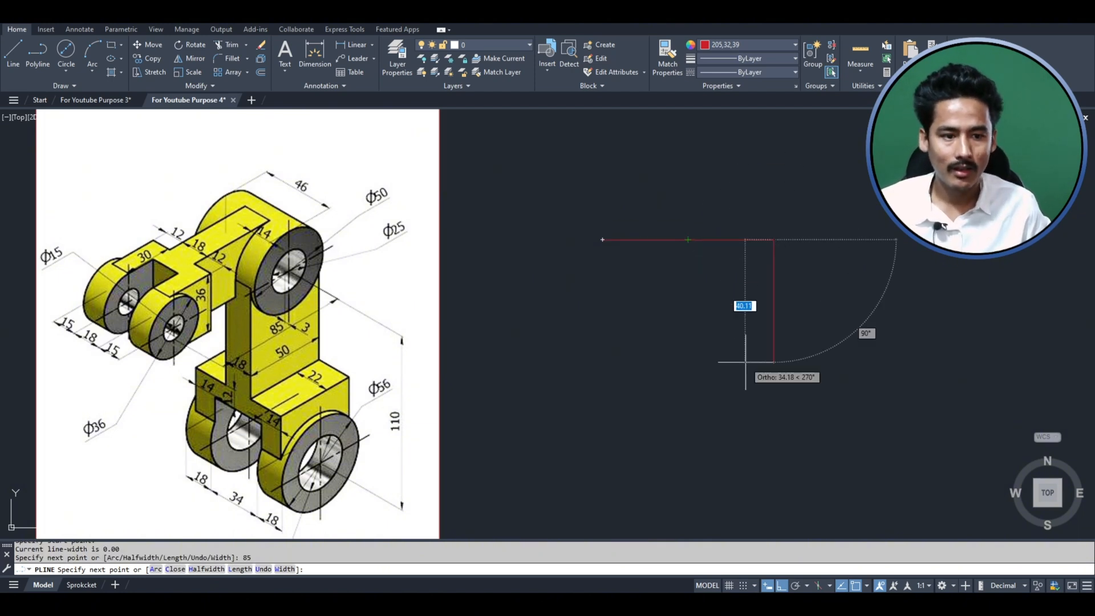
pyautogui.write('110')
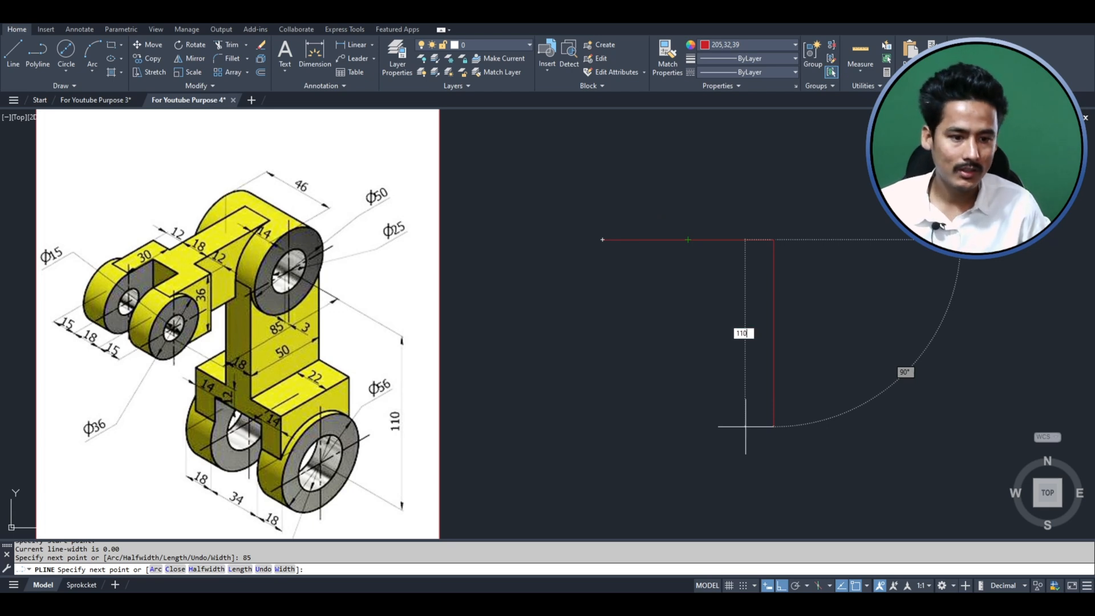
pyautogui.press('Return')
pyautogui.press('Return')
# - Give the L-shaped polyline the CENTER2 linetype and the grey color 99,100,102
pyautogui.click(856, 416)
pyautogui.click(669, 237)
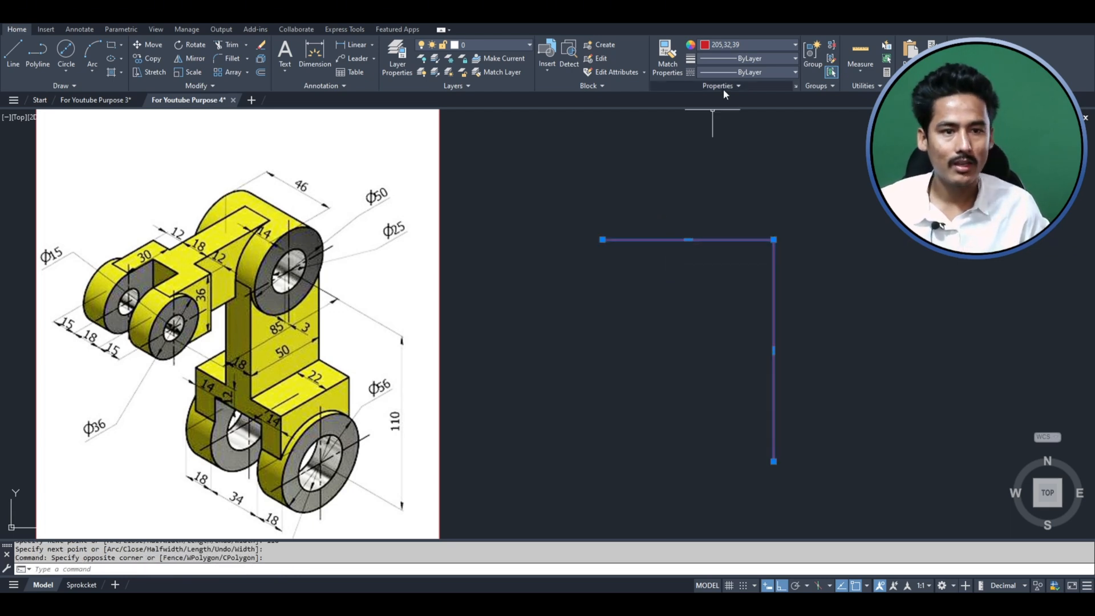
pyautogui.click(733, 73)
pyautogui.click(731, 111)
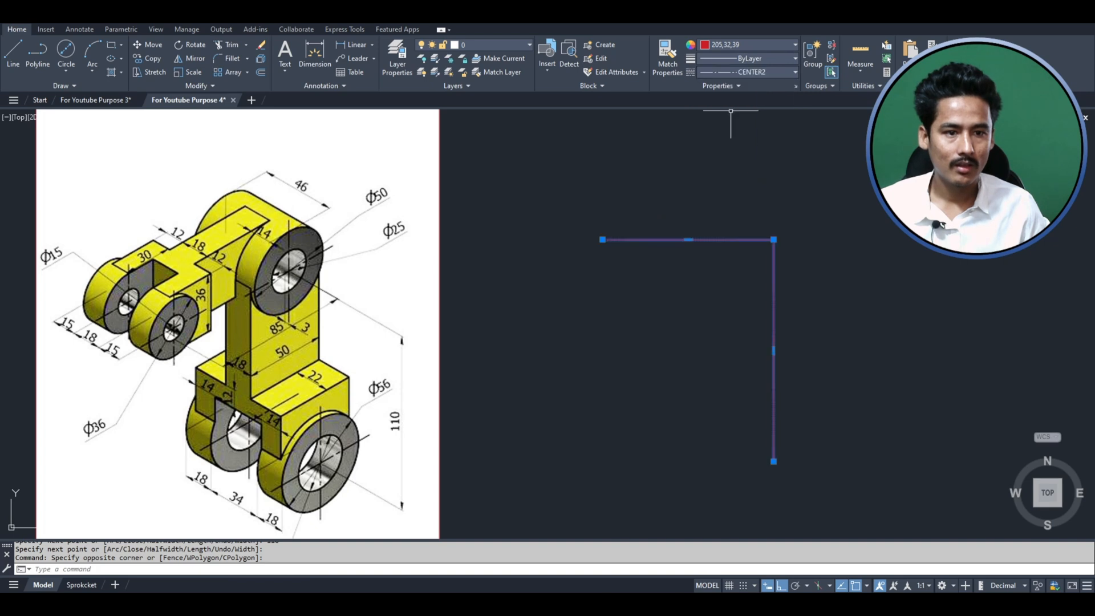
pyautogui.click(717, 47)
pyautogui.click(705, 96)
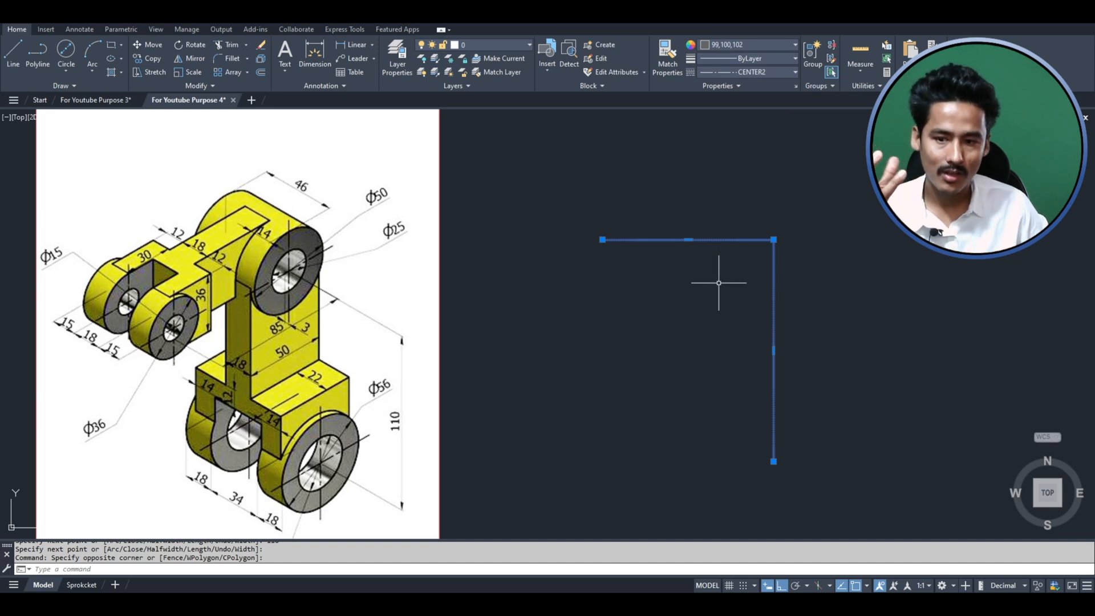
pyautogui.press('Escape')
pyautogui.press('Escape')
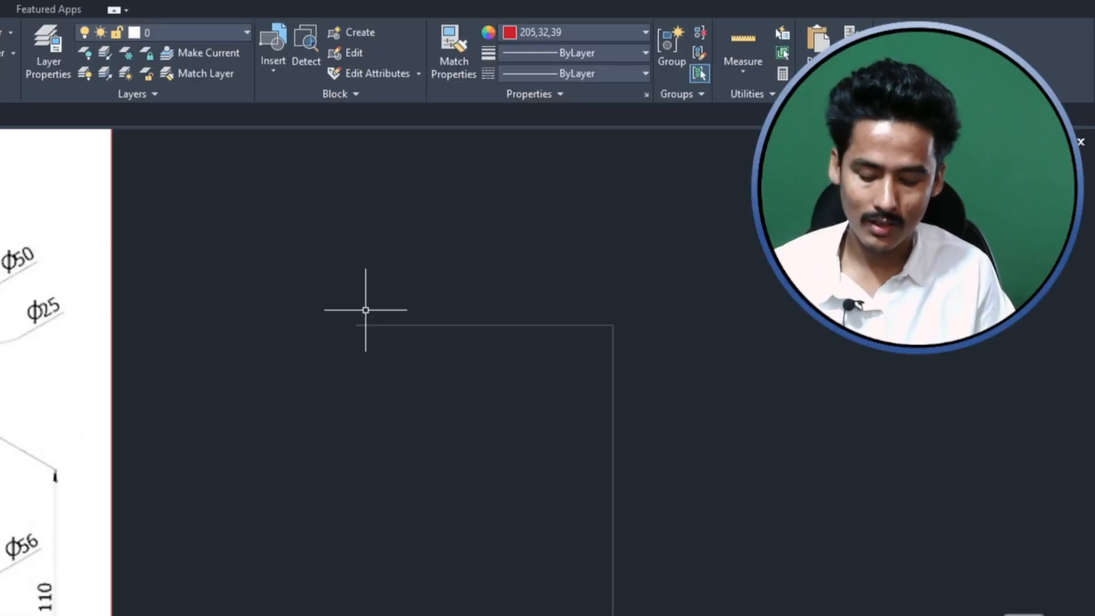
pyautogui.write('cir')
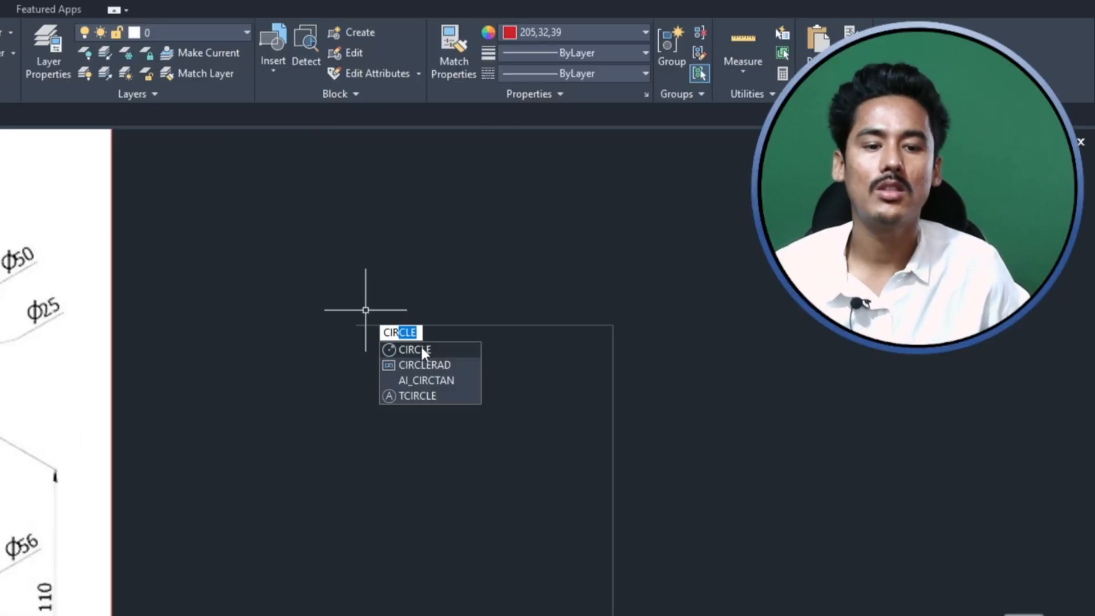
pyautogui.click(419, 349)
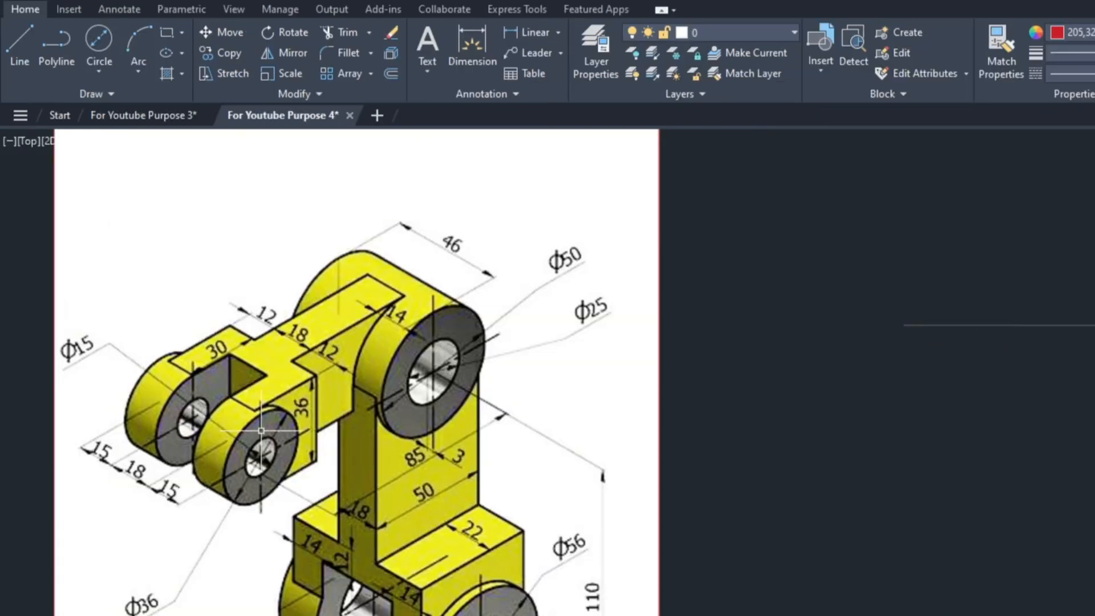
pyautogui.click(99, 71)
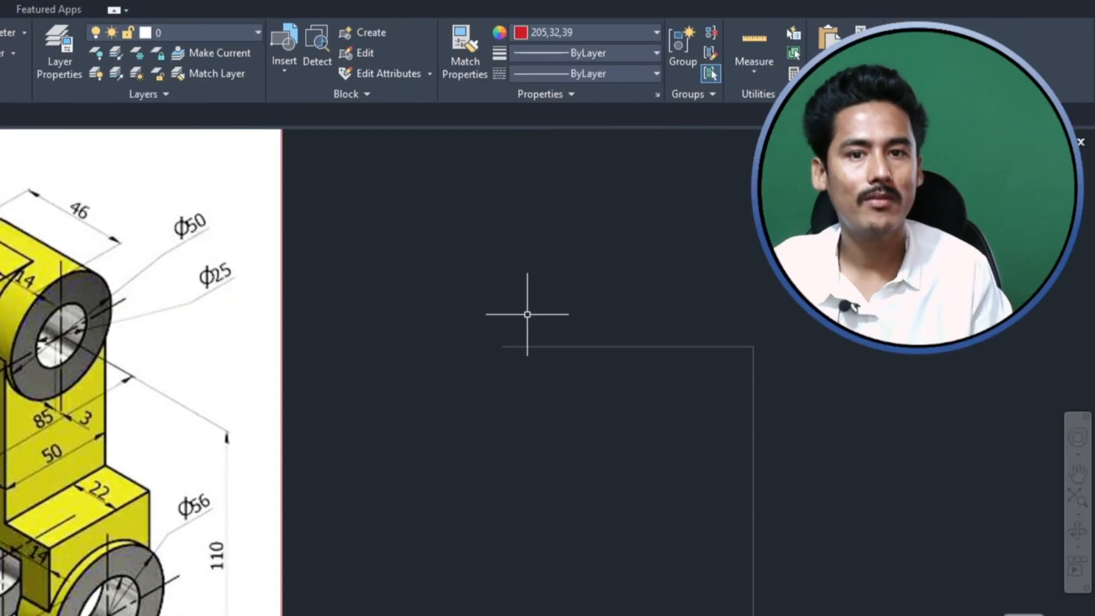
# - Draw two concentric circles with radii of 18 mm and 7.5 mm, centered on the left end of the L-shaped center line
pyautogui.write('CIRCLE')
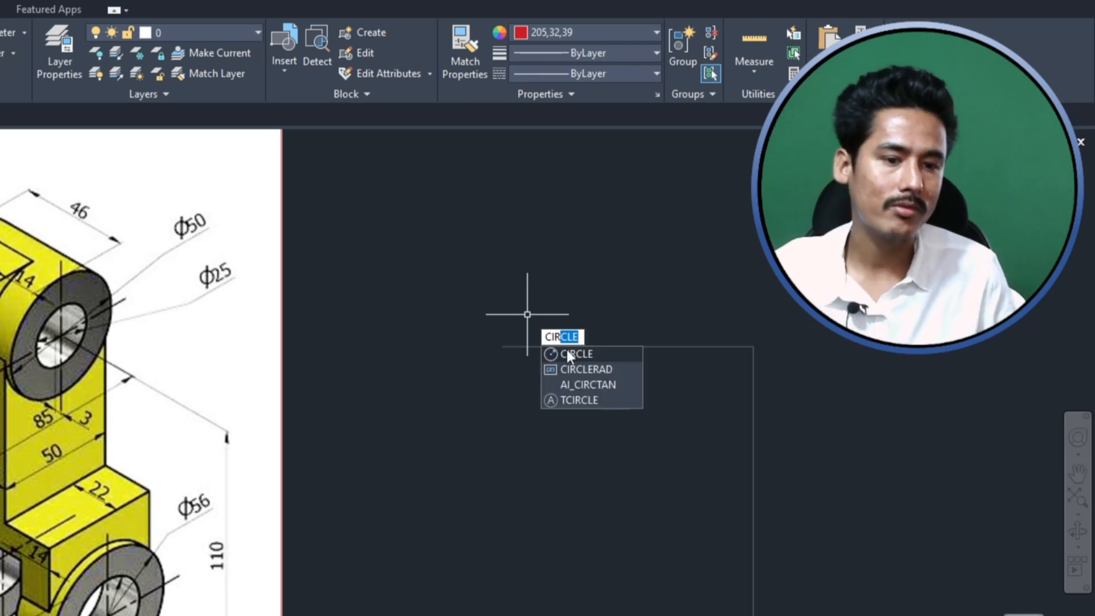
pyautogui.click(574, 353)
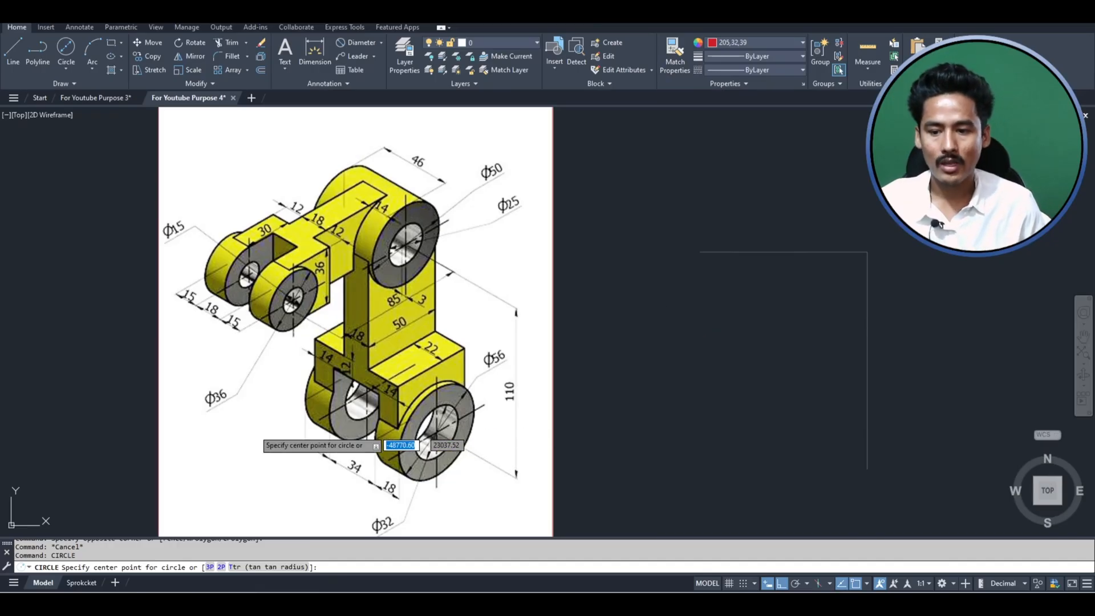
pyautogui.click(700, 252)
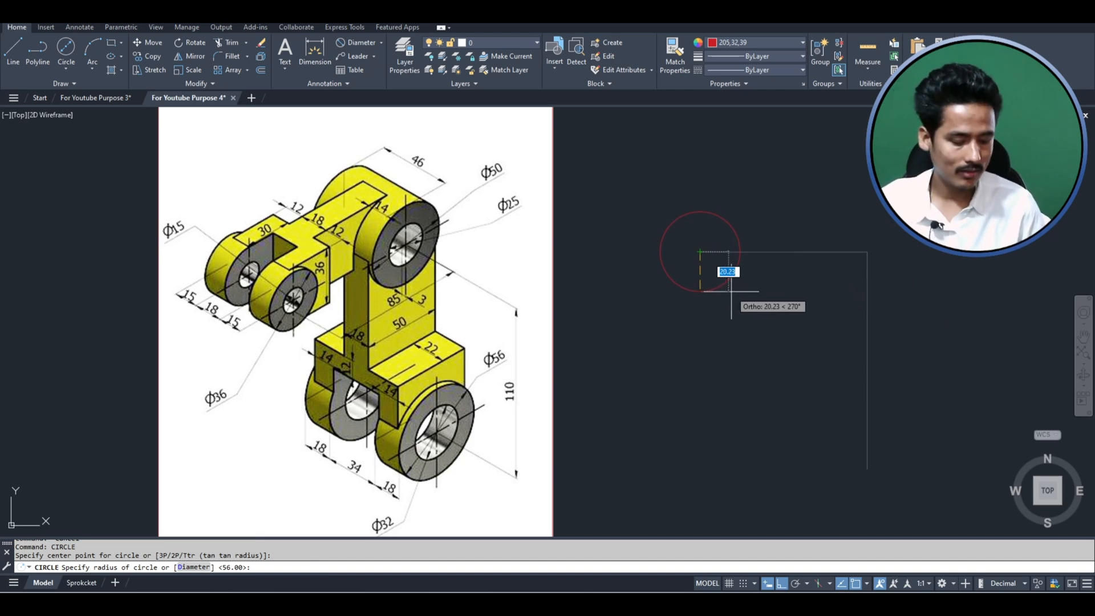
pyautogui.write('18')
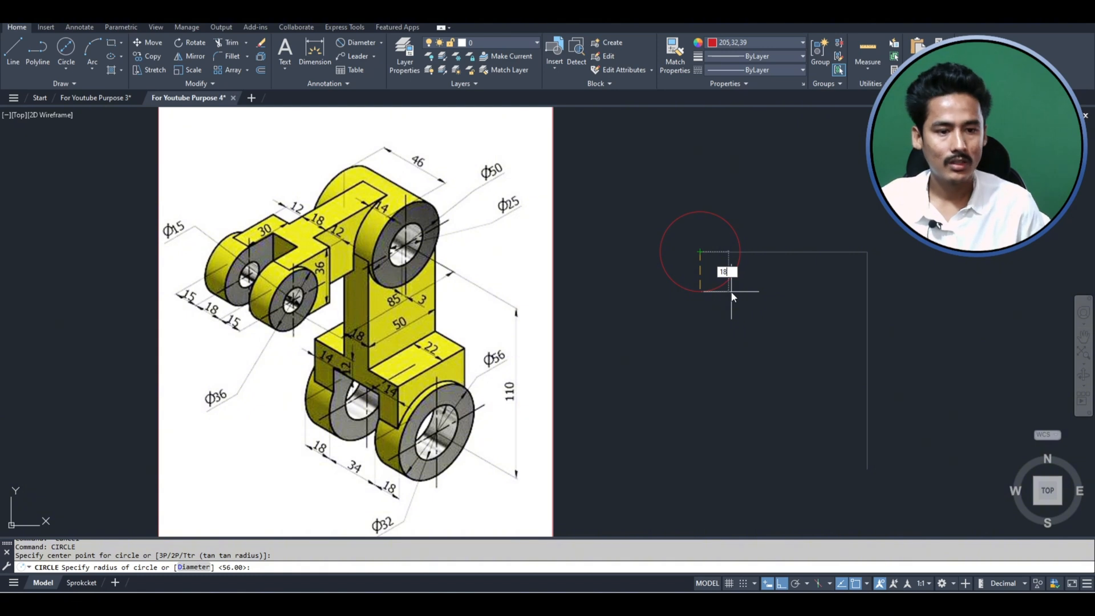
pyautogui.press('Return')
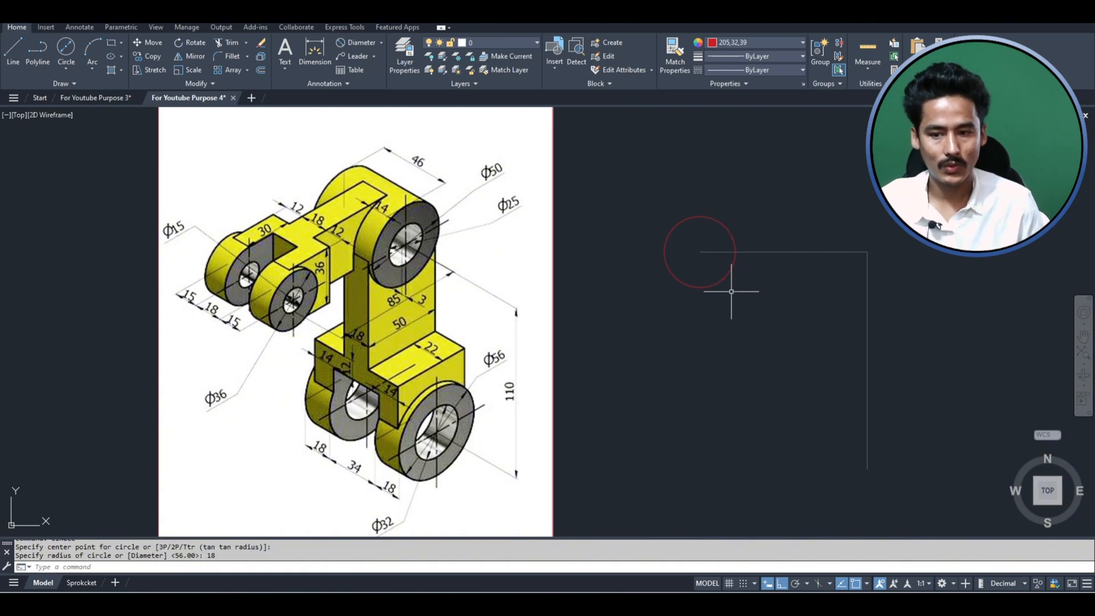
pyautogui.press('space')
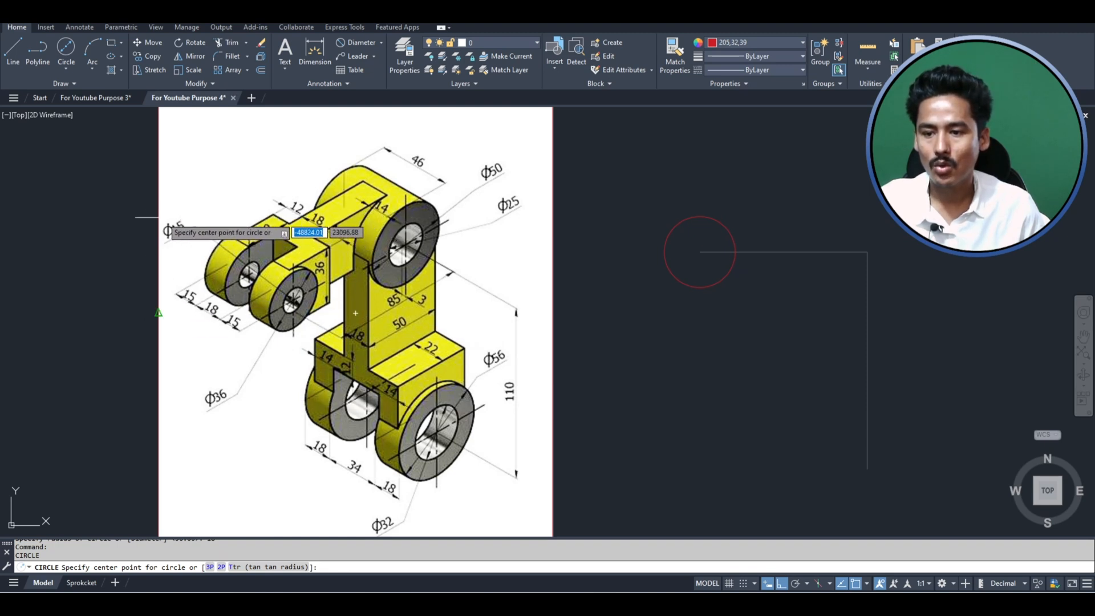
pyautogui.click(700, 251)
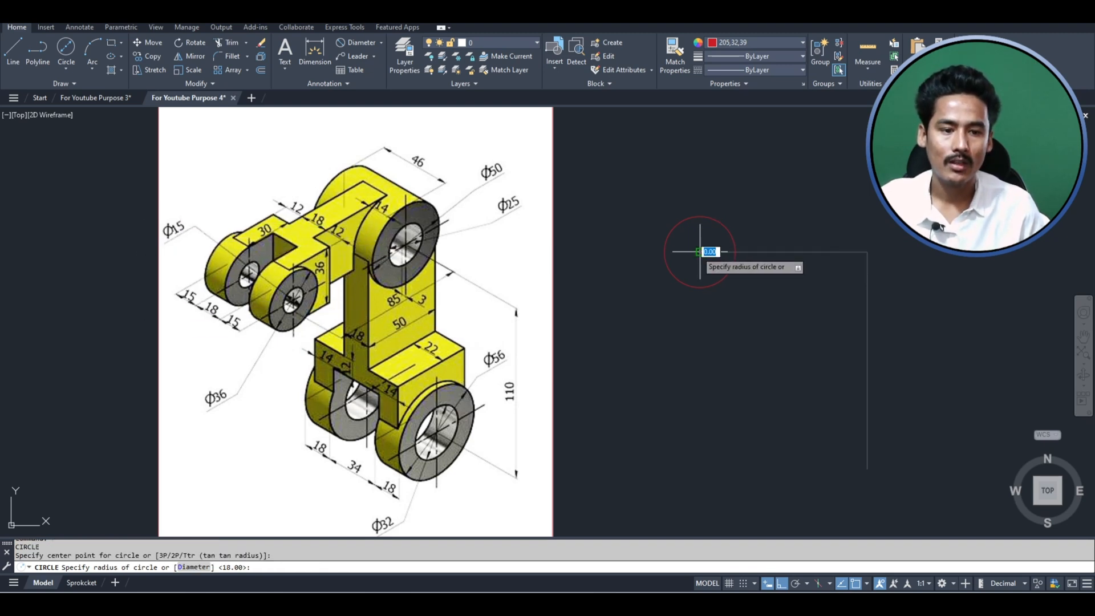
pyautogui.write('7')
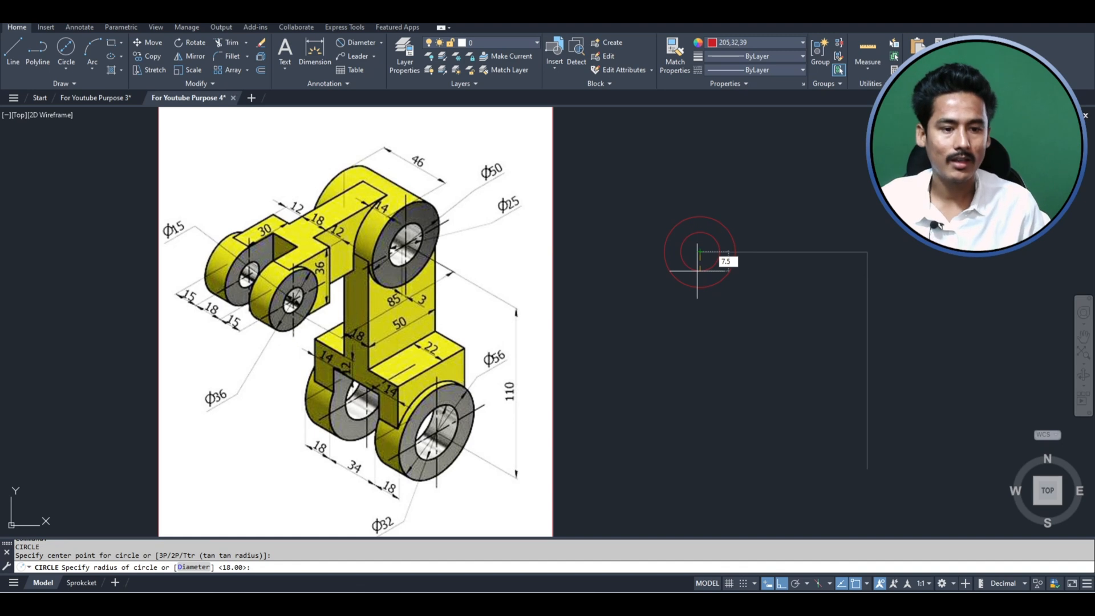
pyautogui.write('.5')
pyautogui.press('Return')
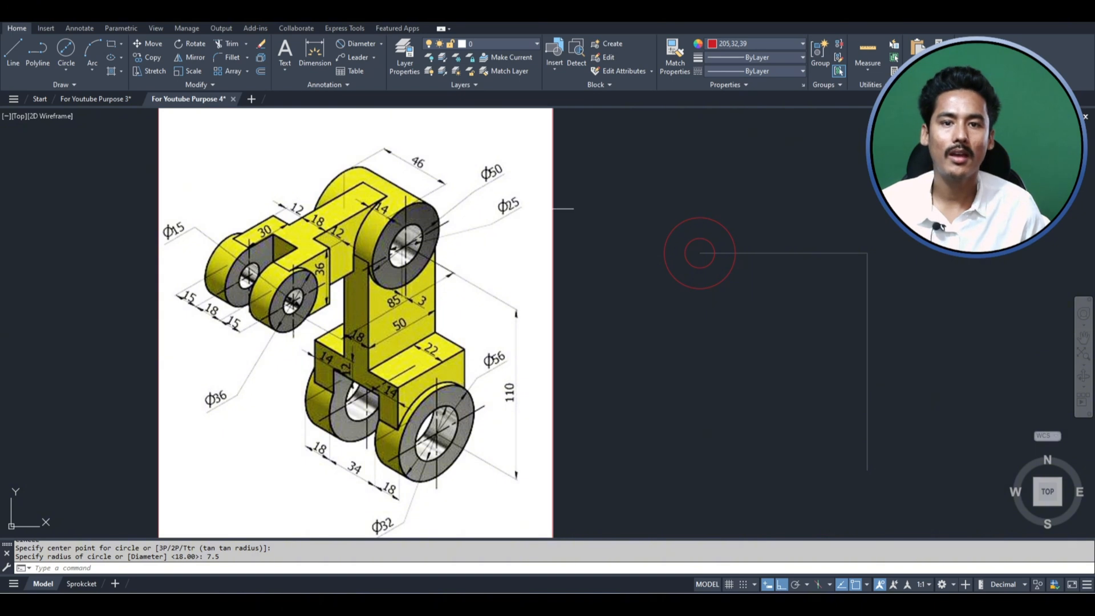
# - Draw two concentric circles with radii of 25 mm and 12.5 mm, centered on the corner of the L-shaped center line
pyautogui.press('space')
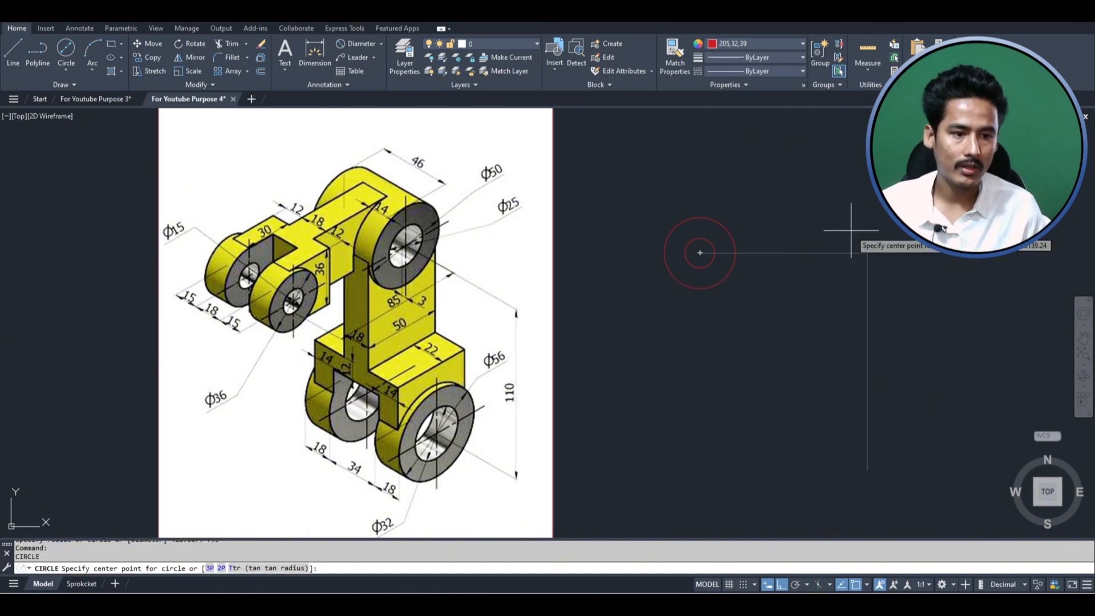
pyautogui.click(861, 249)
pyautogui.write('2')
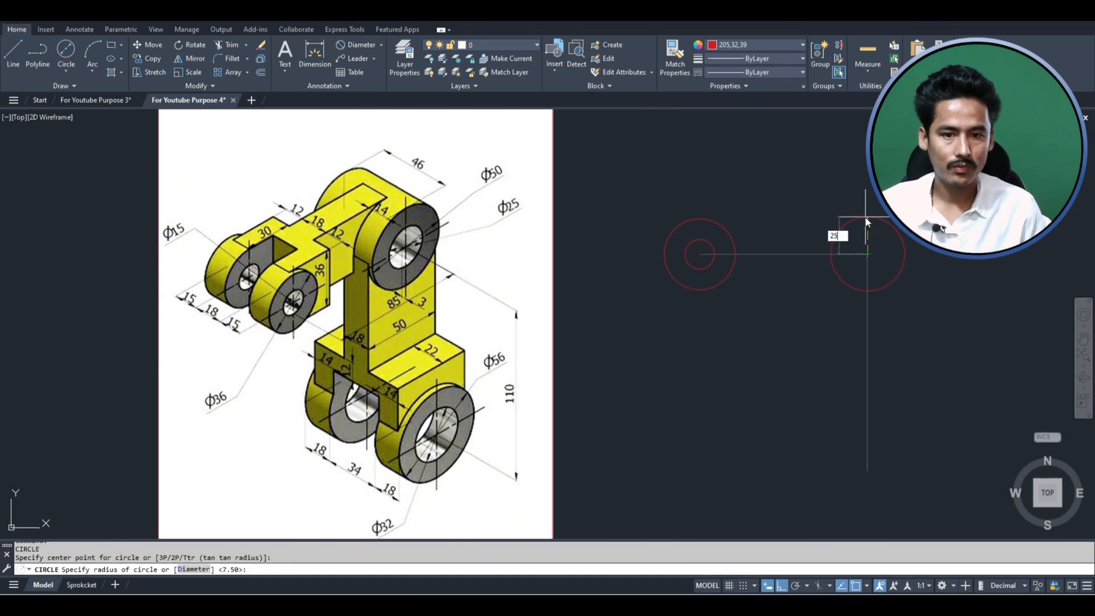
pyautogui.write('5')
pyautogui.press('space')
pyautogui.press('space')
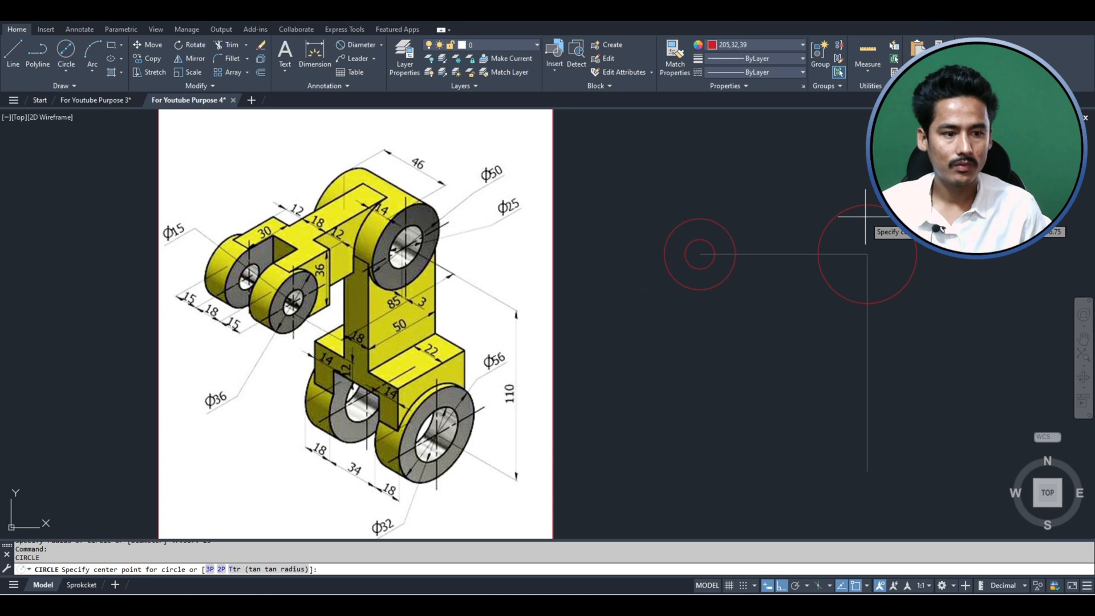
pyautogui.click(867, 253)
pyautogui.write('12.')
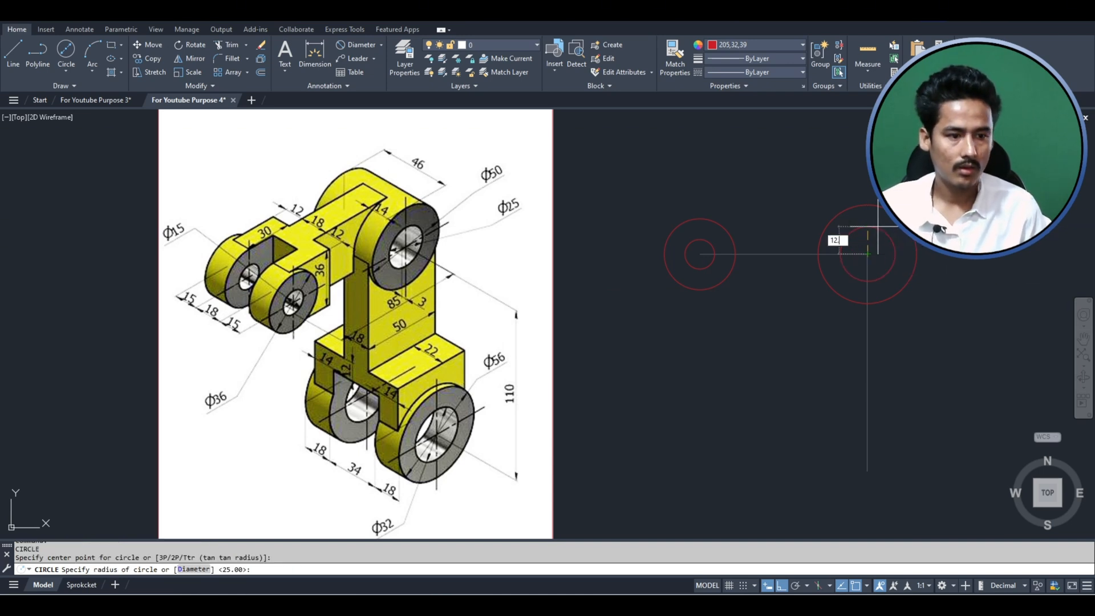
pyautogui.write('5')
pyautogui.press('space')
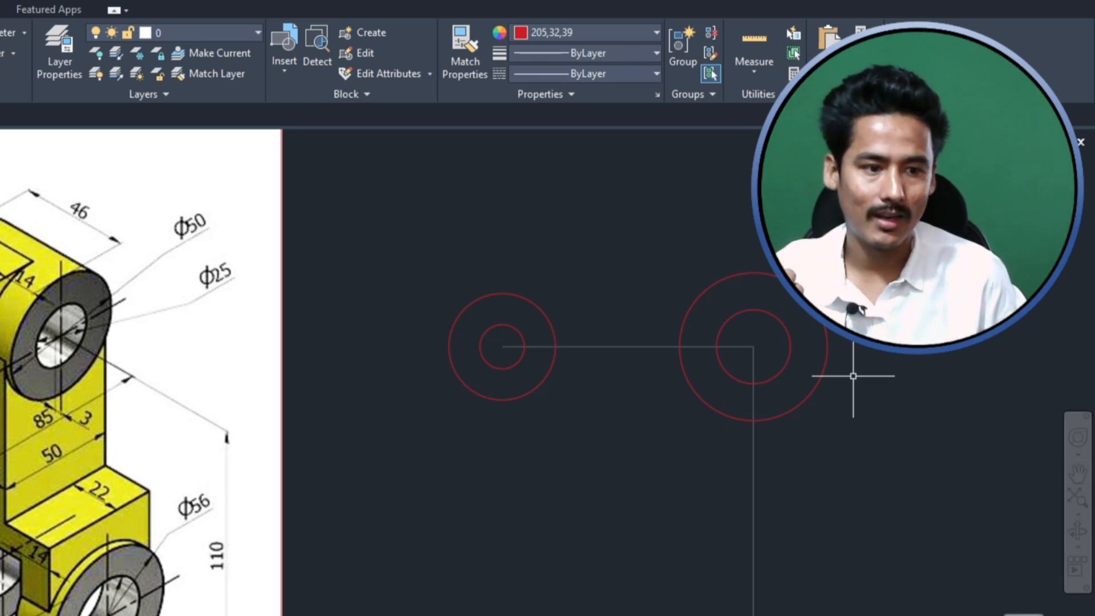
# - Draw two concentric circles with radii of 28 mm and 16 mm, centered on the lower end of the center line
pyautogui.press('Return')
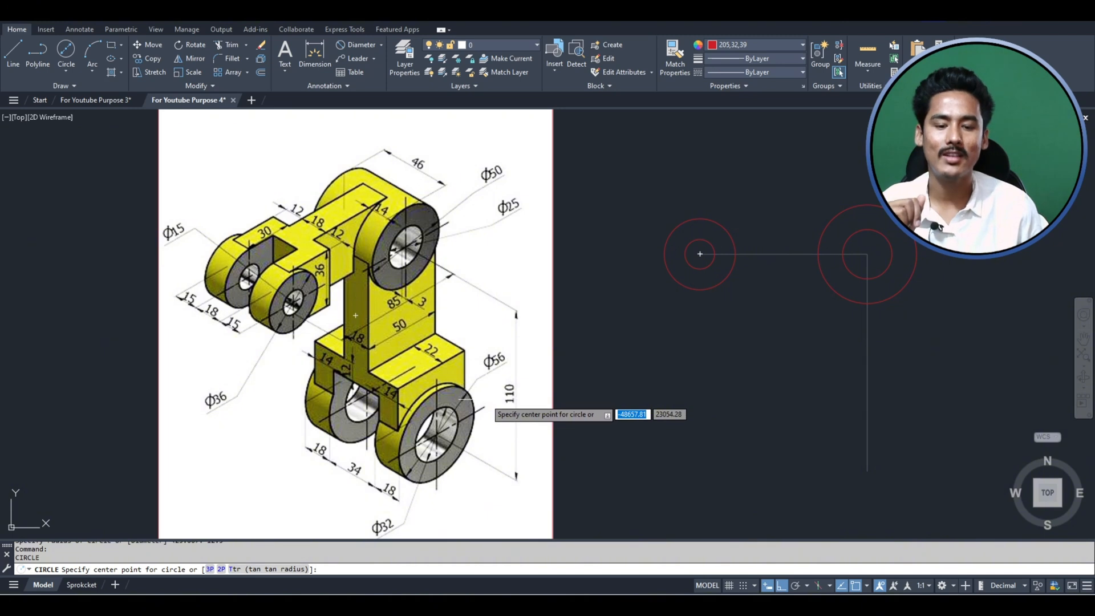
pyautogui.click(868, 471)
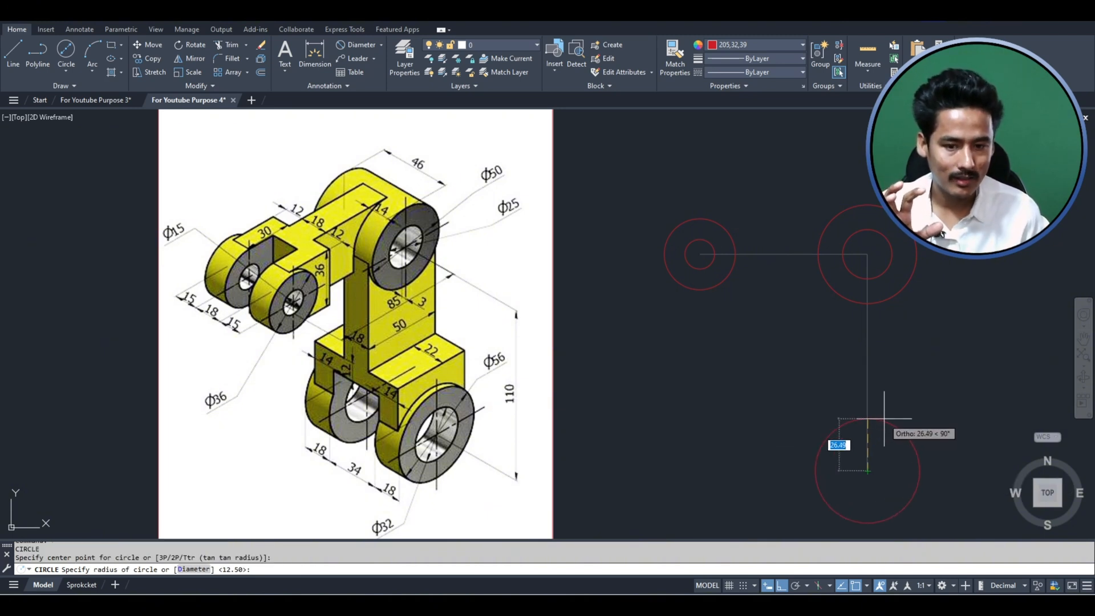
pyautogui.write('28')
pyautogui.press('Return')
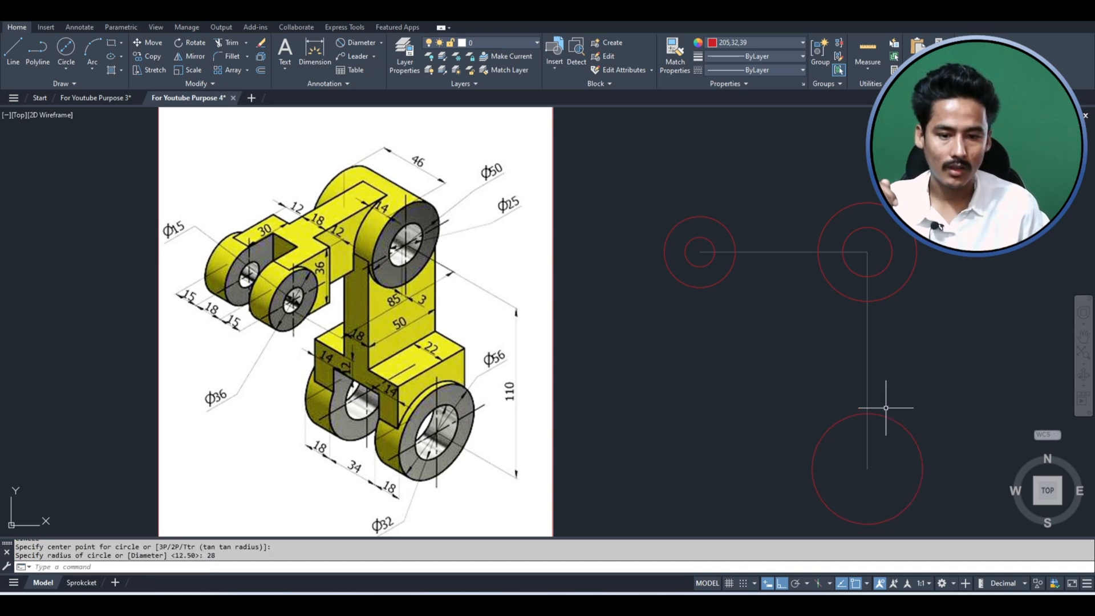
pyautogui.press('Return')
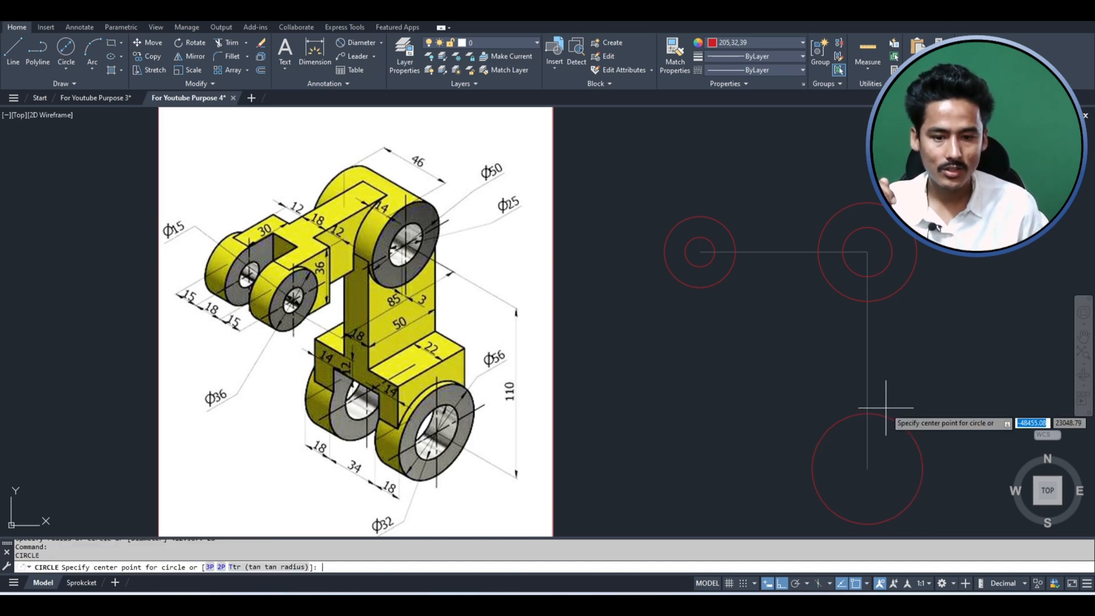
pyautogui.click(867, 469)
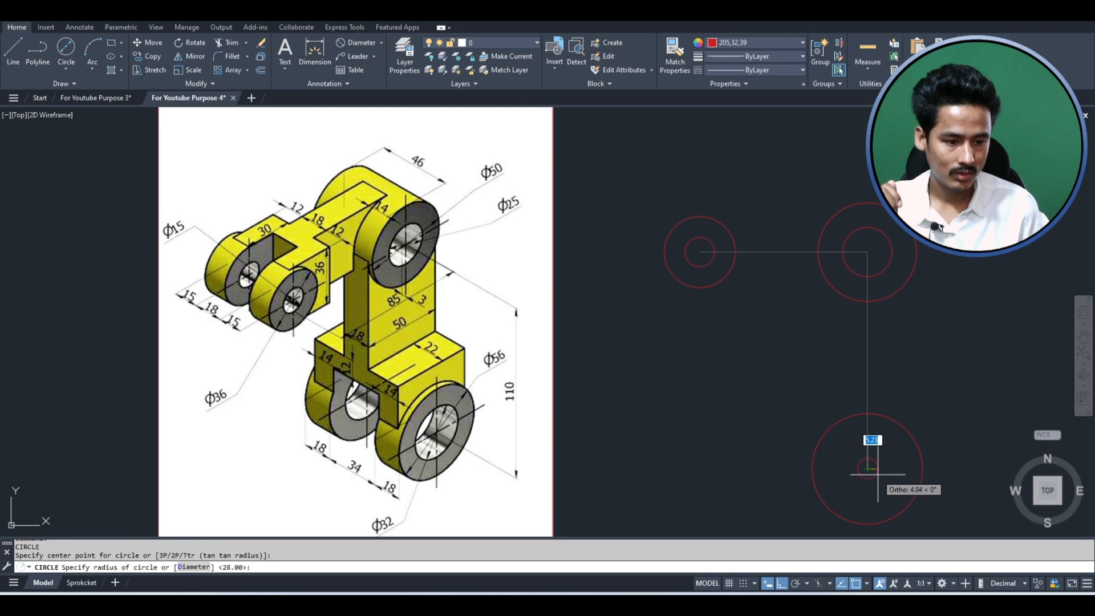
pyautogui.write('16')
pyautogui.press('Return')
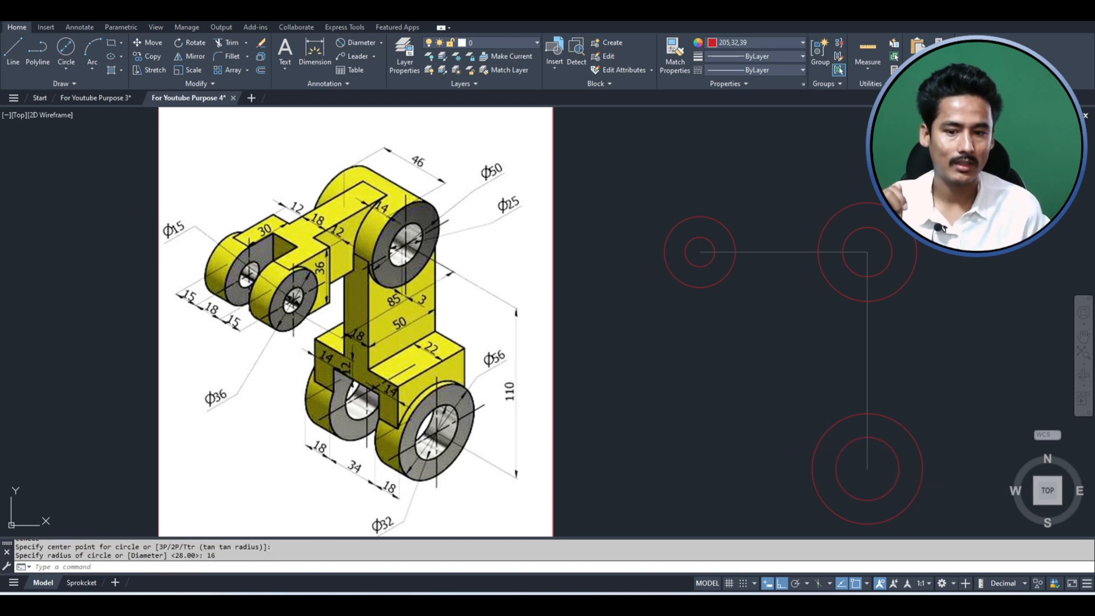
# - Add a horizontal linear dimension between the centers of the two upper circle pairs, placed above the circles
pyautogui.moveTo(959, 325); pyautogui.dragTo(861, 308, button='middle')
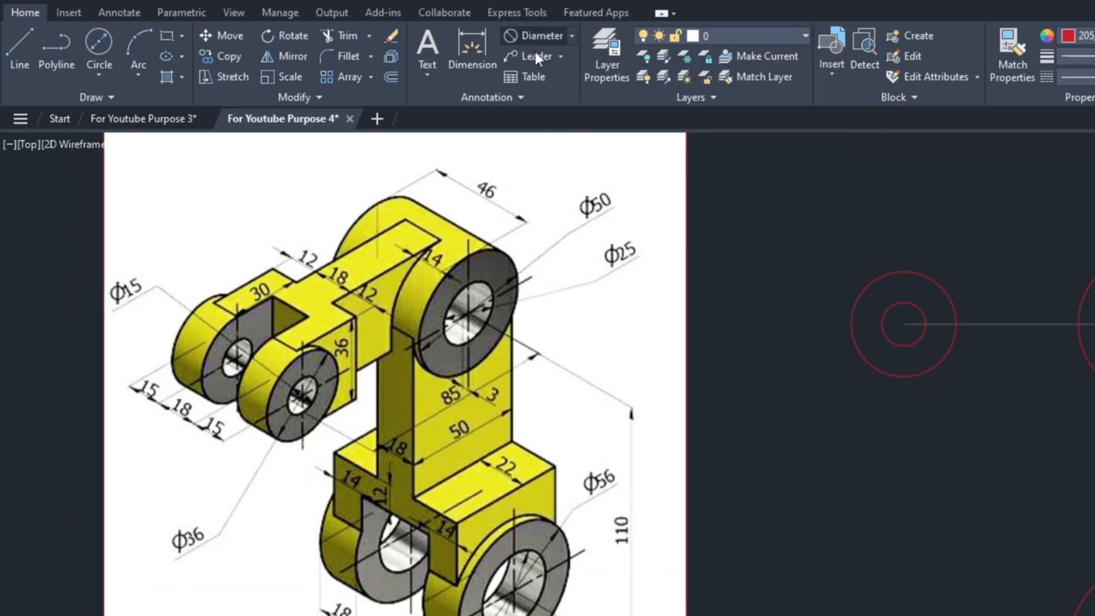
pyautogui.click(571, 34)
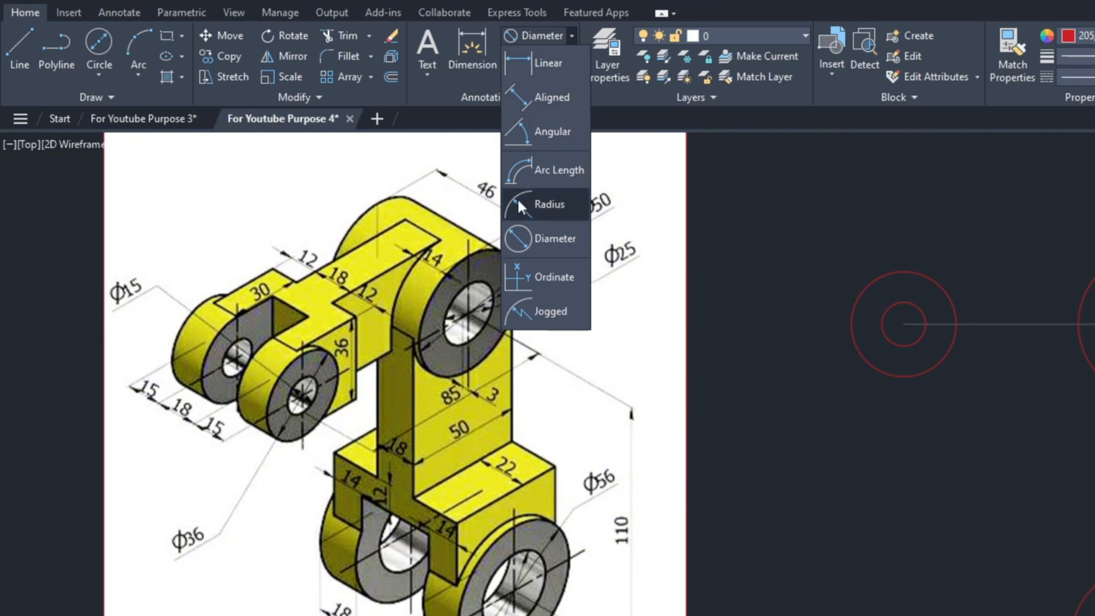
pyautogui.click(535, 63)
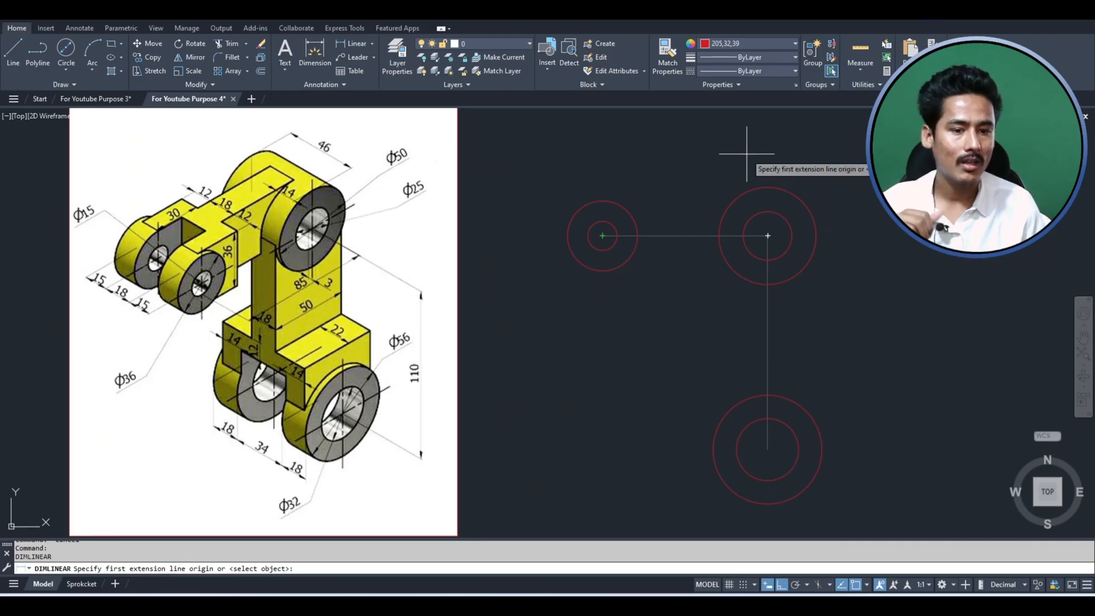
pyautogui.click(603, 235)
pyautogui.click(767, 236)
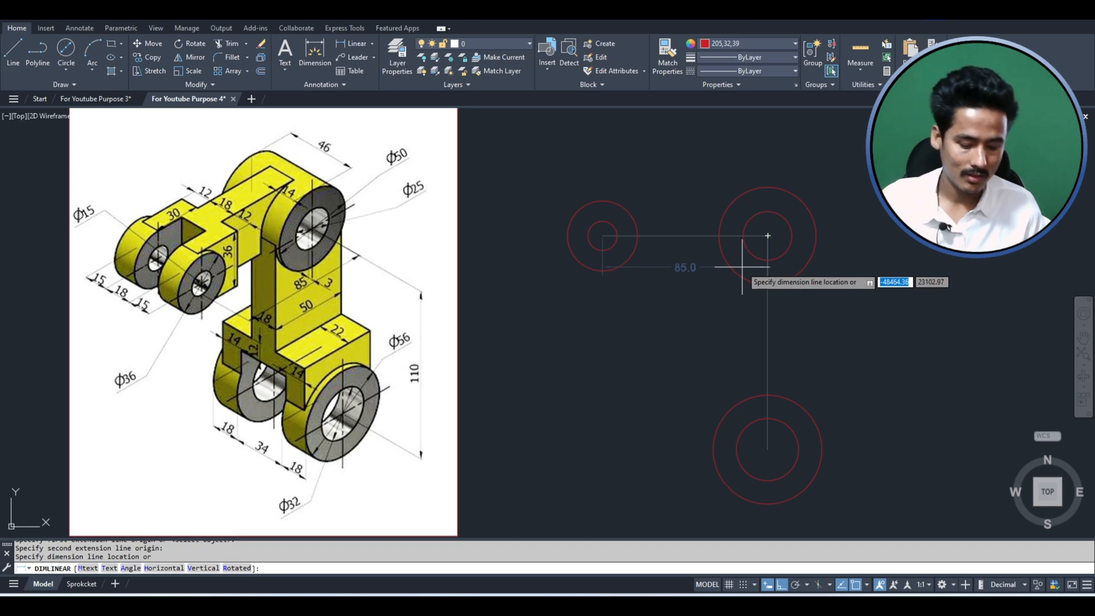
pyautogui.press('Escape')
pyautogui.press('Return')
pyautogui.click(603, 235)
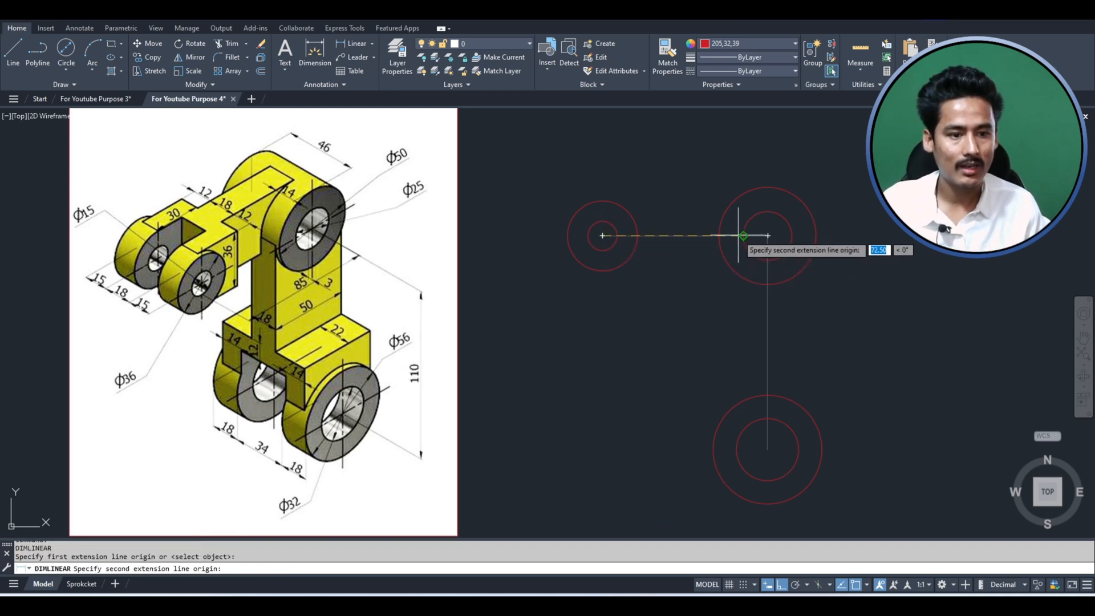
pyautogui.click(768, 235)
pyautogui.click(720, 155)
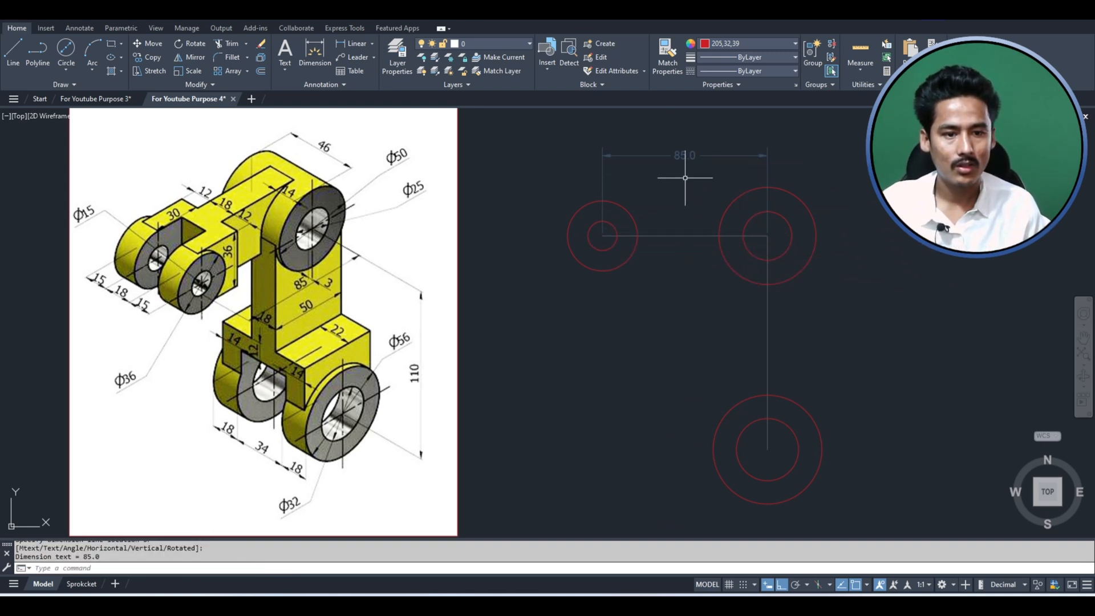
pyautogui.scroll(2, 684, 137)
pyautogui.scroll(2, 684, 137)
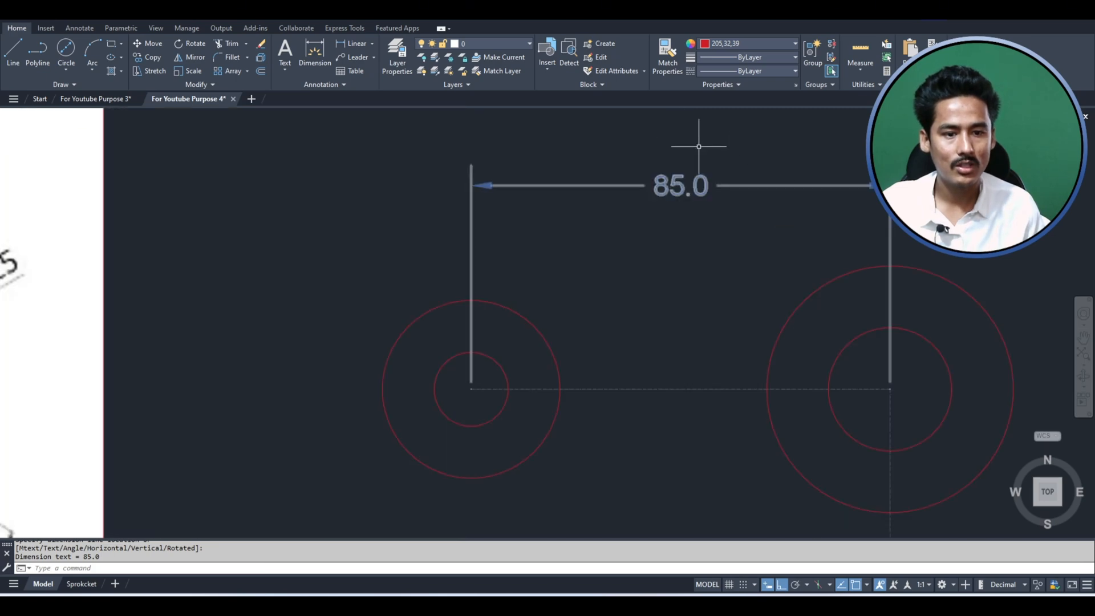
# - Add a vertical linear dimension between the centers of the corner and lower circle pairs, placed to their right
pyautogui.scroll(-5, 641, 191)
pyautogui.press('Return')
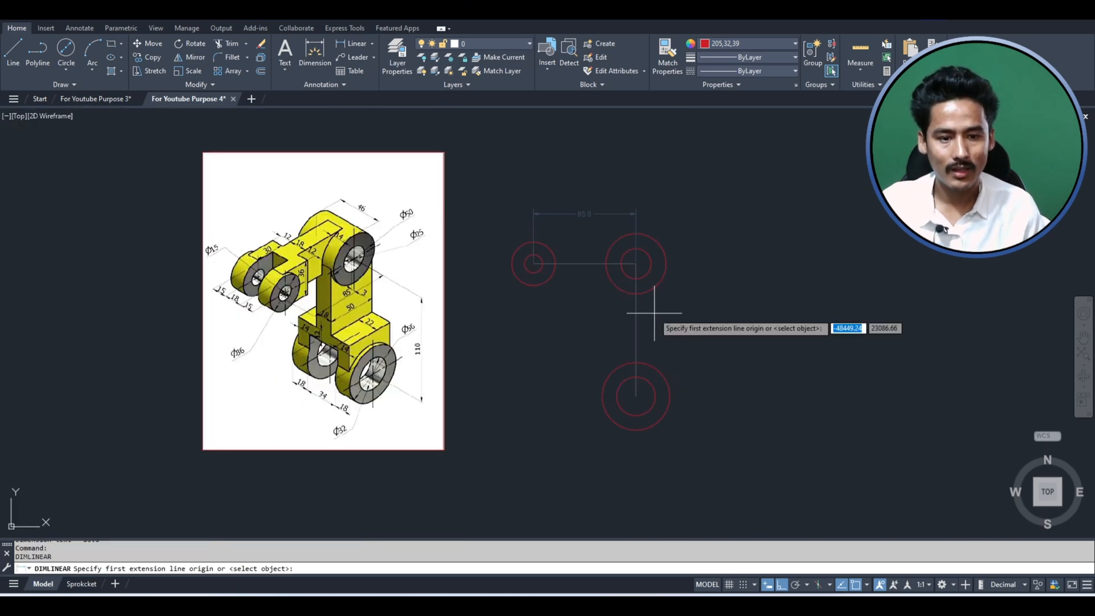
pyautogui.click(636, 263)
pyautogui.click(636, 395)
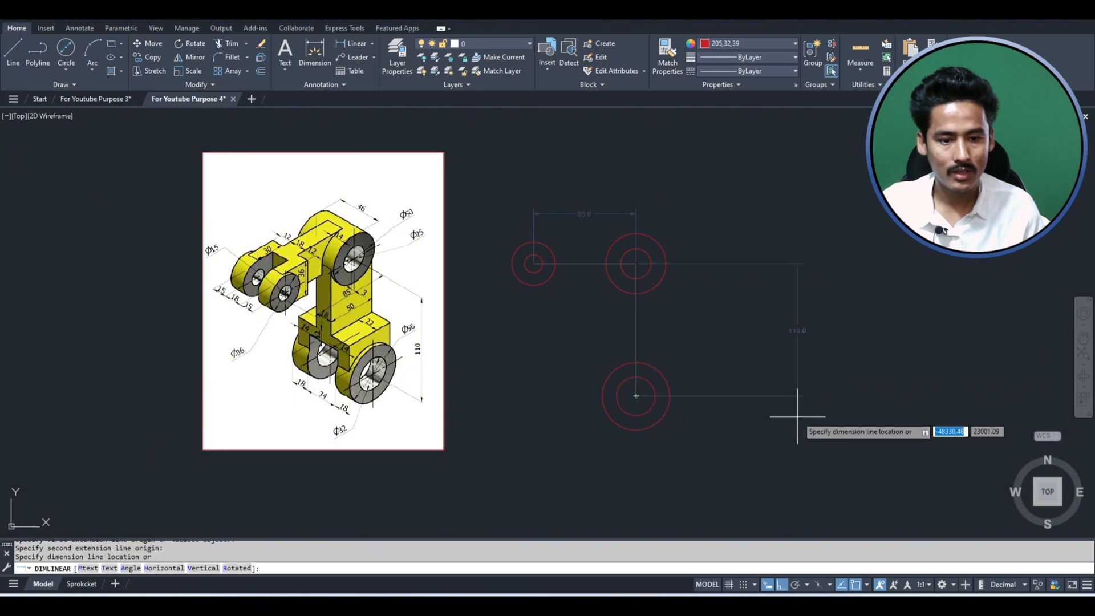
pyautogui.click(674, 402)
pyautogui.scroll(5, 675, 336)
pyautogui.scroll(-5, 656, 353)
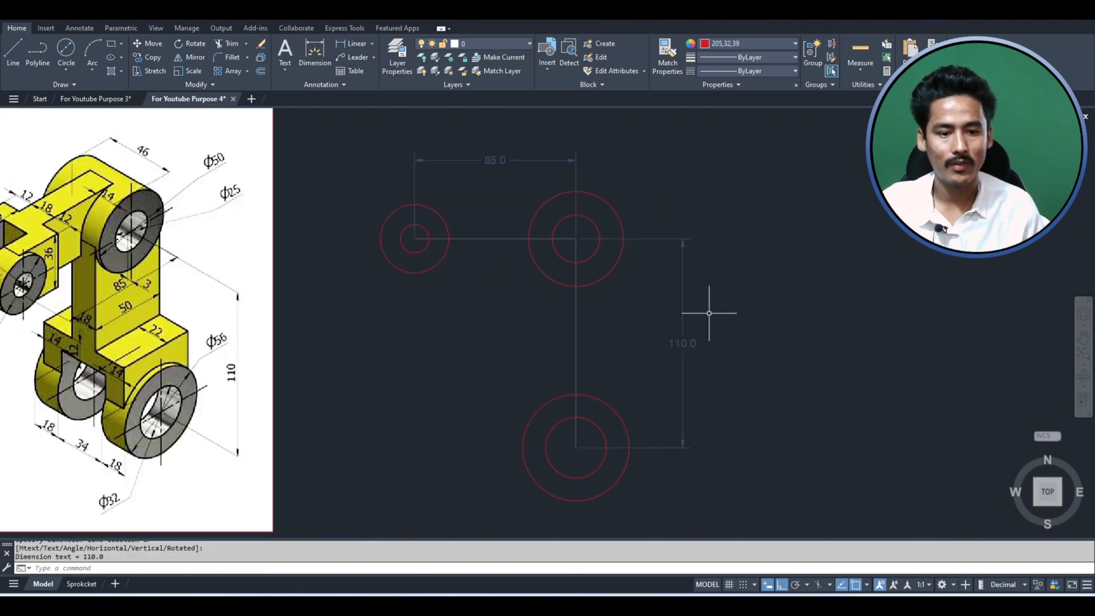
pyautogui.scroll(-2, 683, 325)
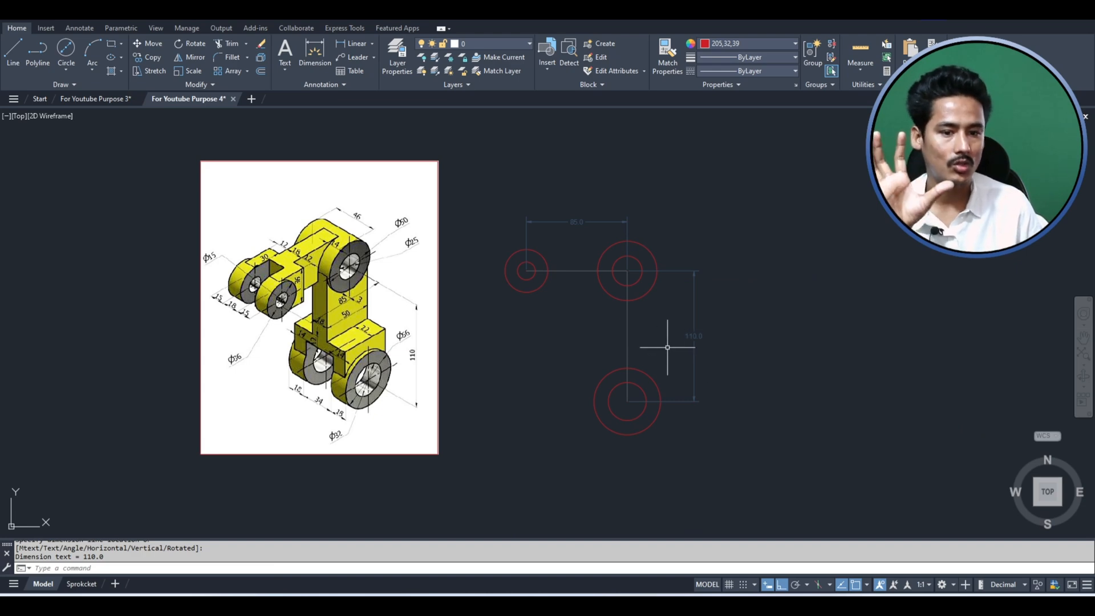
# - Delete the horizontal and vertical linear dimensions from the circle layout
pyautogui.click(722, 308)
pyautogui.click(692, 255)
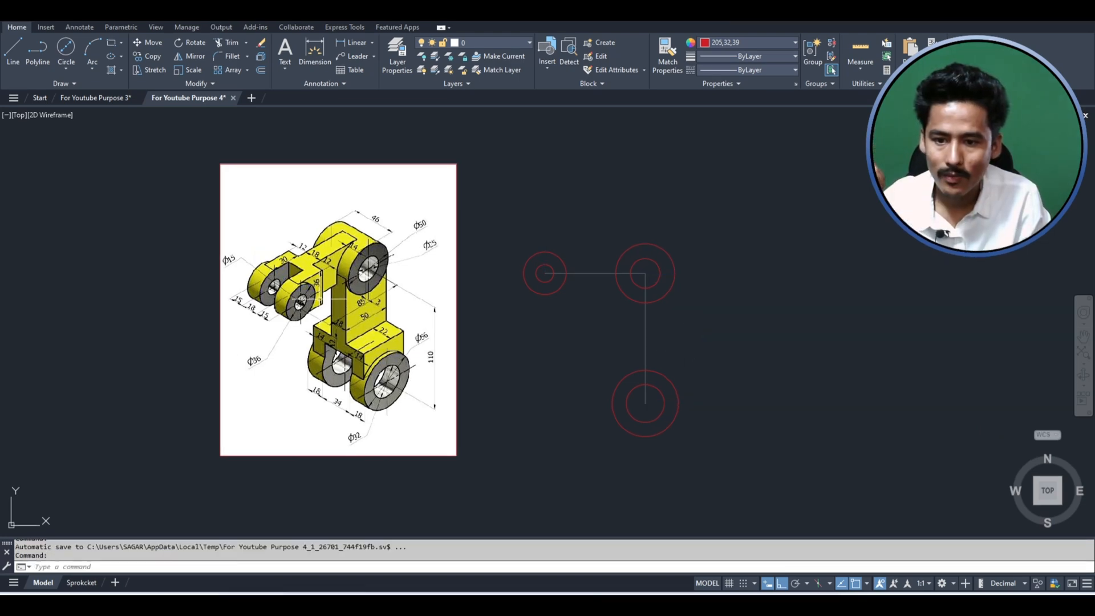
pyautogui.scroll(4, 310, 292)
pyautogui.scroll(-4, 316, 286)
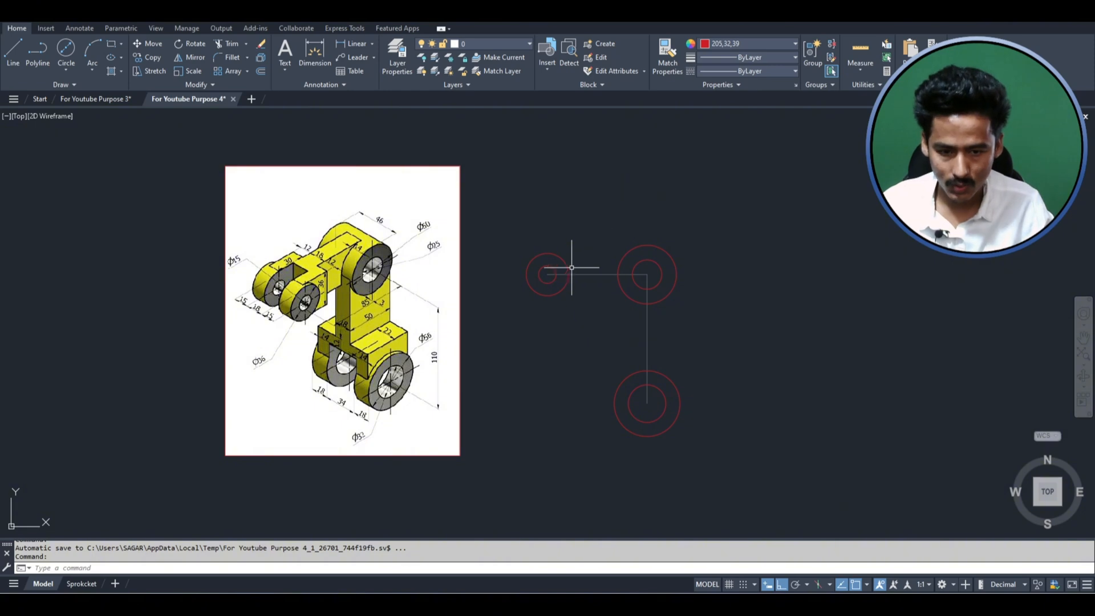
# - Draw an 85 by 36 mm rectangle from the top quadrant of the left outer circle toward the corner circle pair
pyautogui.press('Escape')
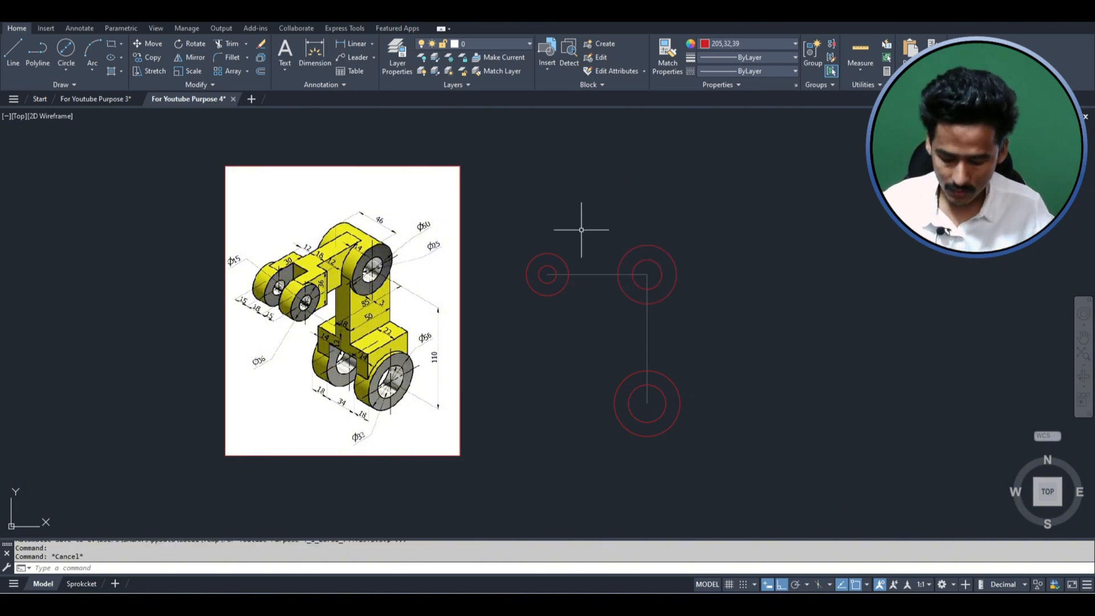
pyautogui.write('rec')
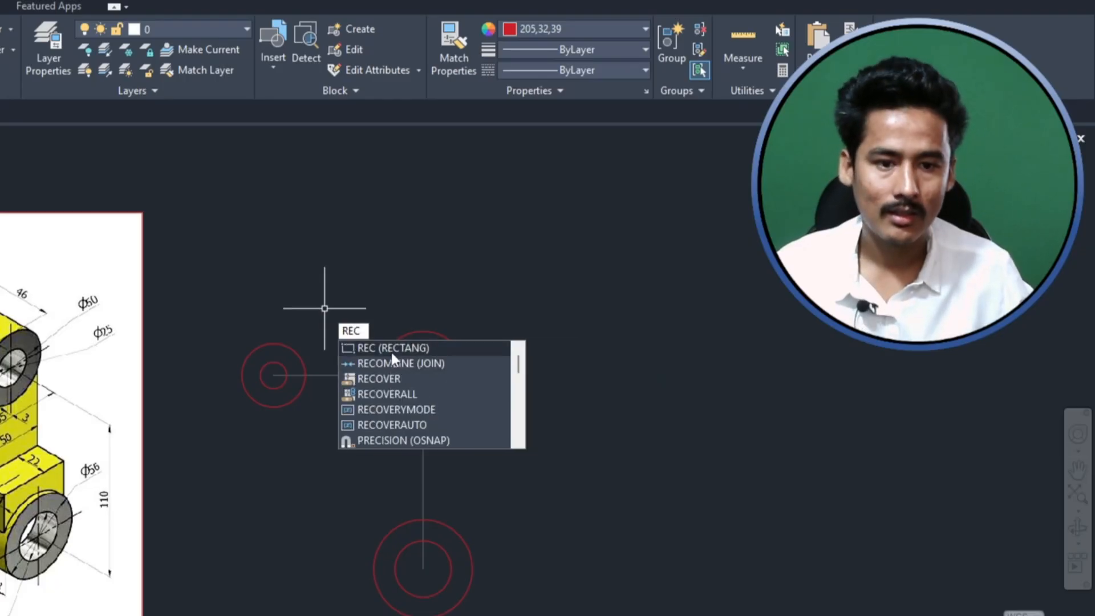
pyautogui.press('Return')
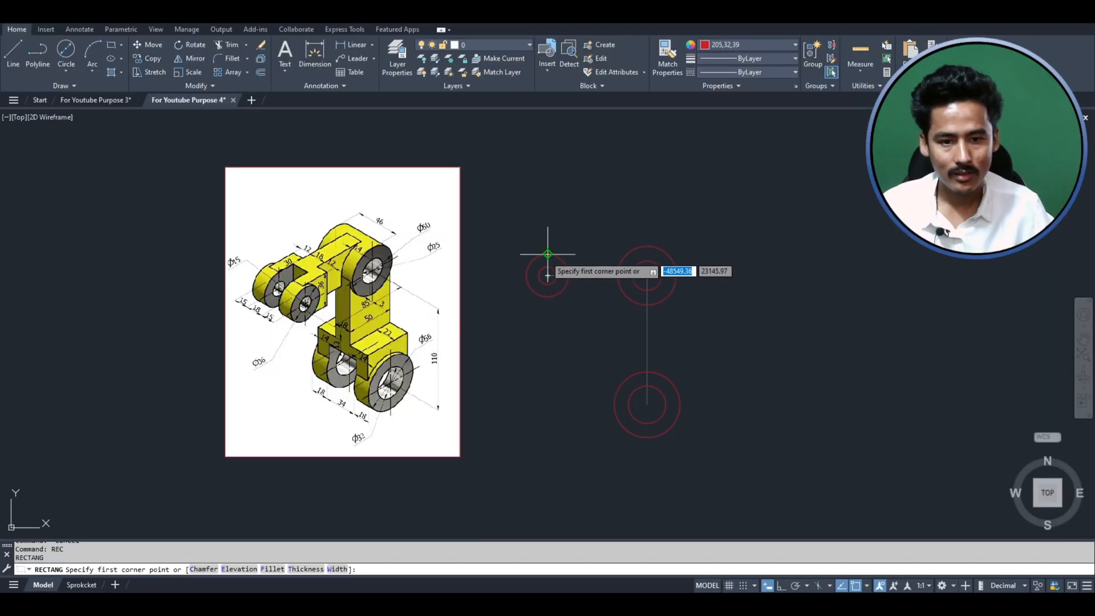
pyautogui.click(548, 253)
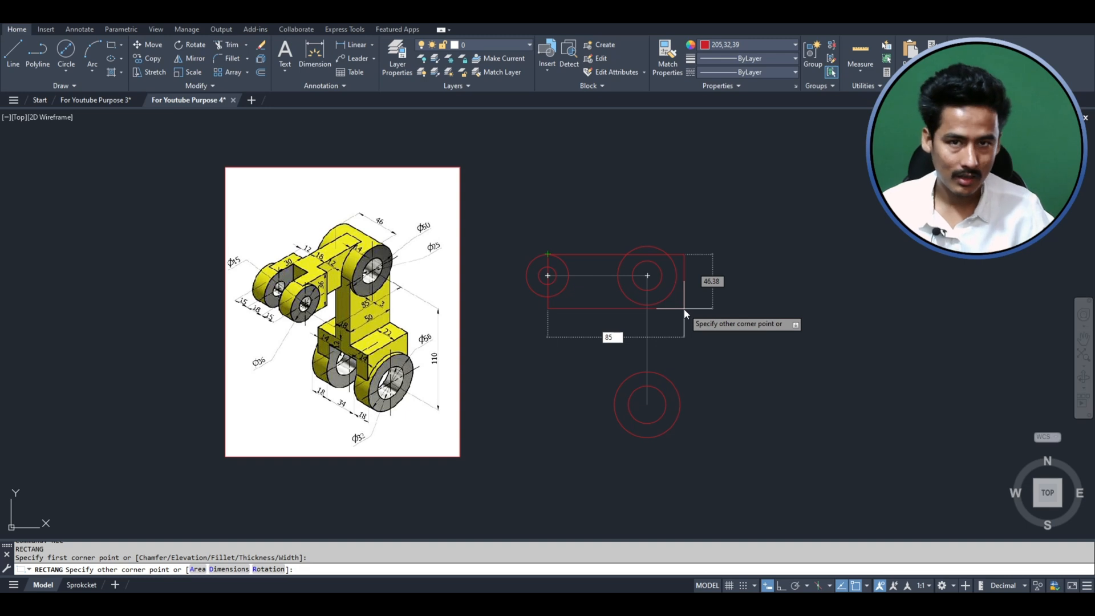
pyautogui.write('85')
pyautogui.press('Tab')
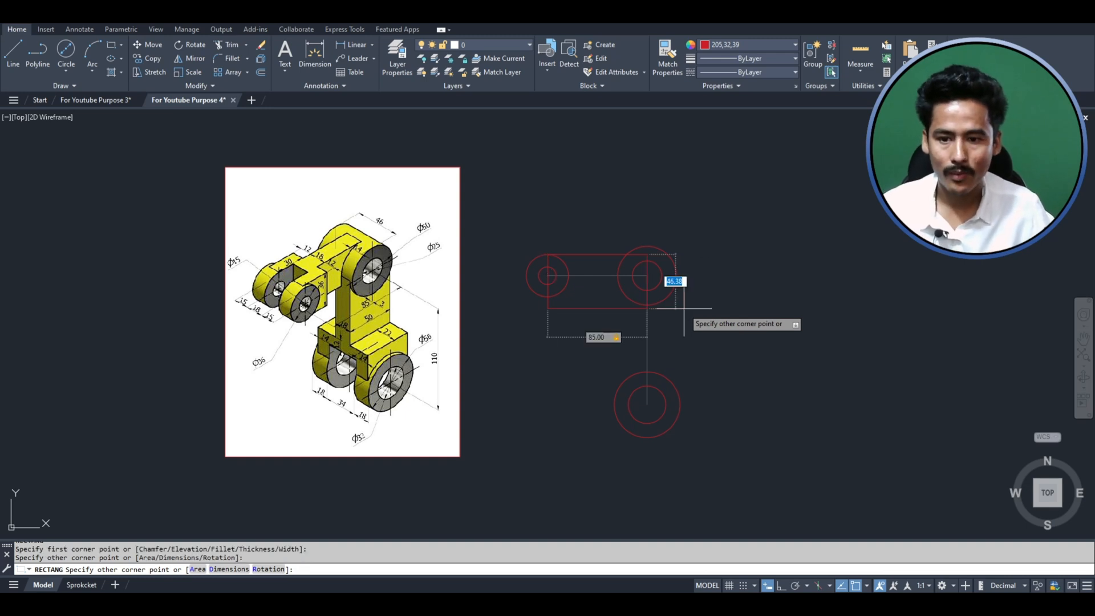
pyautogui.press('Return')
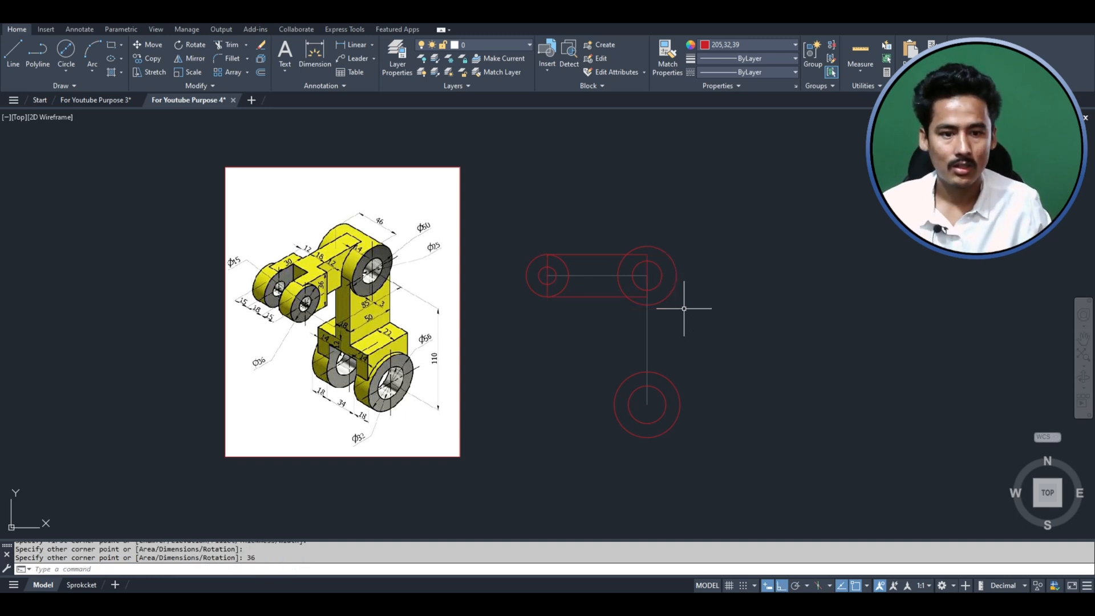
pyautogui.press('Escape')
pyautogui.press('Escape')
pyautogui.scroll(5, 596, 388)
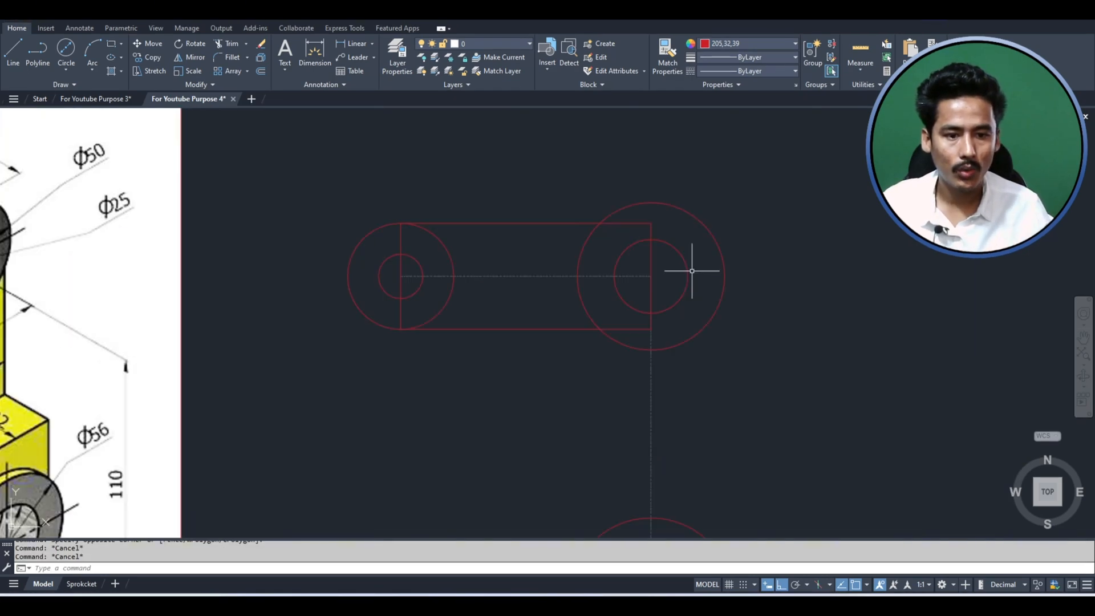
# - Change the color of all six circles and the rectangle to ByLayer
pyautogui.scroll(-3, 695, 266)
pyautogui.click(533, 241)
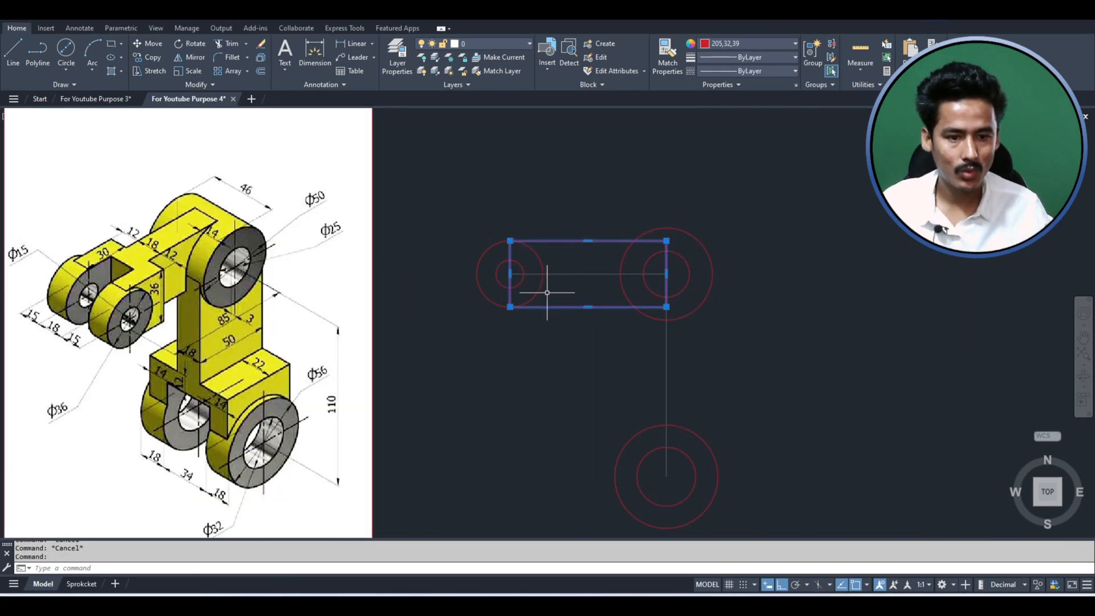
pyautogui.scroll(-2, 545, 288)
pyautogui.press('Escape')
pyautogui.scroll(2, 633, 377)
pyautogui.click(745, 477)
pyautogui.click(677, 188)
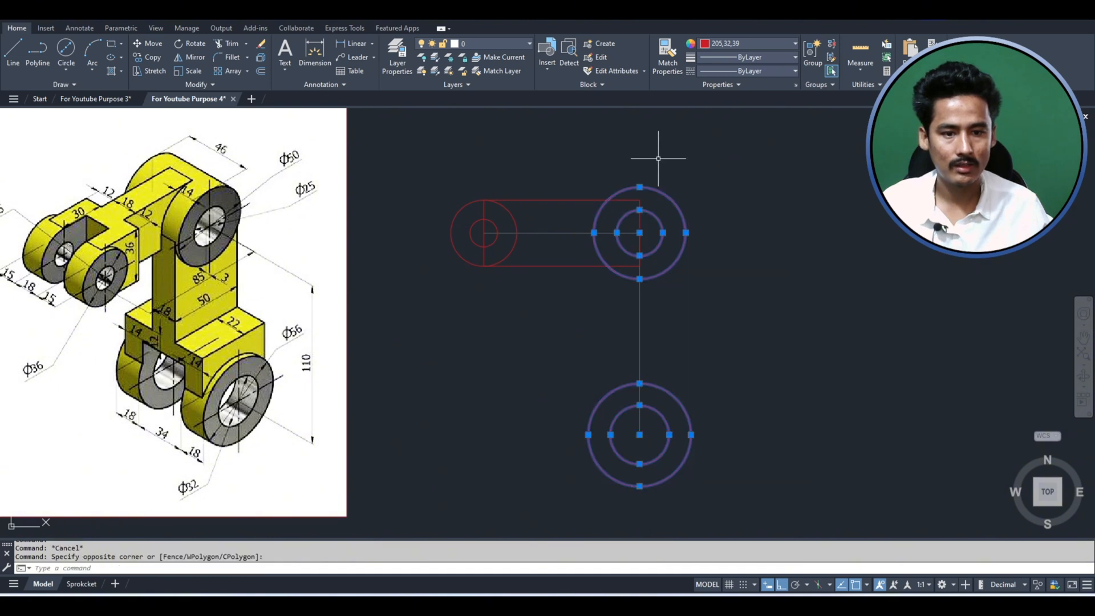
pyautogui.click(532, 305)
pyautogui.click(516, 255)
pyautogui.click(538, 250)
pyautogui.click(475, 248)
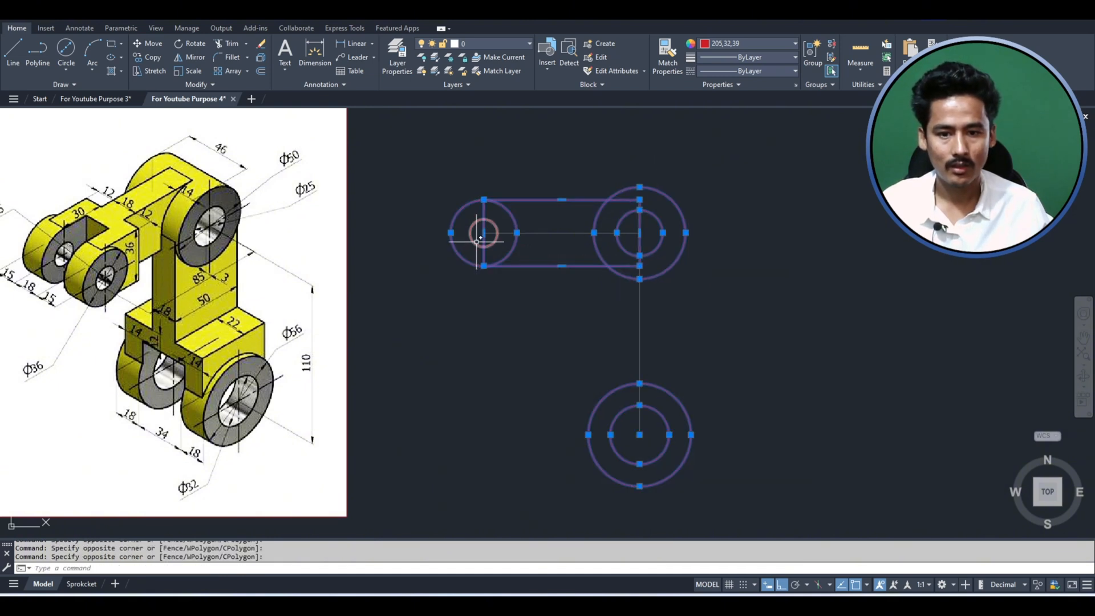
pyautogui.click(476, 243)
pyautogui.click(783, 41)
pyautogui.click(722, 54)
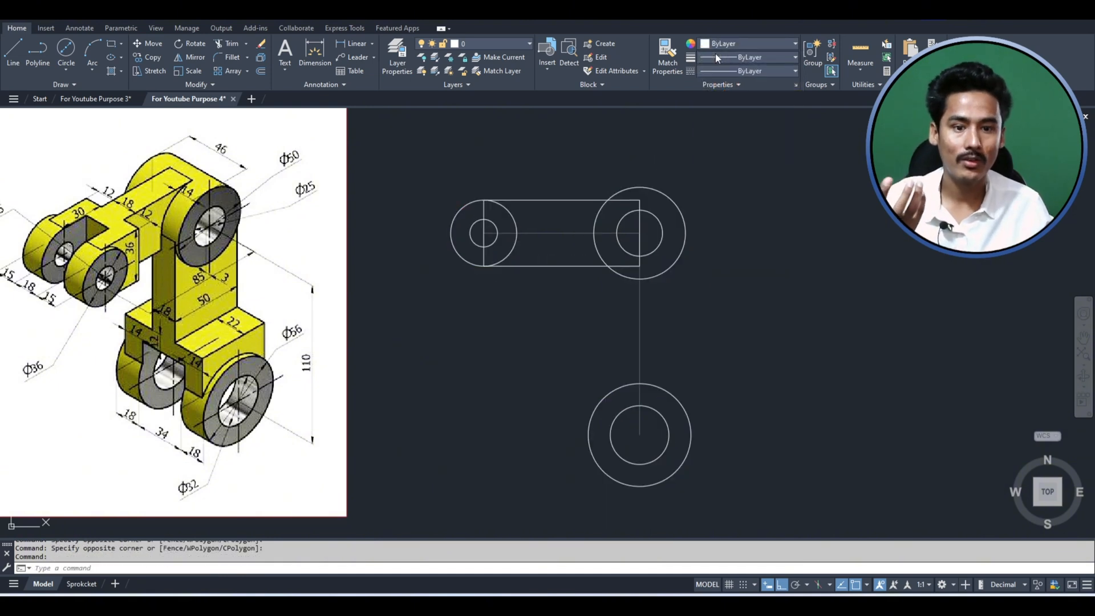
pyautogui.press('Escape')
# - Set the color of the rectangle connecting the two upper circle pairs to Red
pyautogui.click(541, 265)
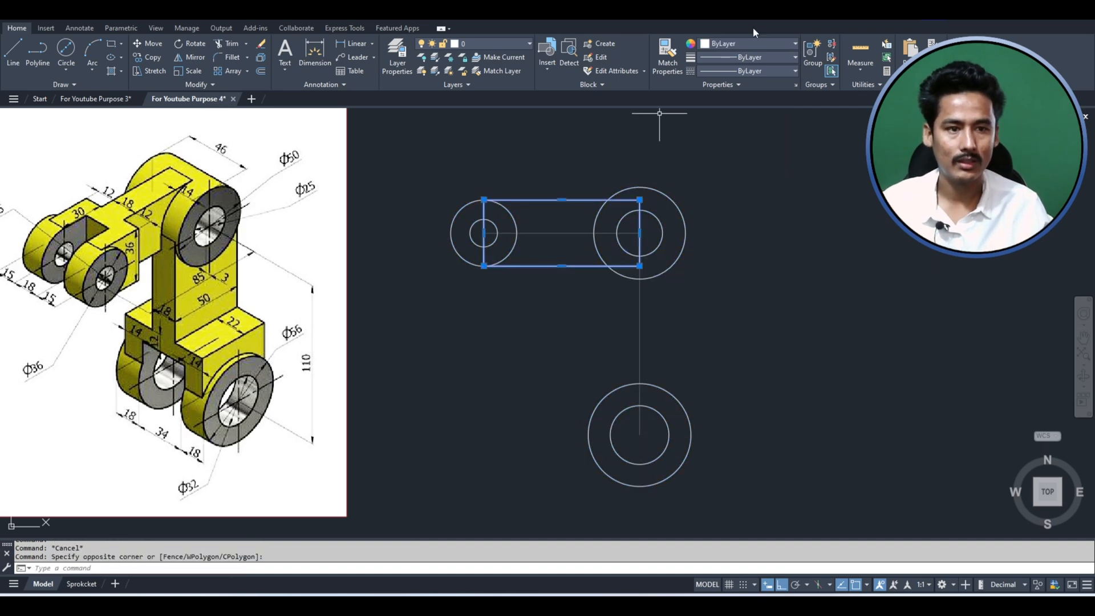
pyautogui.click(741, 44)
pyautogui.click(705, 156)
pyautogui.press('Escape')
pyautogui.press('Escape')
pyautogui.scroll(2, 536, 208)
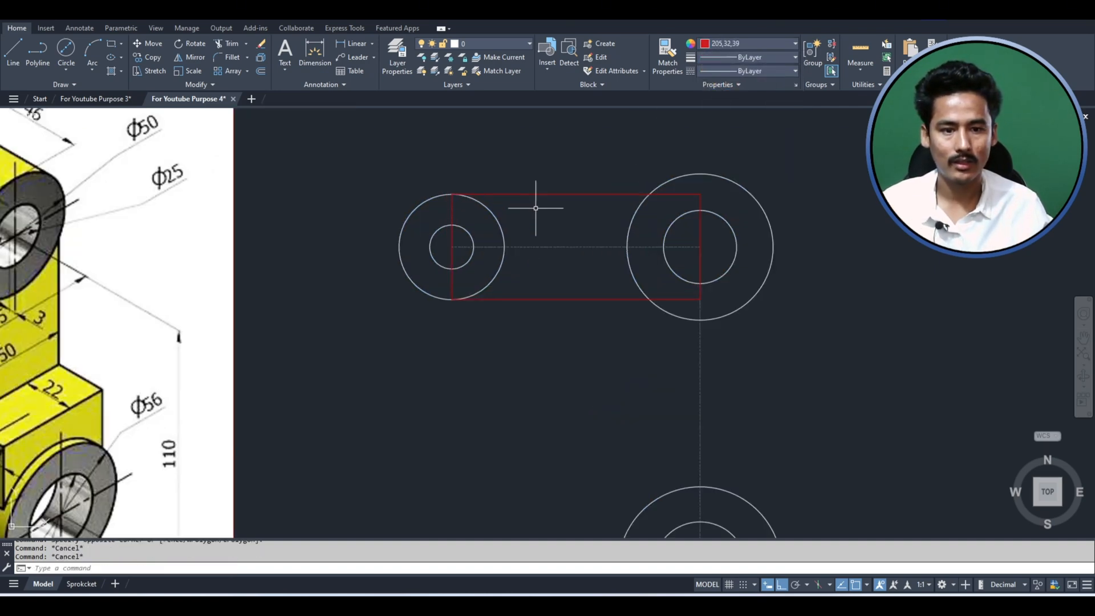
# - Convert the rectangle's left edge to an arc through the right quadrant of the left outer circle
pyautogui.scroll(-2, 599, 239)
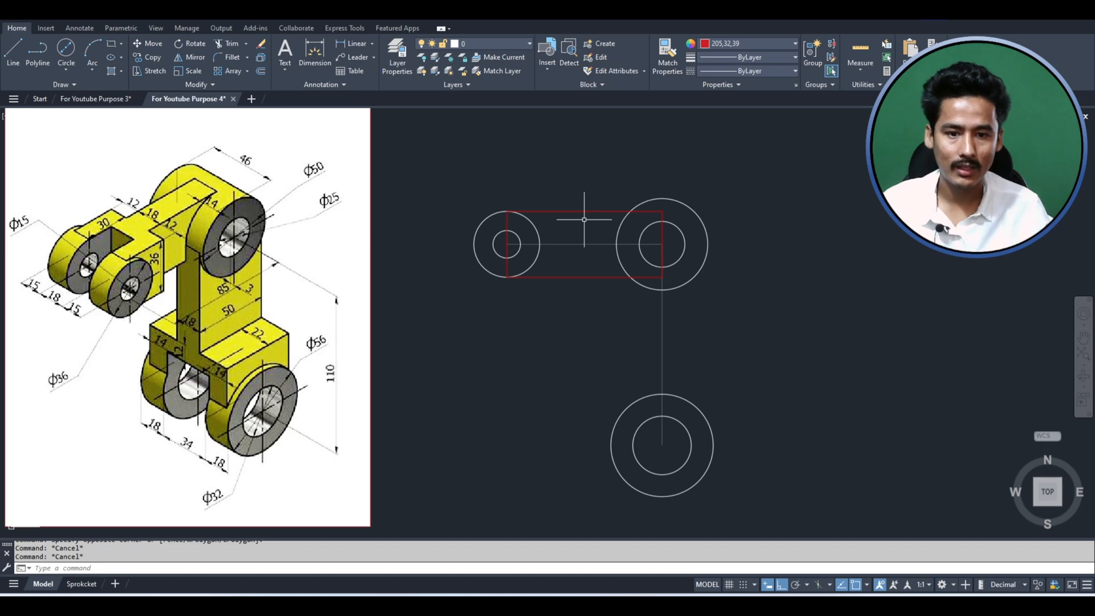
pyautogui.scroll(4, 501, 355)
pyautogui.scroll(-2, 486, 367)
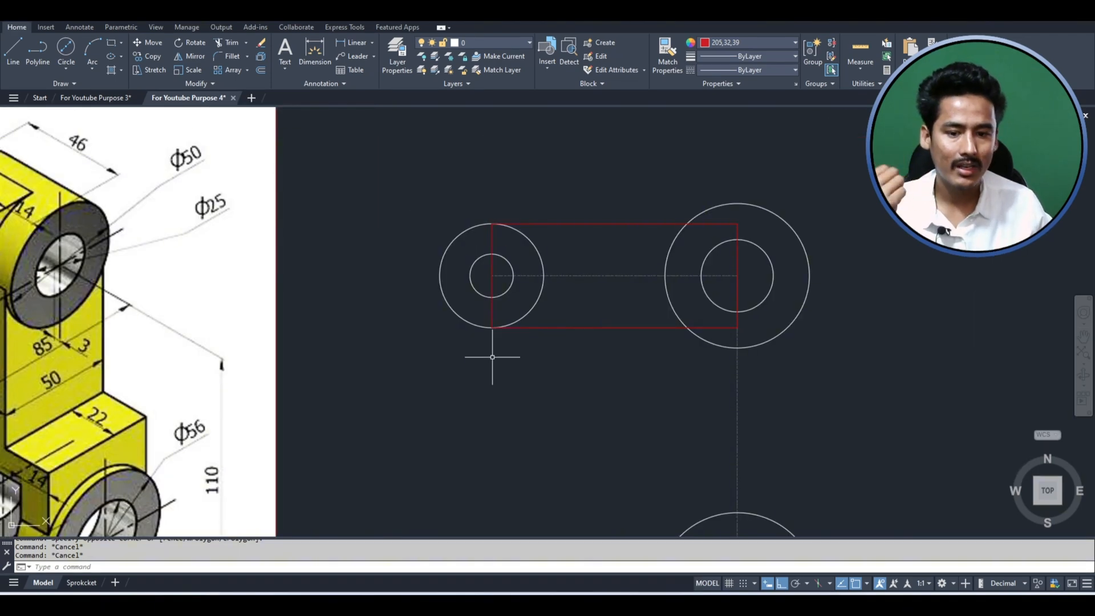
pyautogui.scroll(2, 491, 348)
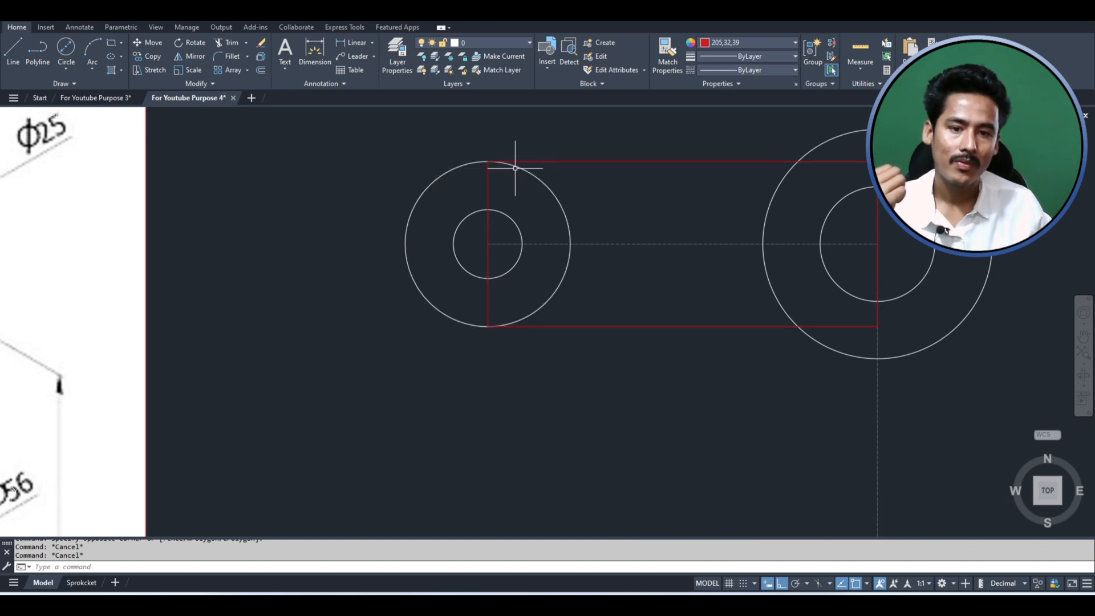
pyautogui.click(563, 327)
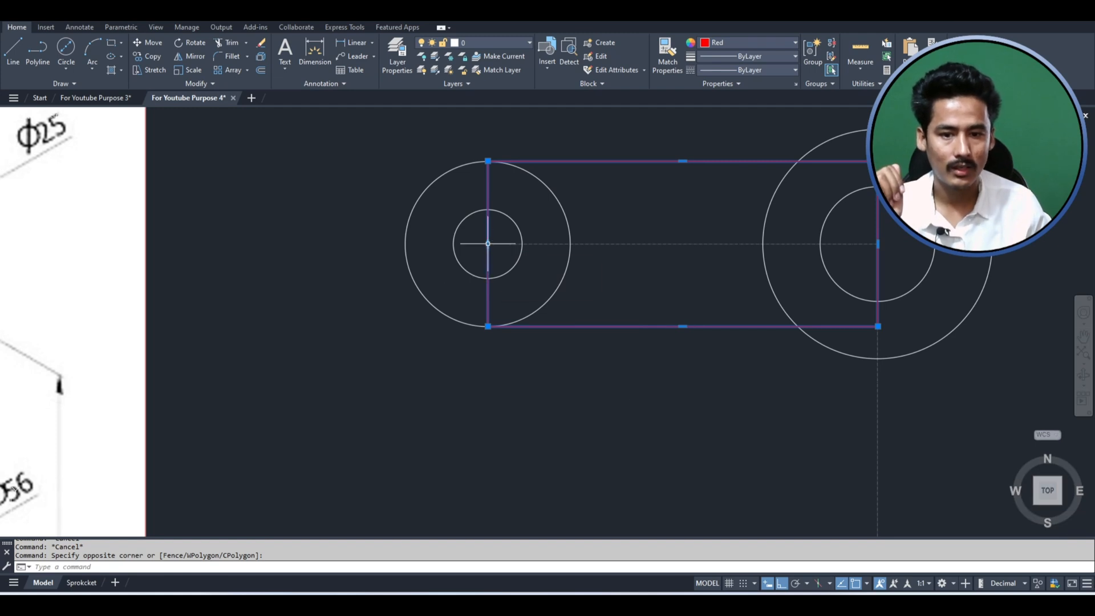
pyautogui.moveTo(487, 244)
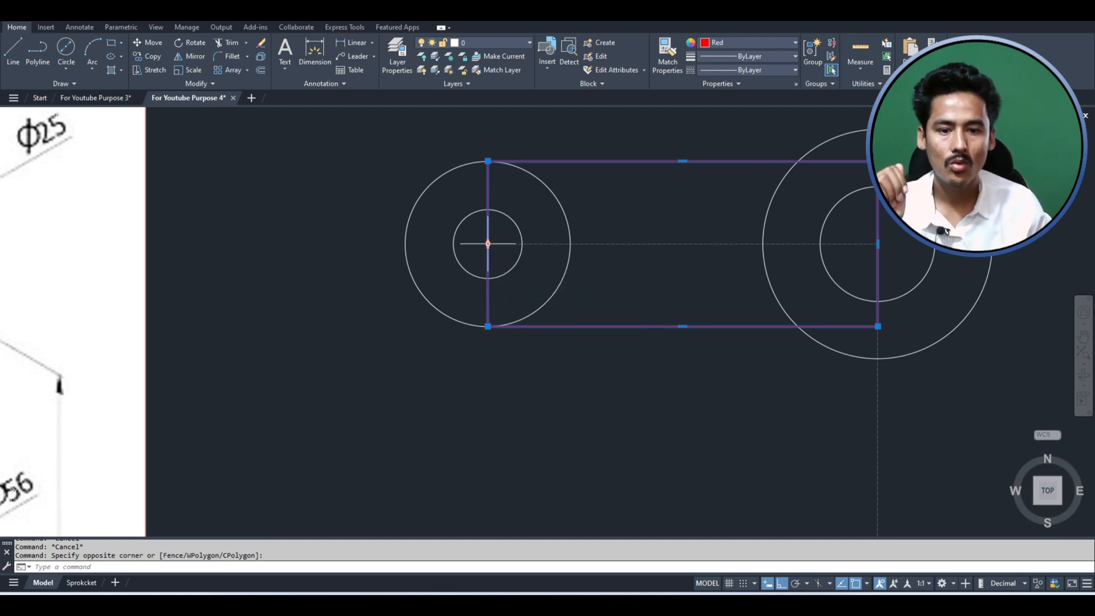
pyautogui.rightClick(488, 247)
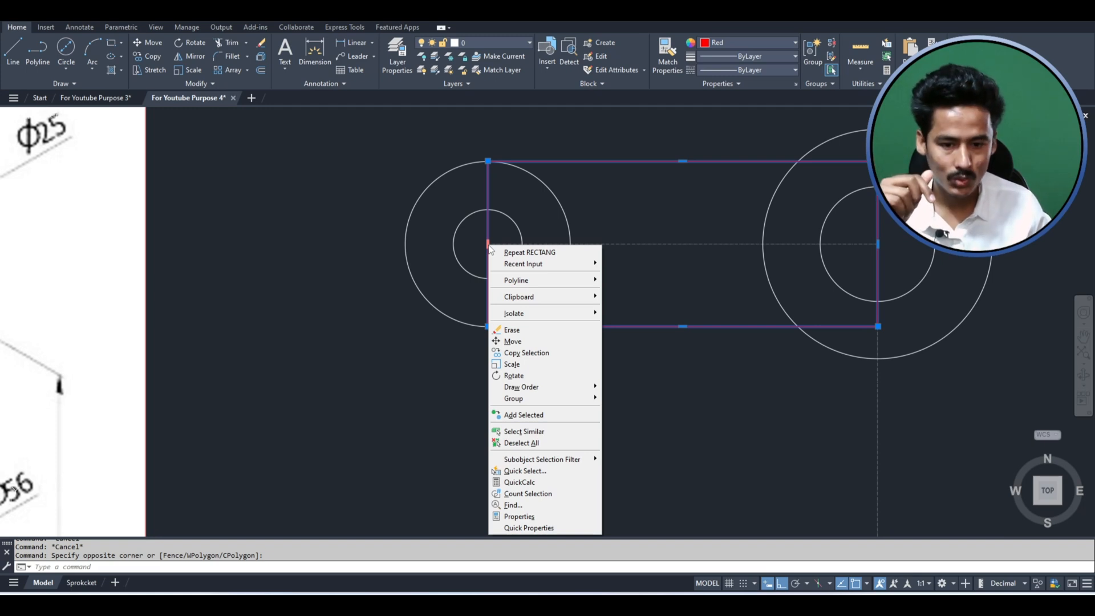
pyautogui.click(489, 245)
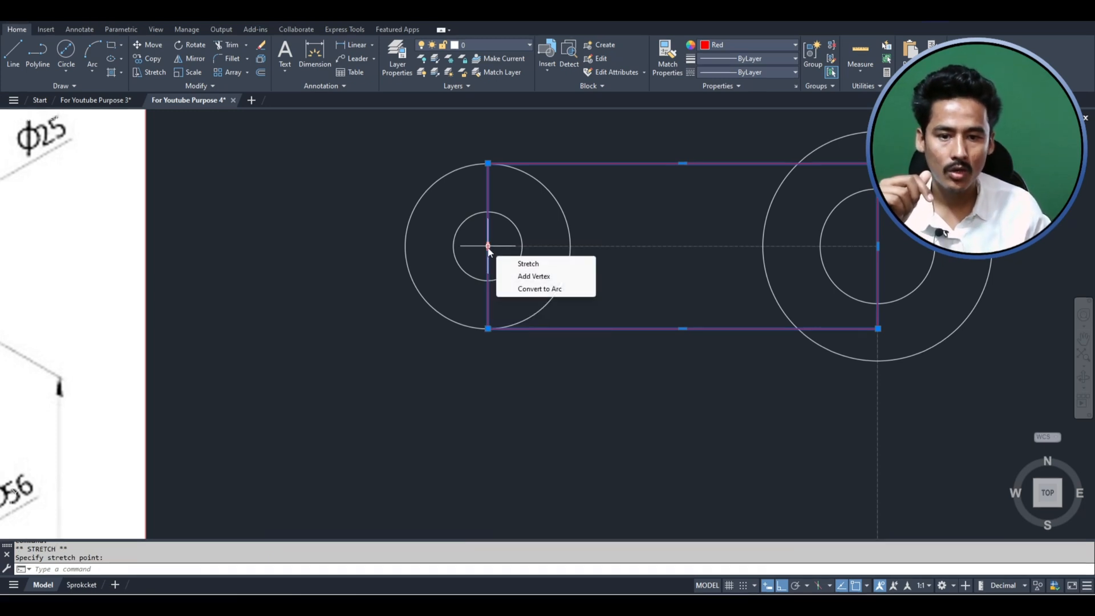
pyautogui.rightClick(489, 248)
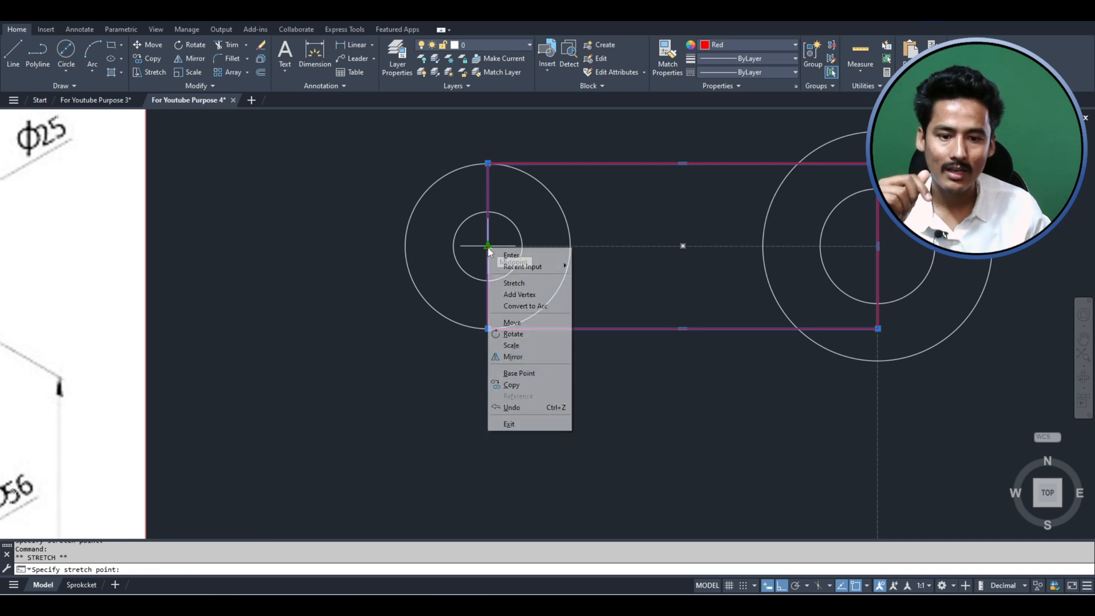
pyautogui.click(536, 307)
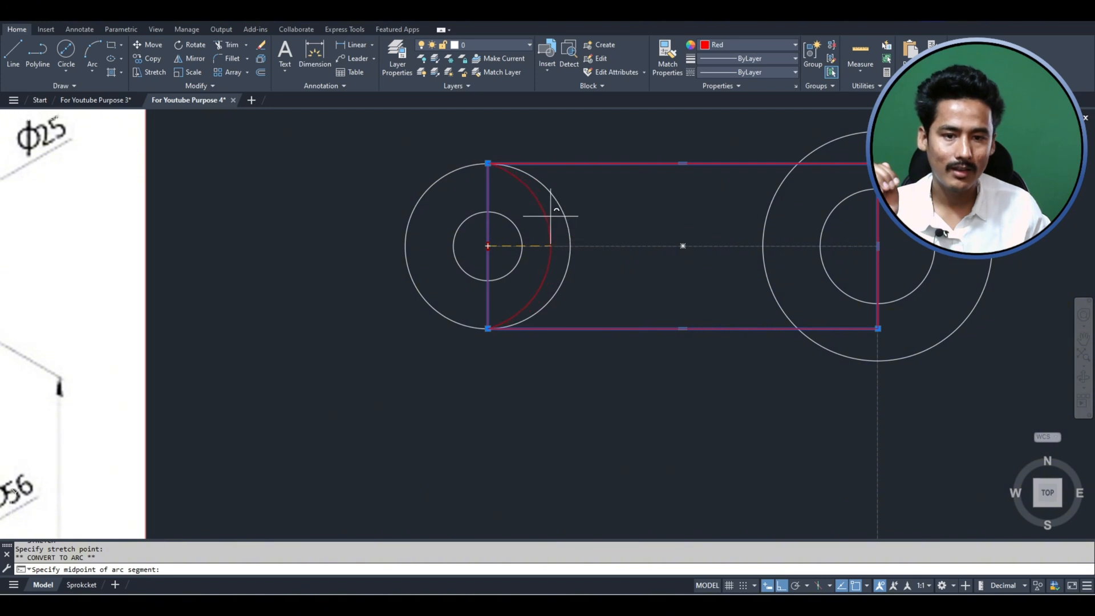
pyautogui.click(571, 246)
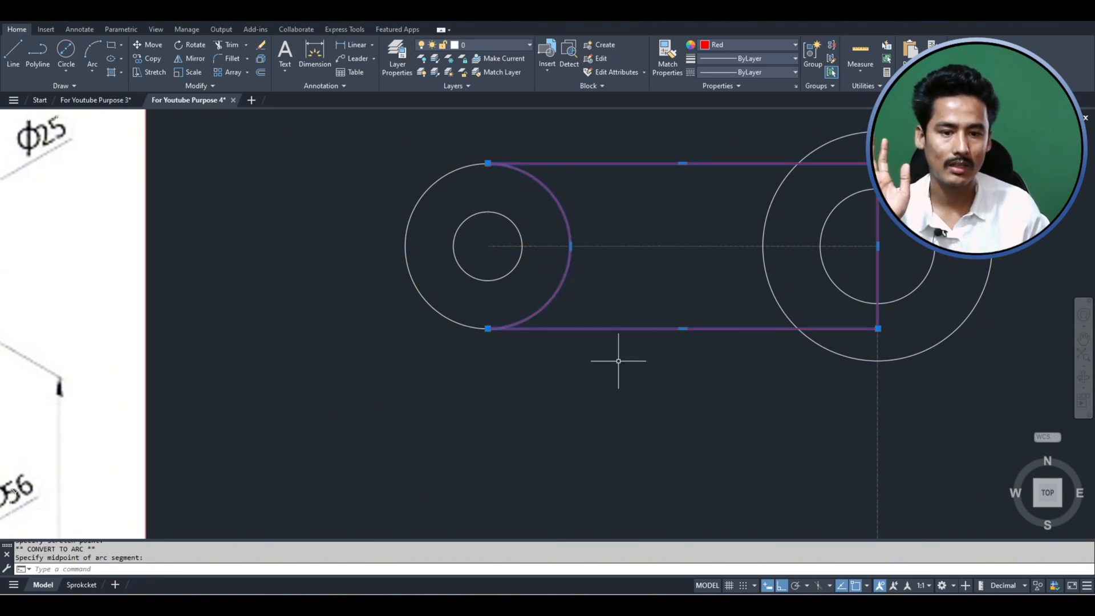
pyautogui.press('Escape')
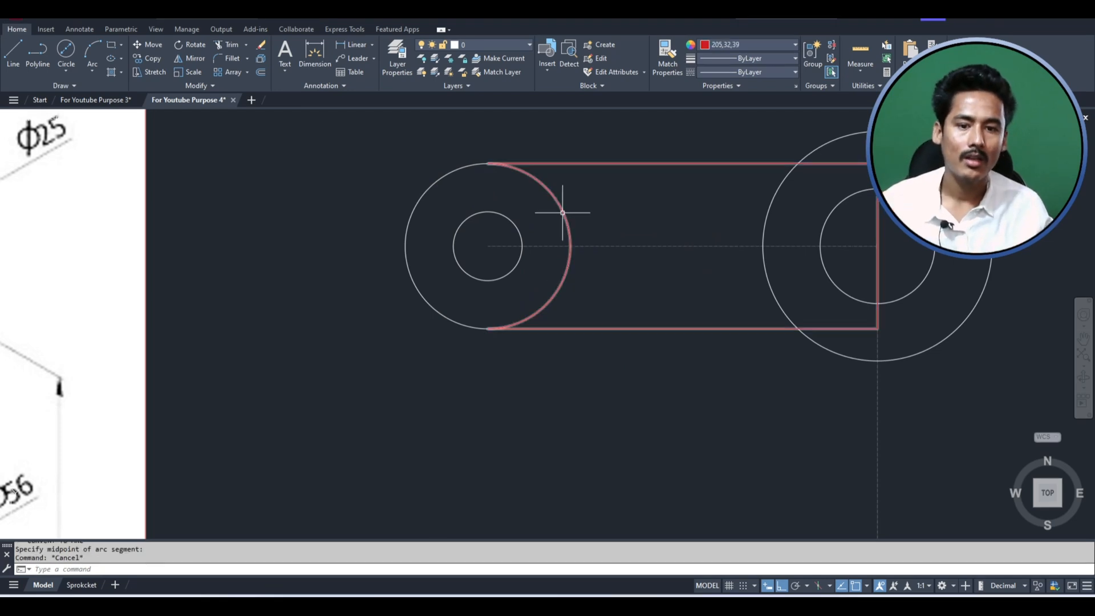
pyautogui.click(585, 163)
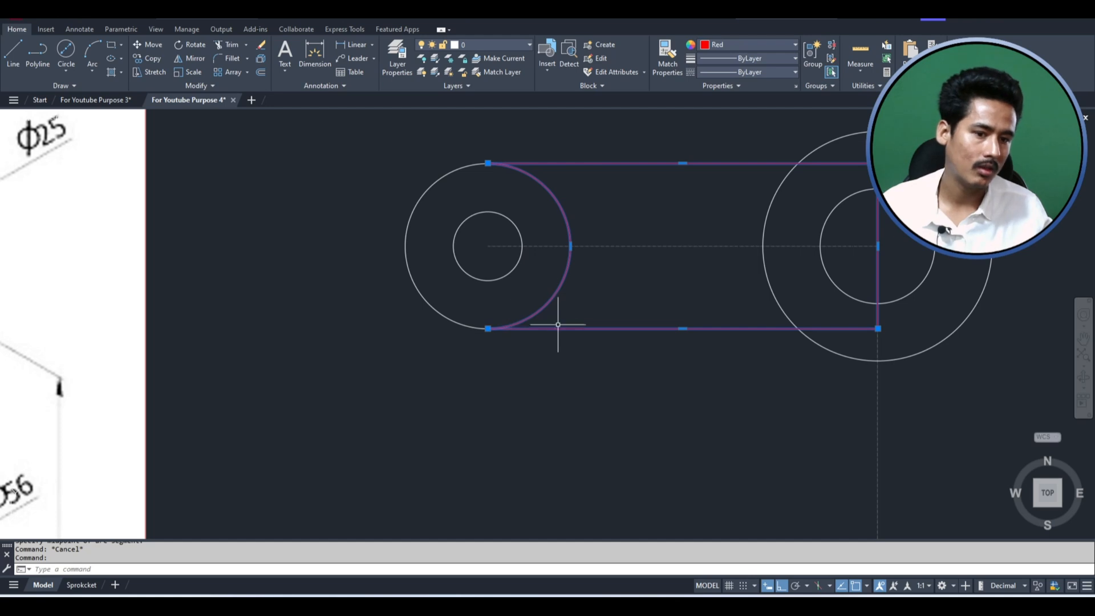
pyautogui.press('Escape')
# - Draw a vertical line between the two points where the rectangle's long edges cross the larger upper outer circle
pyautogui.scroll(-2, 349, 273)
pyautogui.scroll(4, 422, 275)
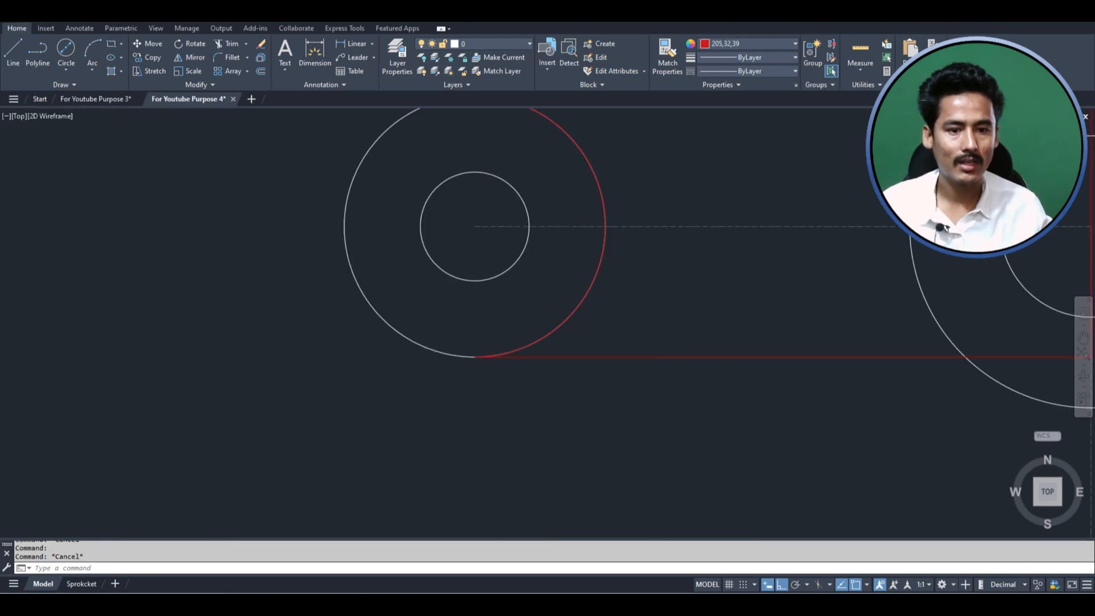
pyautogui.scroll(-2, 501, 264)
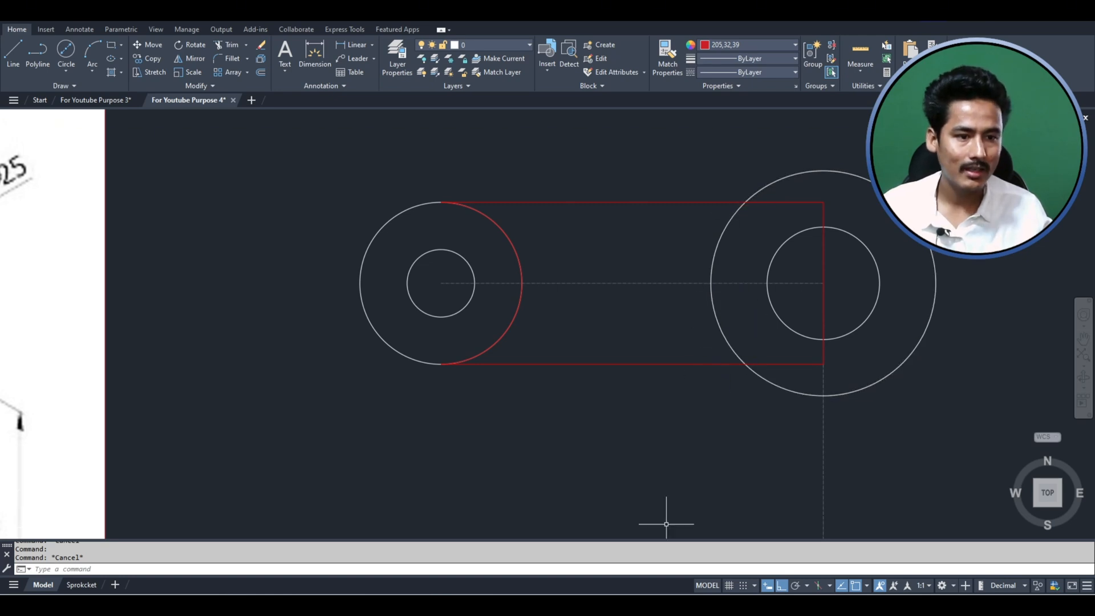
pyautogui.scroll(2, 857, 224)
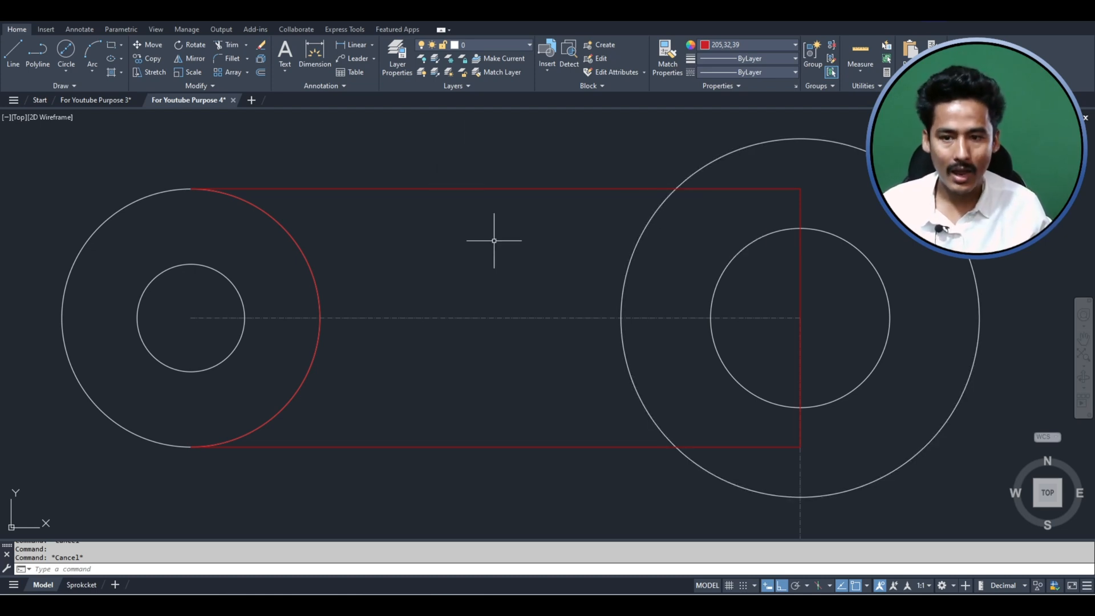
pyautogui.write('l')
pyautogui.press('Return')
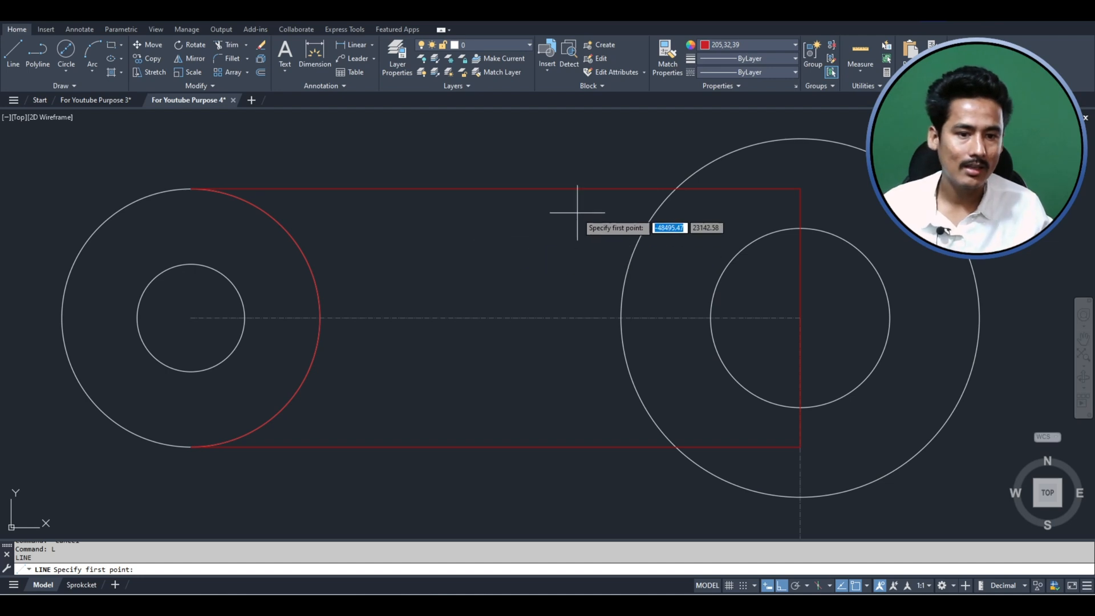
pyautogui.click(676, 188)
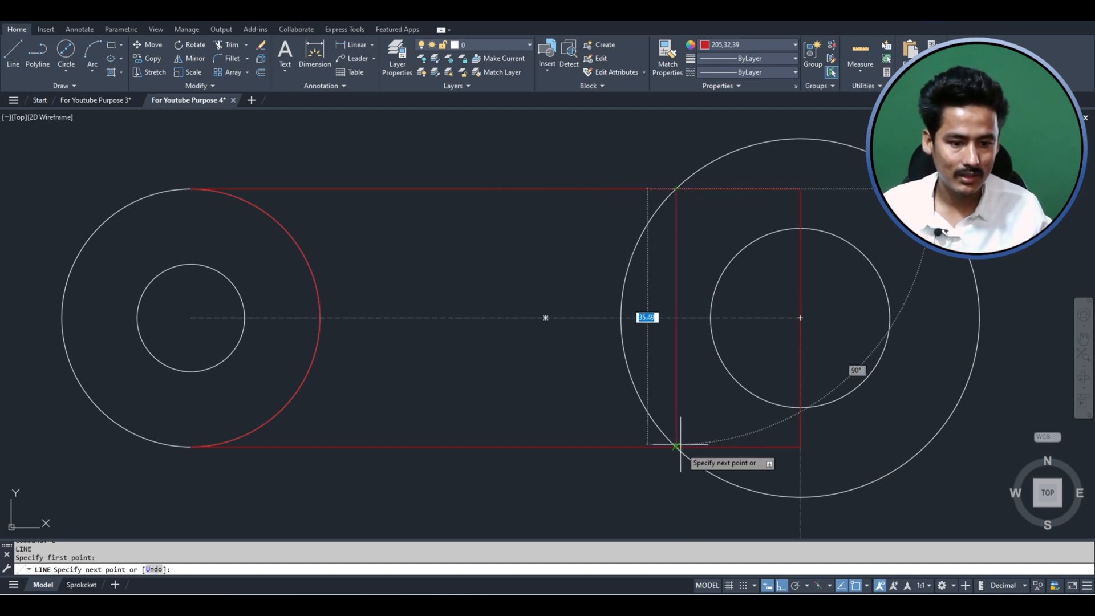
pyautogui.click(676, 447)
pyautogui.press('Escape')
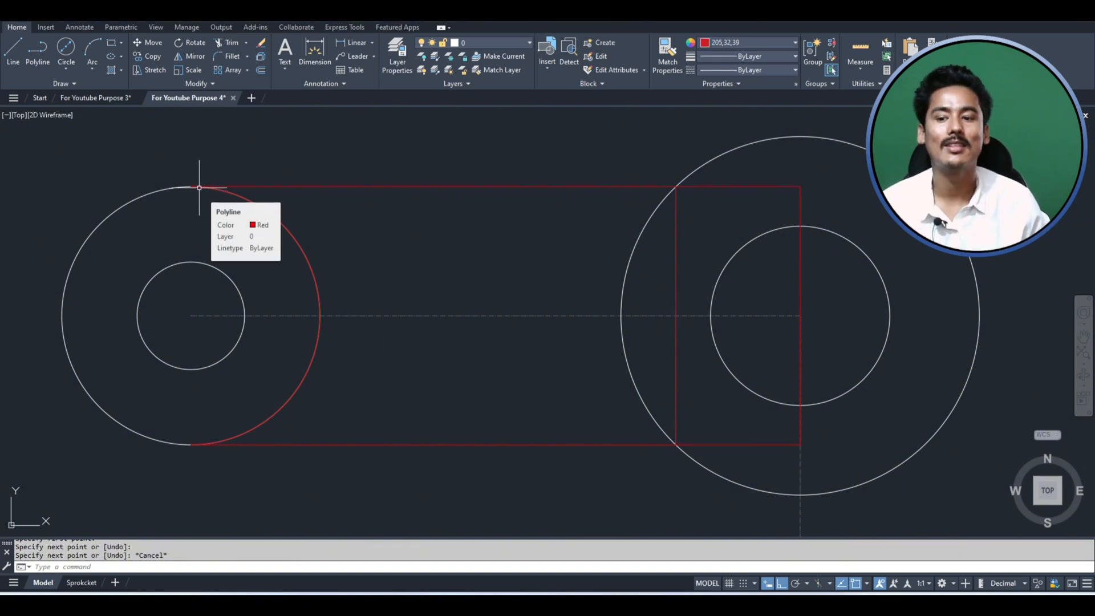
pyautogui.press('Escape')
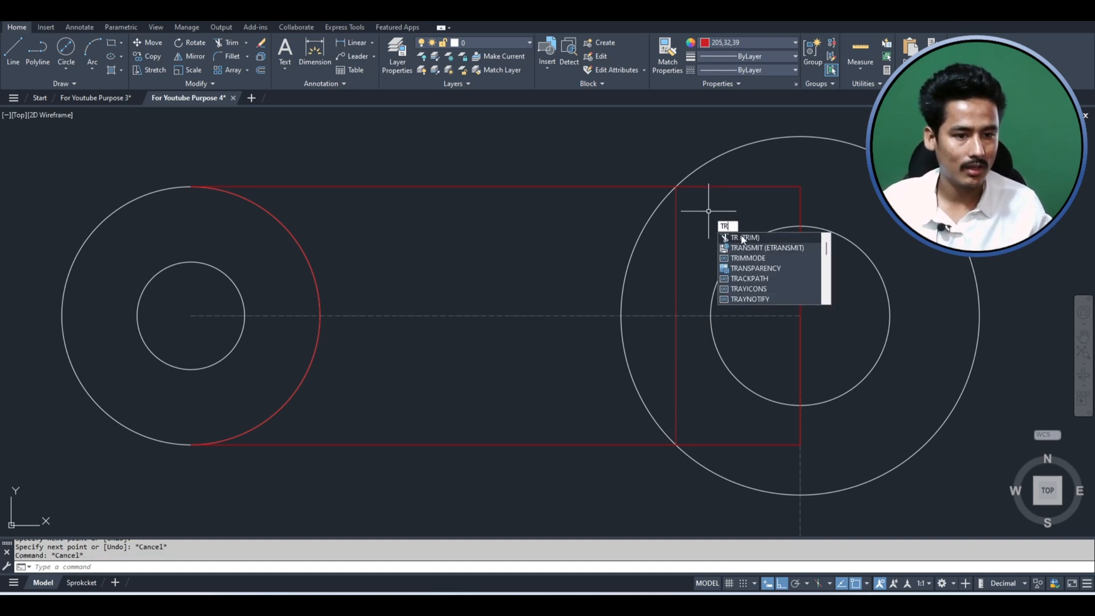
# - Trim the rectangle's long edges inside the larger upper outer circle back to the vertical line and delete the leftover right edge
pyautogui.click(742, 238)
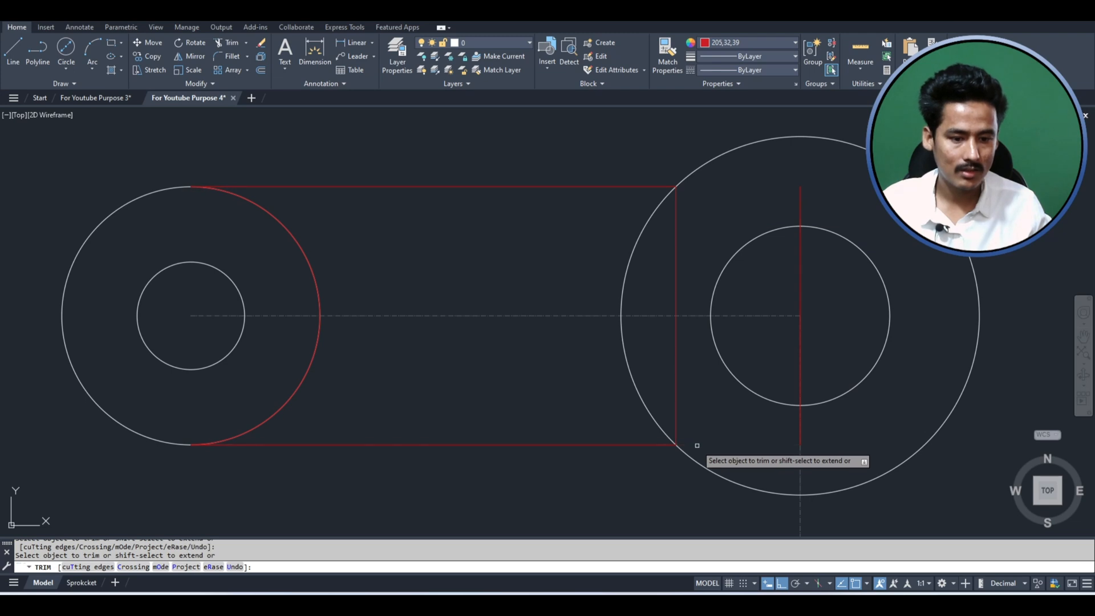
pyautogui.press('Escape')
pyautogui.click(797, 197)
pyautogui.click(795, 197)
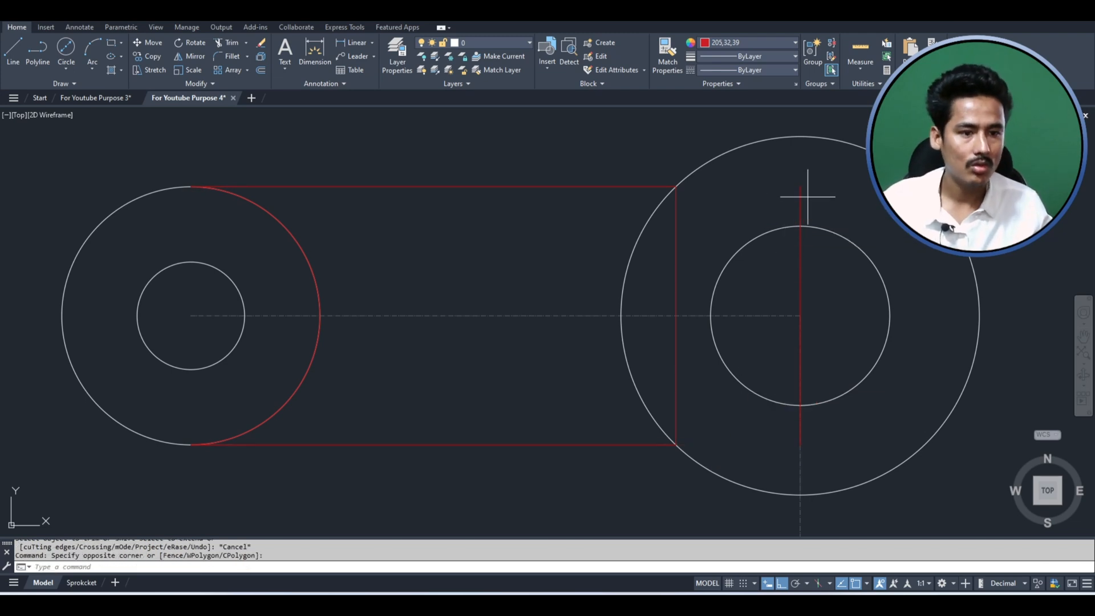
pyautogui.click(782, 186)
pyautogui.press('Delete')
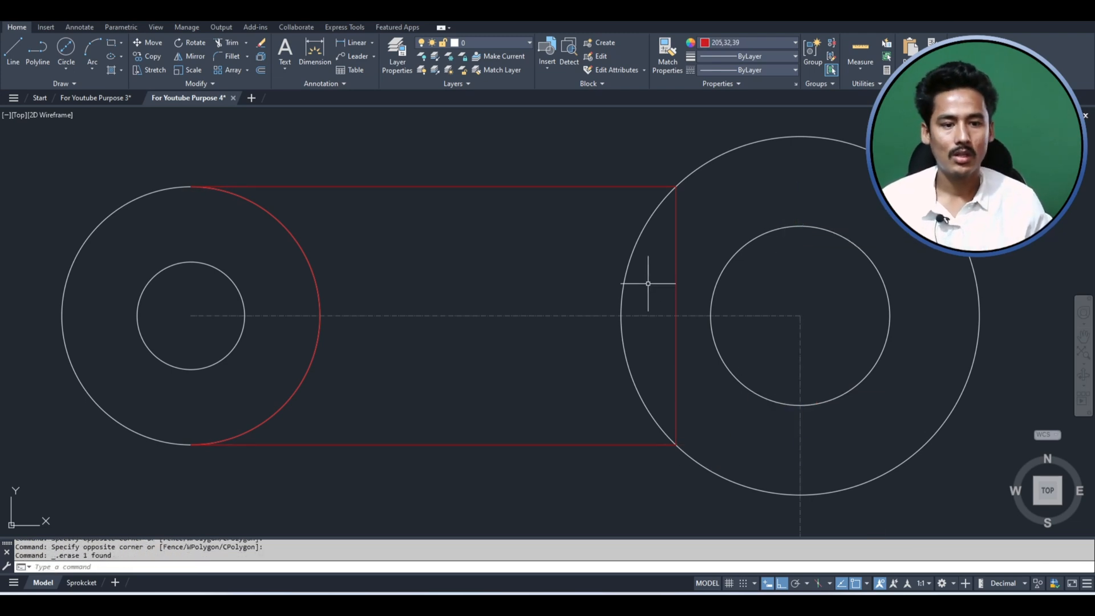
# - Check whether the vertical line and the open red outline between the upper circles are separate objects by selecting each one
pyautogui.click(691, 257)
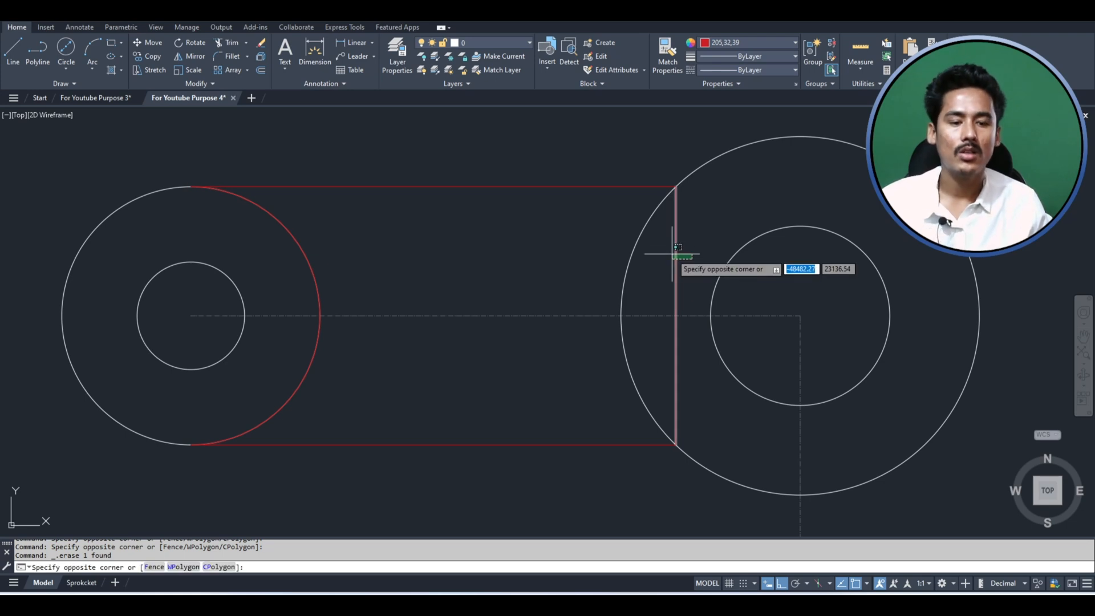
pyautogui.click(539, 181)
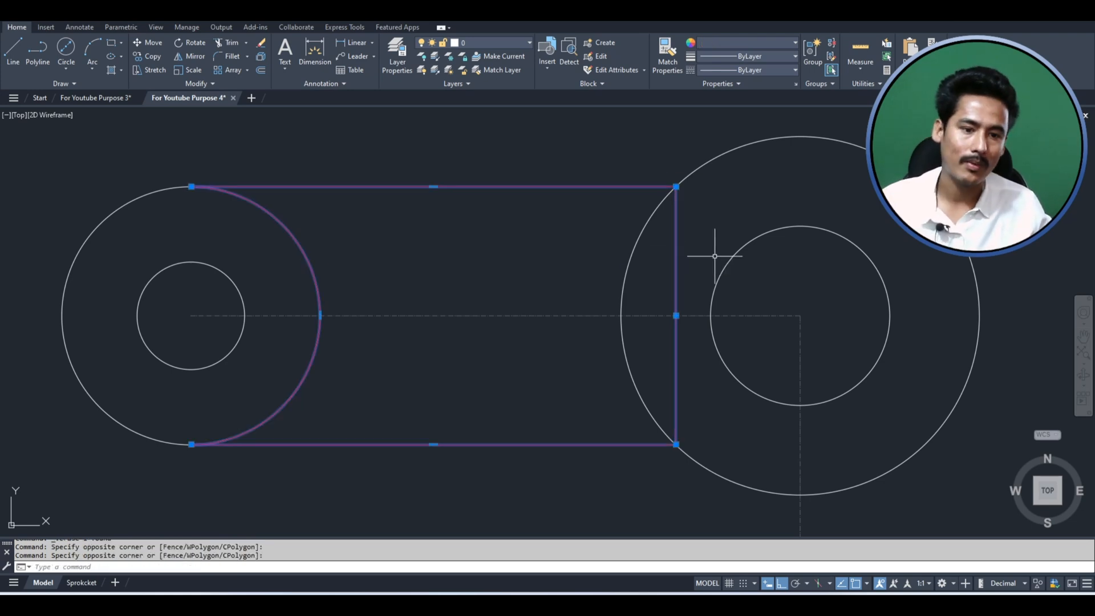
pyautogui.press('Escape')
pyautogui.click(533, 215)
pyautogui.click(493, 171)
pyautogui.click(694, 250)
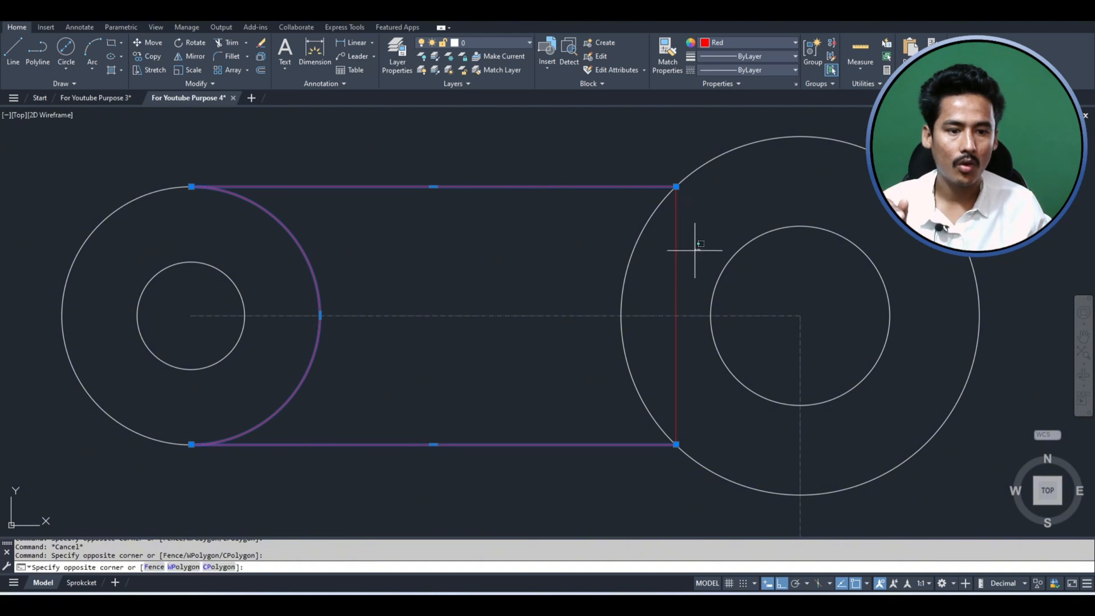
pyautogui.click(670, 246)
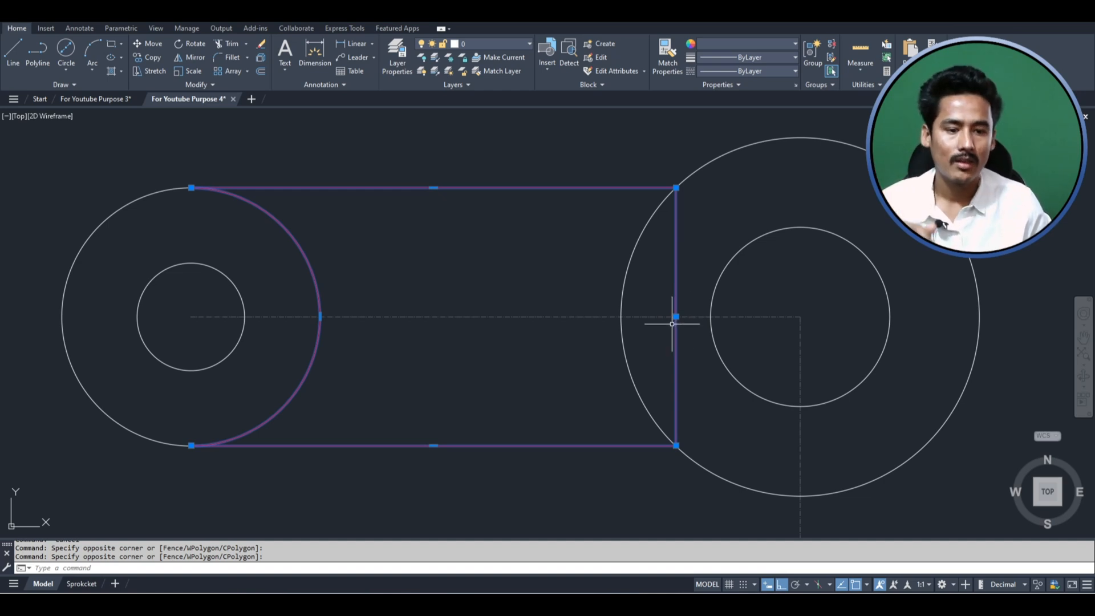
pyautogui.press('Escape')
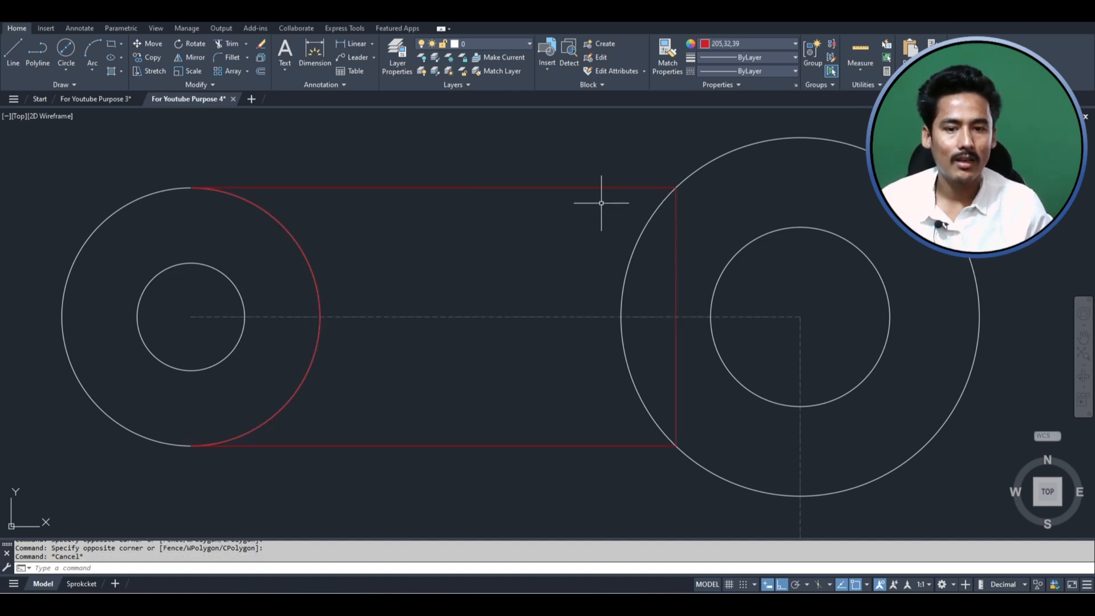
# - Try joining the vertical line with the open red outline, and undo that join
pyautogui.click(558, 187)
pyautogui.click(671, 245)
pyautogui.press('Escape')
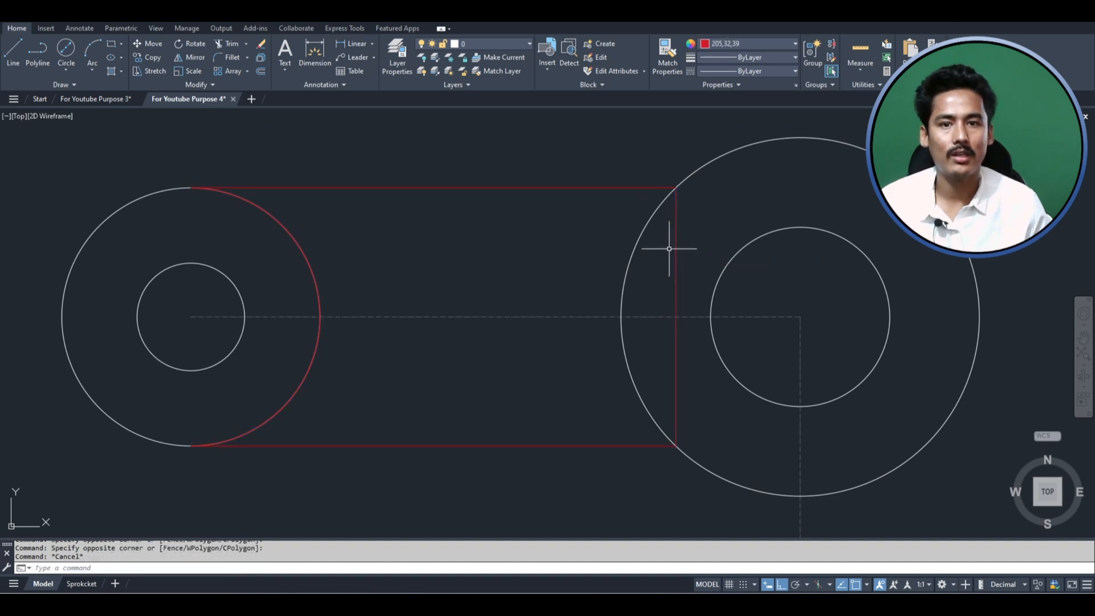
pyautogui.hotkey('ctrl', 'z')
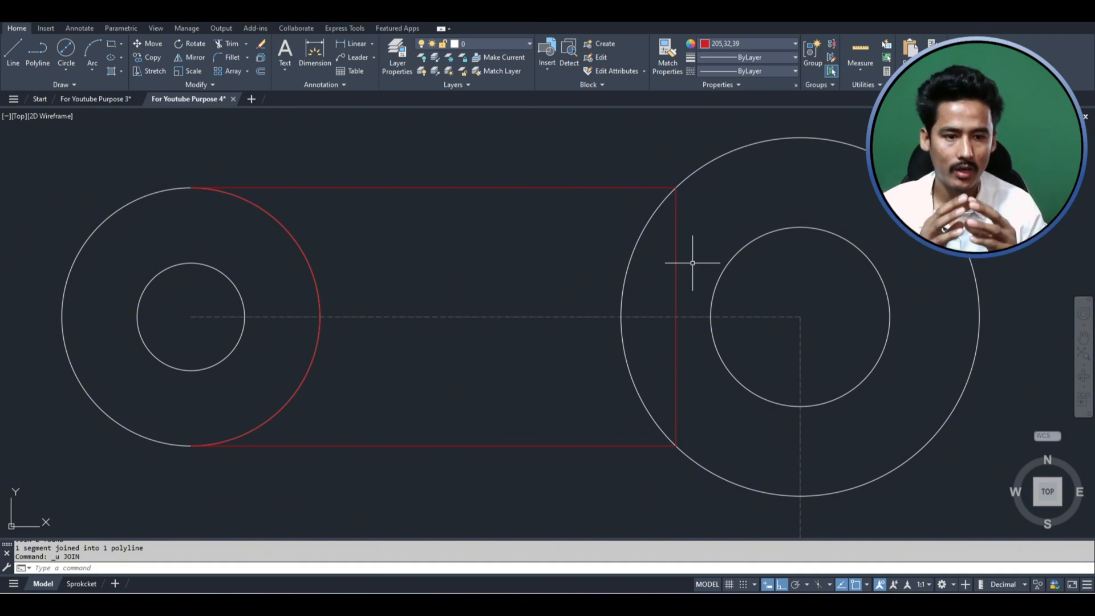
# - Join the open red outline and the vertical line inside the larger upper outer circle into one polyline
pyautogui.click(564, 188)
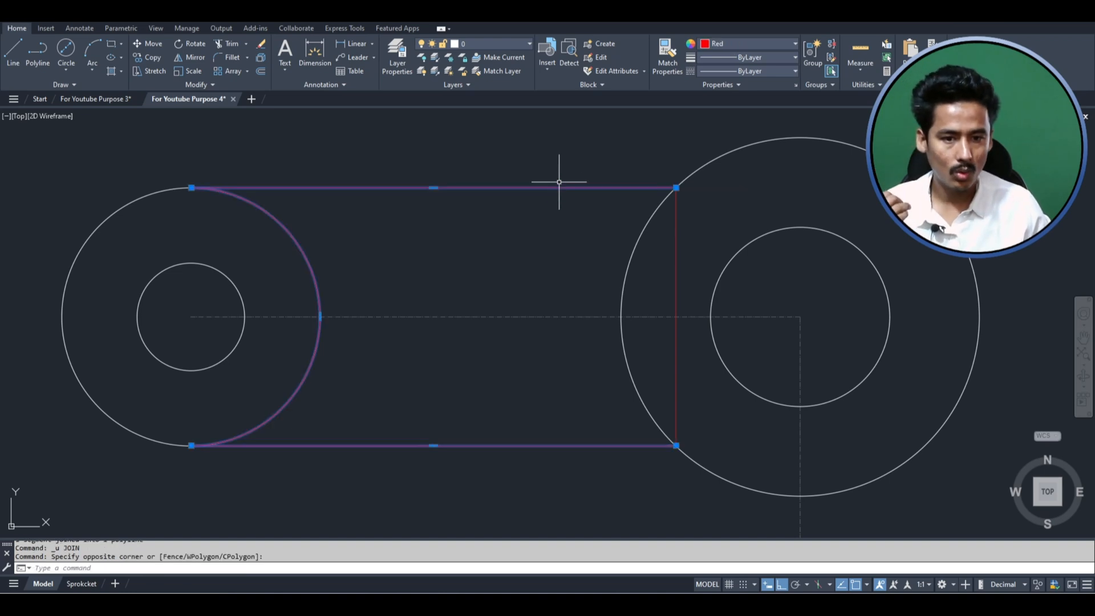
pyautogui.click(675, 252)
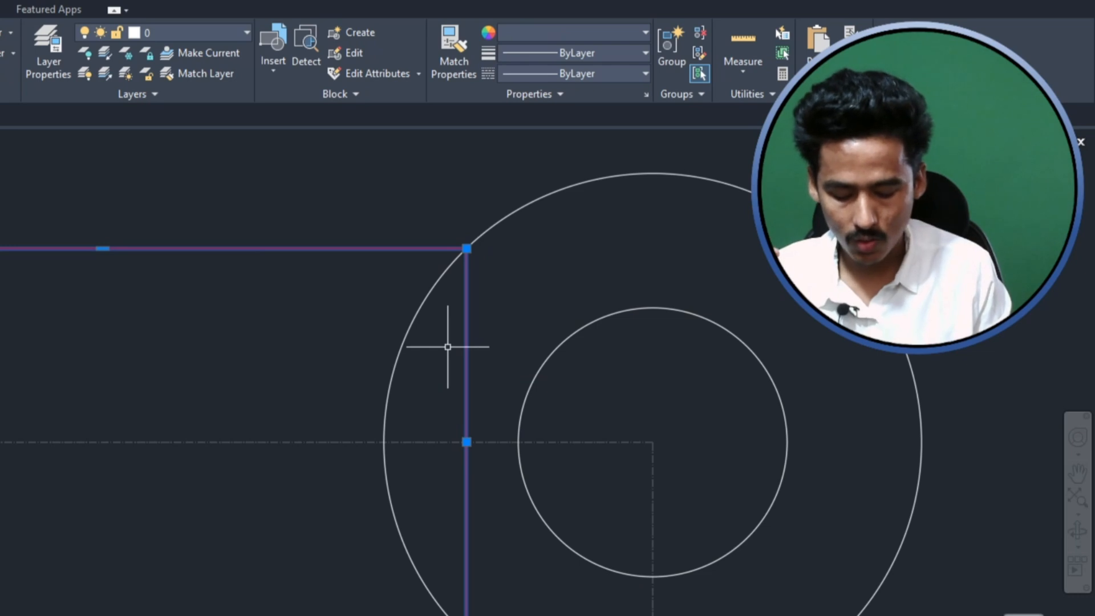
pyautogui.write('j')
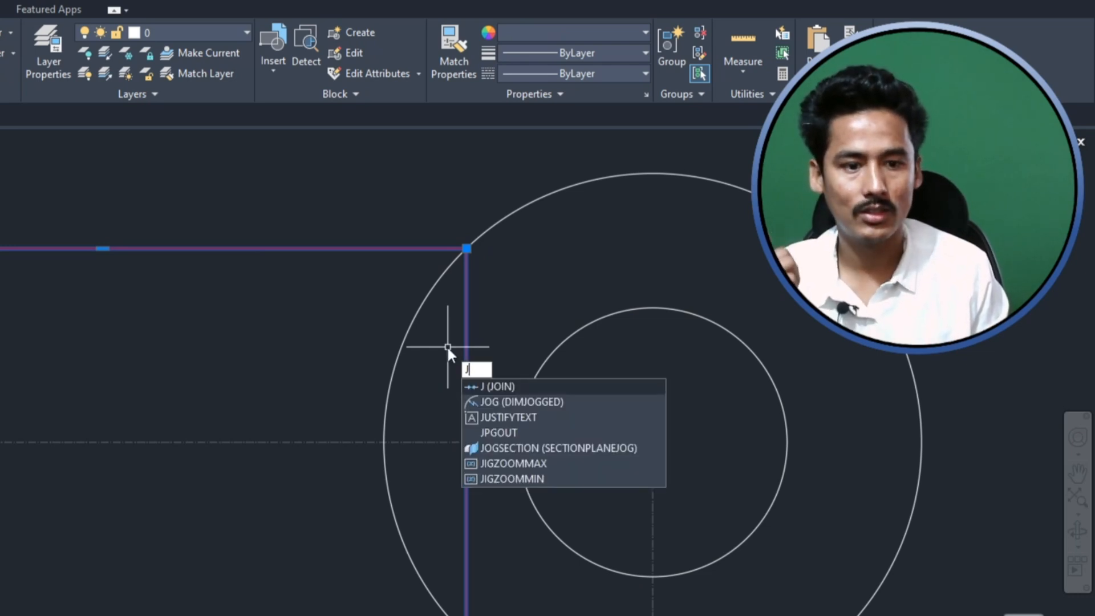
pyautogui.click(498, 386)
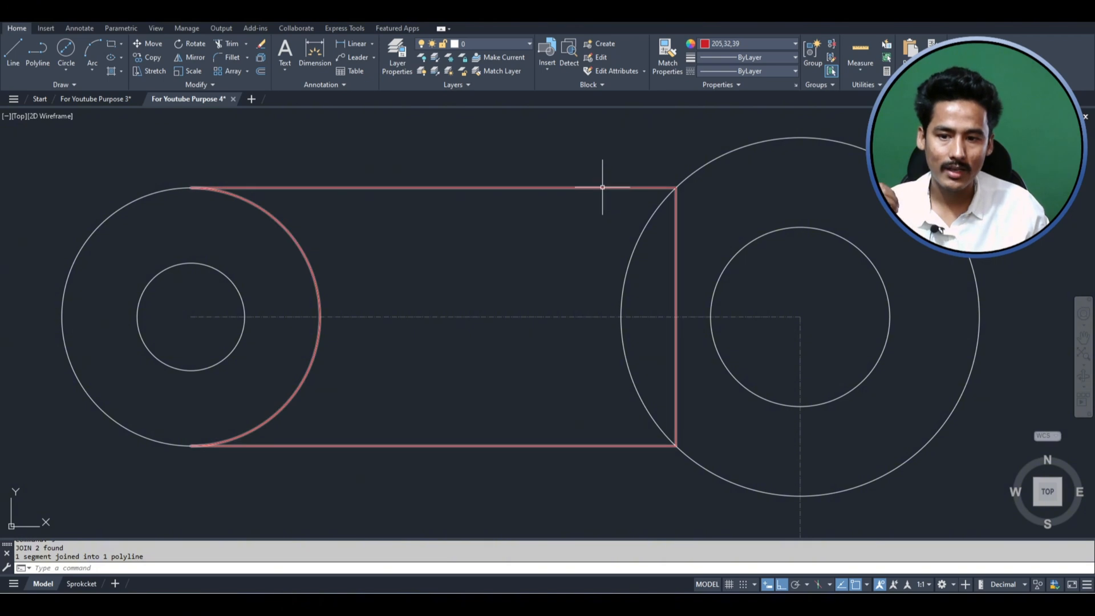
# - Convert the joined outline's straight right edge to an arc through the left quadrant of the larger upper outer circle
pyautogui.click(611, 187)
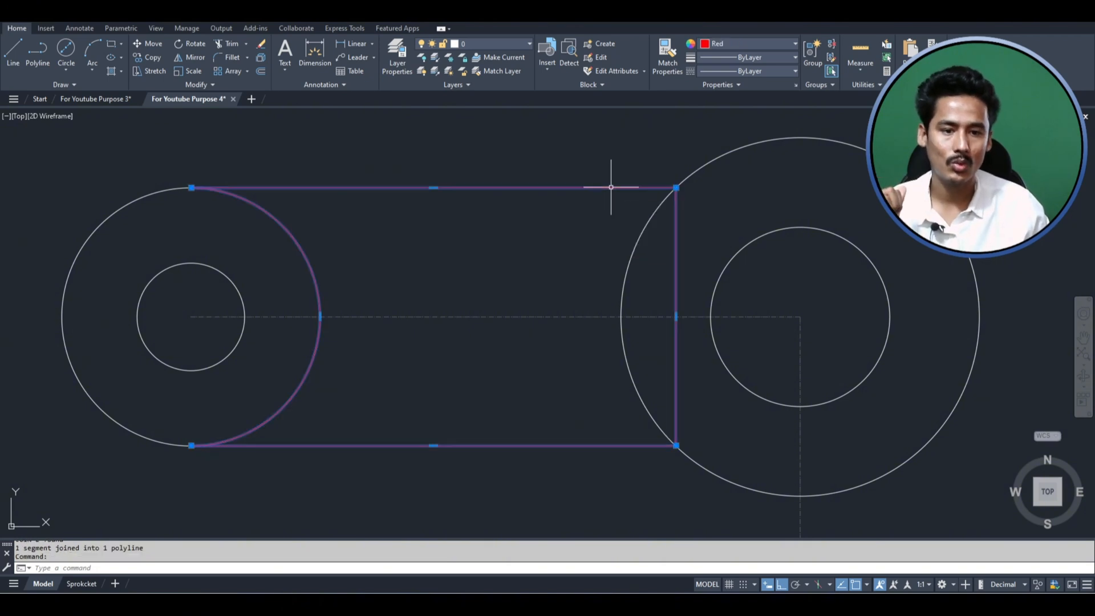
pyautogui.click(677, 317)
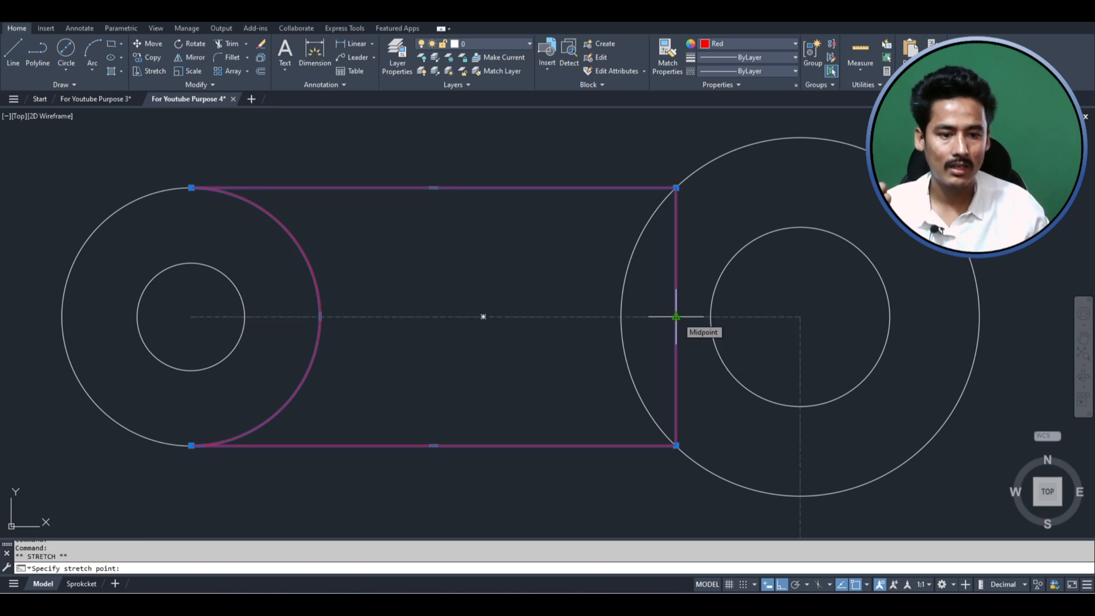
pyautogui.rightClick(677, 316)
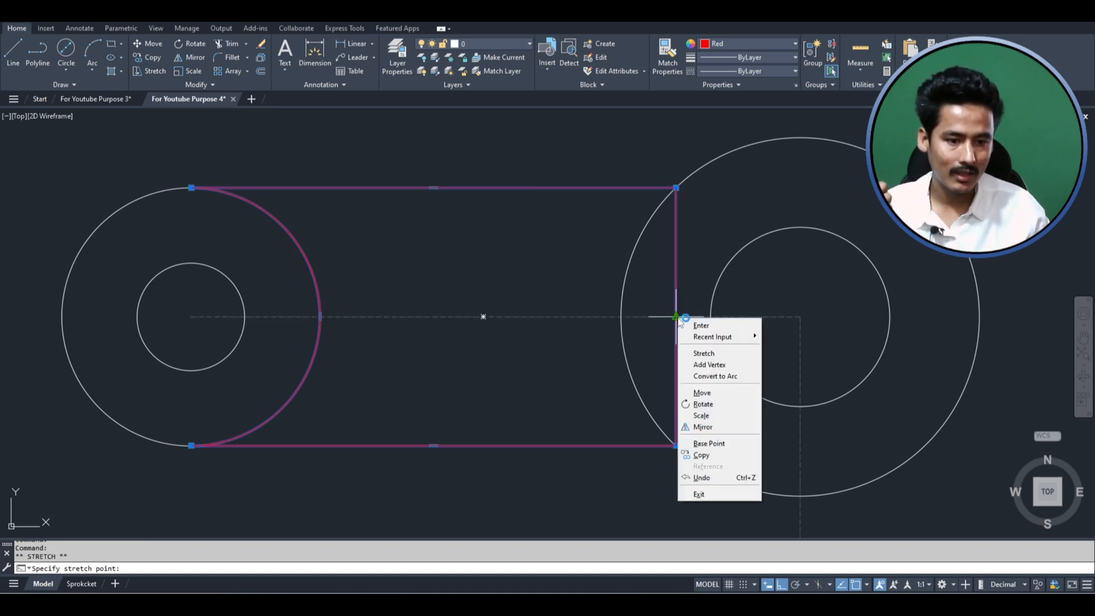
pyautogui.click(709, 376)
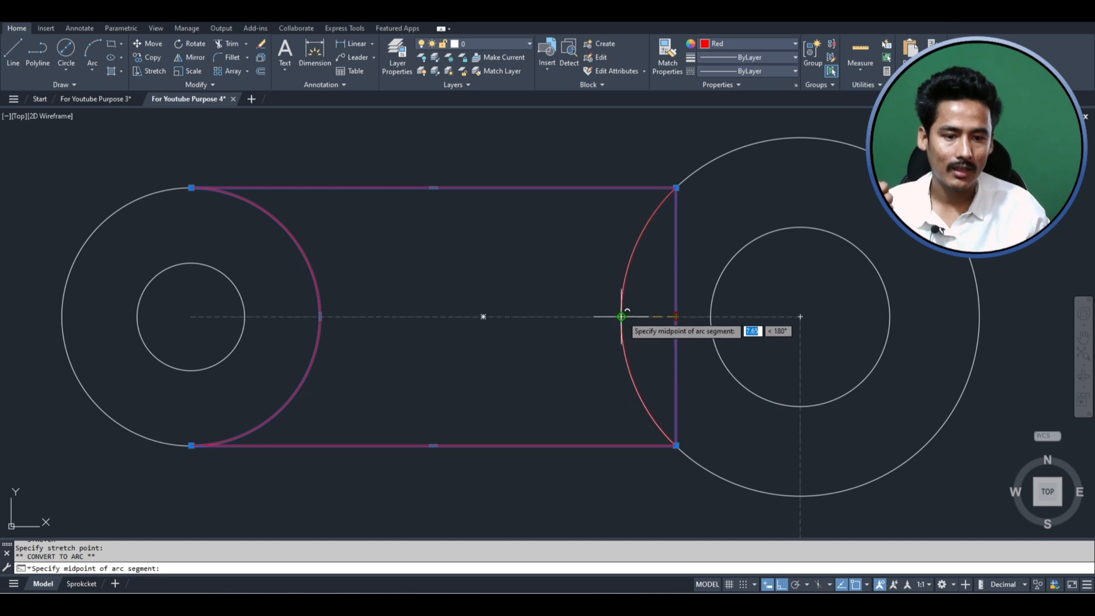
pyautogui.click(621, 316)
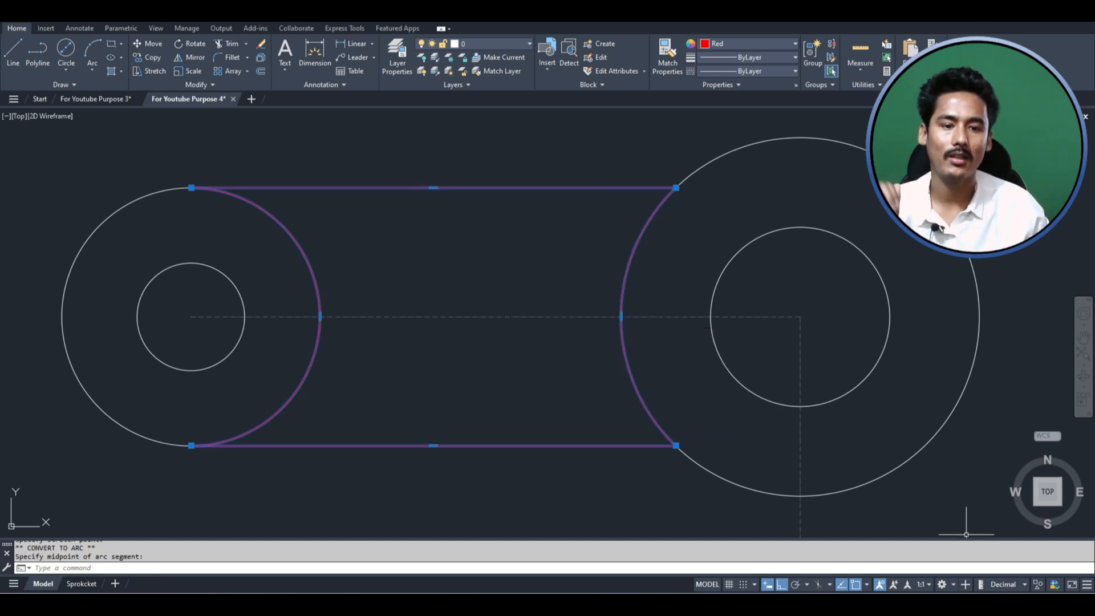
pyautogui.press('Escape')
# - Examine the reference image for the dimensions of the vertical arm between the upper and lower bosses
pyautogui.scroll(-4, 513, 337)
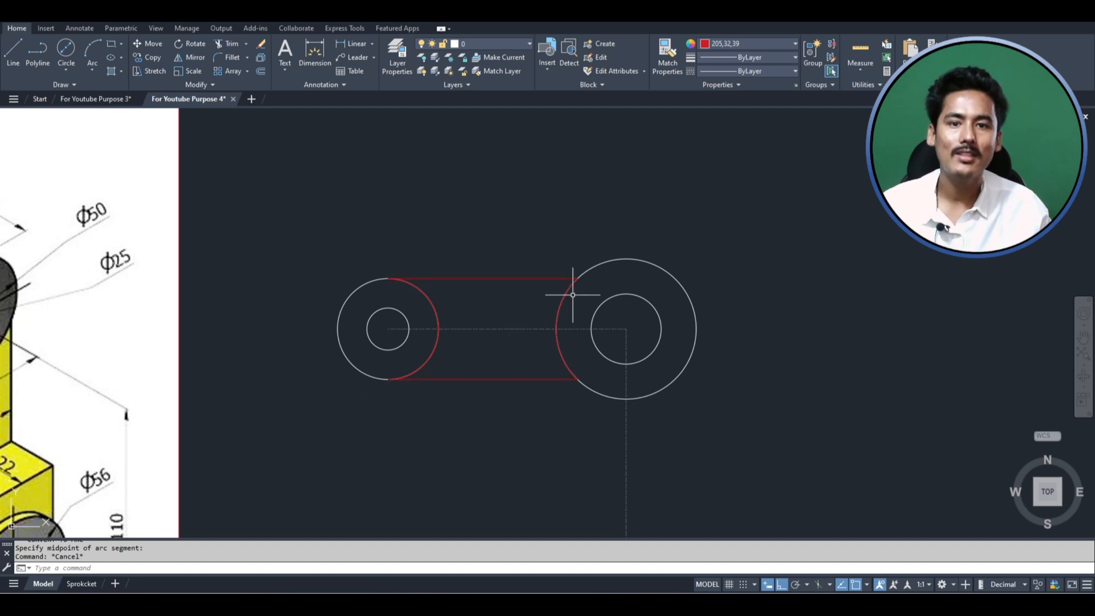
pyautogui.scroll(2, 570, 358)
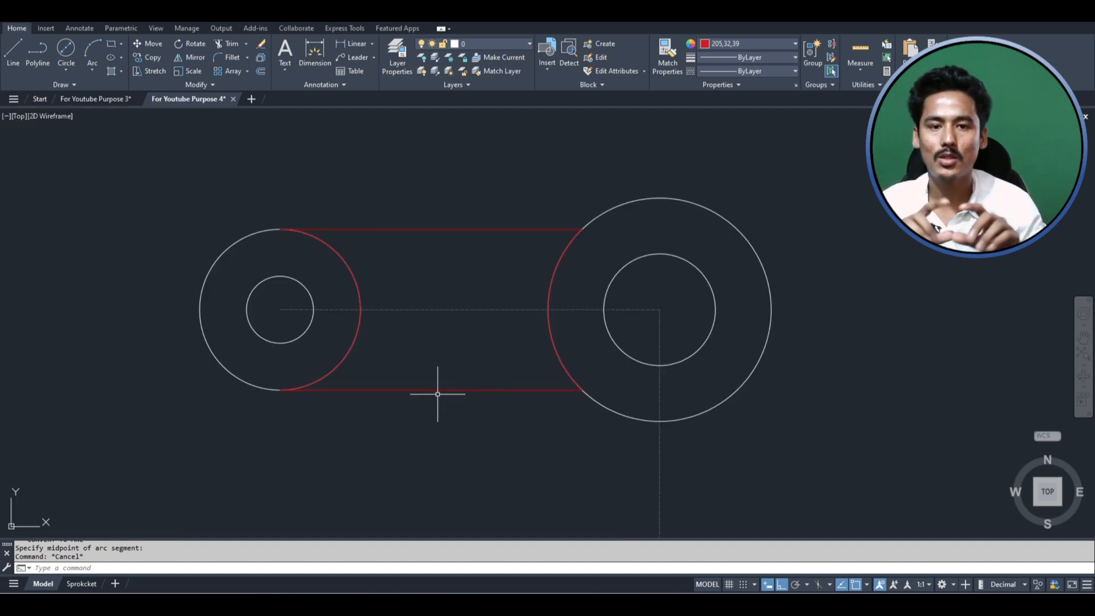
pyautogui.scroll(-4, 433, 319)
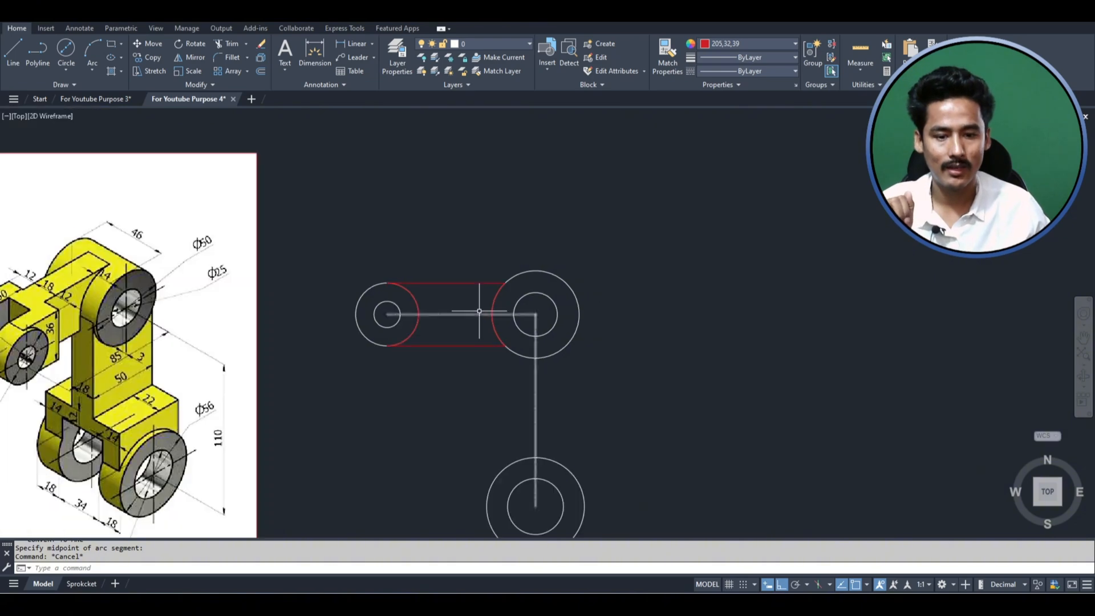
pyautogui.scroll(-2, 600, 252)
pyautogui.scroll(2, 582, 363)
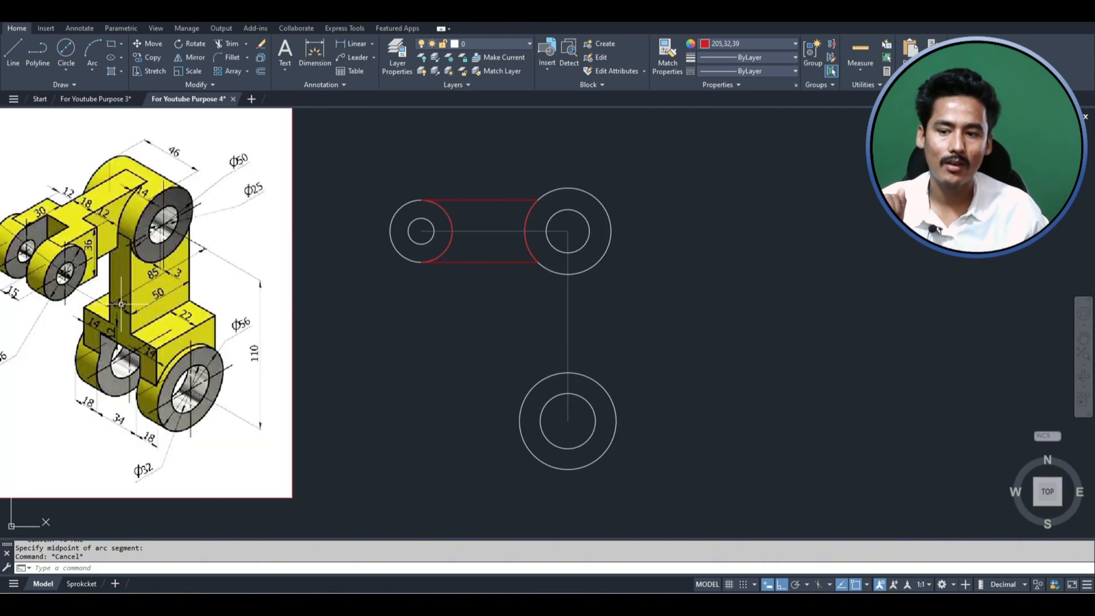
pyautogui.scroll(2, 137, 313)
pyautogui.scroll(2, 34, 240)
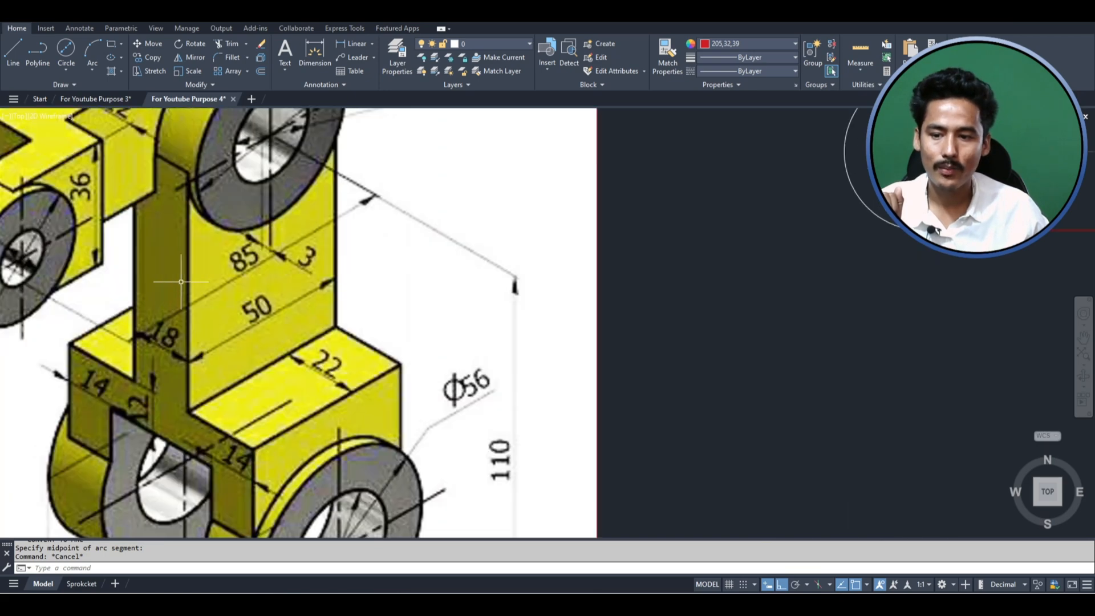
pyautogui.scroll(-5, 268, 308)
pyautogui.scroll(2, 173, 291)
pyautogui.scroll(2, 306, 324)
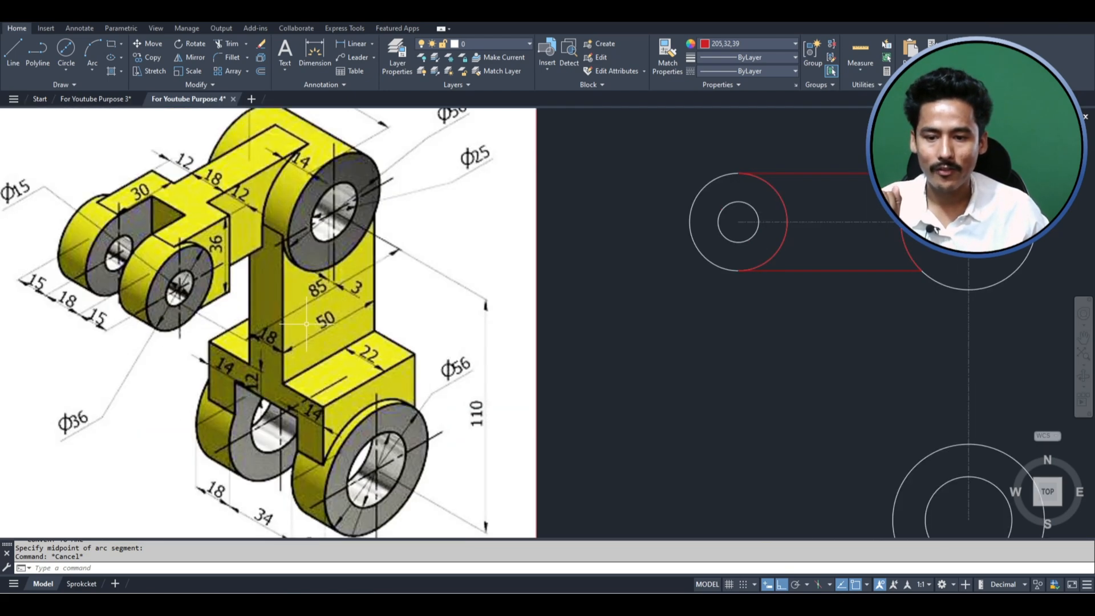
pyautogui.scroll(-2, 313, 323)
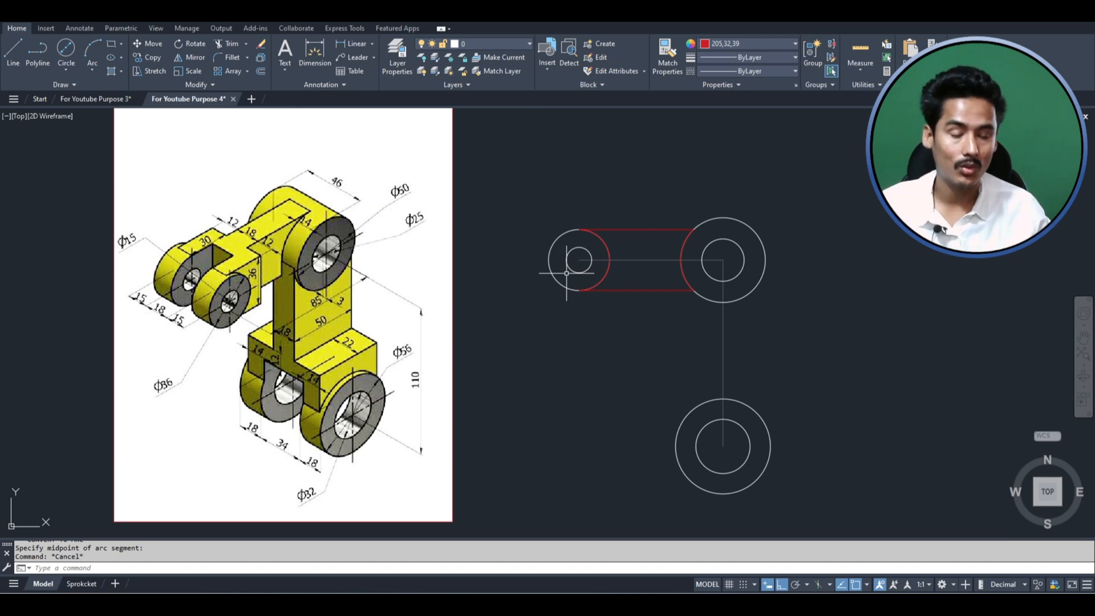
# - Draw a rectangle 50 wide and 110 high downward from the left quadrant of the larger upper outer circle to the lower circles' center level
pyautogui.moveTo(567, 273); pyautogui.dragTo(436, 253, button='middle')
pyautogui.write('re')
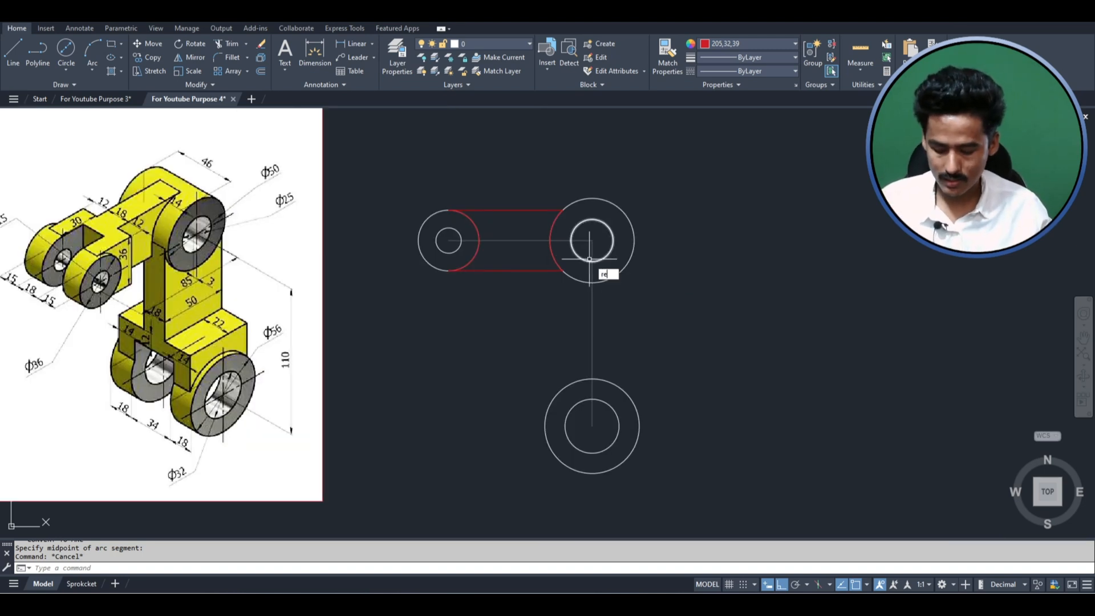
pyautogui.write('c')
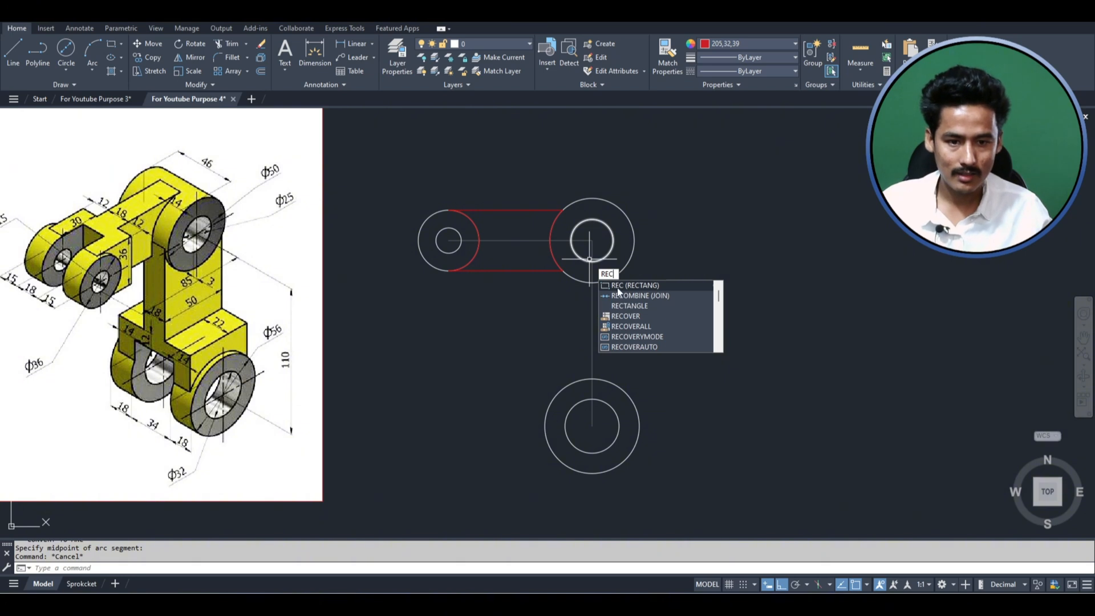
pyautogui.press('Return')
pyautogui.click(549, 240)
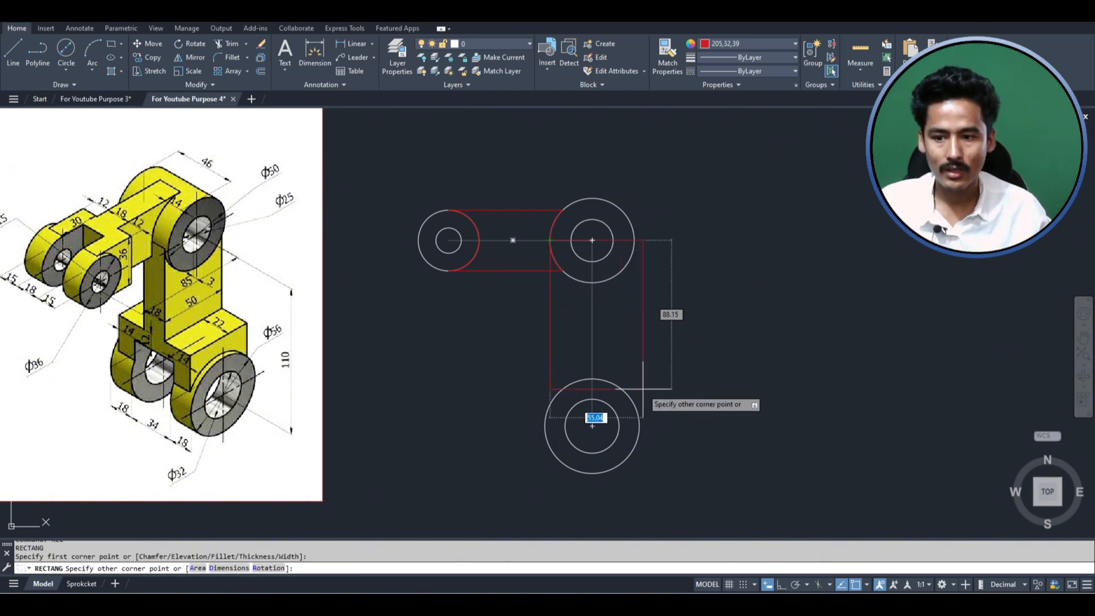
pyautogui.write('50')
pyautogui.press('Tab')
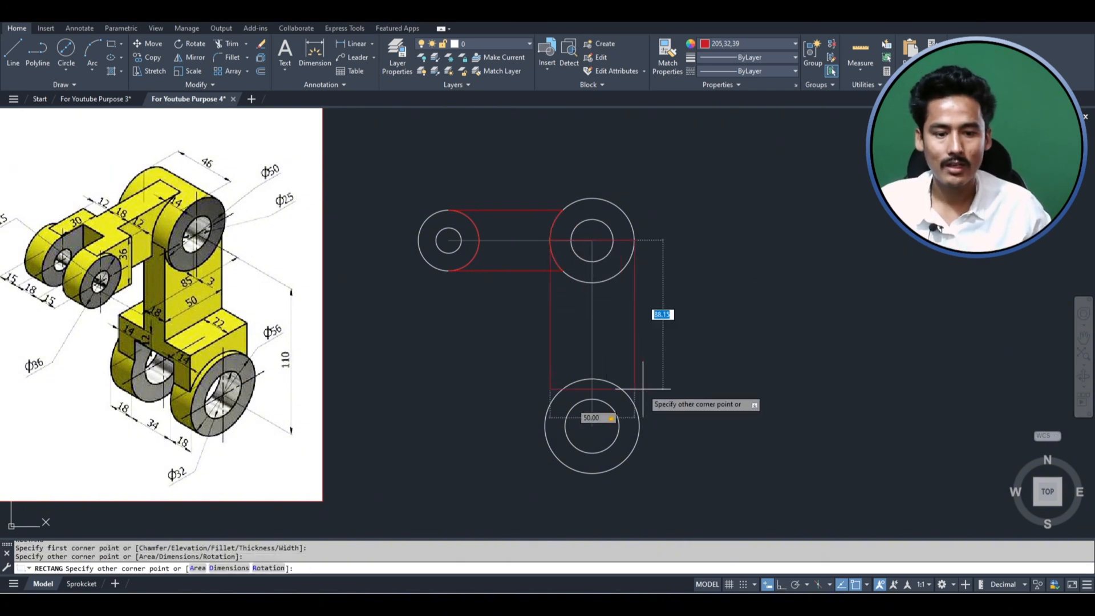
pyautogui.write('1')
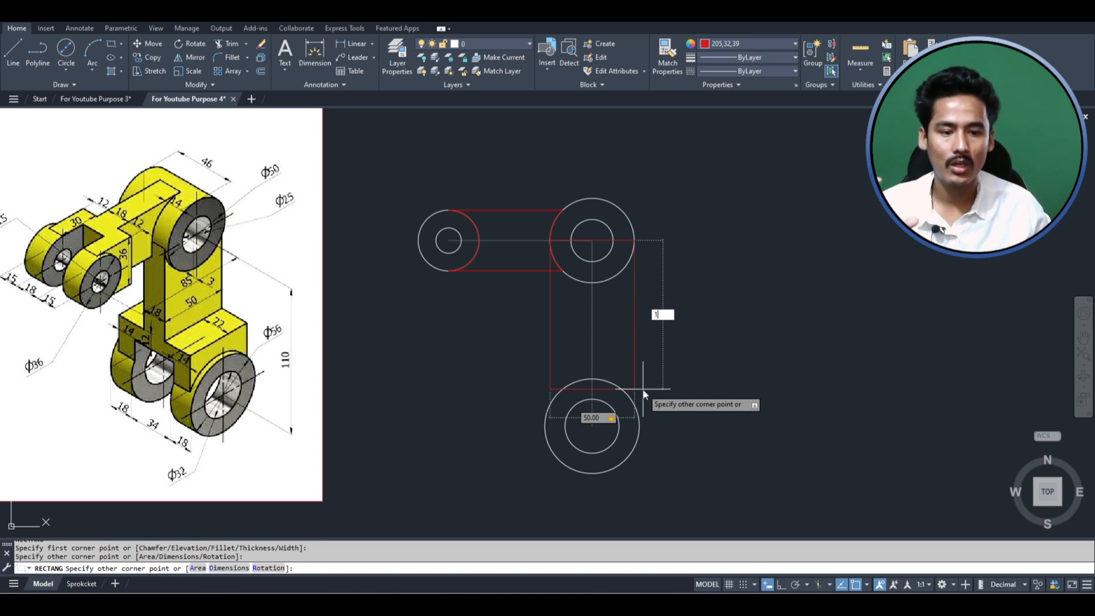
pyautogui.write('10')
pyautogui.press('Return')
pyautogui.click(648, 313)
pyautogui.click(631, 313)
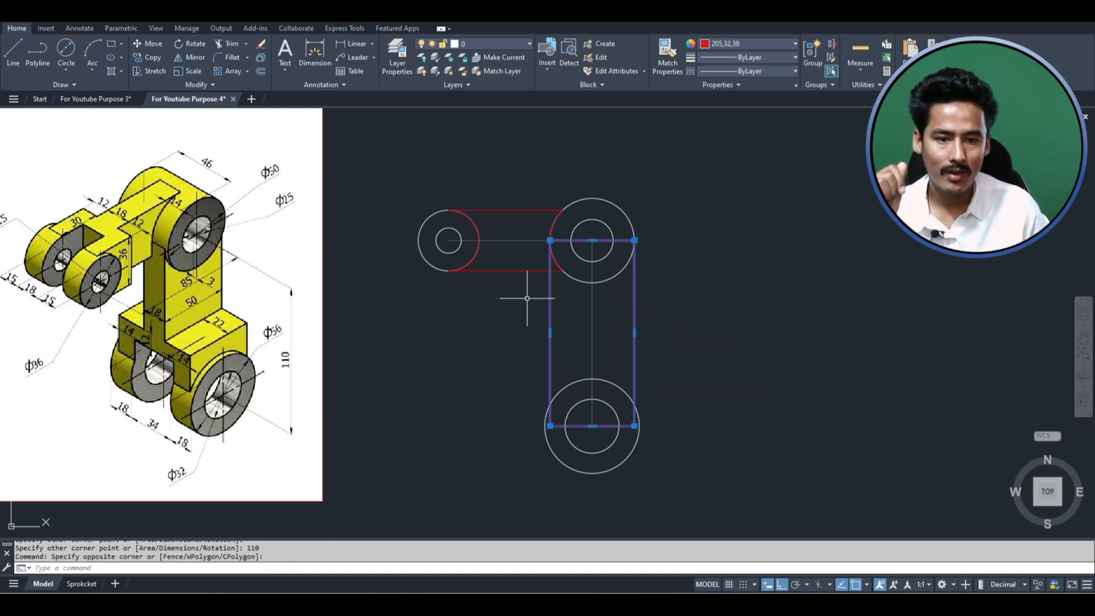
pyautogui.press('Escape')
# - Compare the new rectangle with the reference image, examining the vertical arm and the lower fork's dimensions
pyautogui.scroll(2, 764, 310)
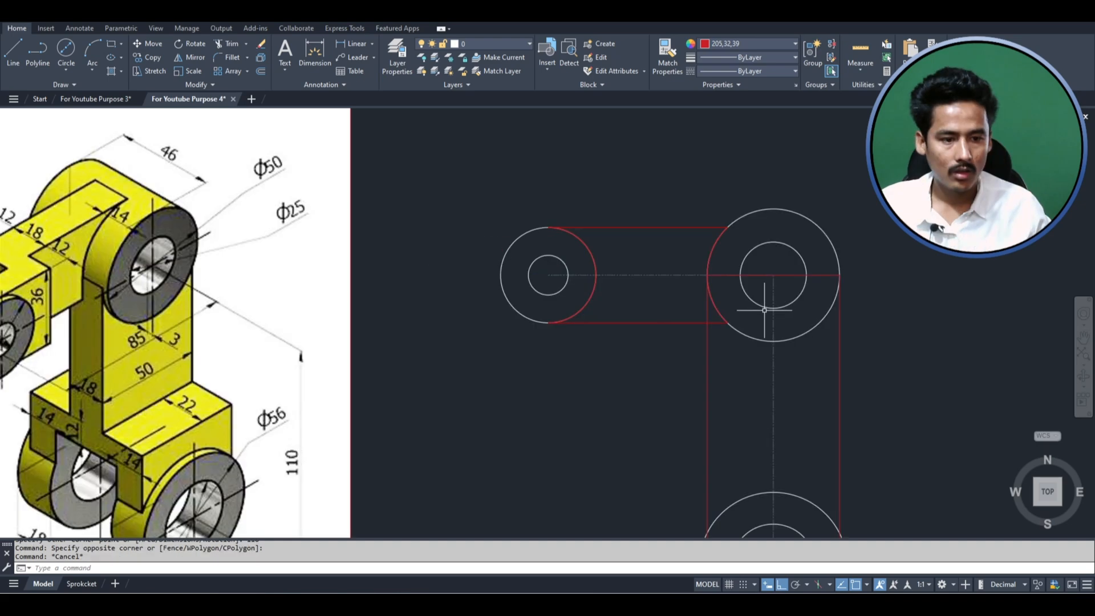
pyautogui.scroll(-2, 764, 310)
pyautogui.scroll(2, 348, 308)
pyautogui.scroll(1, 333, 268)
pyautogui.scroll(-1, 304, 234)
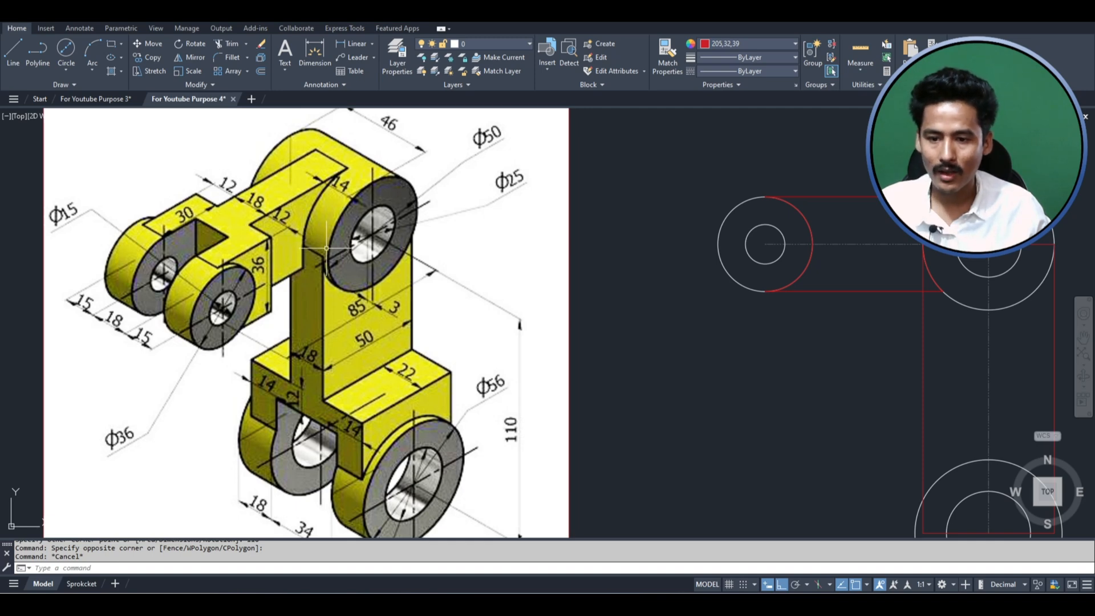
pyautogui.scroll(-1, 304, 266)
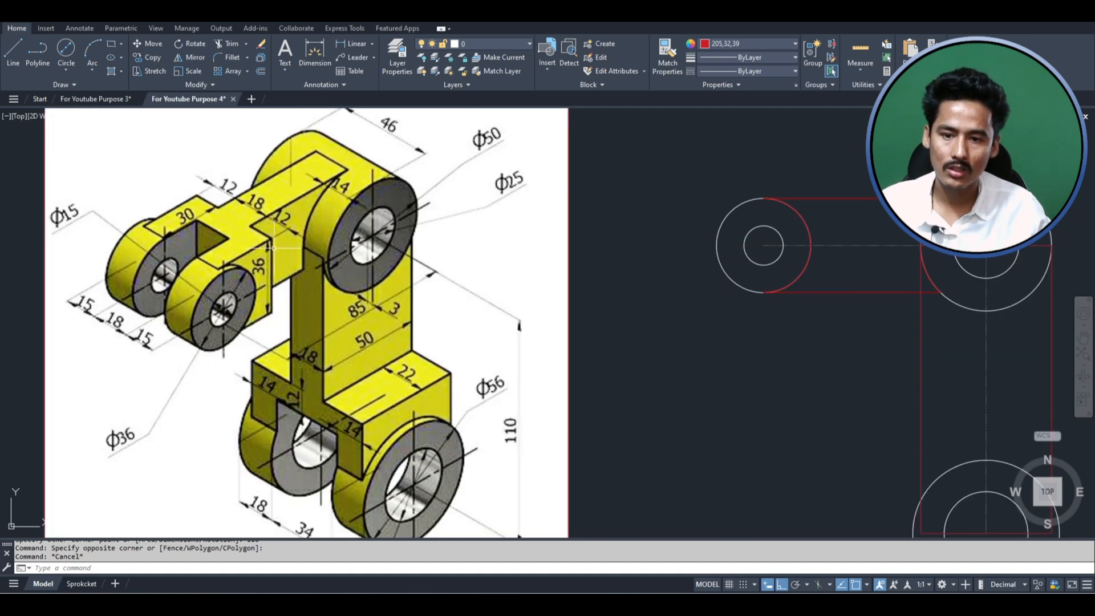
pyautogui.scroll(-2, 343, 247)
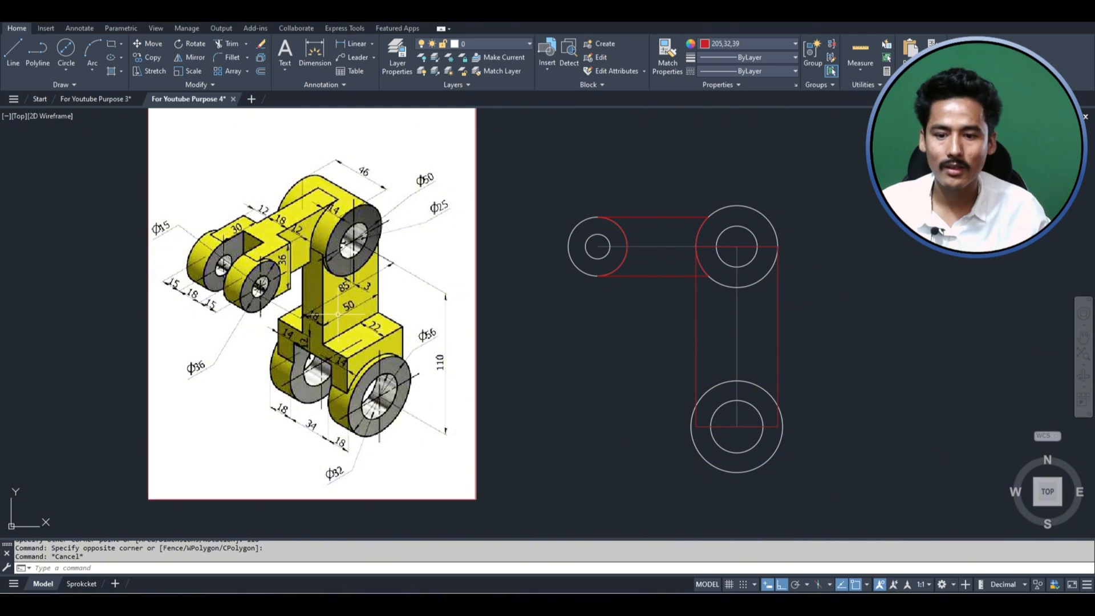
pyautogui.scroll(3, 383, 391)
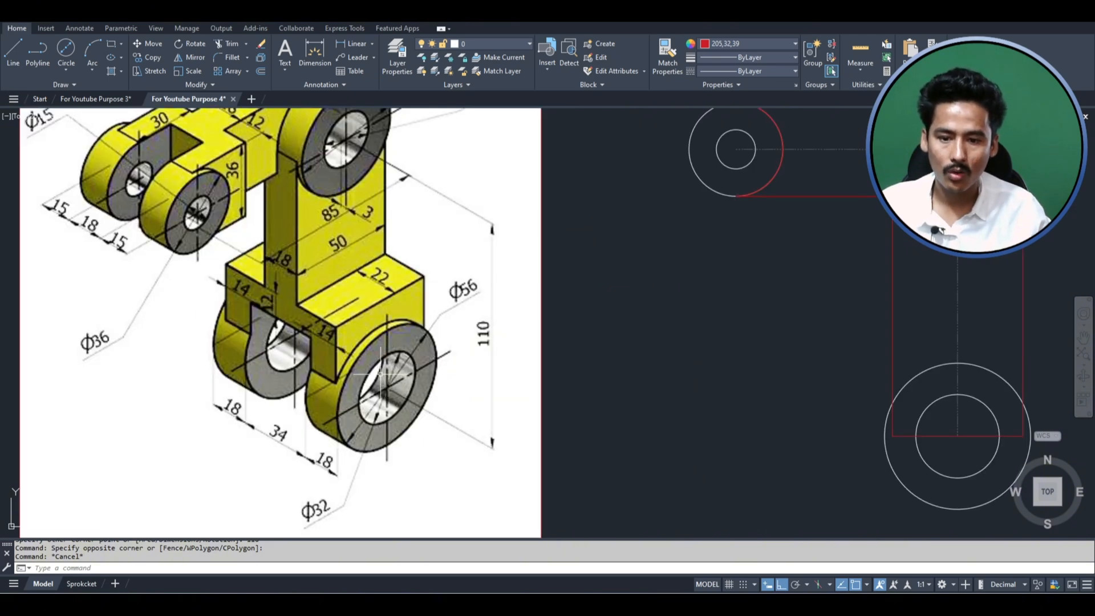
pyautogui.scroll(-2, 349, 358)
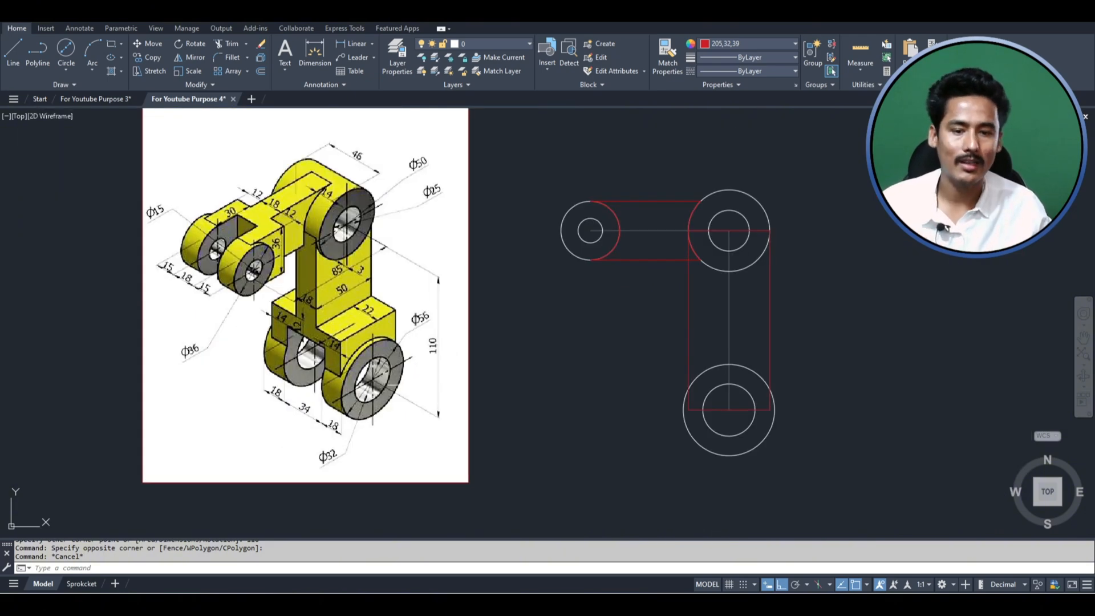
# - Convert the vertical rectangle's top edge to an arc through the bottom quadrant of the larger upper outer circle
pyautogui.scroll(2, 753, 227)
pyautogui.click(752, 230)
pyautogui.click(757, 233)
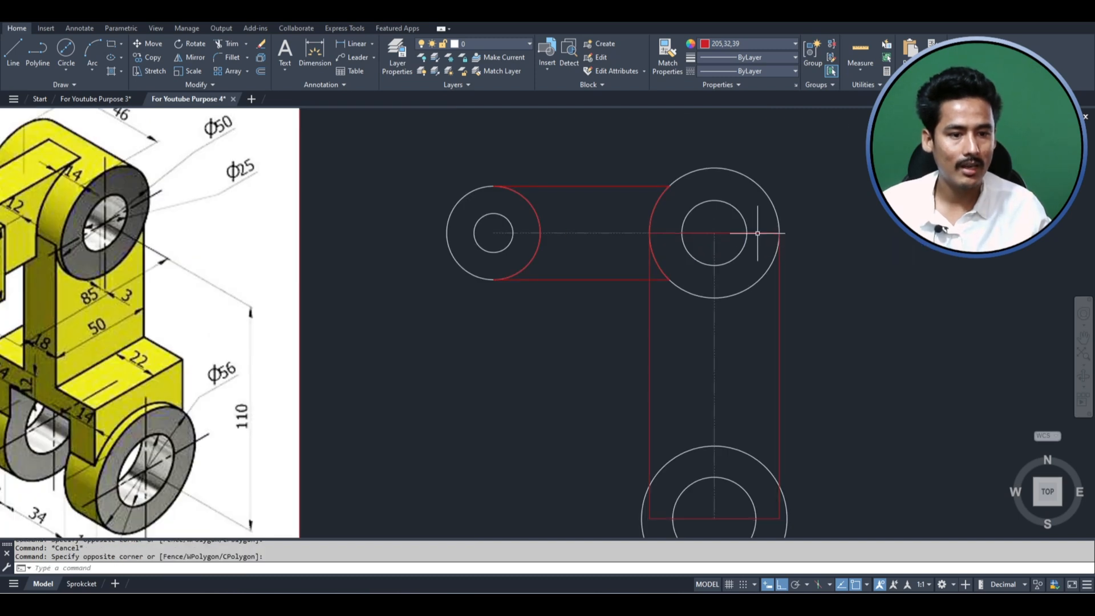
pyautogui.click(758, 230)
pyautogui.click(726, 234)
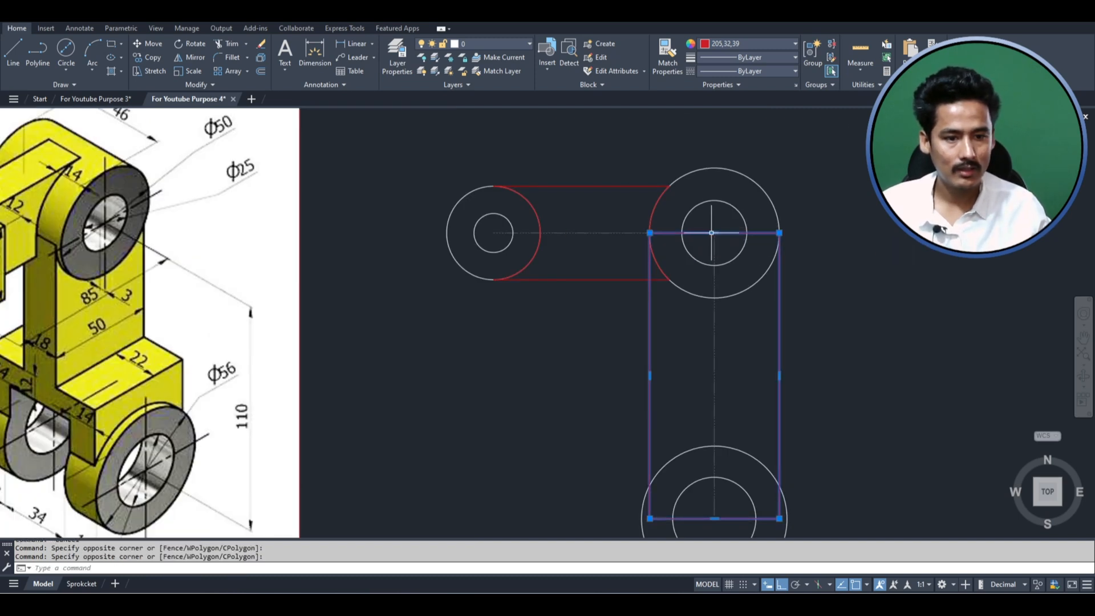
pyautogui.click(712, 233)
pyautogui.rightClick(713, 233)
pyautogui.click(747, 303)
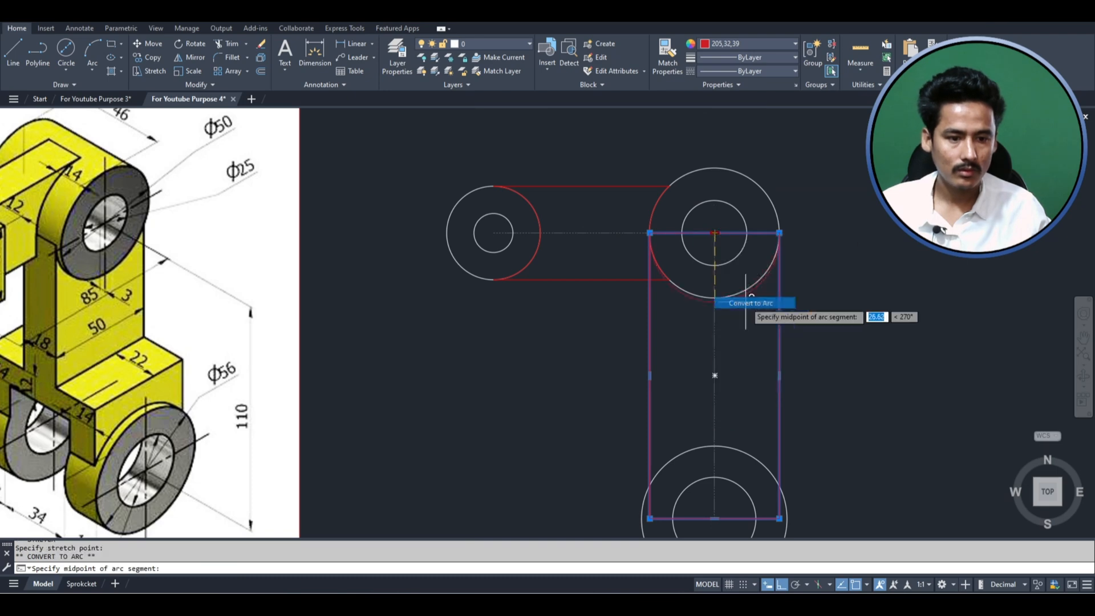
pyautogui.click(715, 298)
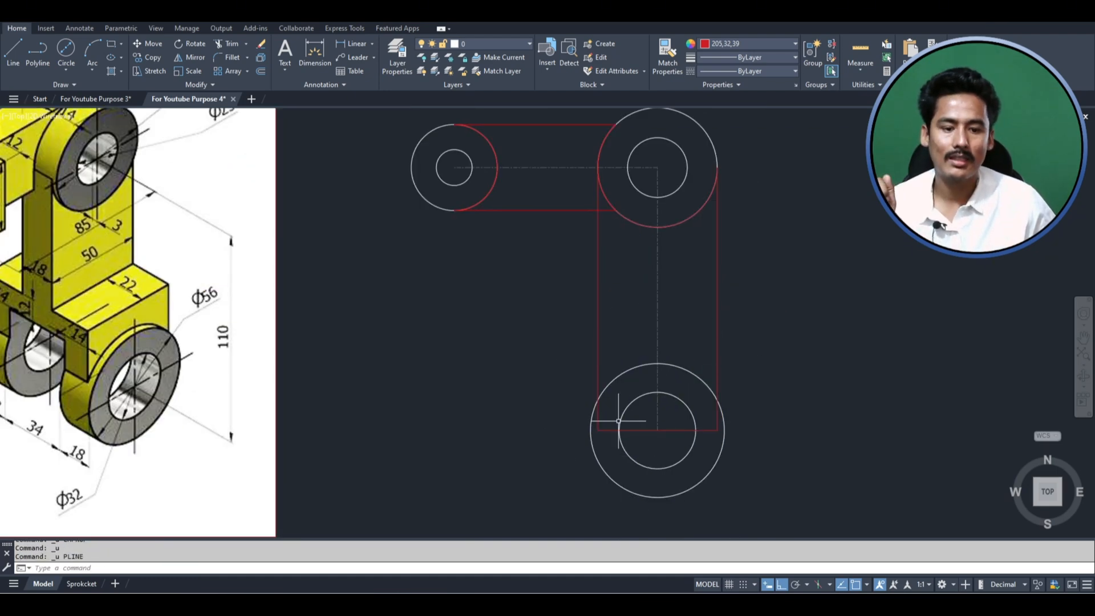
# - Examine the reference image for the dimensions where the vertical arm meets the lower fork
pyautogui.scroll(-2, 739, 389)
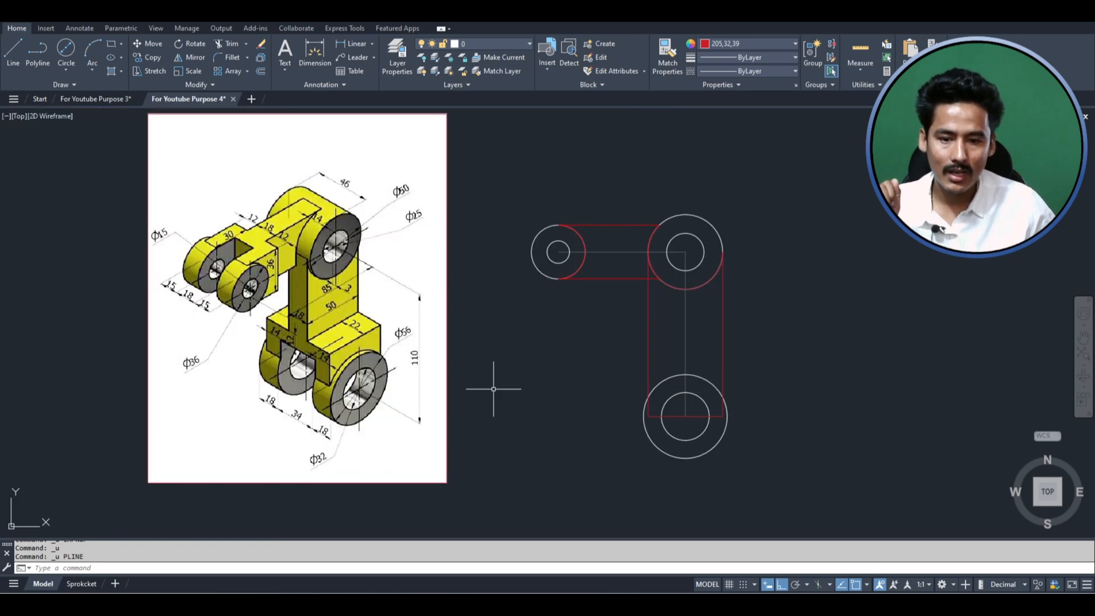
pyautogui.scroll(2, 728, 358)
pyautogui.scroll(-2, 378, 383)
pyautogui.scroll(6, 85, 343)
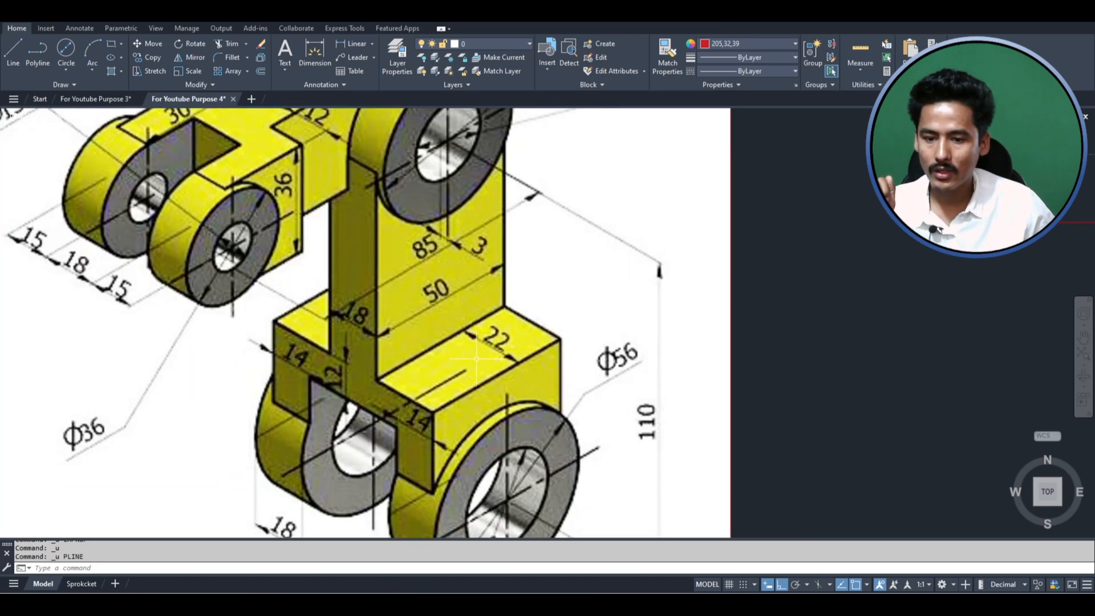
pyautogui.scroll(-4, 470, 290)
pyautogui.scroll(-2, 371, 319)
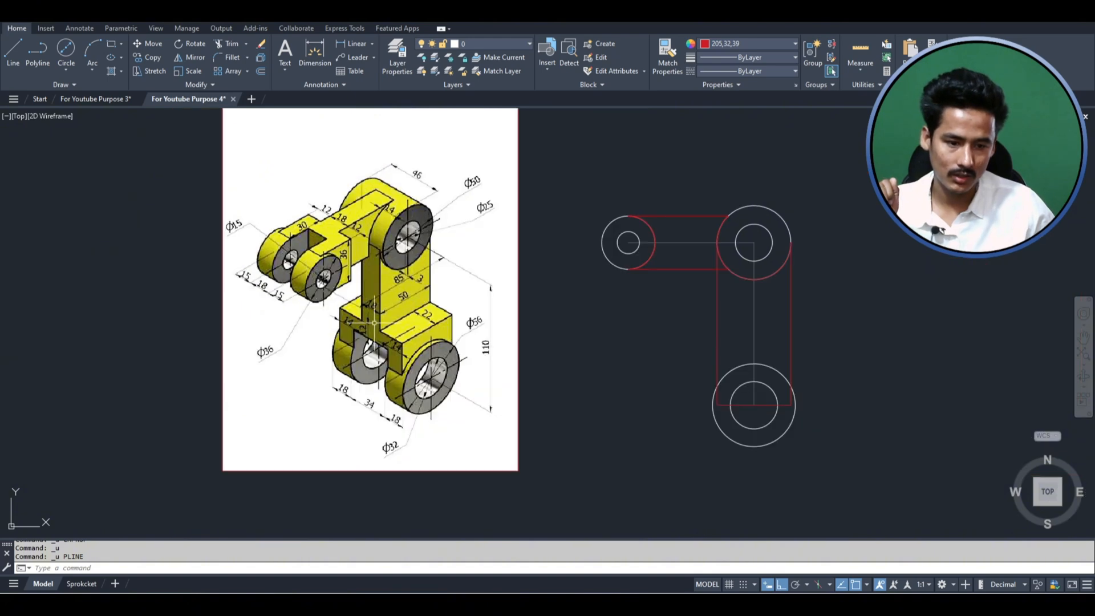
# - Trim the vertical outline's sides inside the lower outer circle and delete the leftover bottom edge
pyautogui.scroll(5, 802, 408)
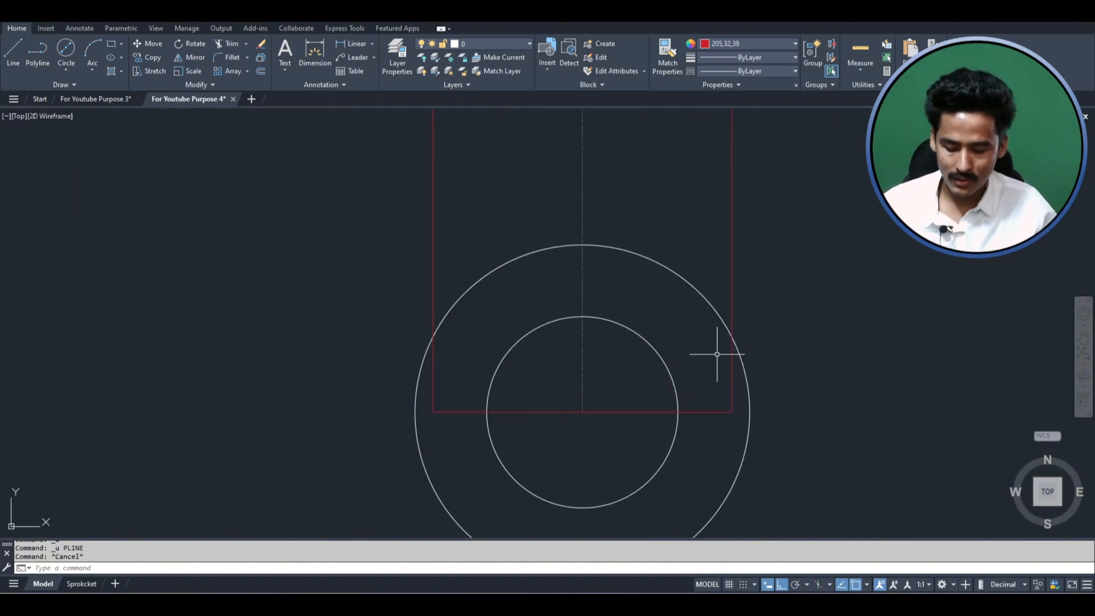
pyautogui.press('Return')
pyautogui.press('Escape')
pyautogui.write('tr')
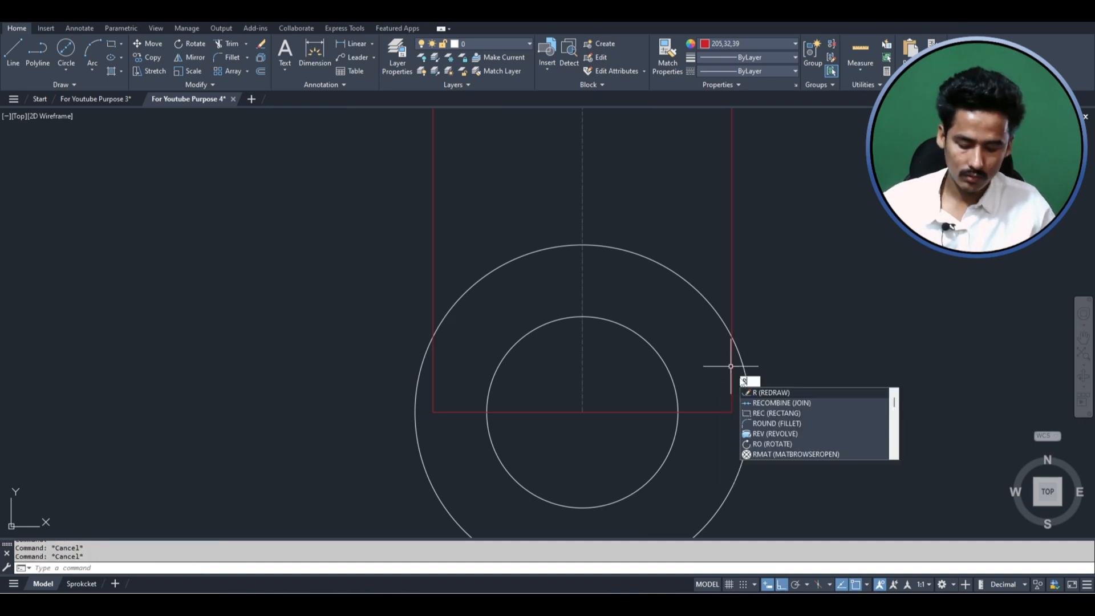
pyautogui.press('Return')
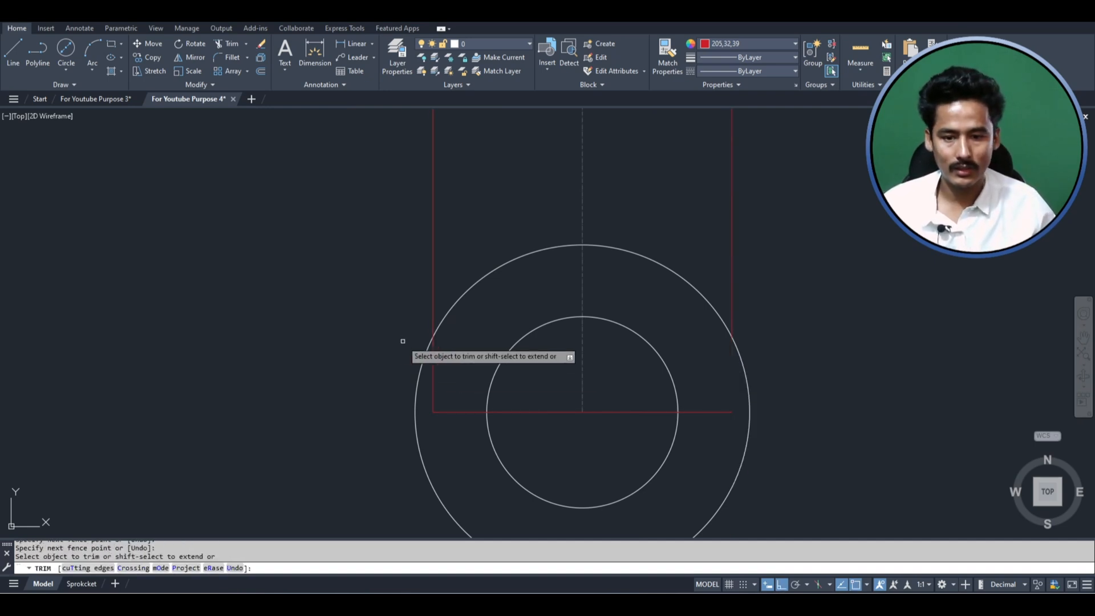
pyautogui.click(426, 368)
pyautogui.press('Escape')
pyautogui.click(456, 425)
pyautogui.click(442, 396)
pyautogui.press('Delete')
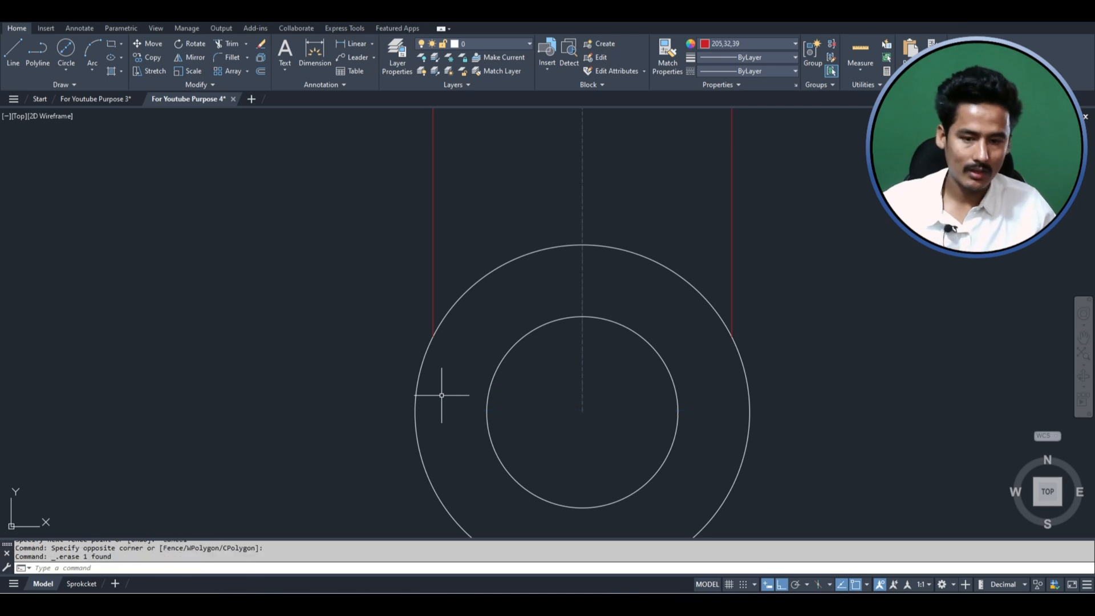
# - Draw a horizontal line between the two trimmed side ends on the lower outer circle
pyautogui.write('l')
pyautogui.press('Return')
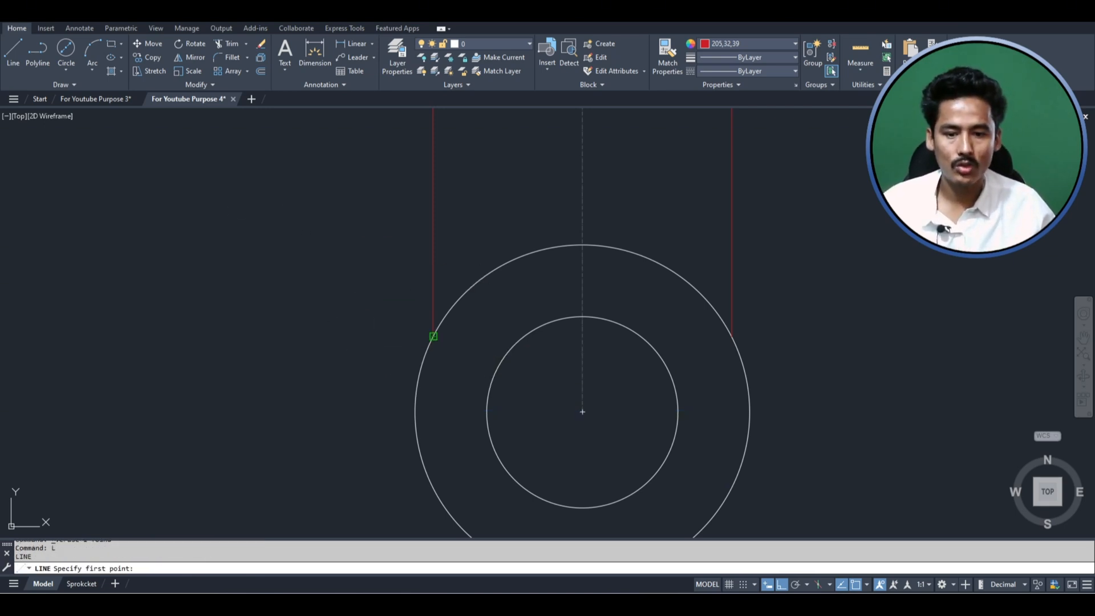
pyautogui.click(434, 336)
pyautogui.click(731, 335)
pyautogui.press('Escape')
# - Join the new bottom line with the vertical arm's outline into one closed polyline
pyautogui.click(715, 345)
pyautogui.click(705, 327)
pyautogui.click(730, 285)
pyautogui.click(730, 255)
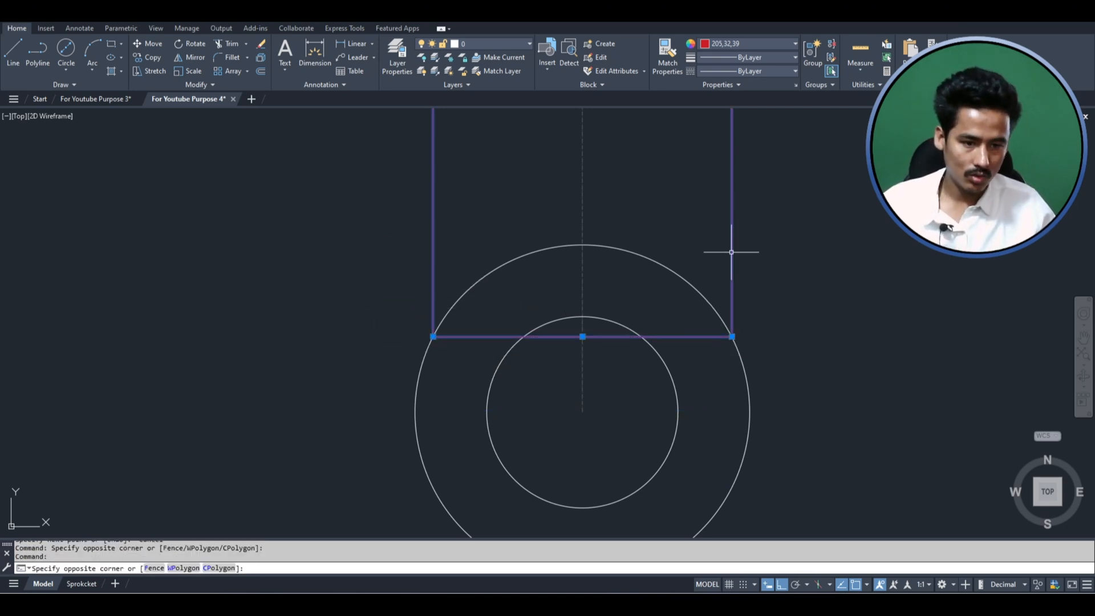
pyautogui.click(733, 252)
pyautogui.write('j')
pyautogui.press('Return')
pyautogui.scroll(-7, 729, 258)
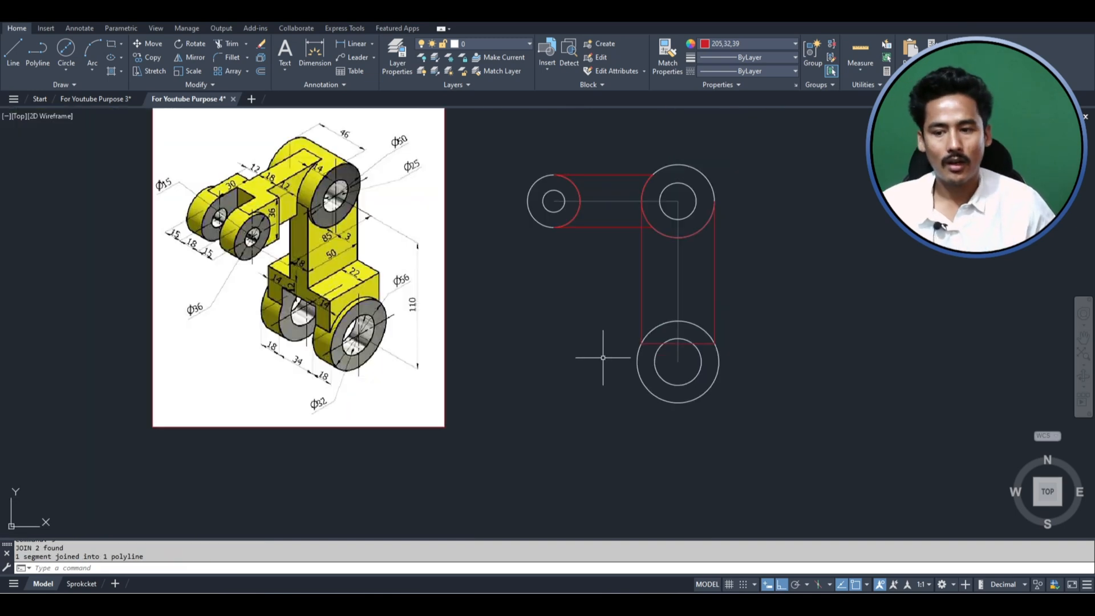
# - Convert the vertical outline's straight bottom edge to an arc through the top quadrant of the lower outer circle
pyautogui.scroll(3, 599, 359)
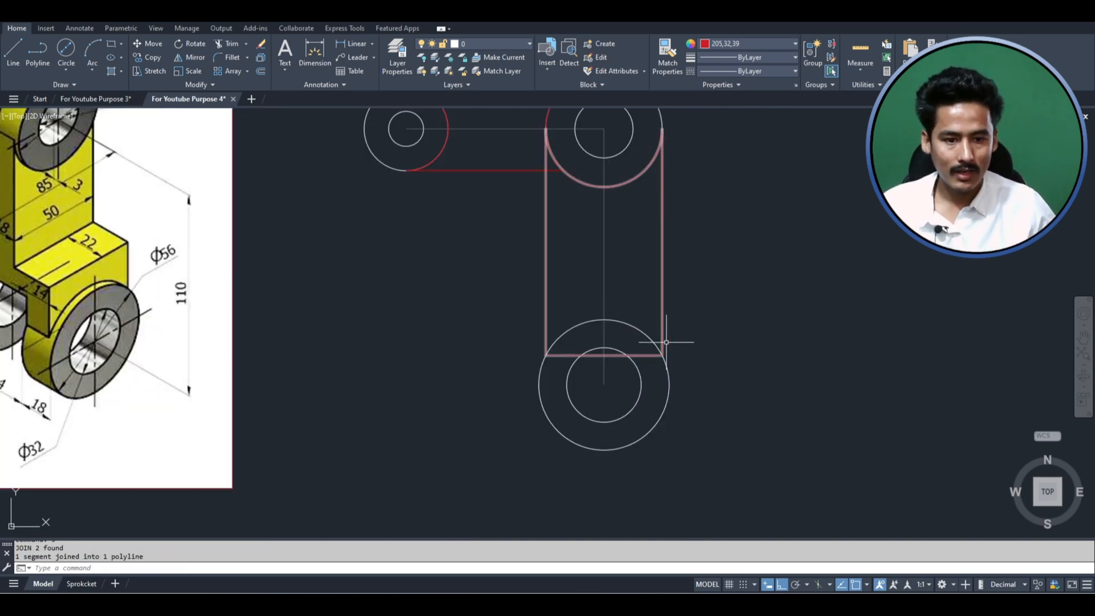
pyautogui.click(644, 355)
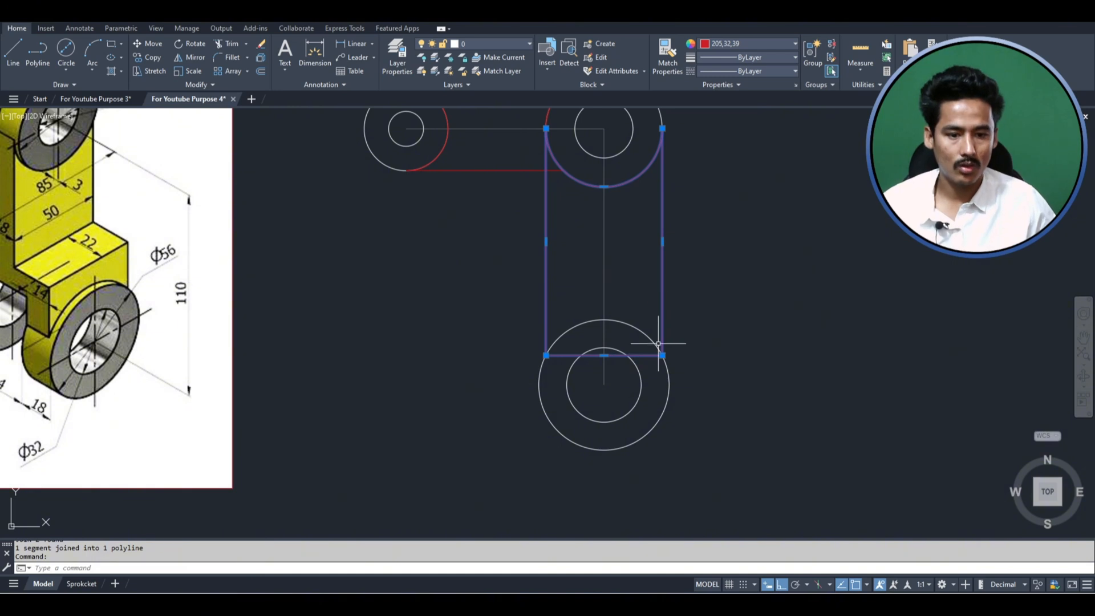
pyautogui.scroll(-1, 699, 405)
pyautogui.scroll(1, 665, 374)
pyautogui.click(613, 373)
pyautogui.rightClick(614, 375)
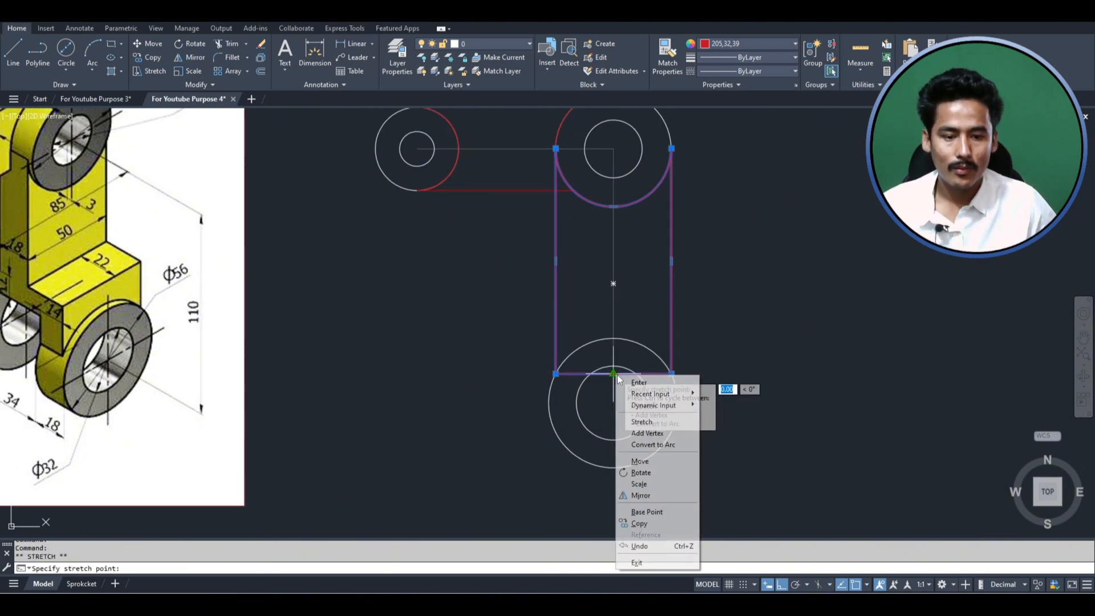
pyautogui.click(644, 443)
pyautogui.click(615, 339)
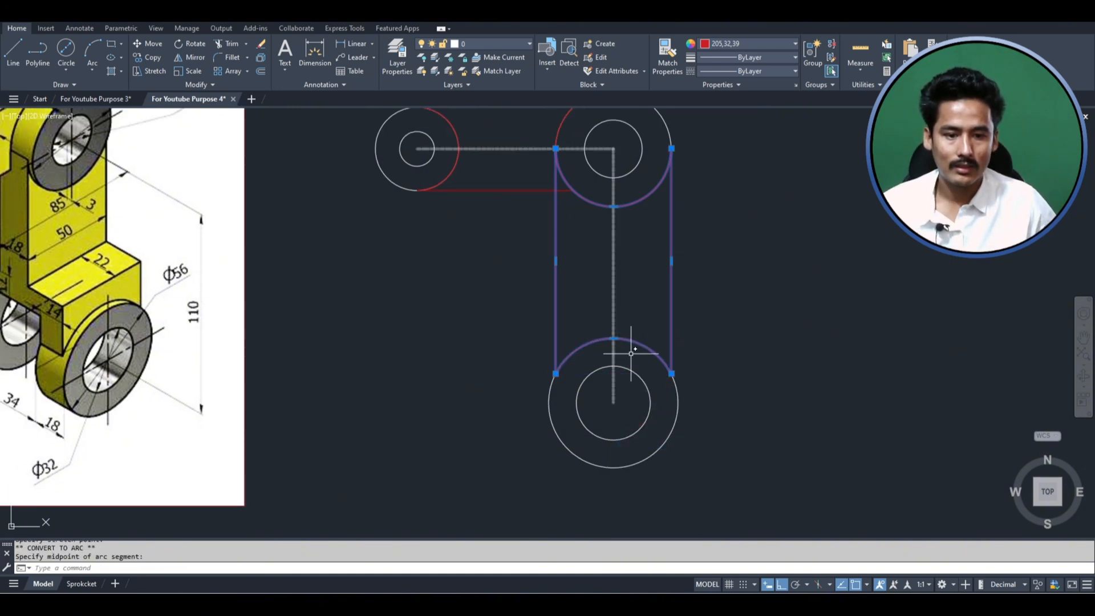
pyautogui.scroll(-2, 665, 385)
pyautogui.press('Escape')
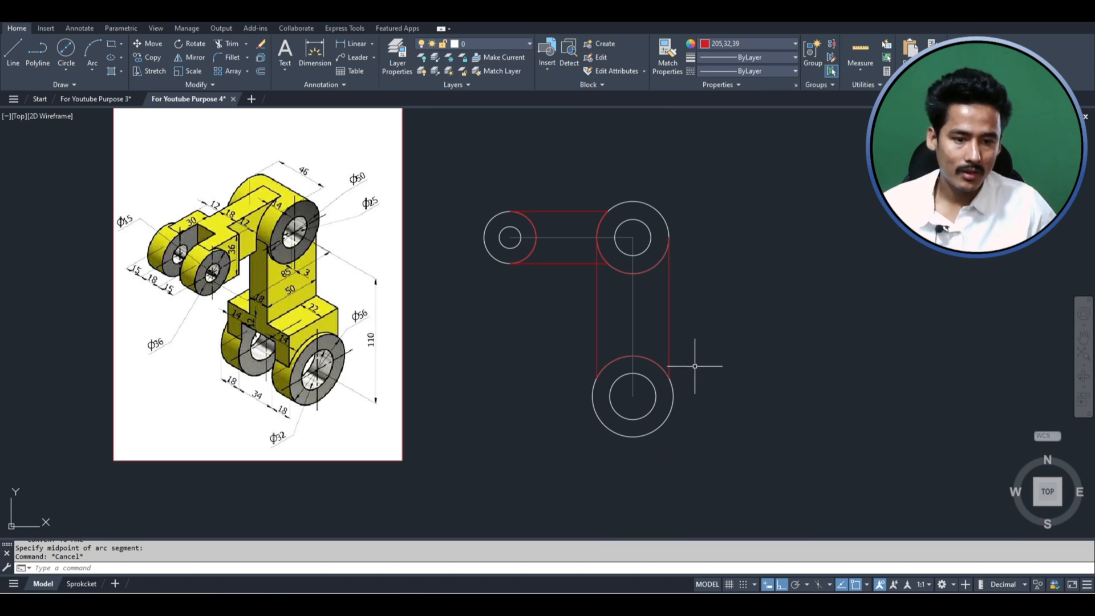
pyautogui.scroll(2, 649, 338)
pyautogui.scroll(-2, 661, 346)
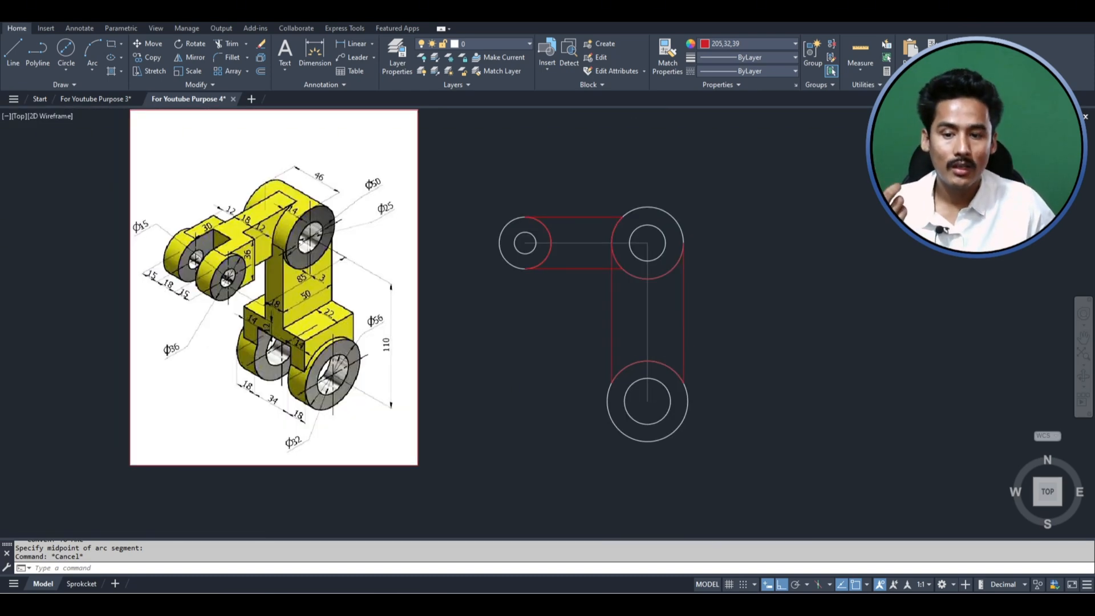
pyautogui.scroll(2, 273, 357)
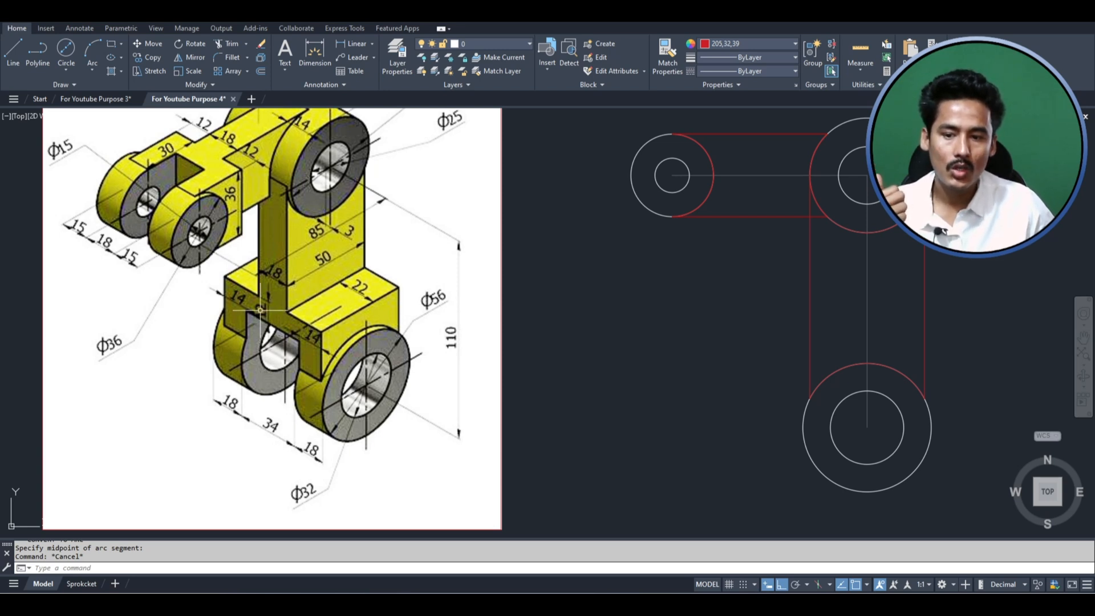
pyautogui.write('l')
pyautogui.press('Return')
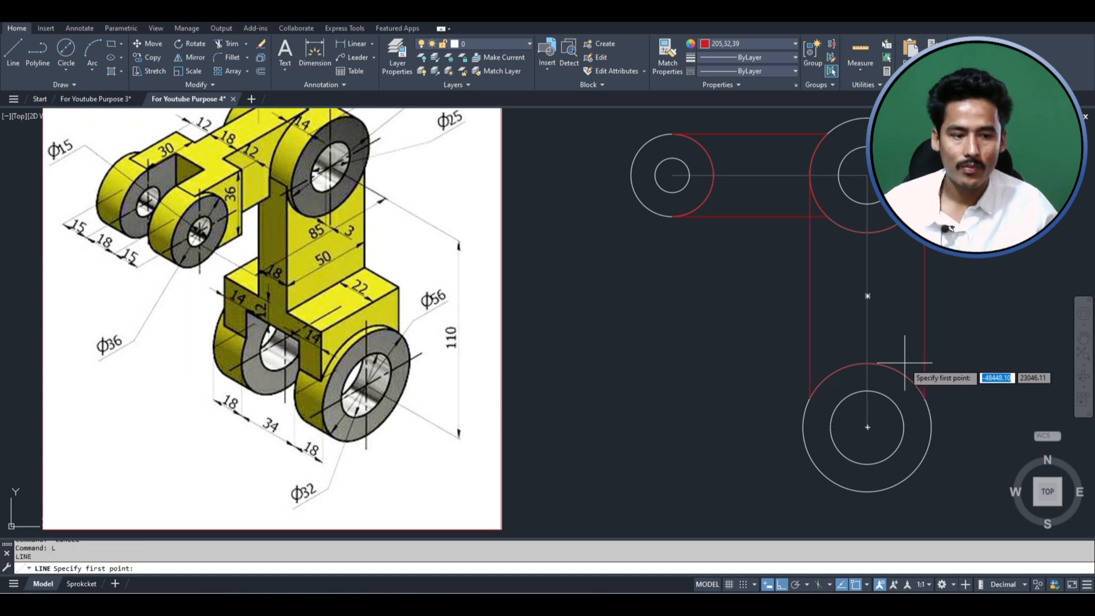
pyautogui.click(868, 364)
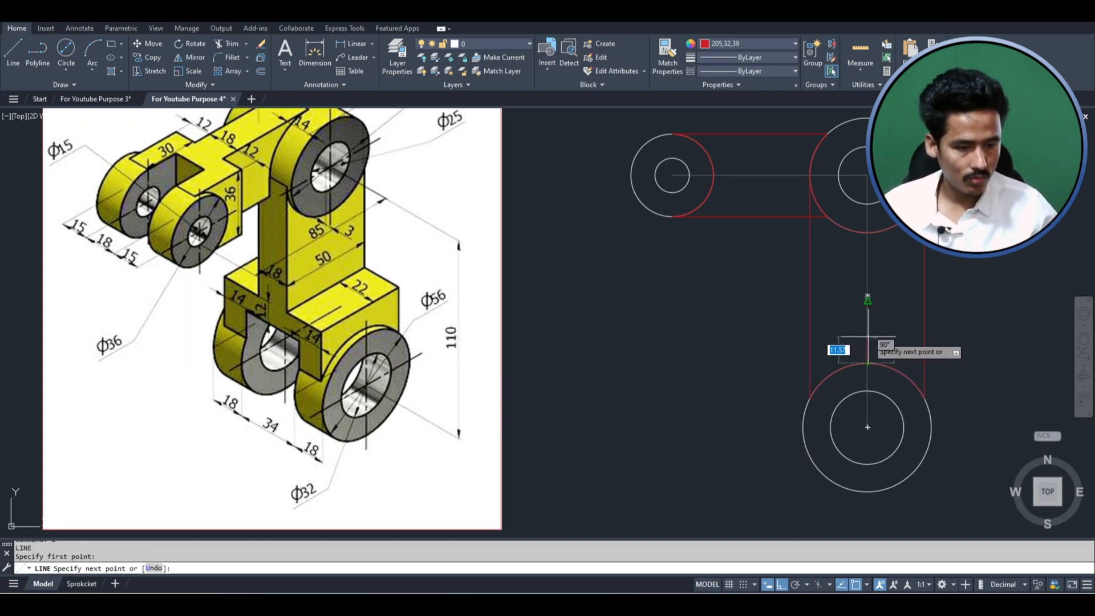
pyautogui.press('Escape')
# - Draw a guide polyline 12 up from the lower outer circle's top quadrant and then horizontally left past the vertical arm
pyautogui.write('pl')
pyautogui.press('Return')
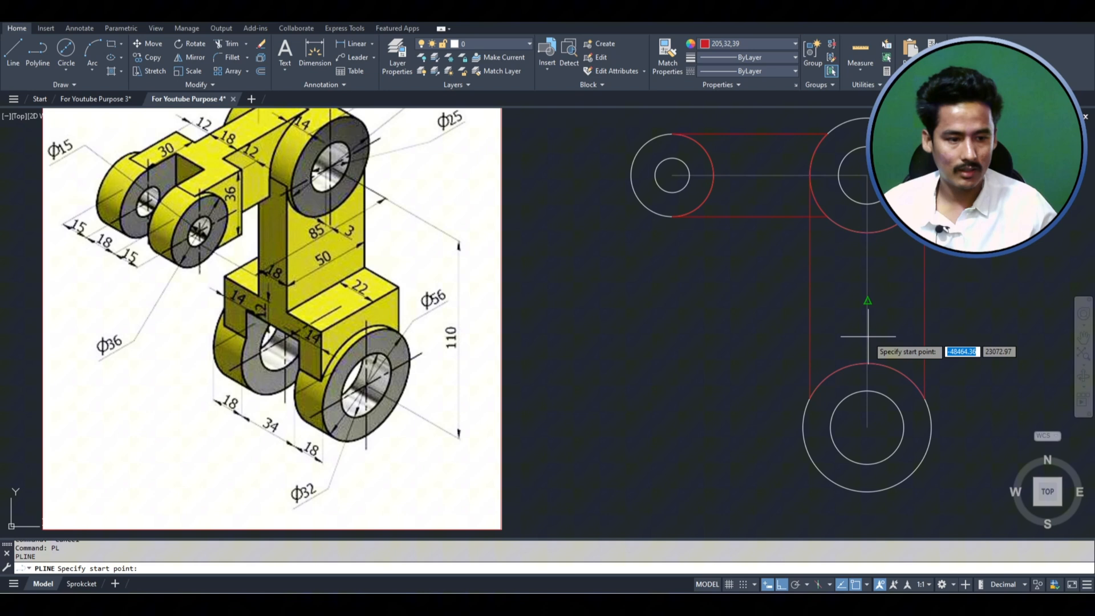
pyautogui.click(868, 365)
pyautogui.write('125')
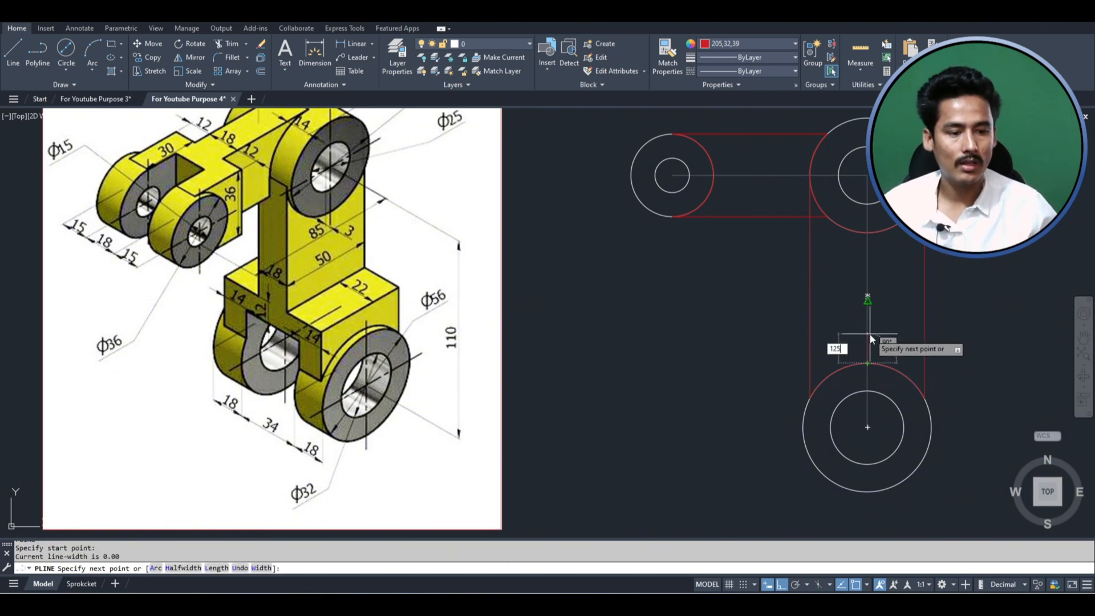
pyautogui.press('Return')
pyautogui.click(696, 335)
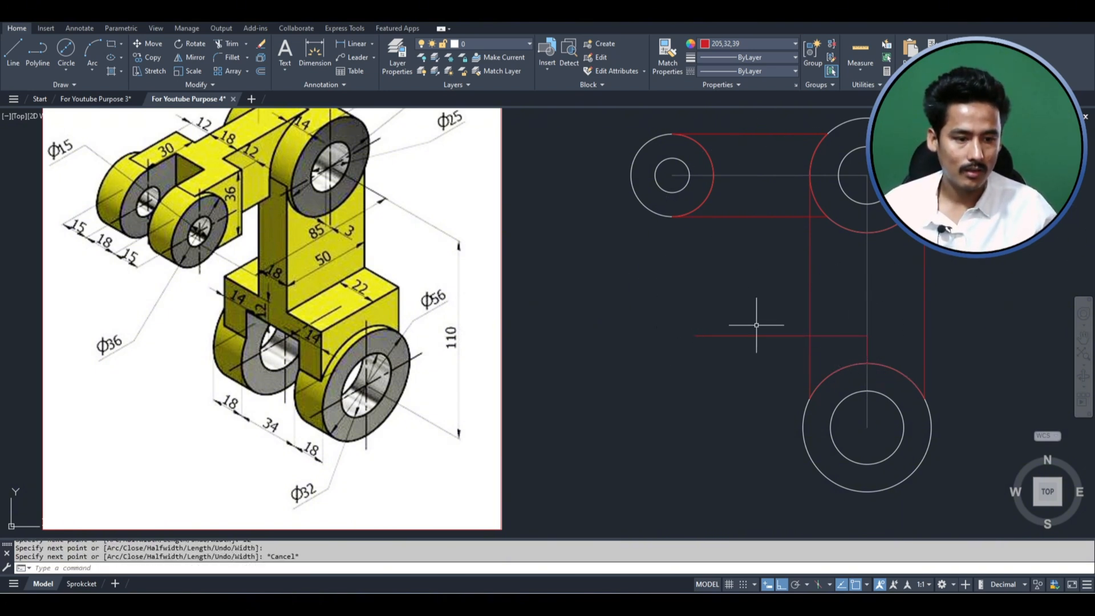
pyautogui.press('Escape')
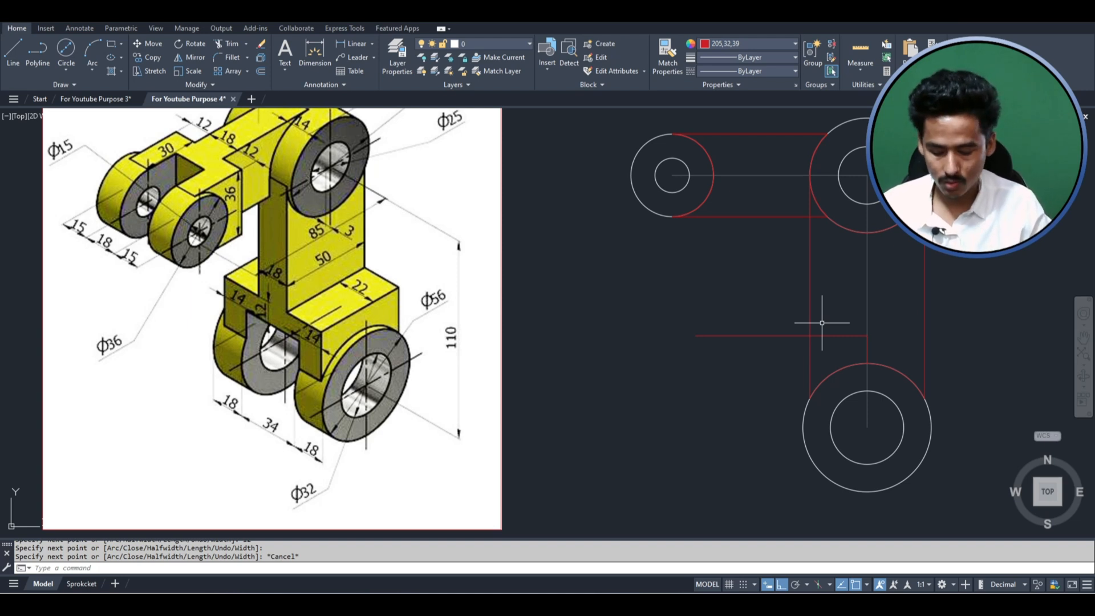
# - Draw a rectangle from the guide's intersection with the arm's left side to the right end of the lower arc
pyautogui.write('rec')
pyautogui.press('Return')
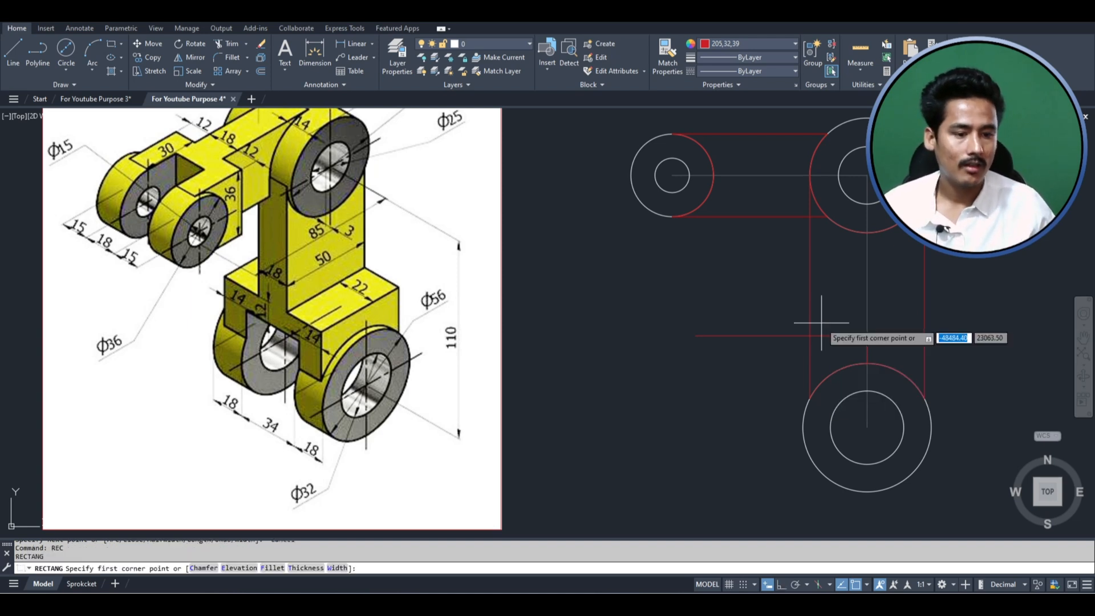
pyautogui.scroll(2, 821, 322)
pyautogui.click(780, 339)
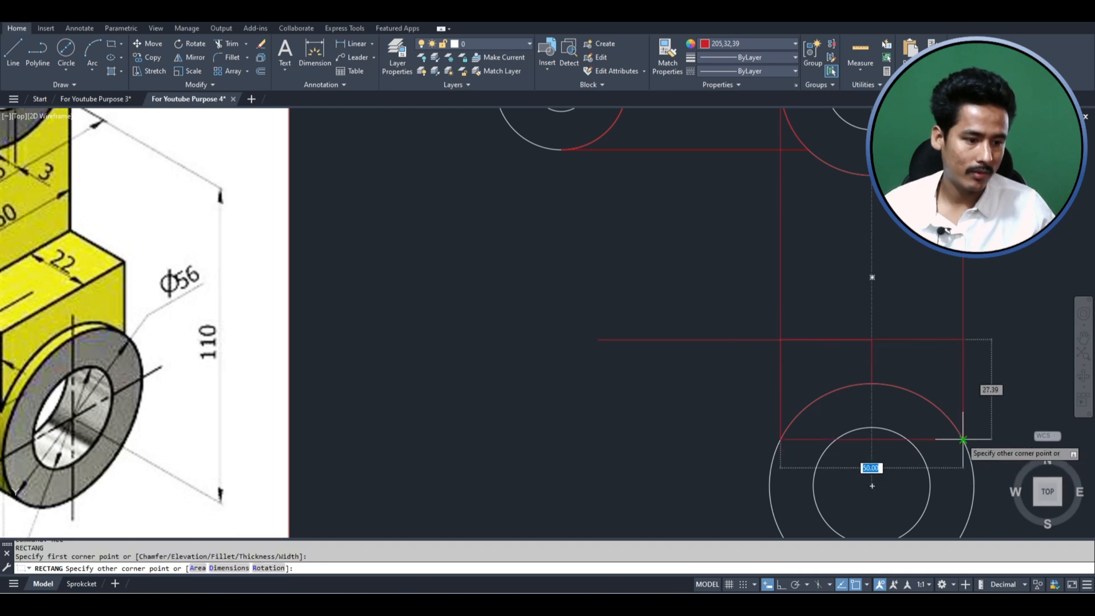
pyautogui.press('Escape')
# - Delete the guide polyline above the lower circles, keeping the new rectangle
pyautogui.click(712, 374)
pyautogui.click(655, 313)
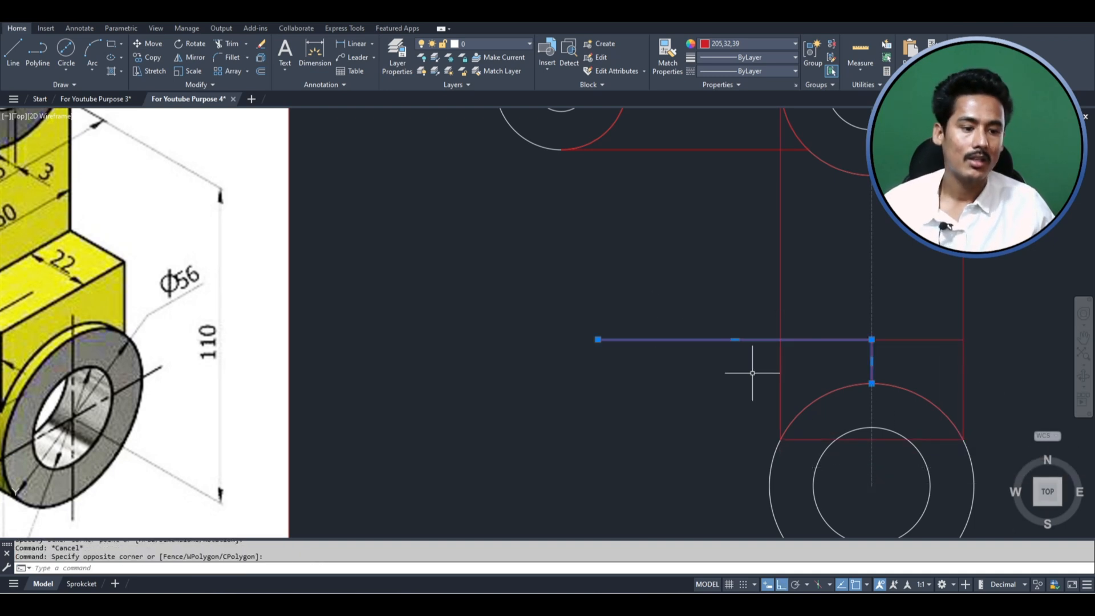
pyautogui.click(923, 354)
pyautogui.click(912, 323)
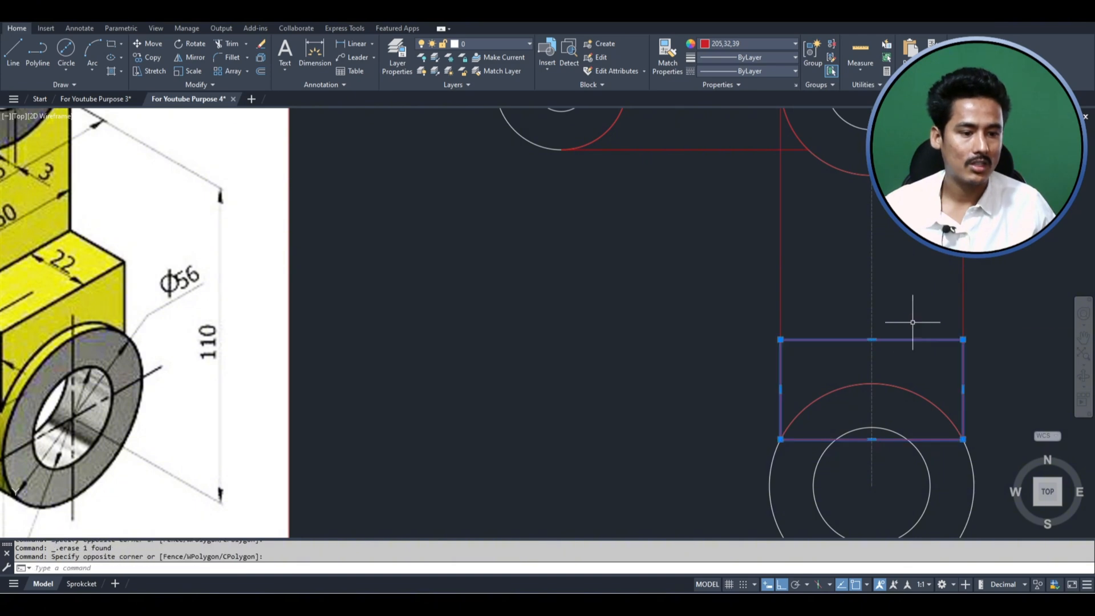
pyautogui.press('Escape')
pyautogui.scroll(-2, 912, 351)
pyautogui.moveTo(911, 351); pyautogui.dragTo(749, 327, button='middle')
pyautogui.scroll(2, 798, 363)
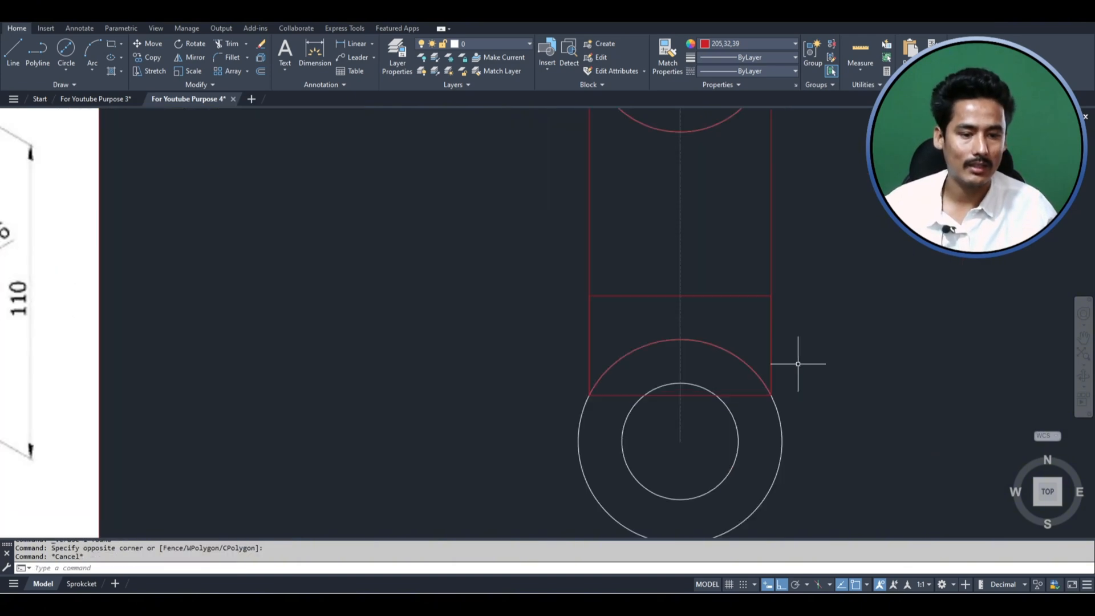
# - Try to reshape the new rectangle's bottom edge from its midpoint, and undo the resulting stretch
pyautogui.click(680, 395)
pyautogui.rightClick(680, 395)
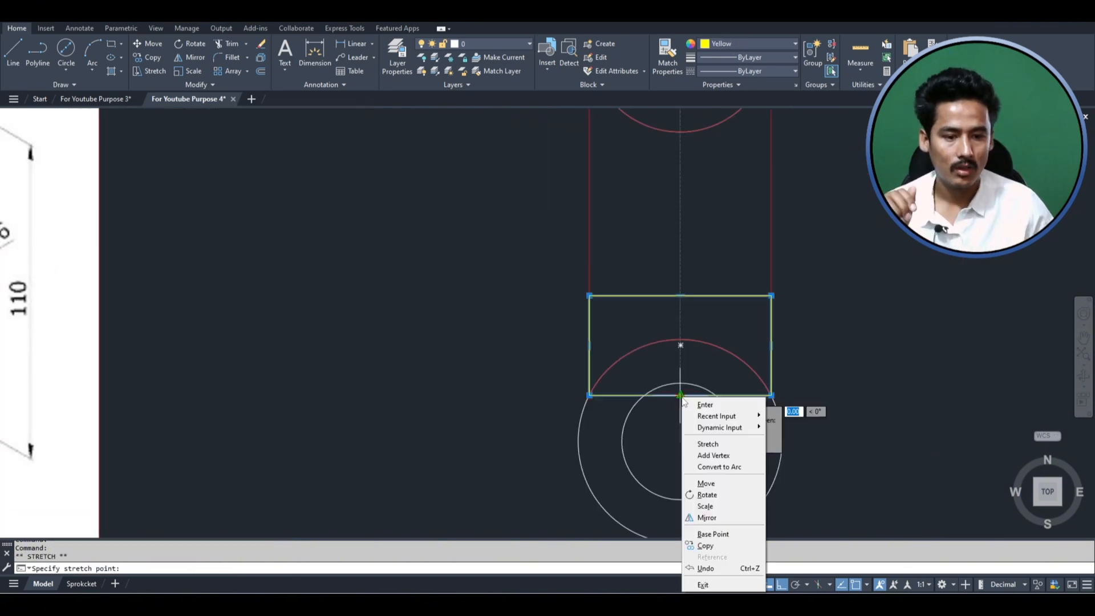
pyautogui.click(616, 385)
pyautogui.press('Escape')
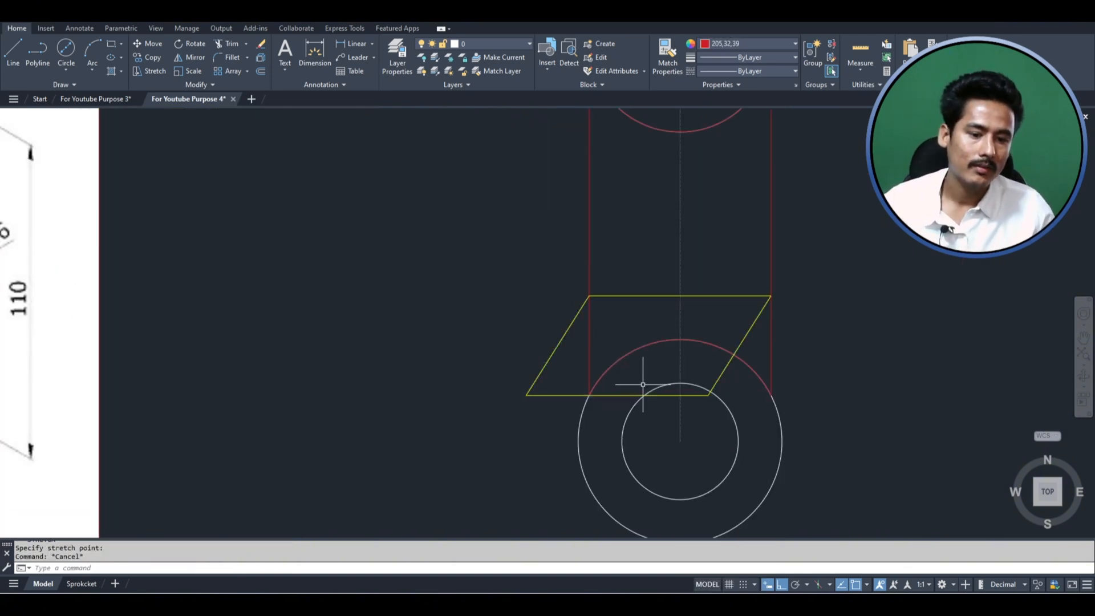
pyautogui.hotkey('ctrl', 'z')
# - Convert the yellow rectangle's bottom edge to an arc through the top quadrant of the lower outer circle
pyautogui.click(673, 395)
pyautogui.click(679, 396)
pyautogui.rightClick(680, 395)
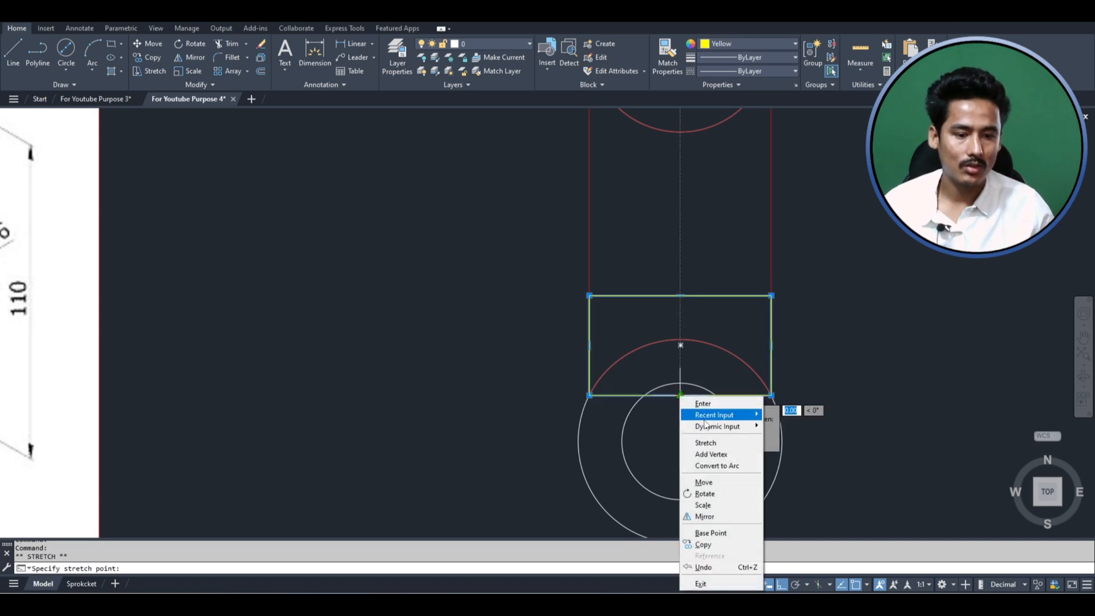
pyautogui.click(712, 463)
pyautogui.click(681, 345)
pyautogui.press('Escape')
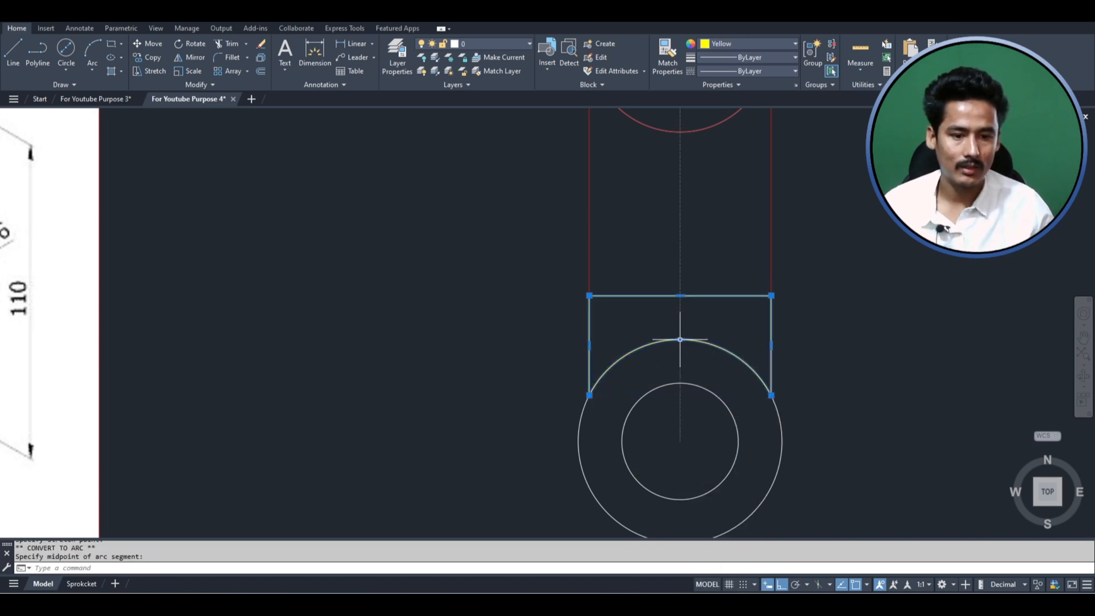
pyautogui.scroll(-4, 768, 349)
pyautogui.scroll(3, 701, 337)
pyautogui.scroll(-2, 701, 336)
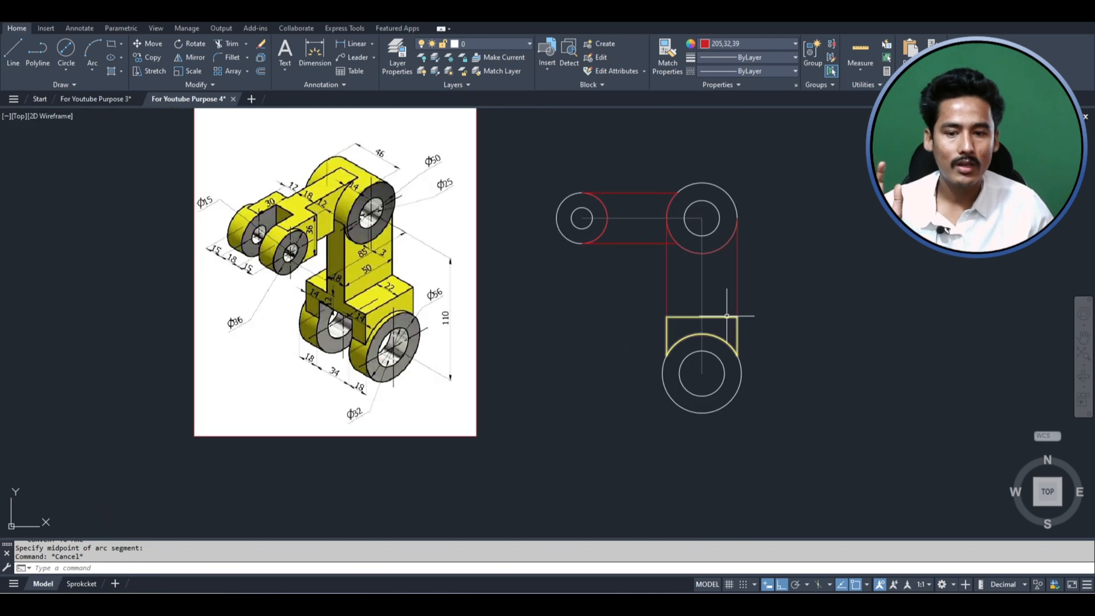
pyautogui.click(749, 283)
pyautogui.click(721, 268)
pyautogui.scroll(2, 723, 332)
pyautogui.press('Escape')
pyautogui.press('Escape')
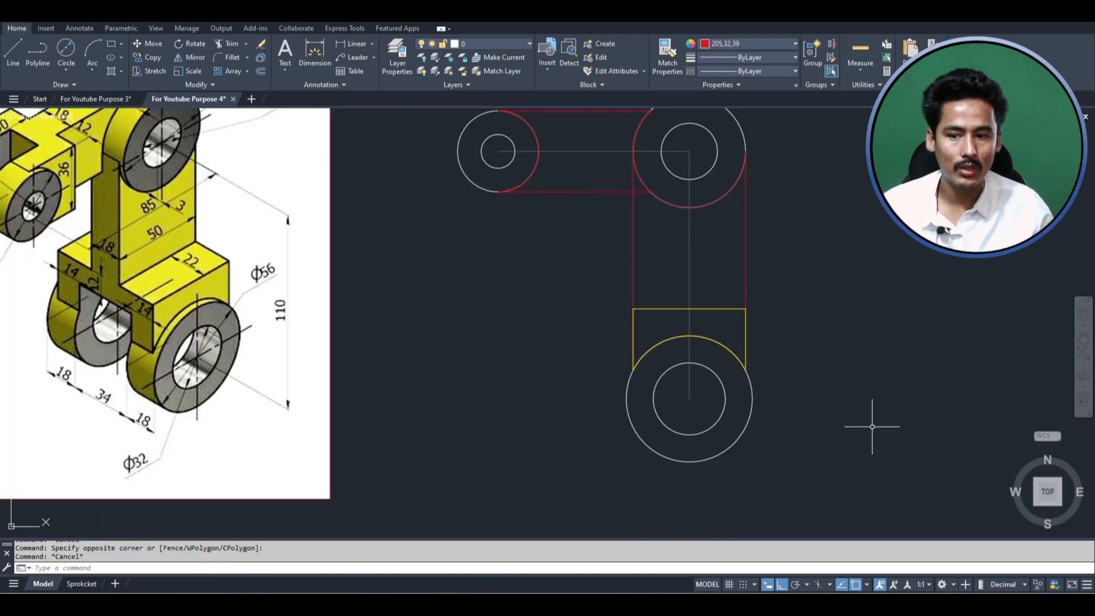
pyautogui.press('Escape')
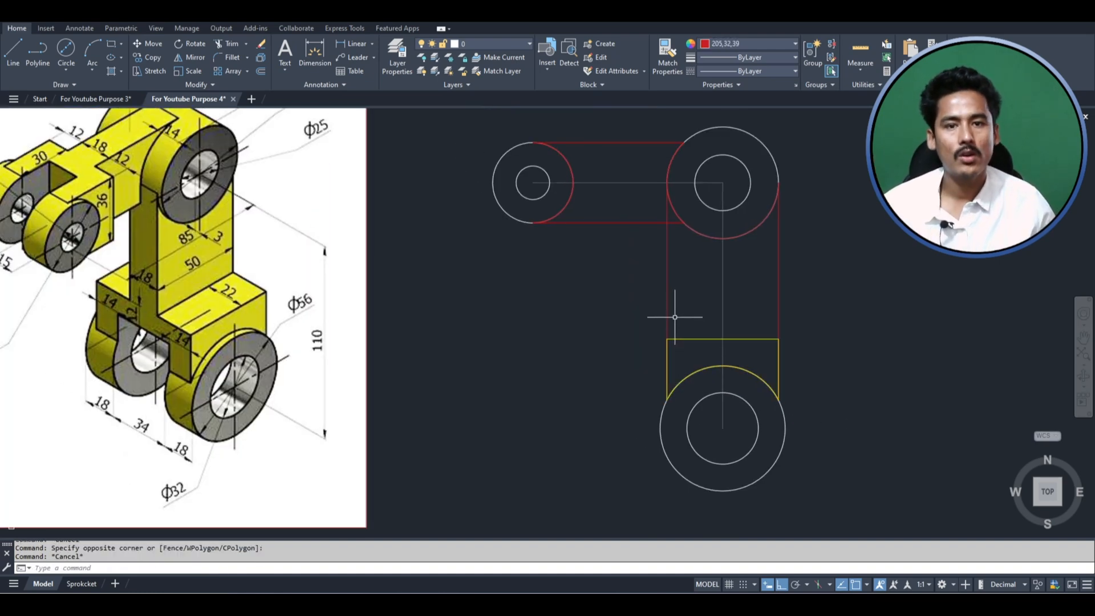
pyautogui.click(674, 316)
pyautogui.click(652, 311)
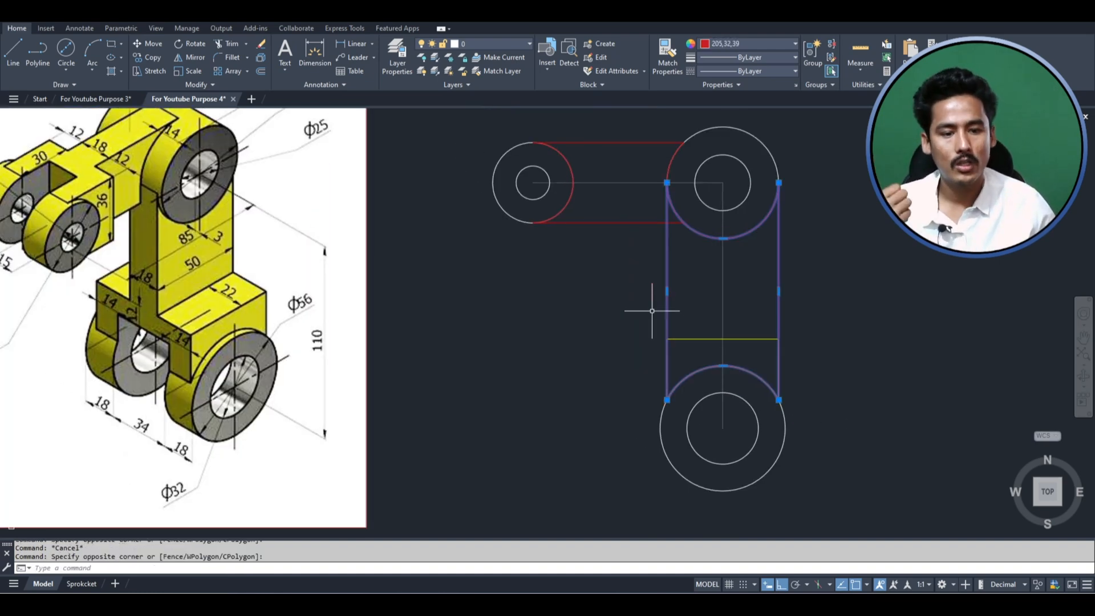
pyautogui.scroll(4, 719, 365)
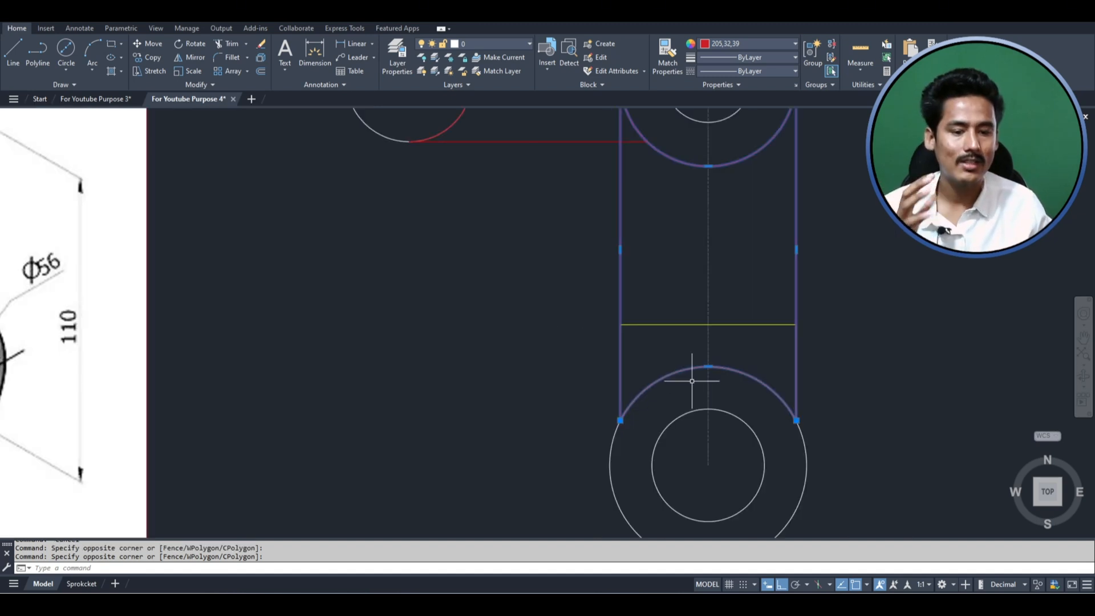
pyautogui.click(710, 361)
pyautogui.rightClick(711, 365)
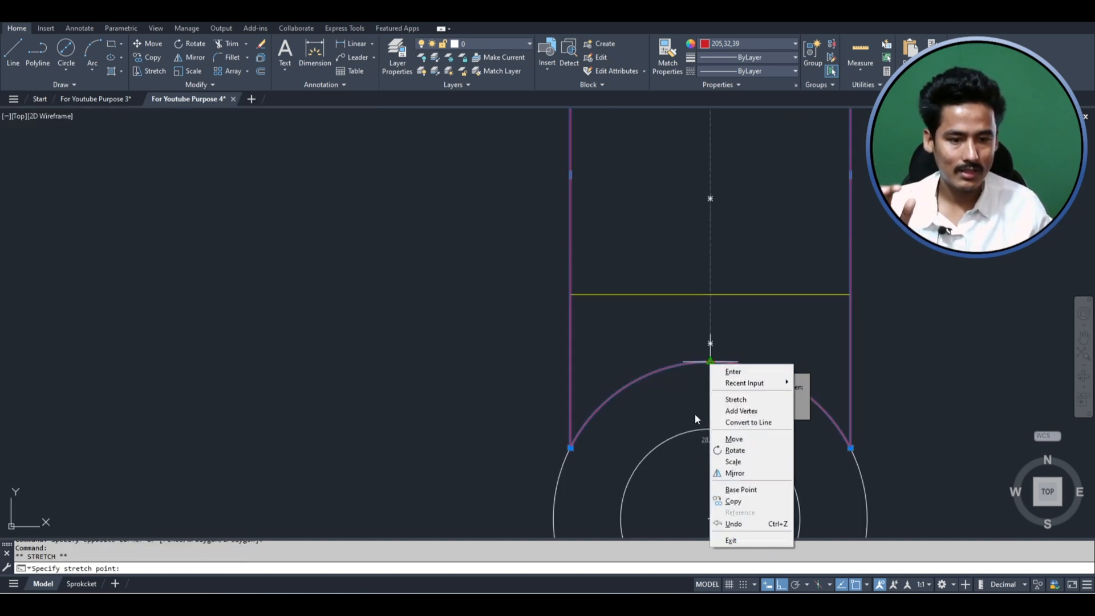
pyautogui.press('Escape')
pyautogui.press('Escape')
pyautogui.press('Escape')
# - Convert the arc at the lower end of the red vertical arm profile to a straight line segment
pyautogui.click(720, 362)
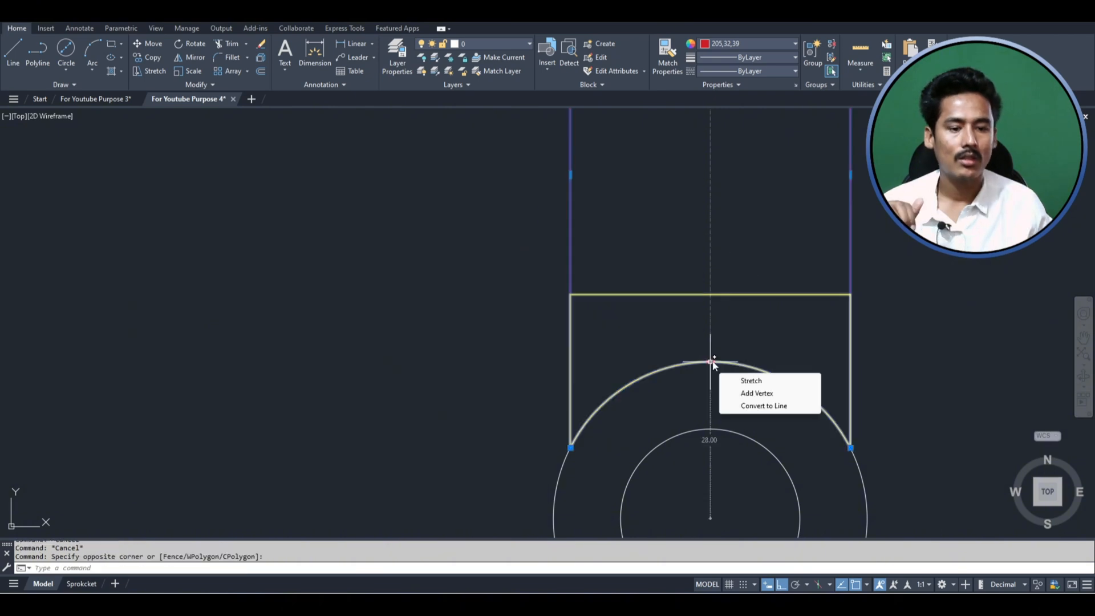
pyautogui.click(710, 361)
pyautogui.rightClick(712, 363)
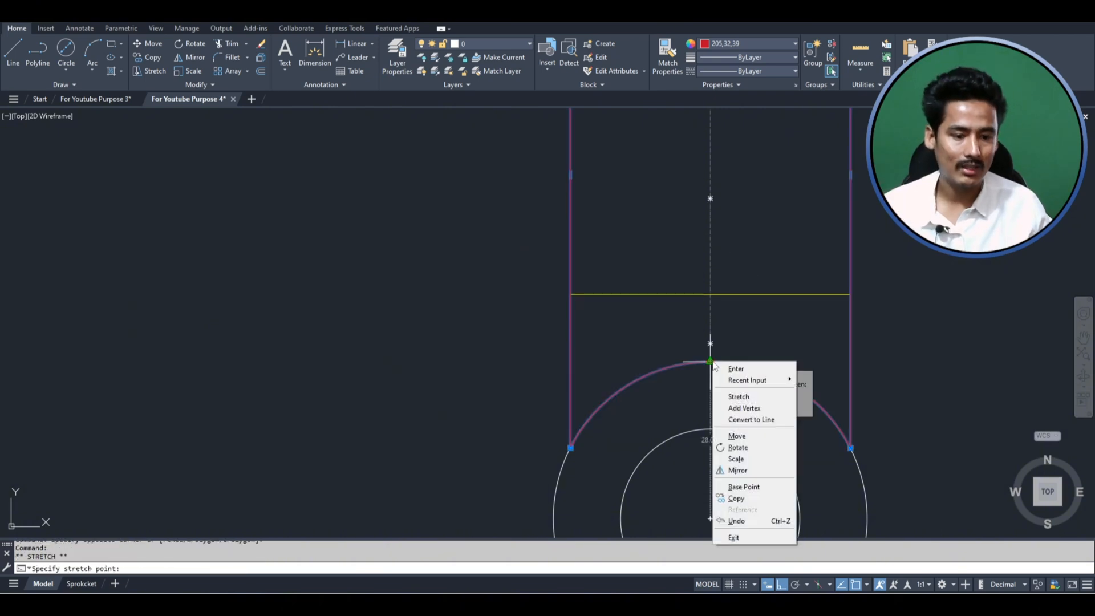
pyautogui.click(738, 420)
pyautogui.press('Escape')
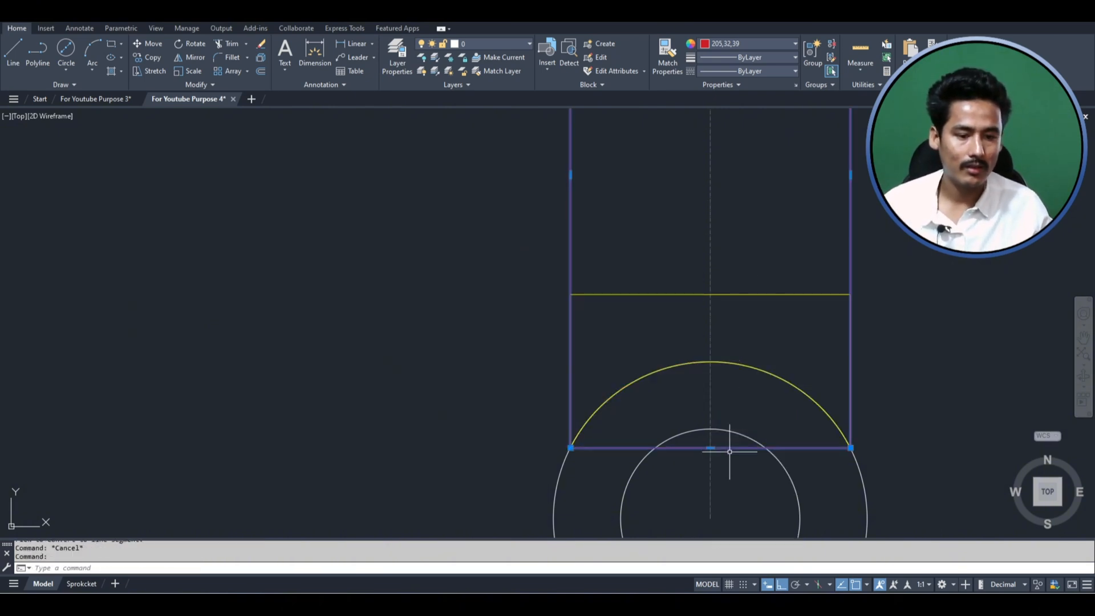
# - Stretch the vertical arm profile's straight bottom edge up to the midpoint of the yellow block's top edge
pyautogui.click(725, 459)
pyautogui.click(709, 287)
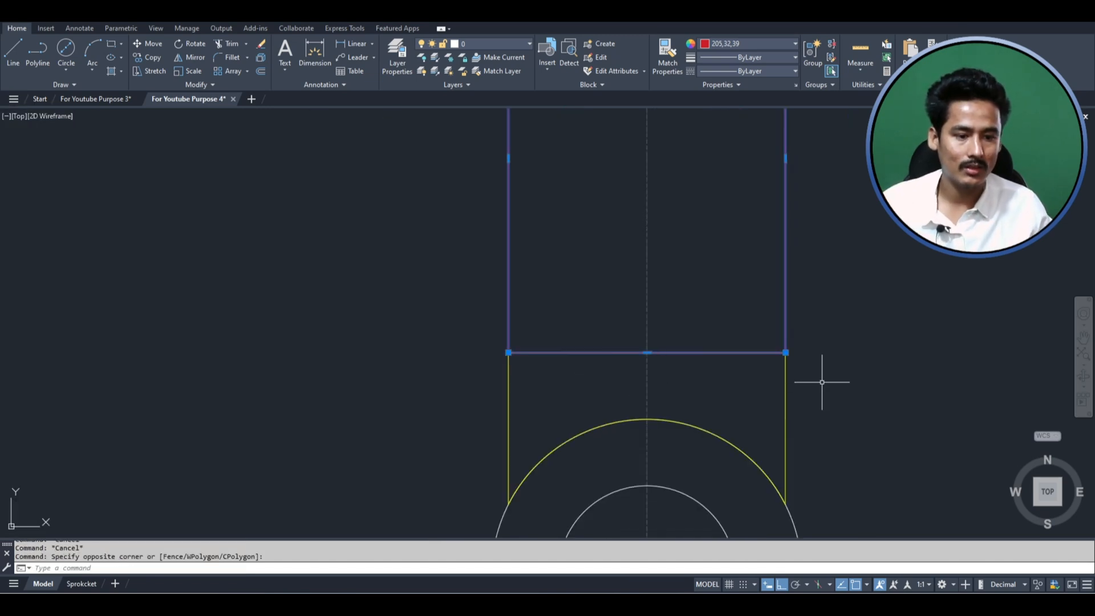
pyautogui.press('Escape')
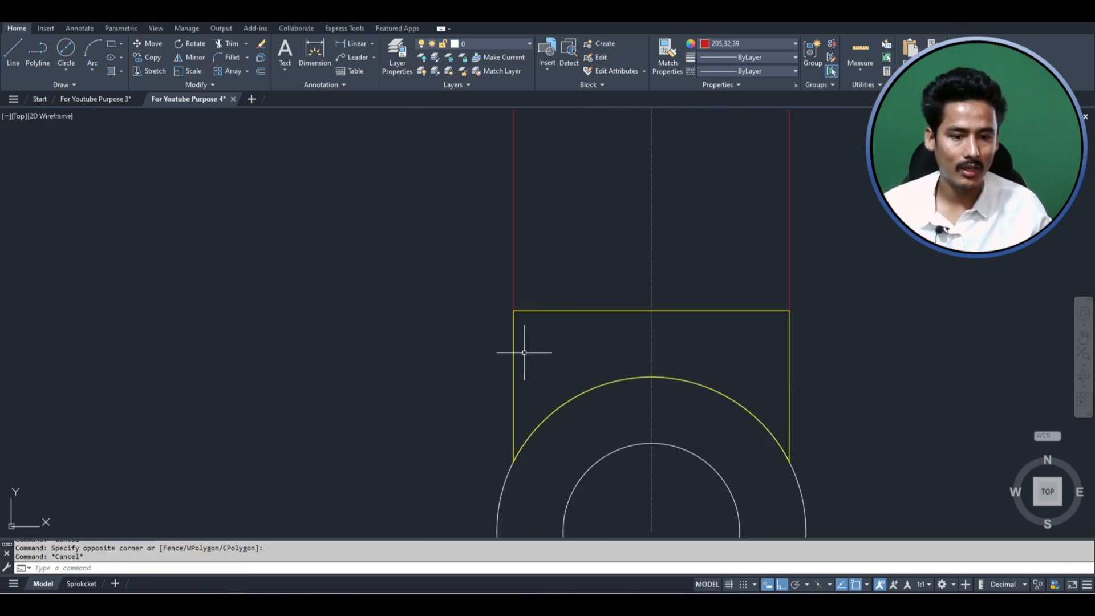
pyautogui.click(523, 358)
pyautogui.click(471, 360)
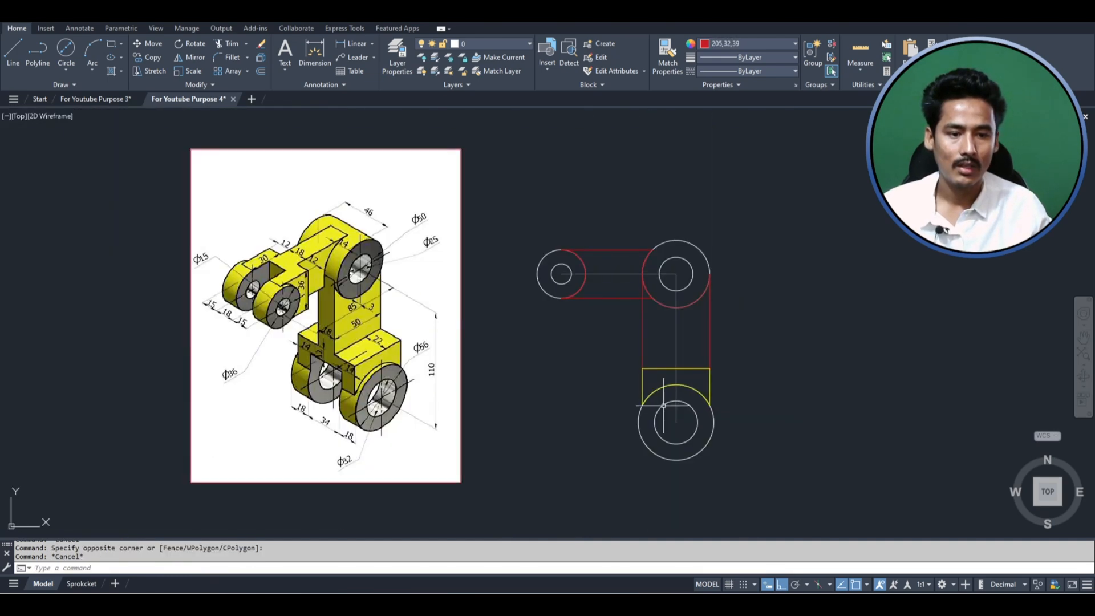
pyautogui.scroll(2, 675, 337)
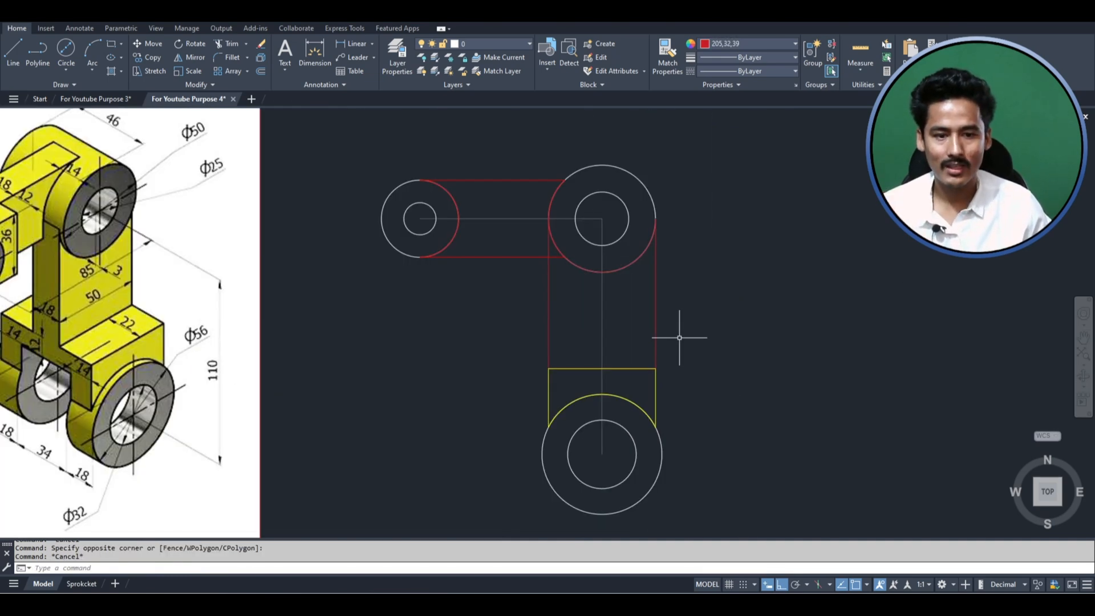
pyautogui.scroll(-2, 679, 338)
pyautogui.scroll(2, 661, 314)
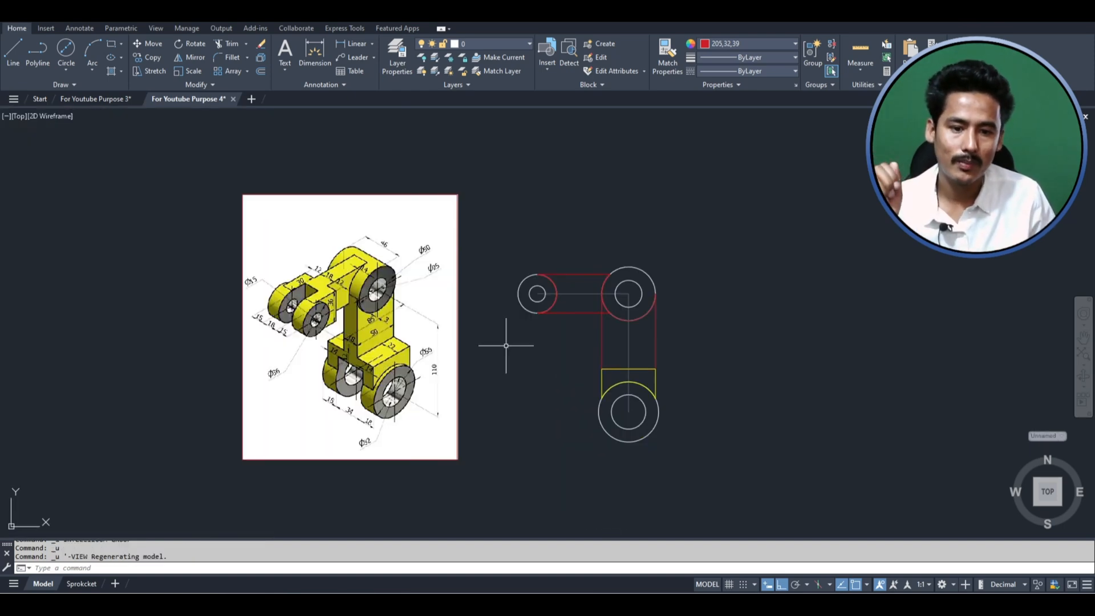
# - Copy the reference image together with all the bracket circles and profiles to the clipboard
pyautogui.scroll(-2, 505, 345)
pyautogui.click(641, 426)
pyautogui.click(642, 440)
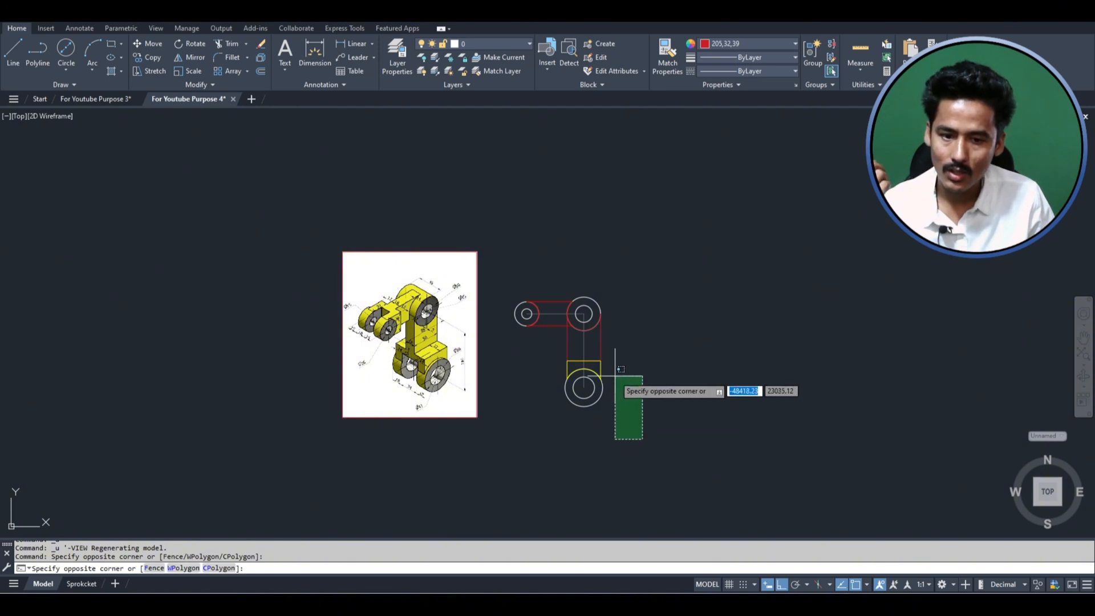
pyautogui.click(491, 261)
pyautogui.click(512, 438)
pyautogui.click(285, 262)
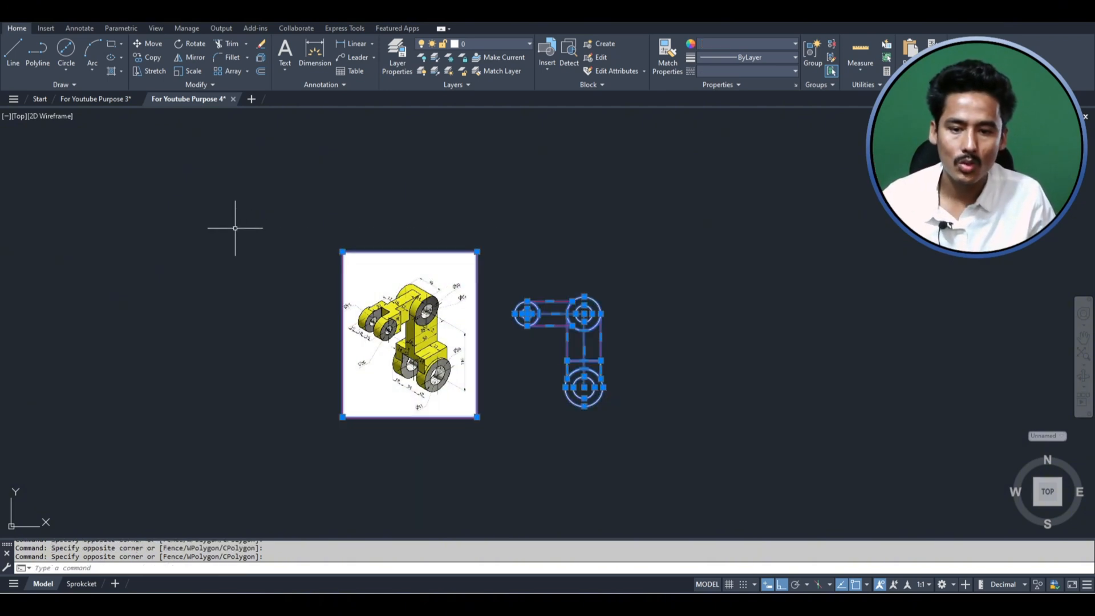
pyautogui.hotkey('ctrl', 'c')
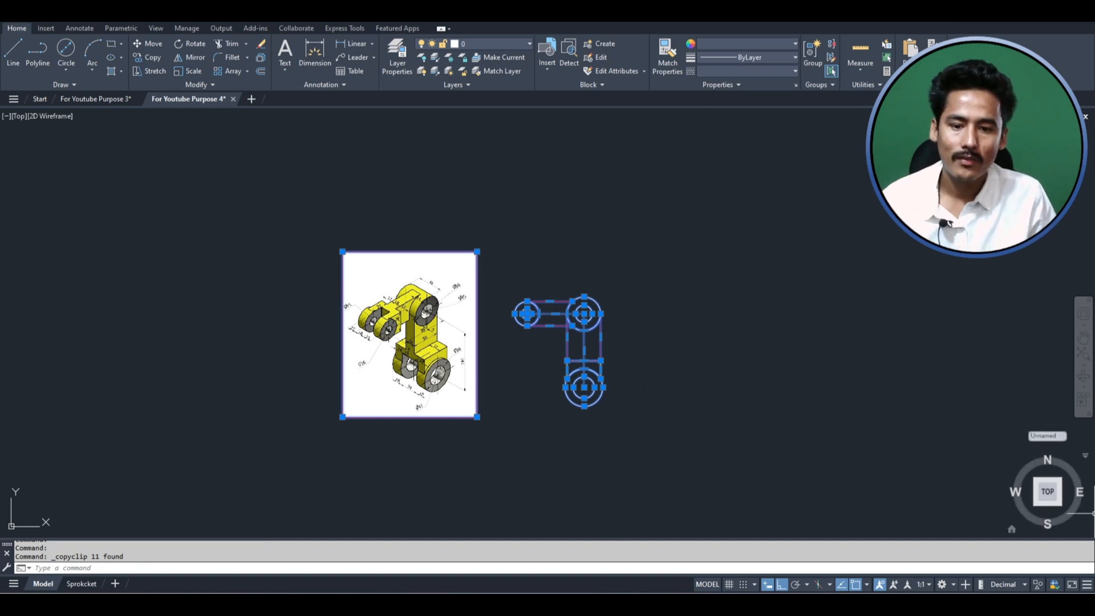
pyautogui.click(705, 437)
pyautogui.click(265, 183)
pyautogui.hotkey('ctrl', 'c')
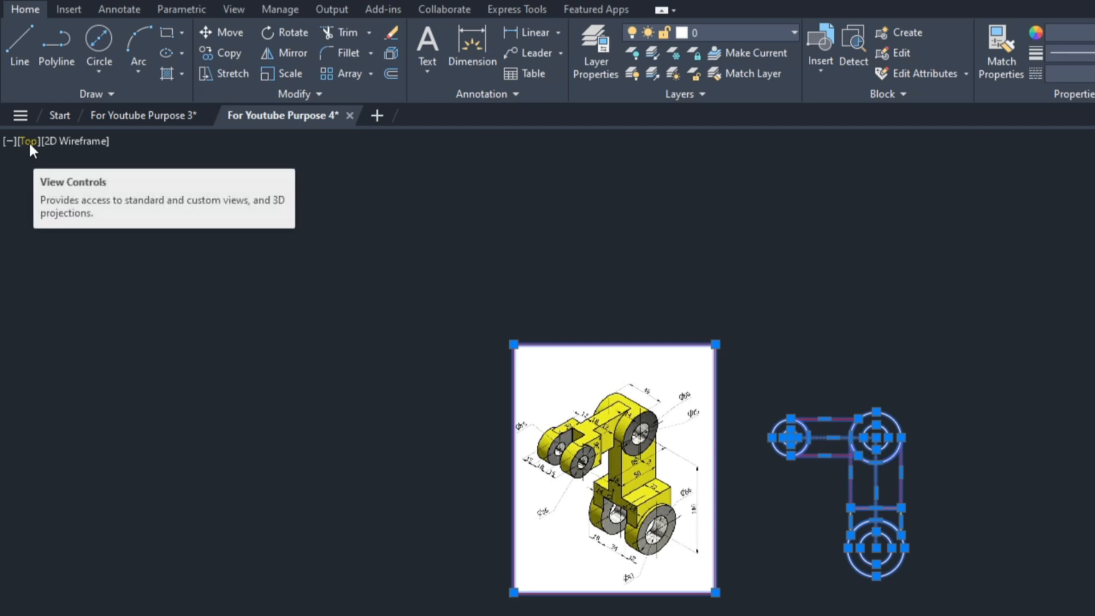
# - Switch to the Left view and paste the copied image and profiles above the edge-on originals
pyautogui.click(29, 146)
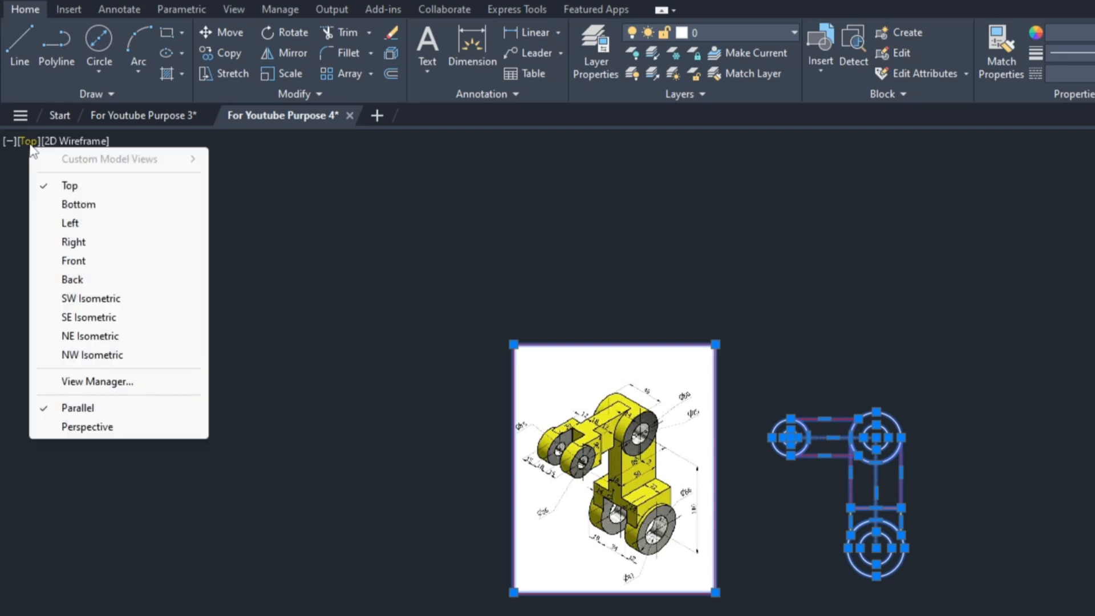
pyautogui.click(70, 224)
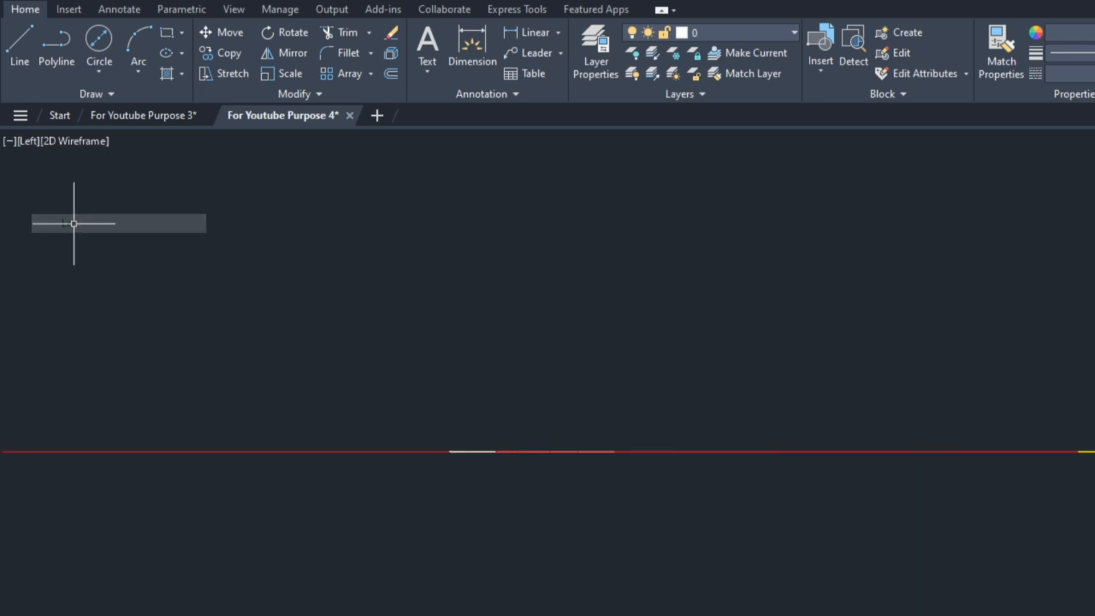
pyautogui.scroll(-2, 509, 569)
pyautogui.hotkey('ctrl', 'v')
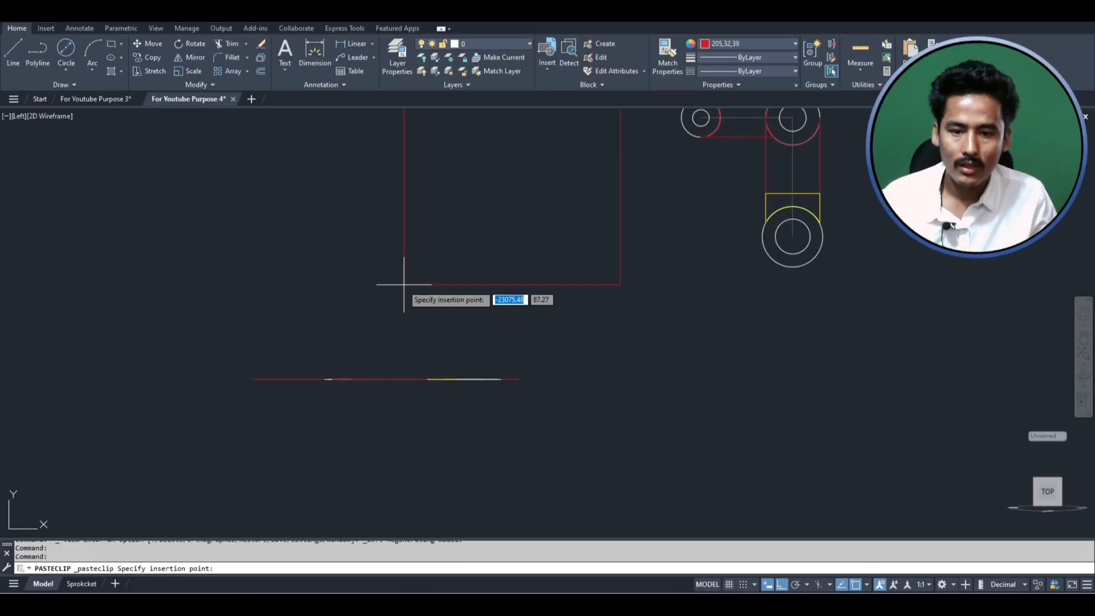
pyautogui.scroll(-3, 411, 375)
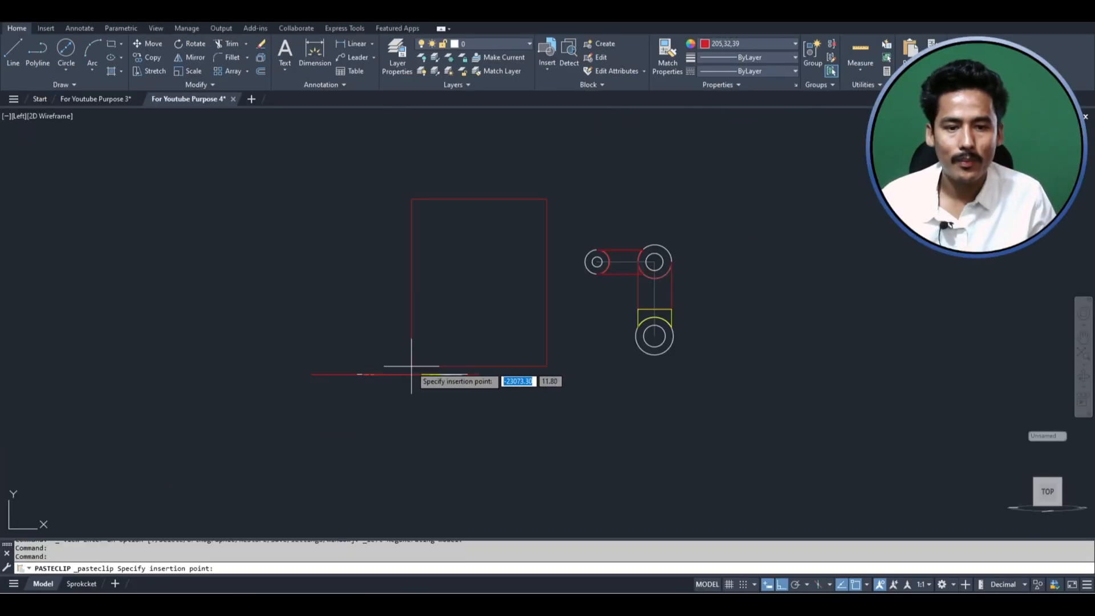
pyautogui.click(383, 311)
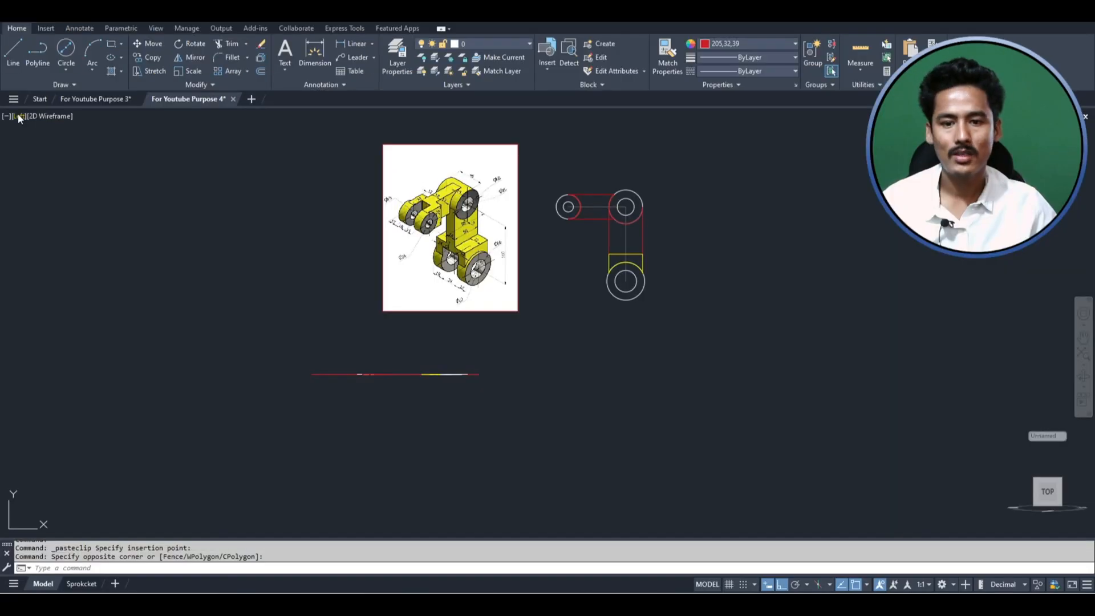
# - Switch to the SW Isometric view and zoom out to show both the original geometry and the pasted copy
pyautogui.click(18, 116)
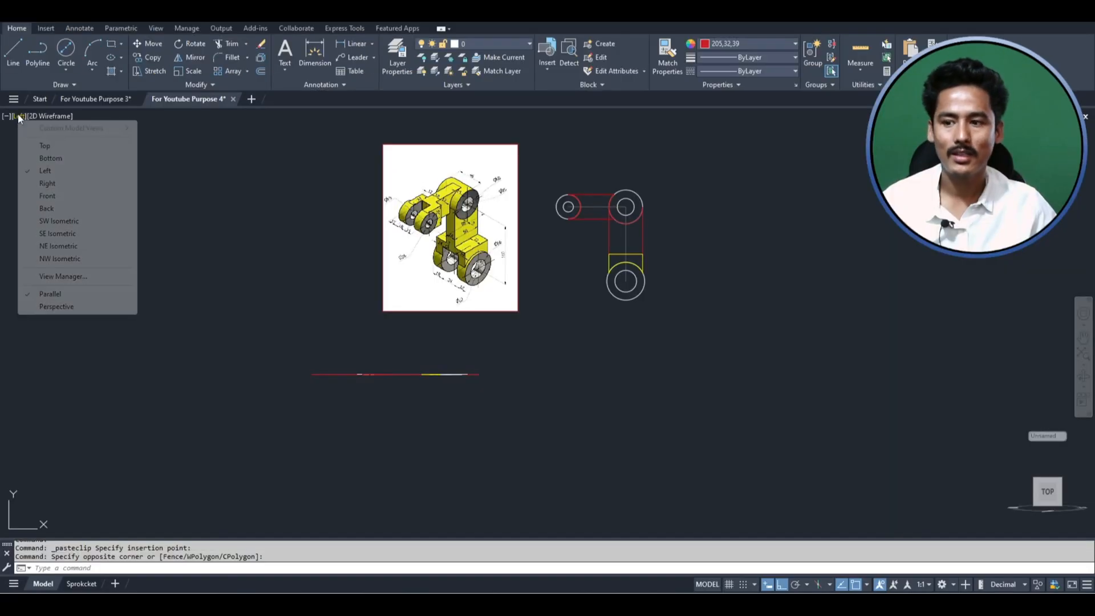
pyautogui.click(59, 221)
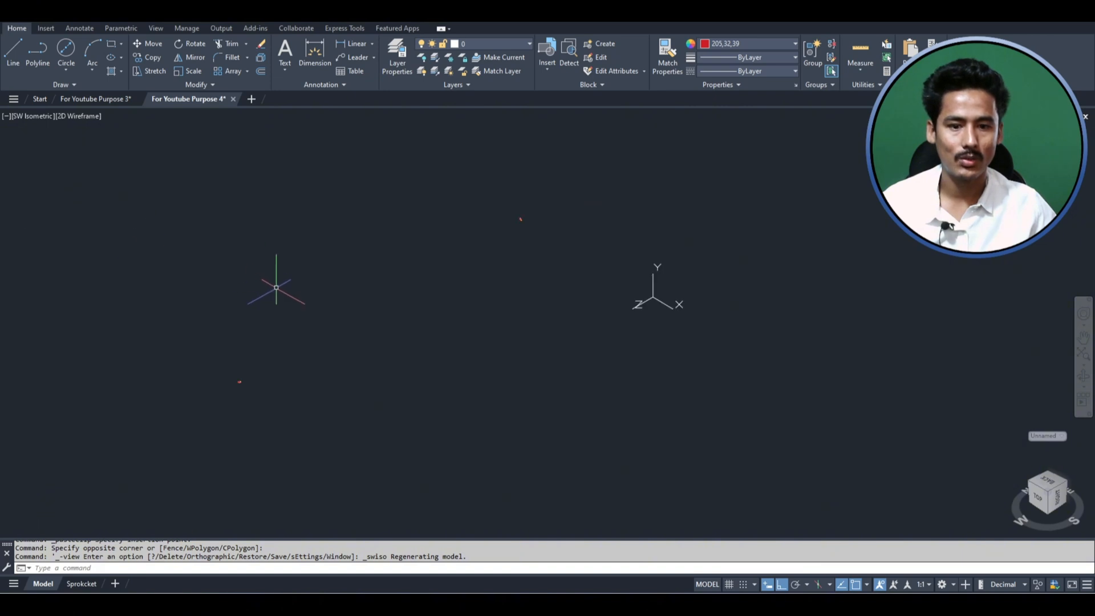
pyautogui.click(1085, 363)
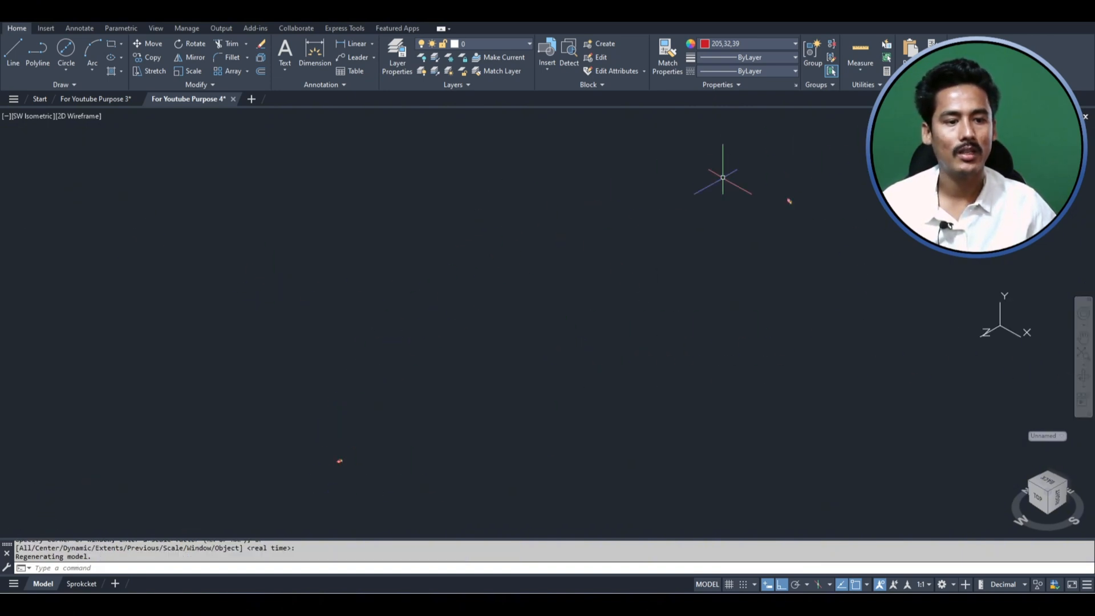
pyautogui.scroll(5, 338, 448)
pyautogui.scroll(-3, 372, 376)
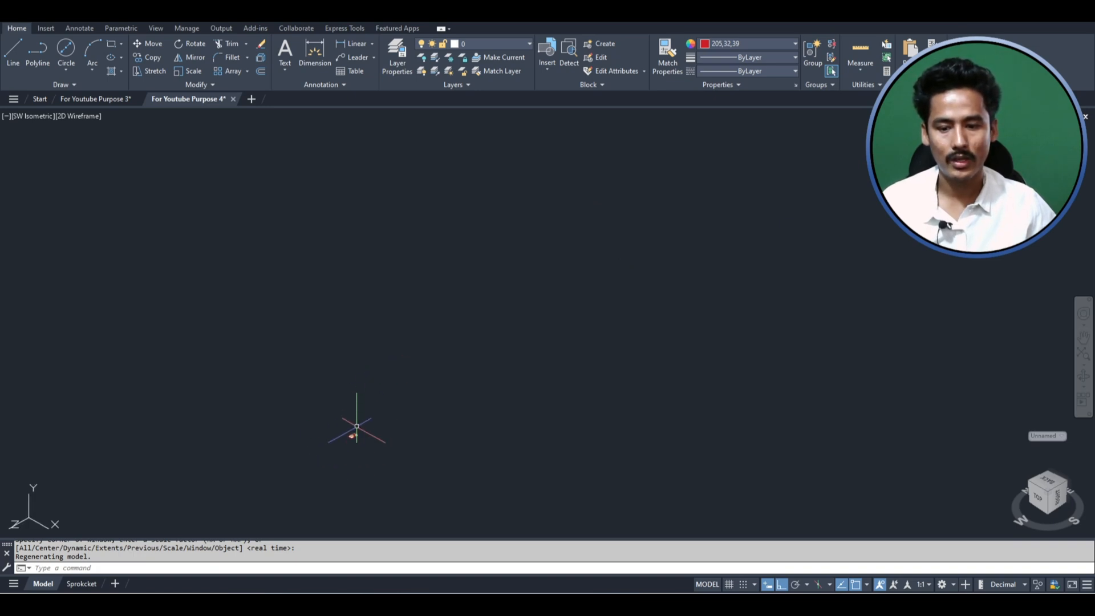
pyautogui.scroll(-2, 351, 437)
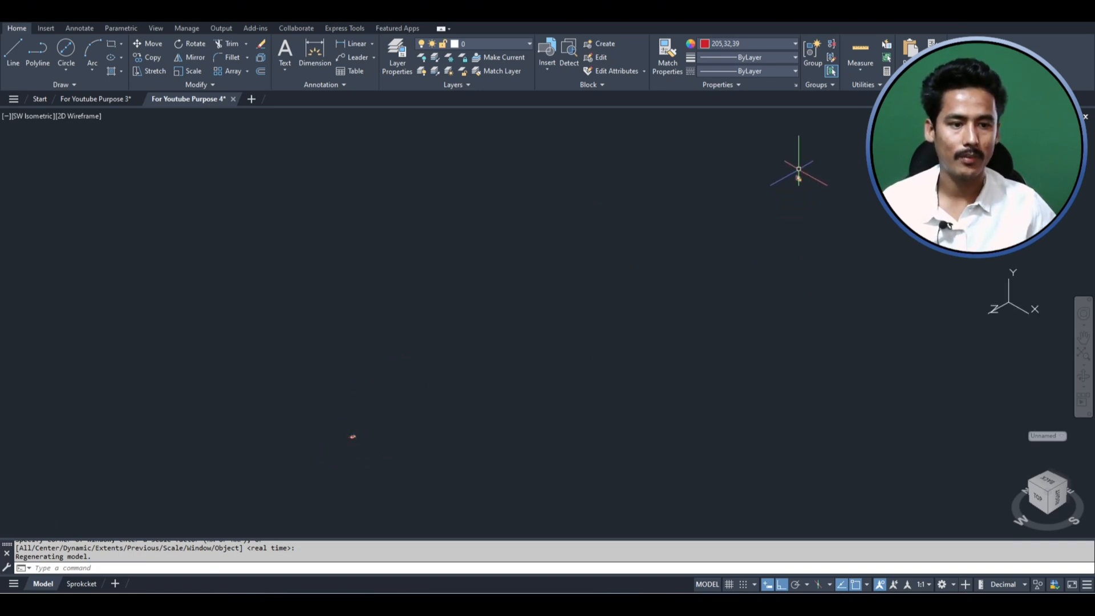
# - Move the pasted upright image and profiles along the Z axis to a spot near the original flat set
pyautogui.click(857, 206)
pyautogui.click(758, 143)
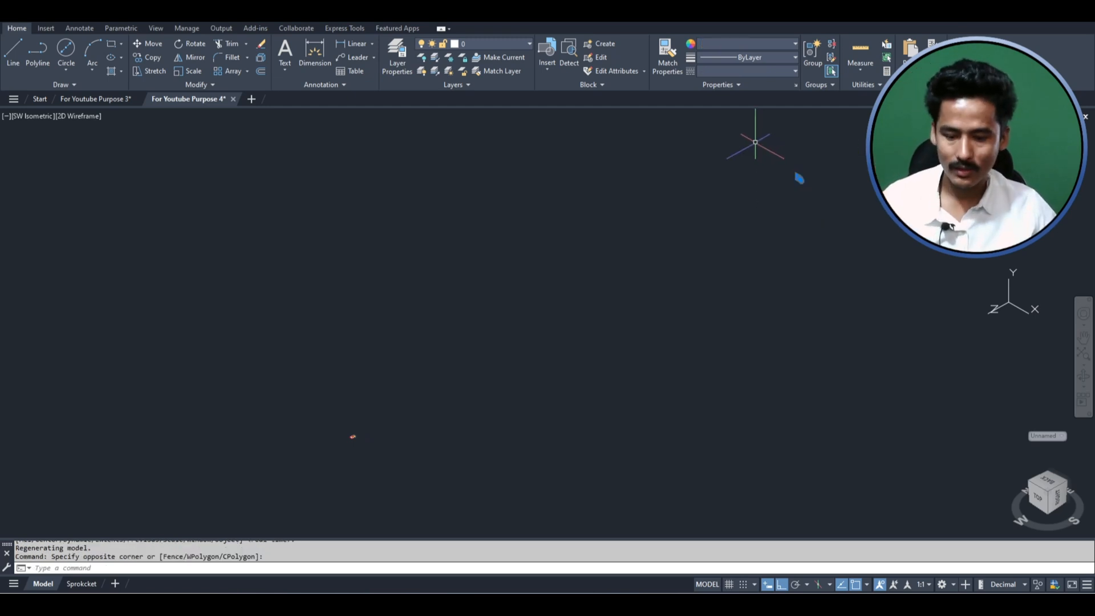
pyautogui.write('m')
pyautogui.press('Return')
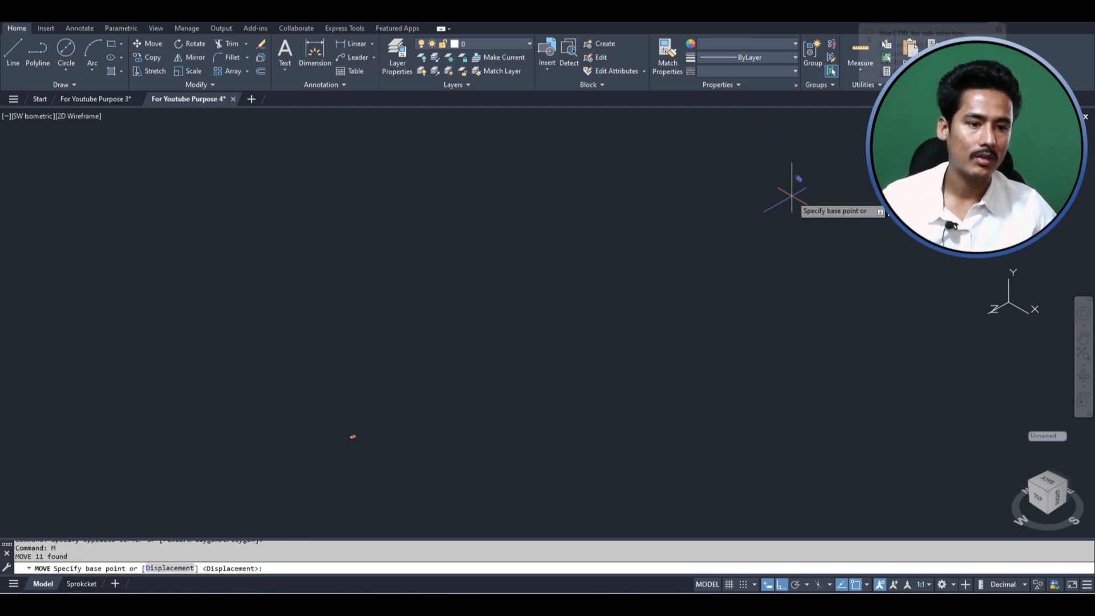
pyautogui.click(797, 179)
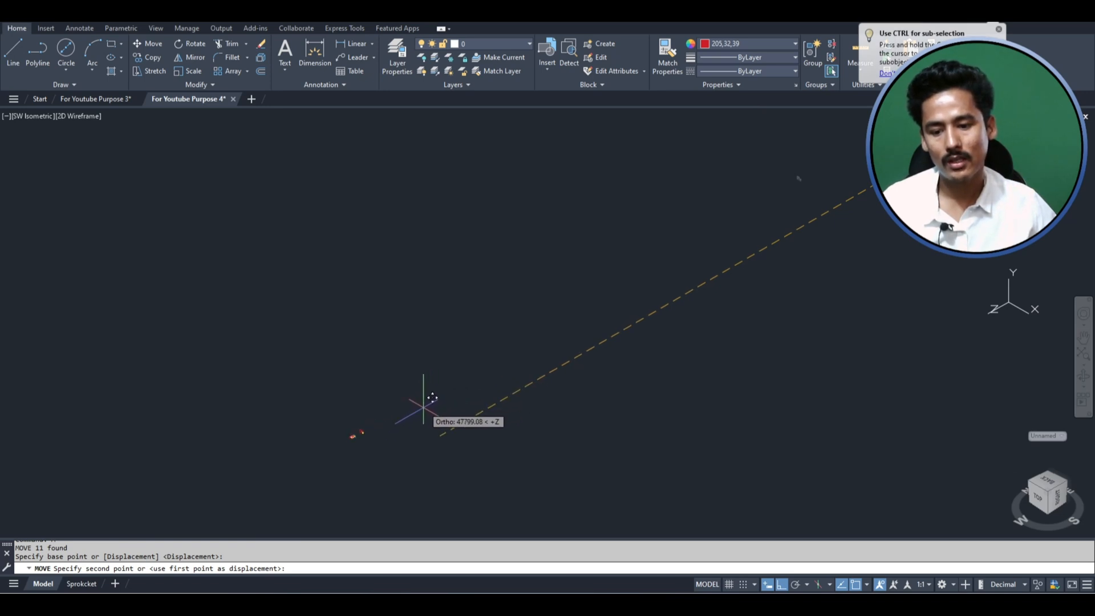
pyautogui.click(423, 408)
pyautogui.click(1083, 356)
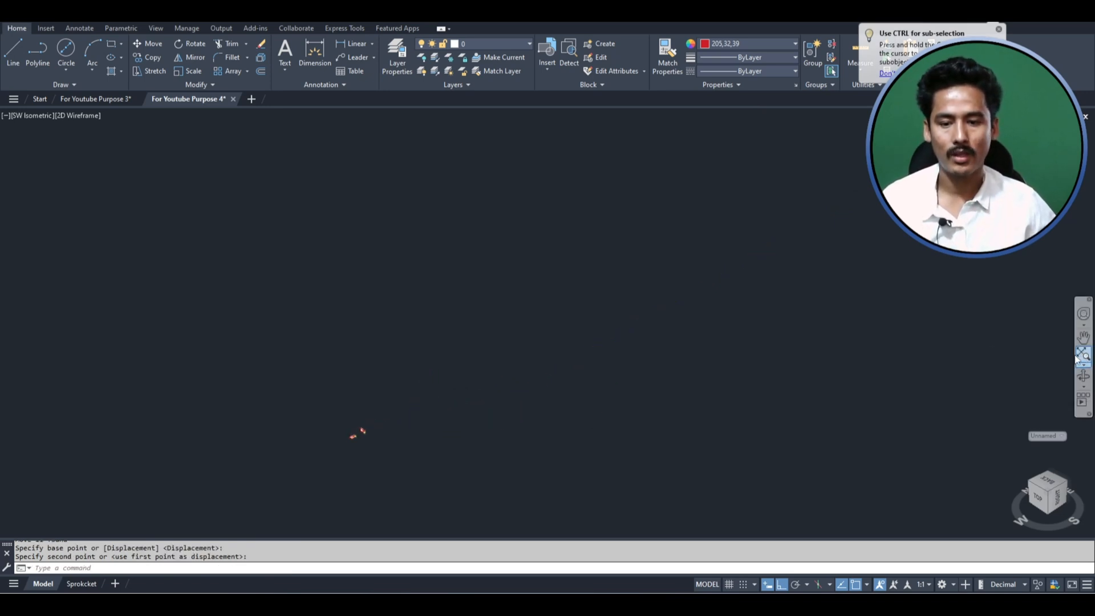
pyautogui.scroll(-2, 464, 347)
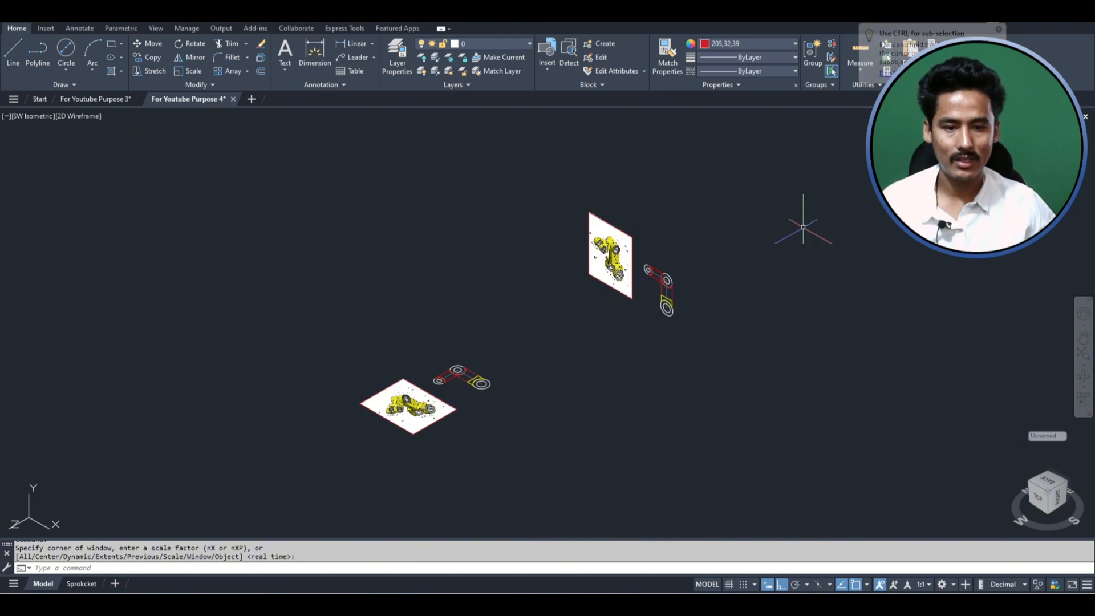
pyautogui.moveTo(592, 278)
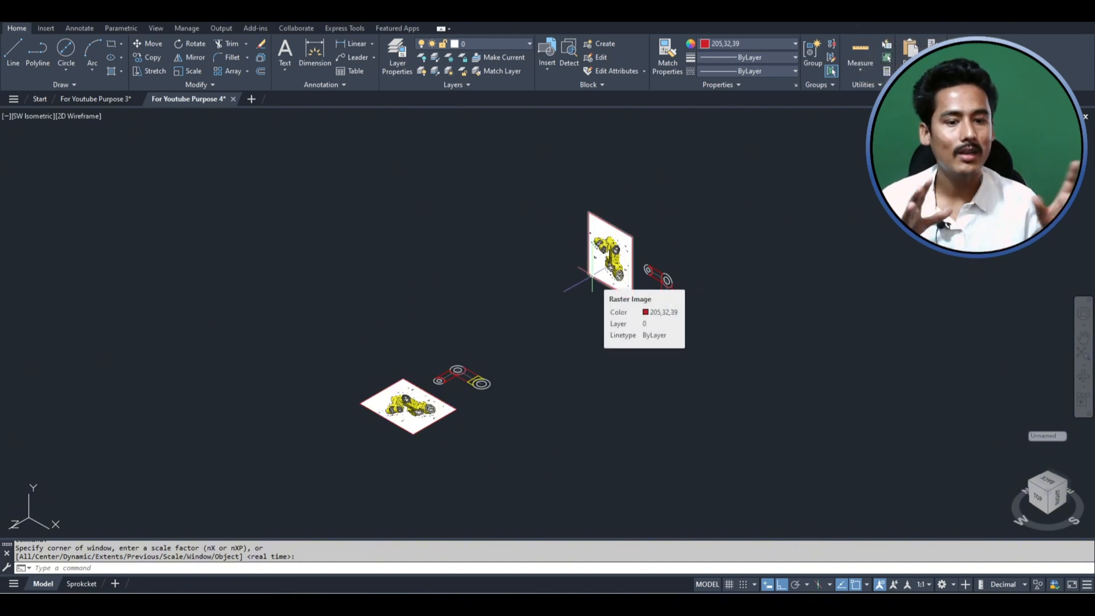
pyautogui.scroll(4, 593, 279)
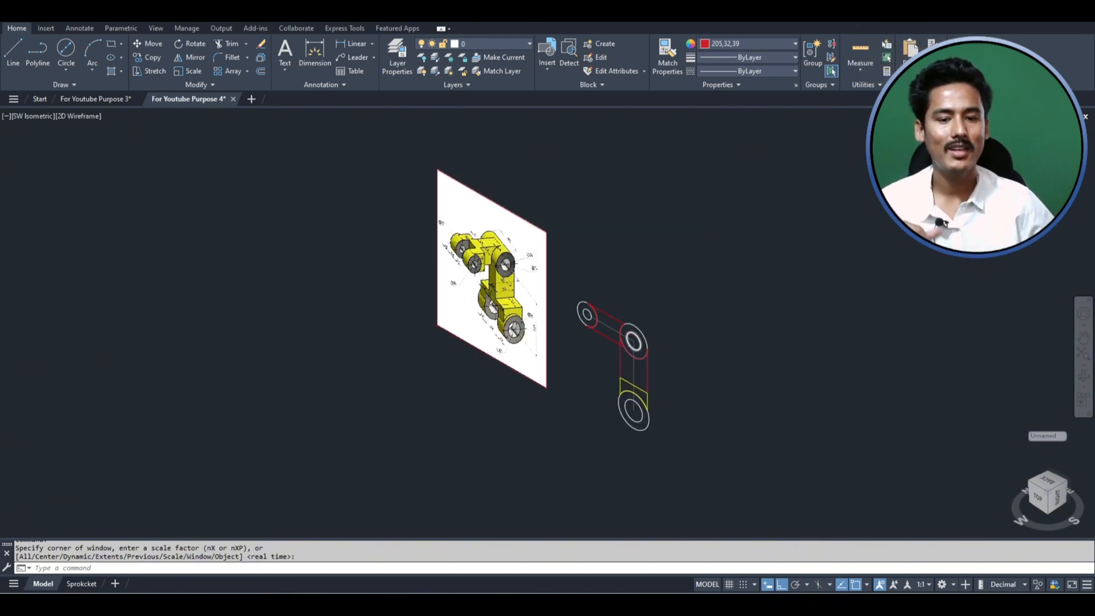
pyautogui.scroll(3, 638, 339)
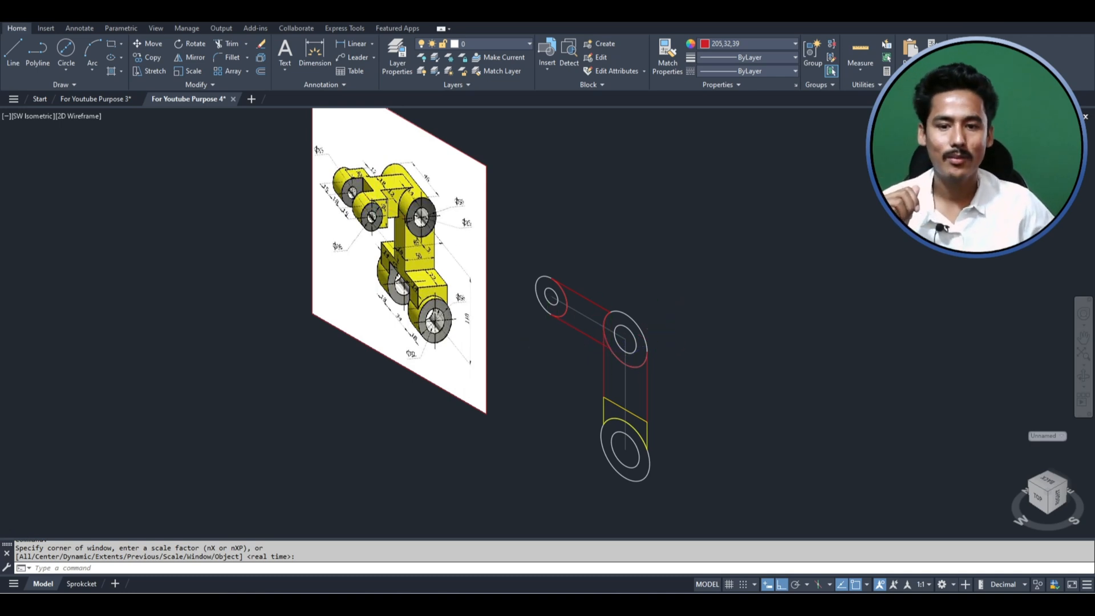
pyautogui.scroll(3, 402, 177)
pyautogui.scroll(-3, 306, 132)
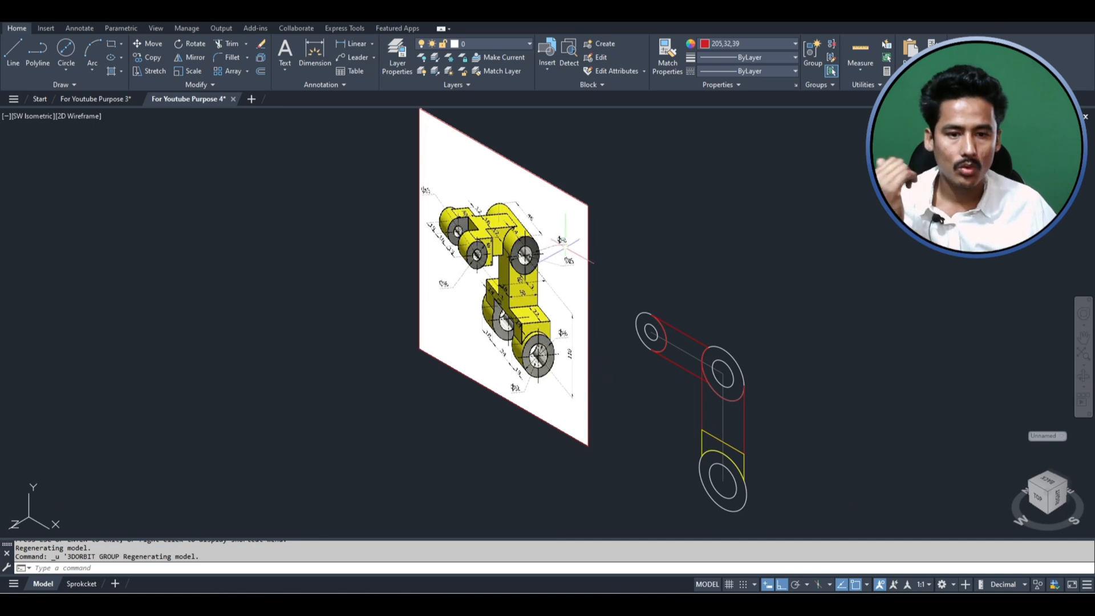
# - Examine the reference image for the depth and diameters of the cylindrical boss where the two arms meet
pyautogui.scroll(2, 697, 350)
pyautogui.scroll(-2, 690, 378)
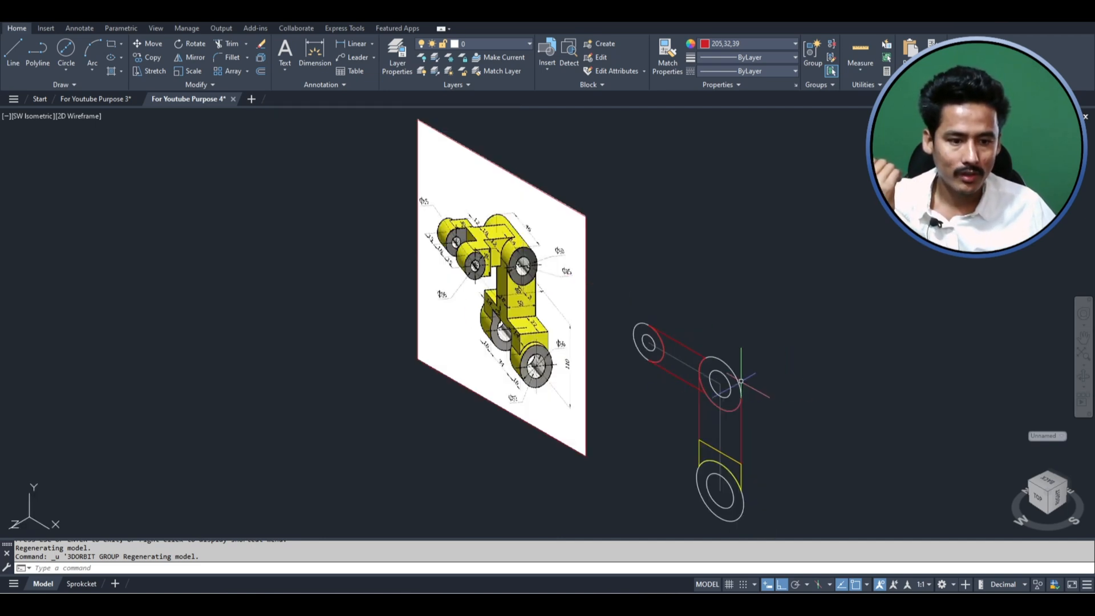
pyautogui.scroll(2, 741, 381)
pyautogui.click(750, 365)
pyautogui.click(706, 363)
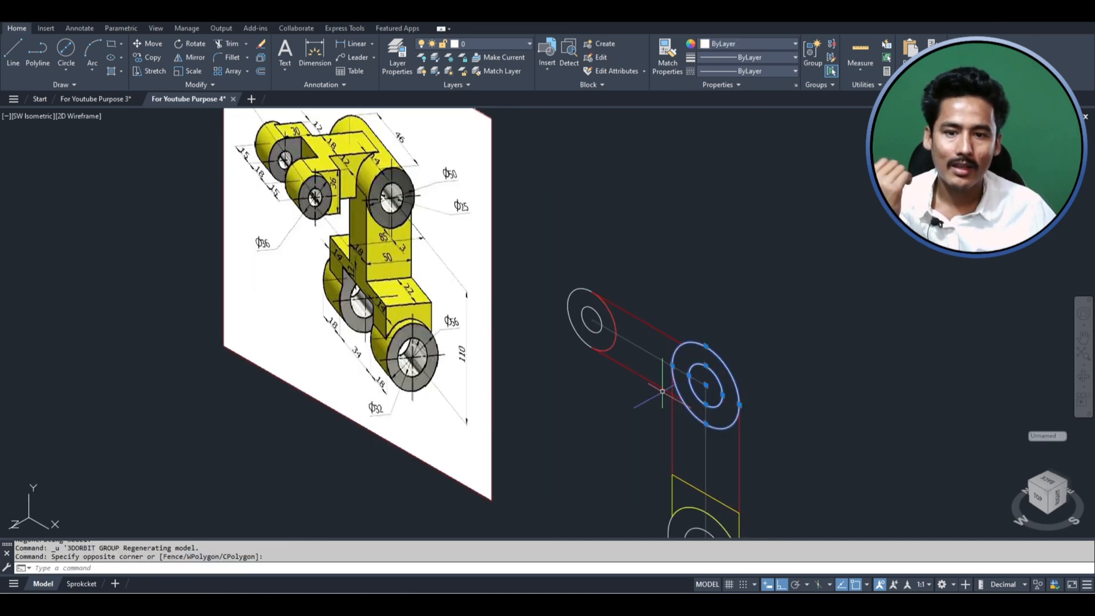
pyautogui.scroll(-2, 605, 328)
pyautogui.scroll(7, 615, 292)
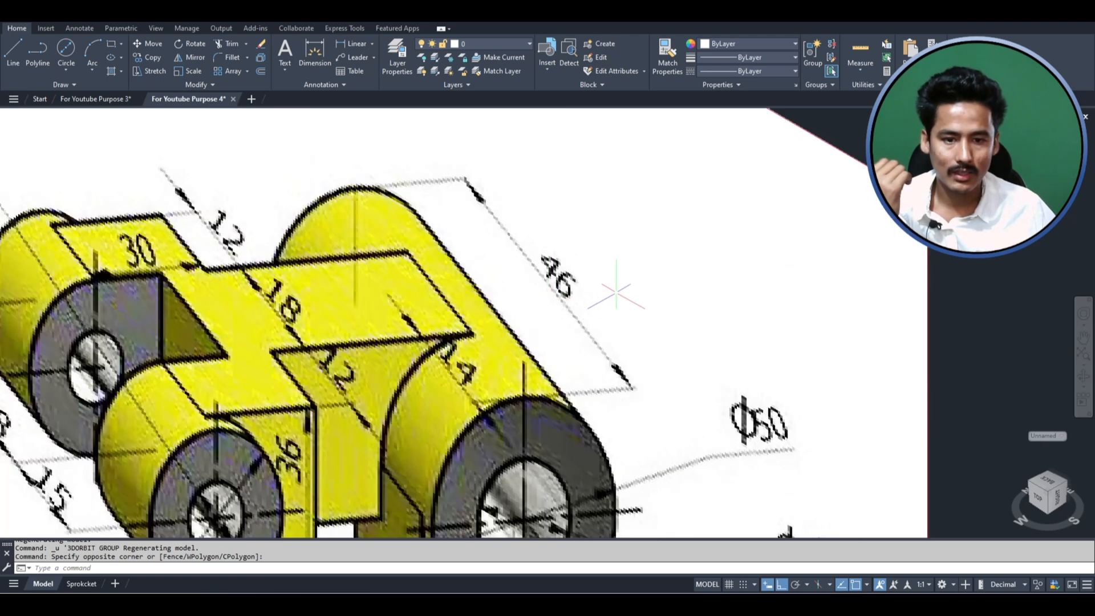
pyautogui.scroll(-2, 475, 264)
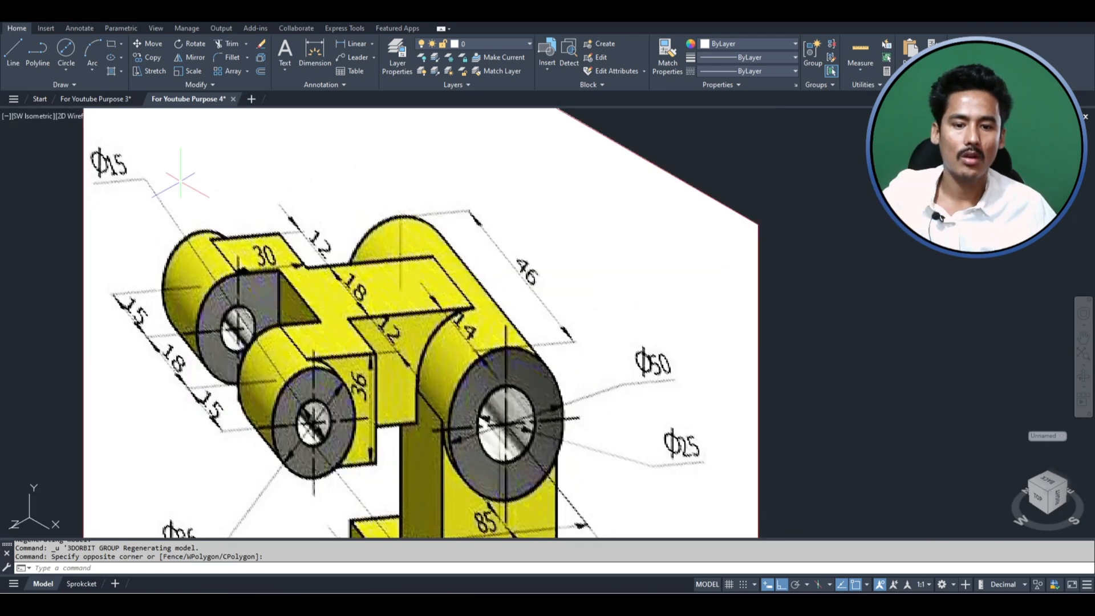
pyautogui.scroll(-6, 180, 180)
pyautogui.press('Escape')
pyautogui.scroll(2, 521, 344)
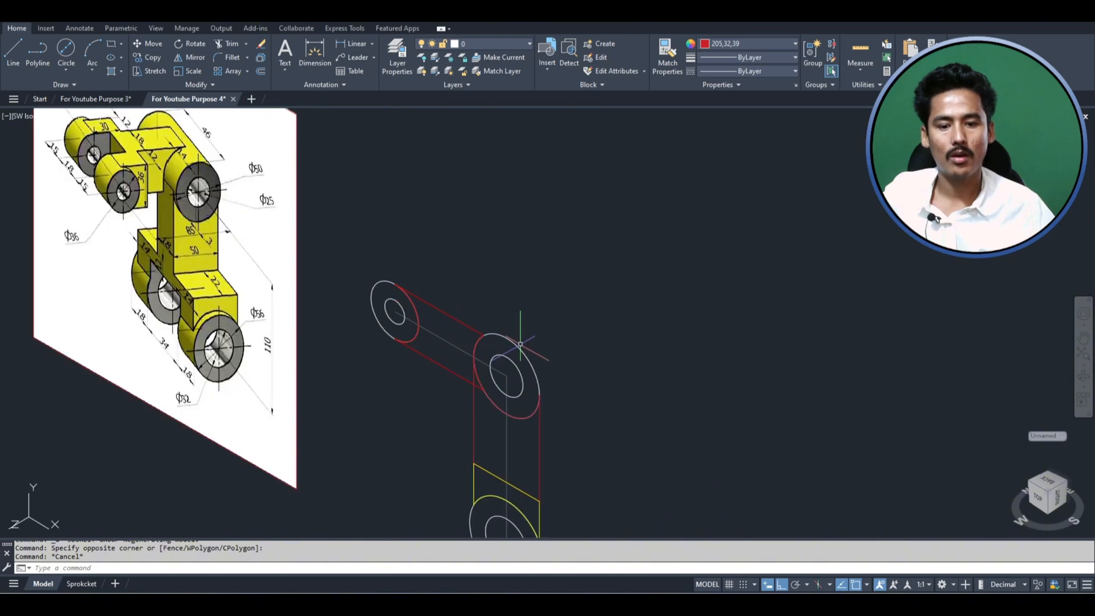
# - Extrude the outer circle at the corner where the two arms meet to a height of 46
pyautogui.click(519, 352)
pyautogui.write('ex')
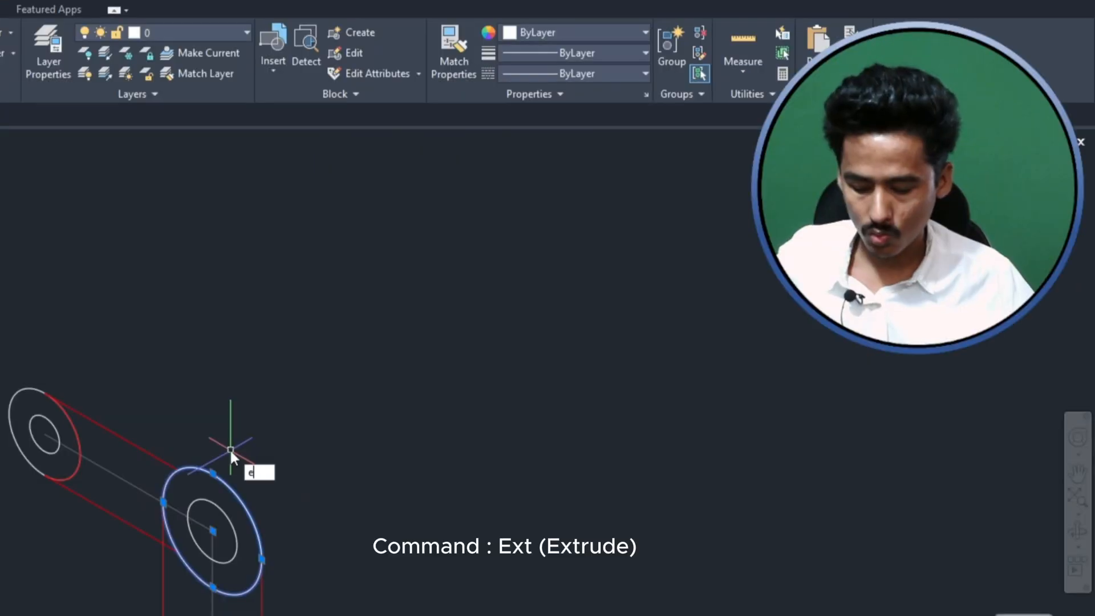
pyautogui.write('tr')
pyautogui.press('Return')
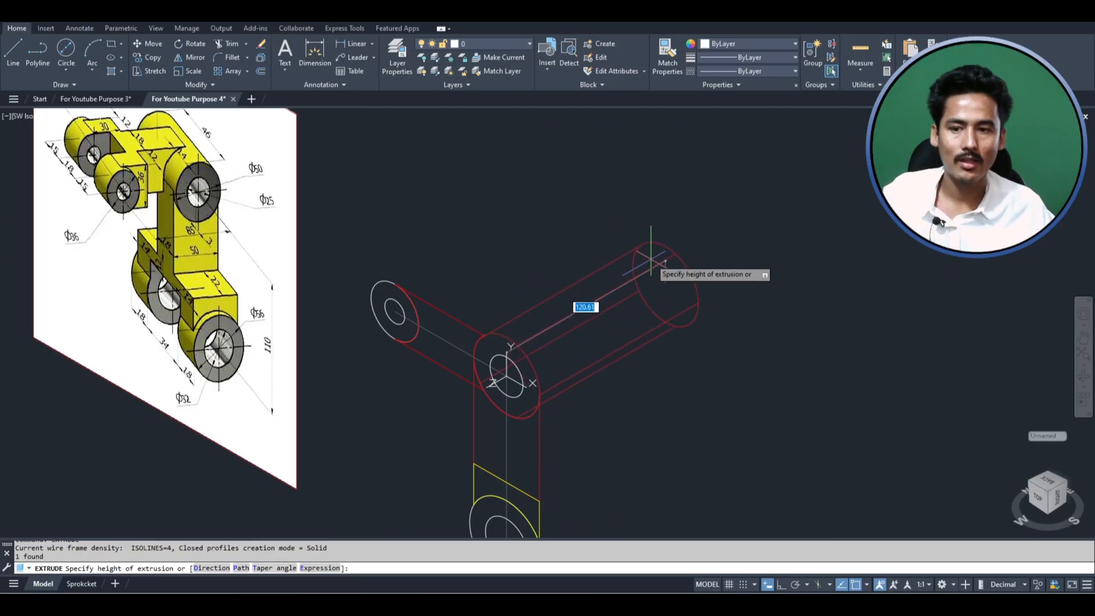
pyautogui.press('Return')
pyautogui.moveTo(525, 361); pyautogui.dragTo(601, 371, button='middle')
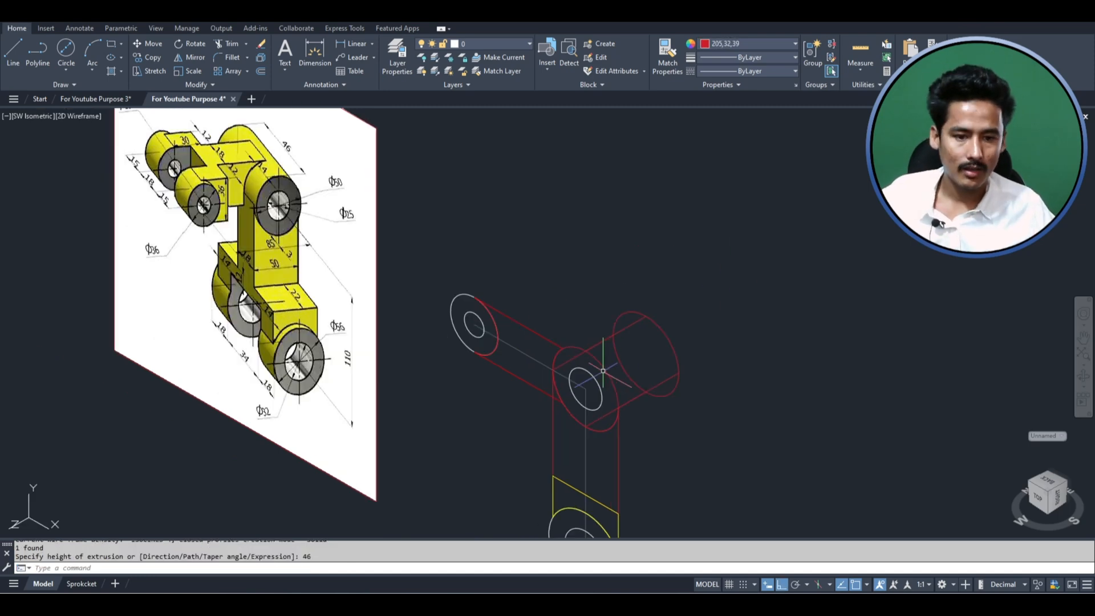
pyautogui.scroll(2, 625, 365)
pyautogui.moveTo(679, 279); pyautogui.dragTo(604, 243, button='middle')
pyautogui.scroll(-2, 604, 243)
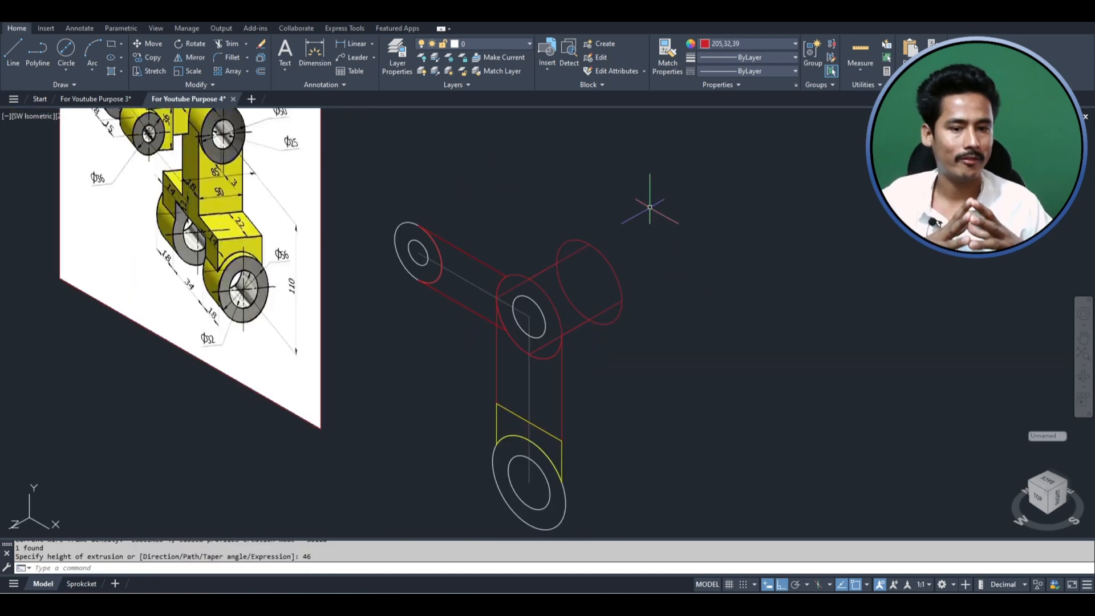
pyautogui.scroll(-2, 651, 211)
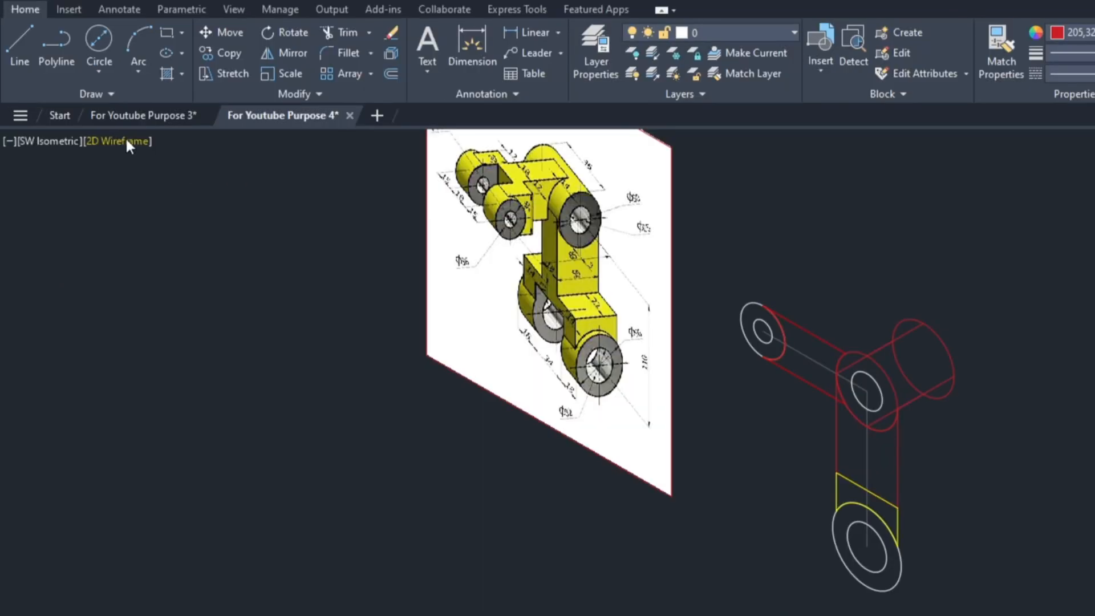
# - Set the viewport's visual style to Shaded with edges
pyautogui.click(86, 117)
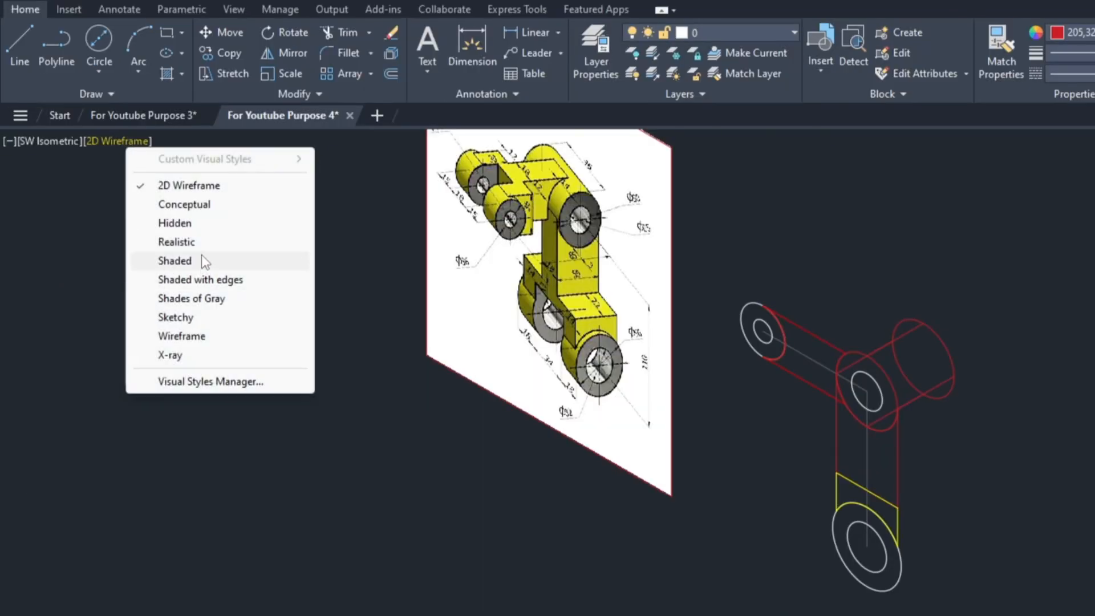
pyautogui.click(200, 279)
pyautogui.scroll(3, 656, 234)
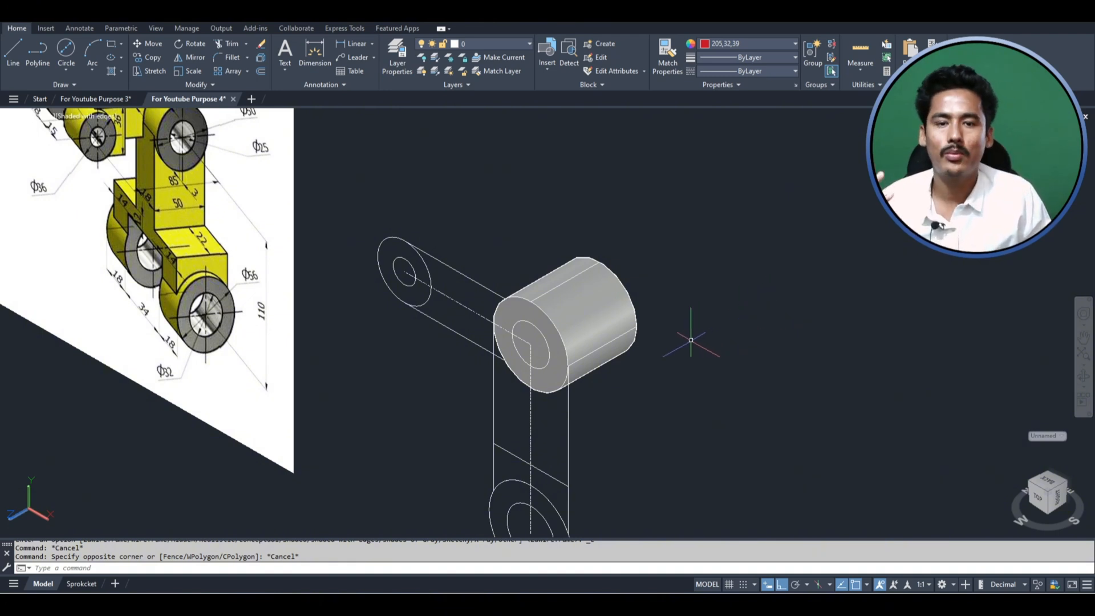
pyautogui.press('Escape')
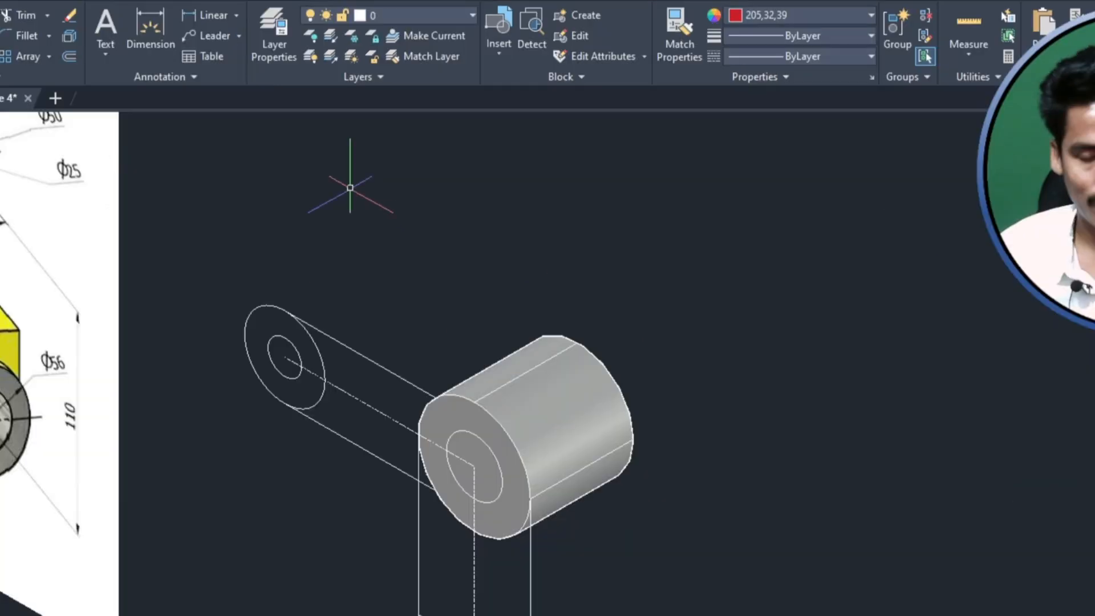
# - Switch the workspace to 3D Modeling
pyautogui.write('pre')
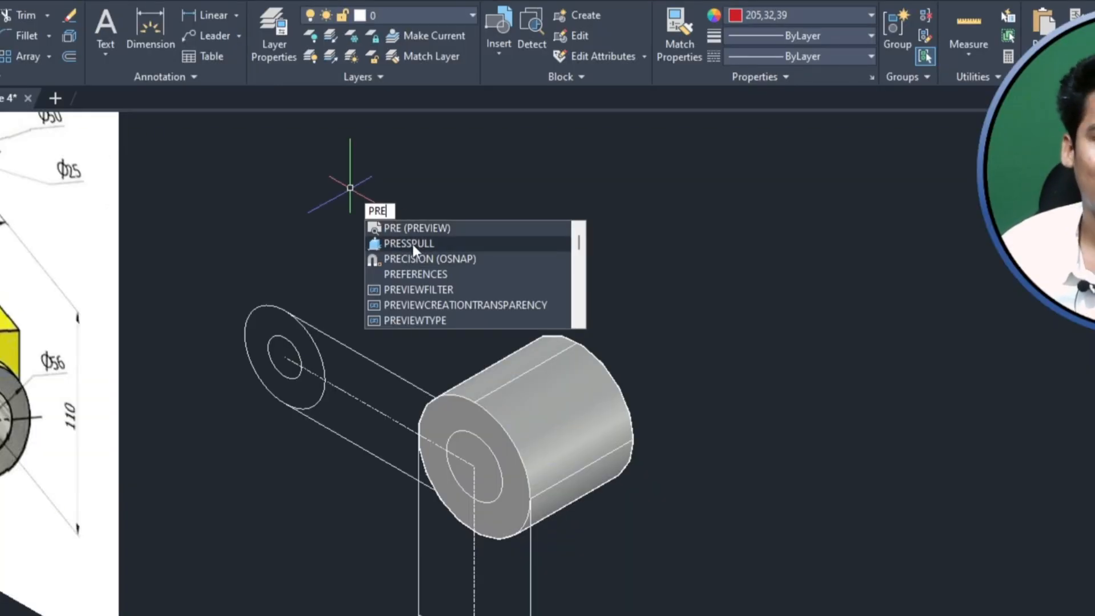
pyautogui.press('Escape')
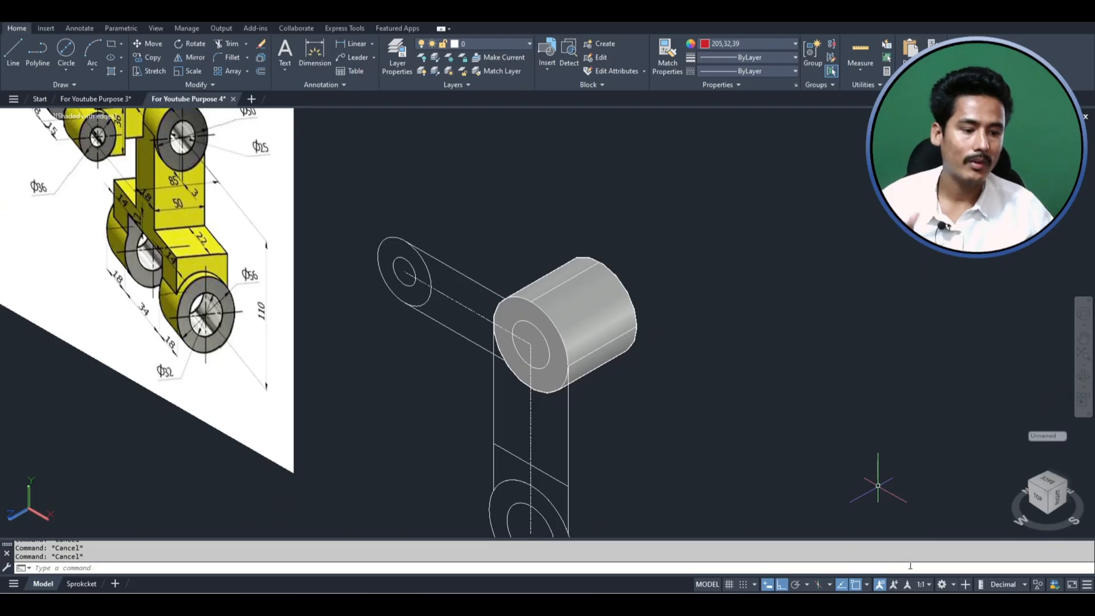
pyautogui.click(942, 584)
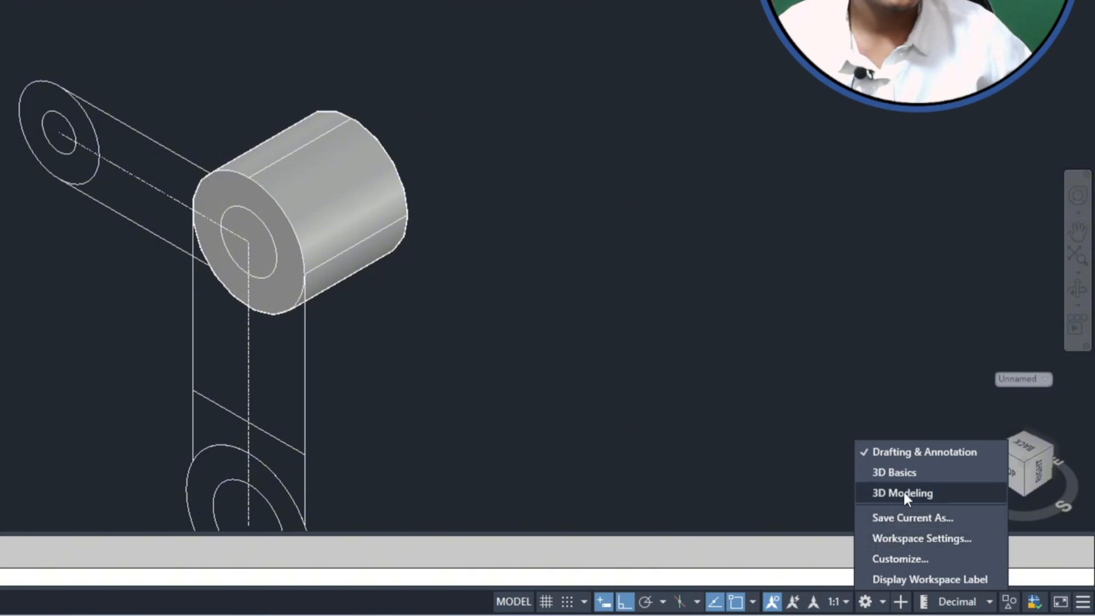
pyautogui.click(966, 509)
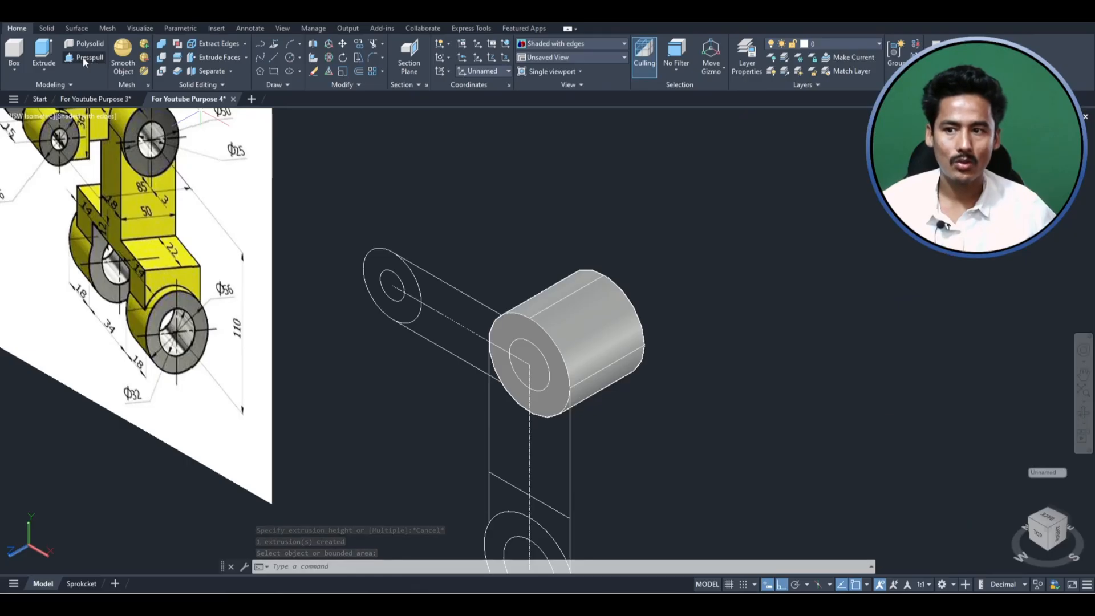
pyautogui.click(127, 53)
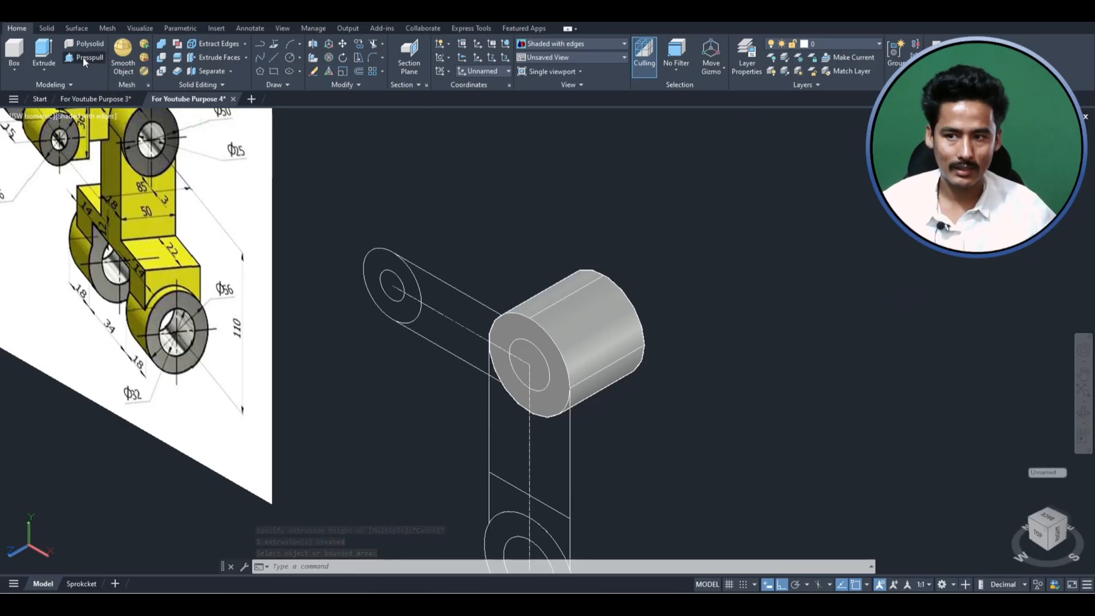
pyautogui.scroll(5, 576, 396)
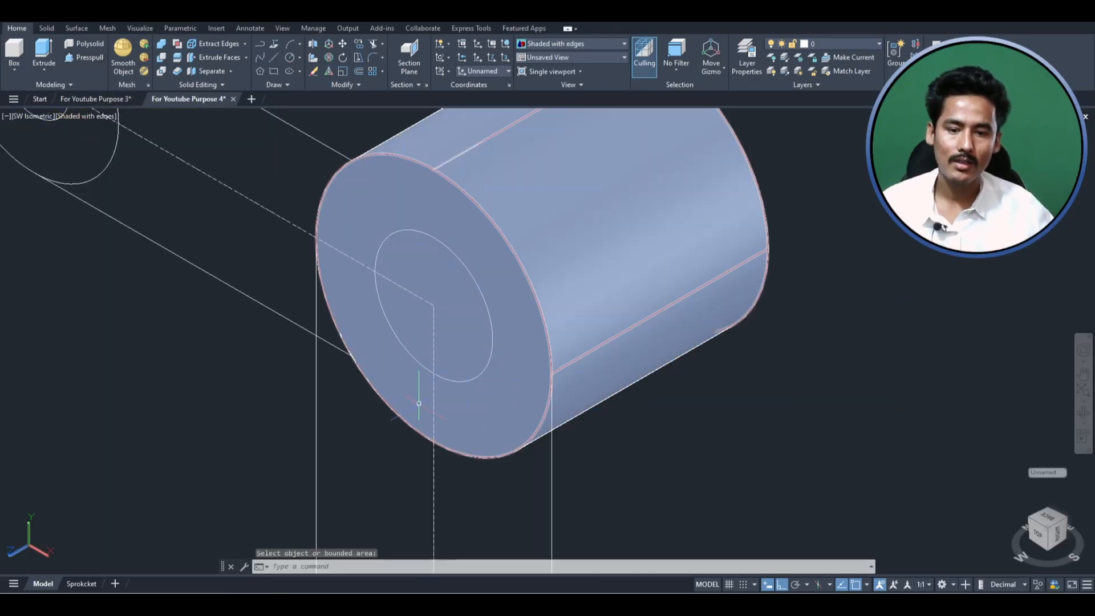
pyautogui.click(84, 57)
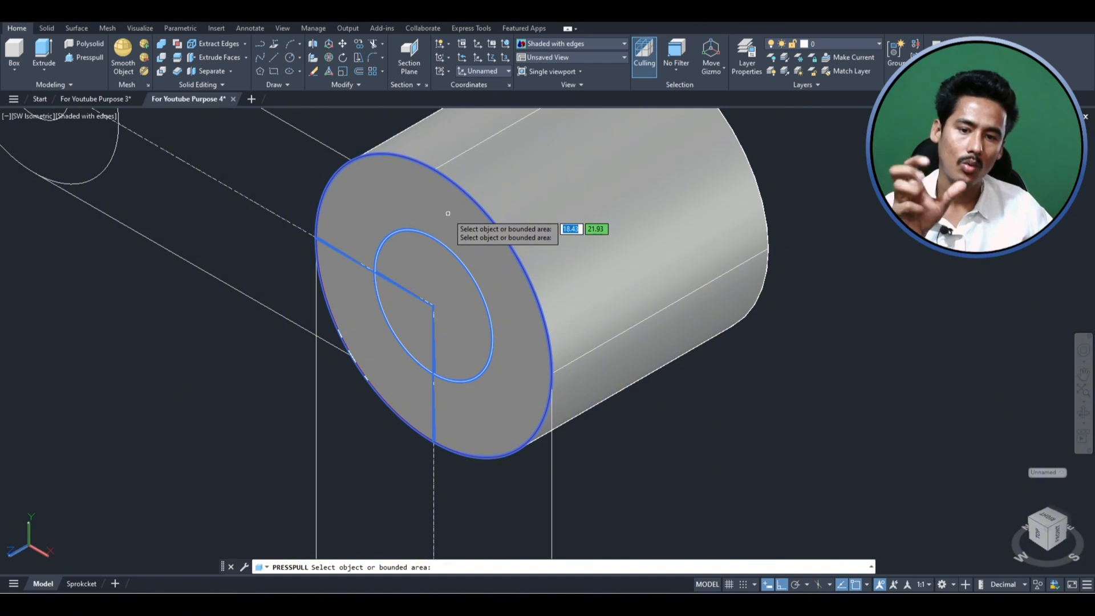
pyautogui.press('Return')
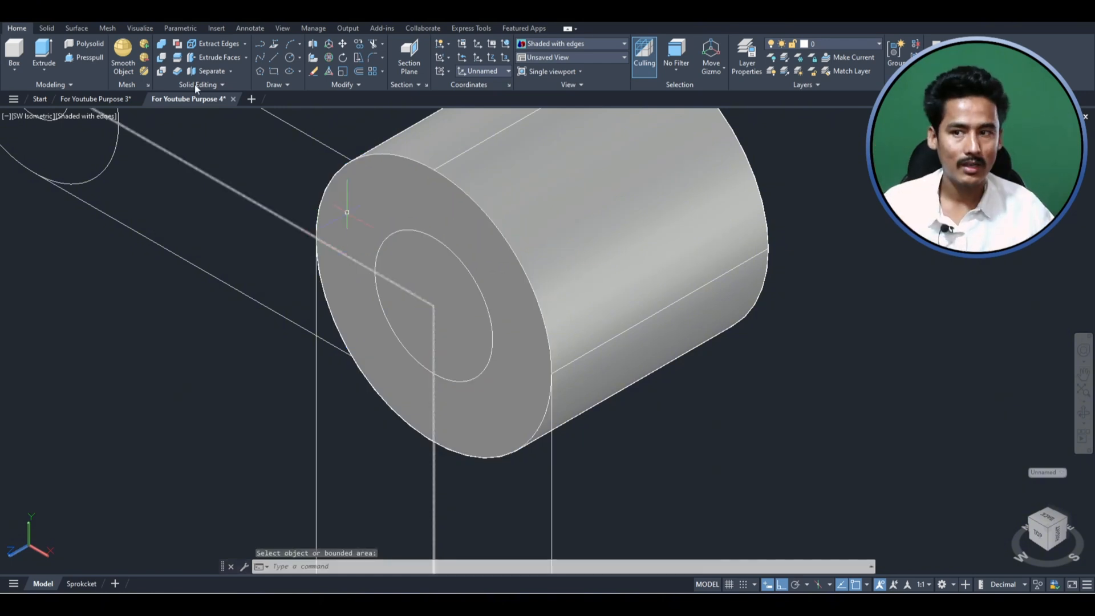
# - Start a Presspull on the larger area inside the inner circle on the extruded cylinder's front face
pyautogui.click(80, 63)
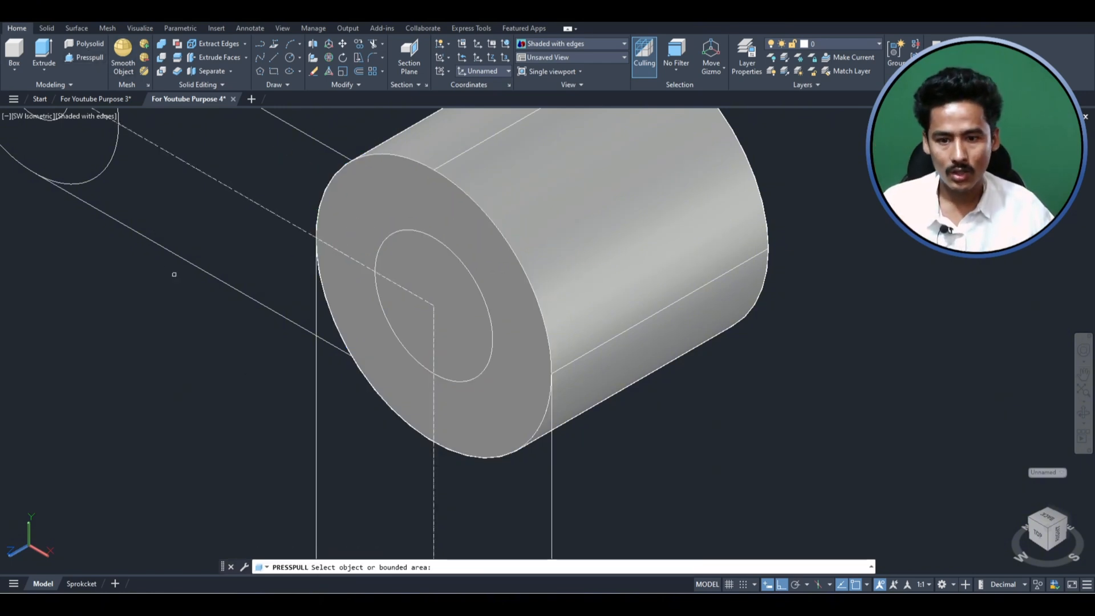
pyautogui.click(438, 290)
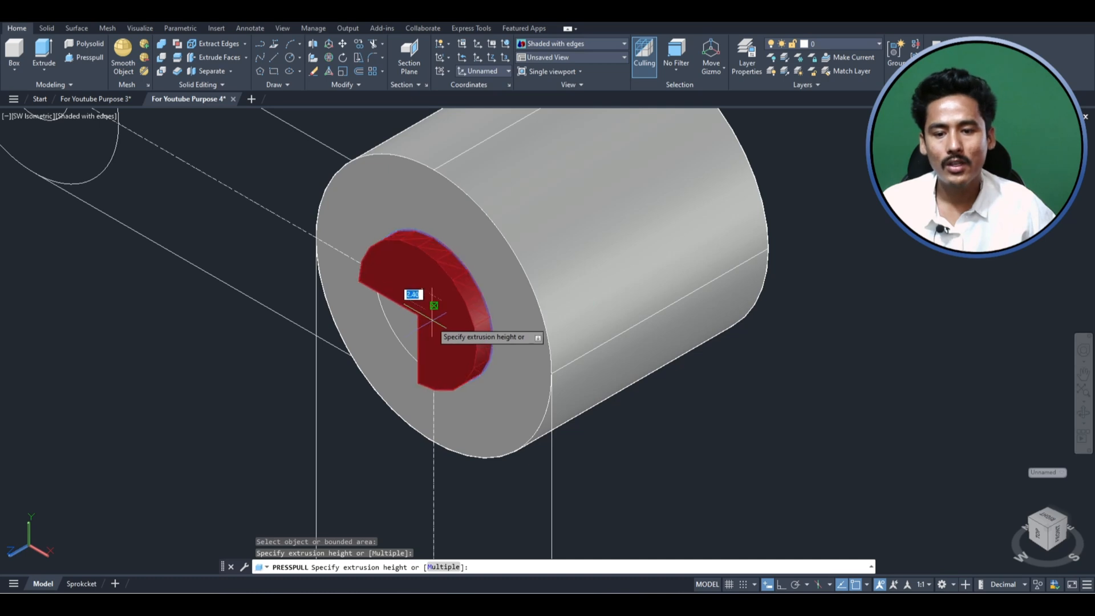
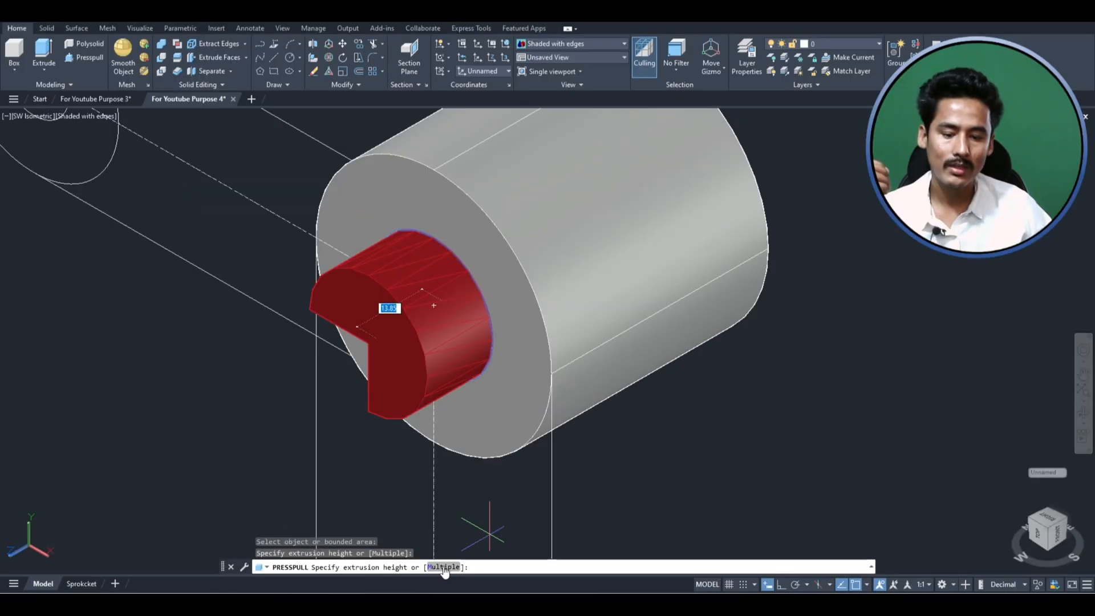
# - Add the remaining area inside the inner circle with the Multiple option and press-pull both areas completely through the cylinder
pyautogui.click(444, 567)
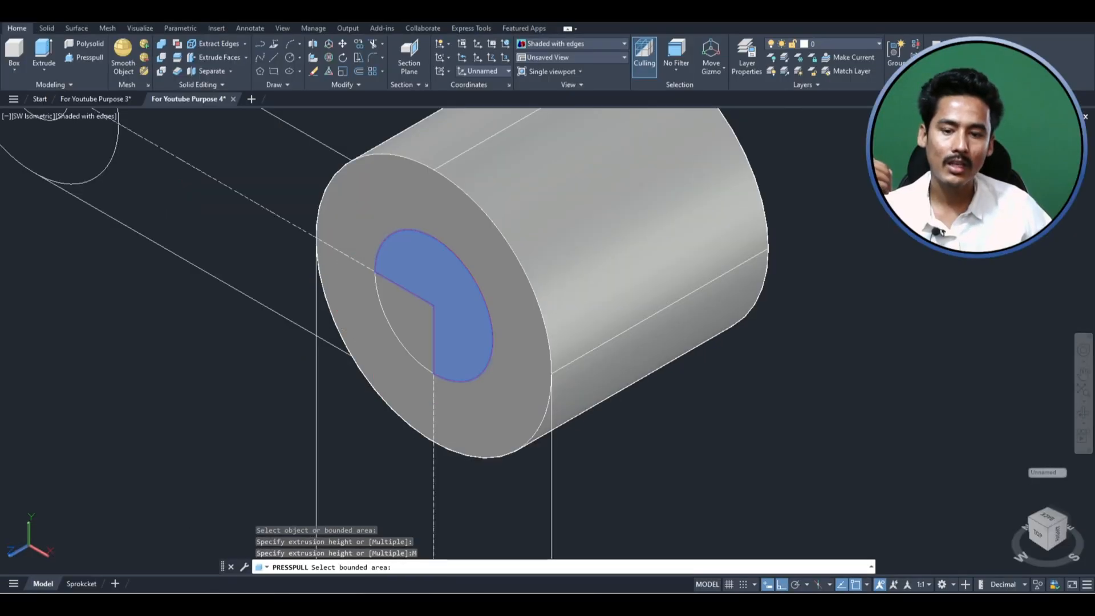
pyautogui.click(413, 312)
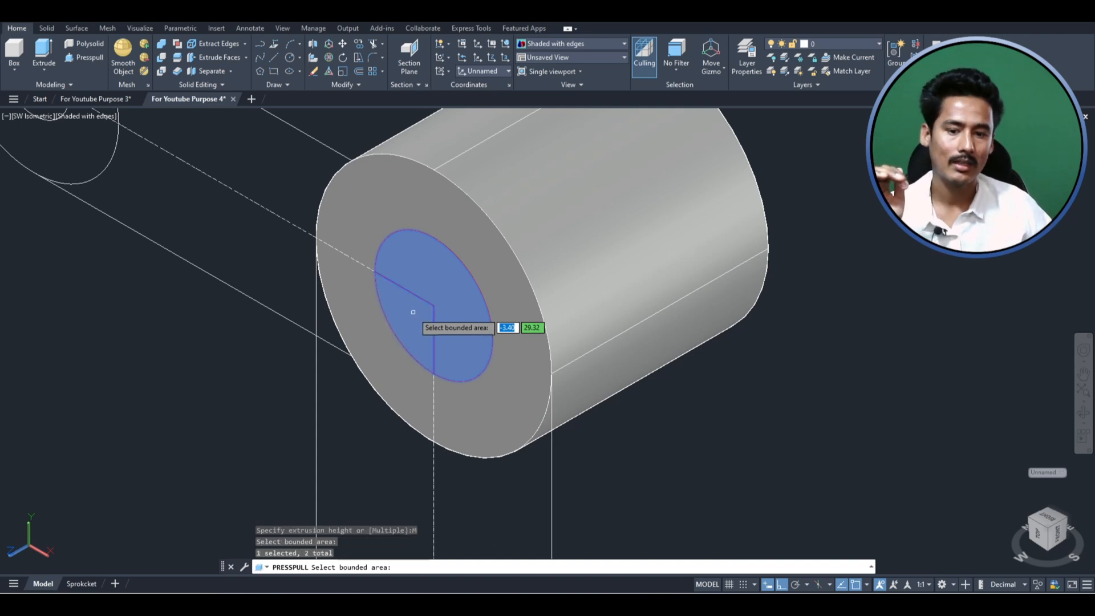
pyautogui.press('Return')
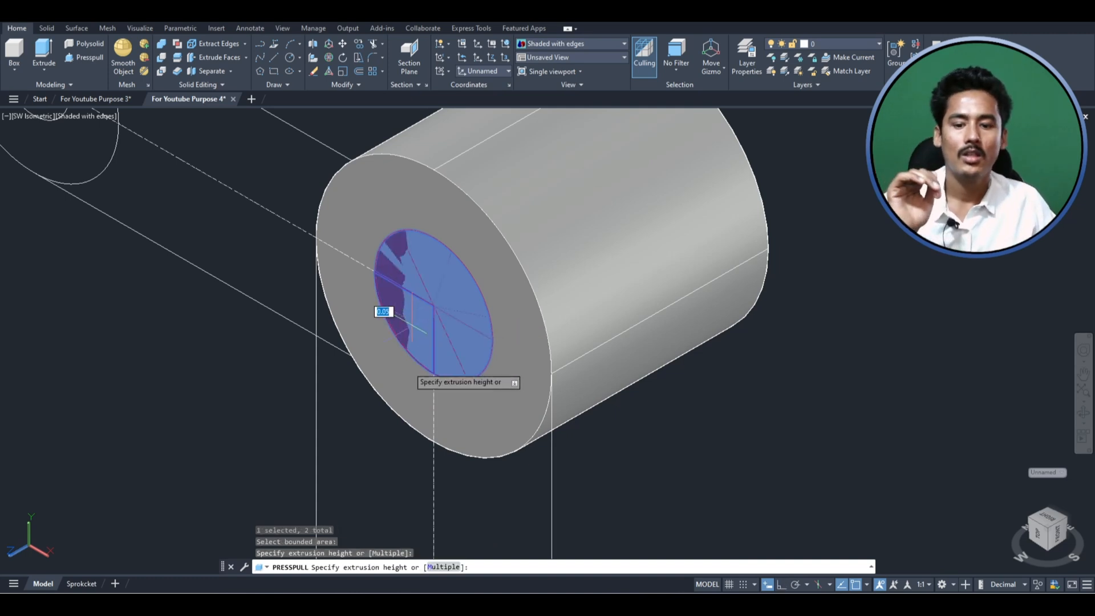
pyautogui.scroll(-2, 320, 425)
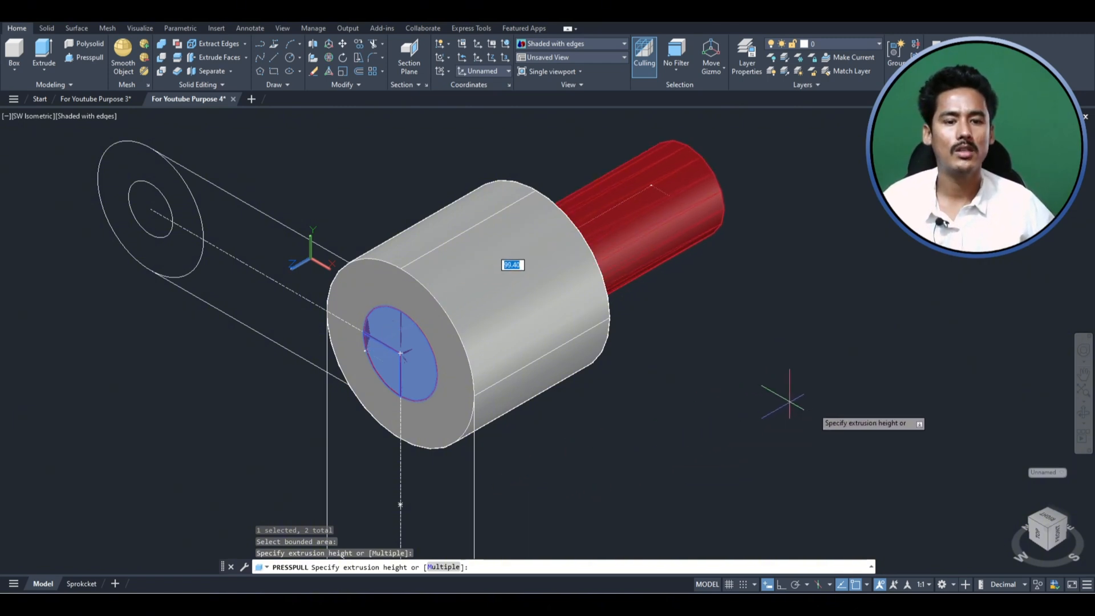
pyautogui.click(824, 395)
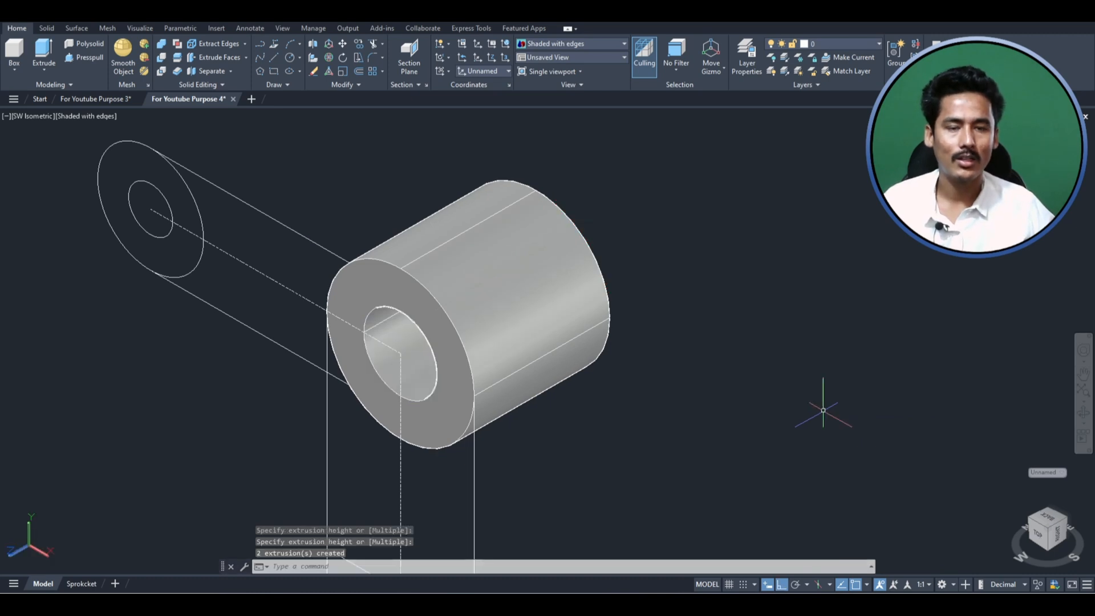
pyautogui.doubleClick(885, 399)
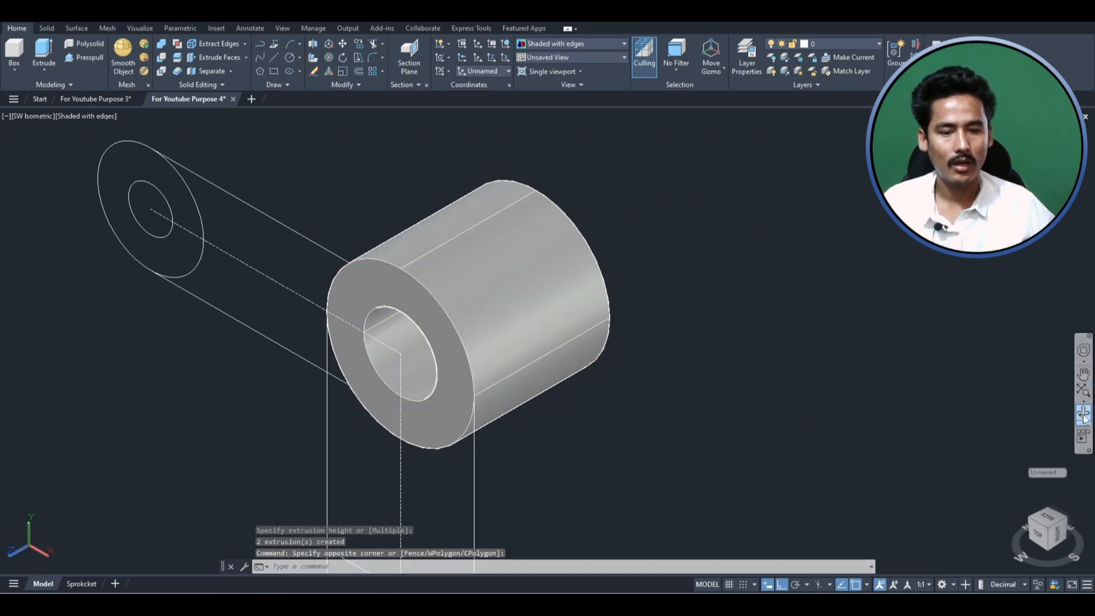
# - Move the bored cylinder 23 forward along its axis in the +Z direction
pyautogui.click(1084, 415)
pyautogui.moveTo(413, 365)
pyautogui.mouseDown()
pyautogui.moveTo(448, 328)
pyautogui.moveTo(435, 294)
pyautogui.moveTo(444, 315)
pyautogui.moveTo(416, 342)
pyautogui.moveTo(430, 353)
pyautogui.mouseUp()
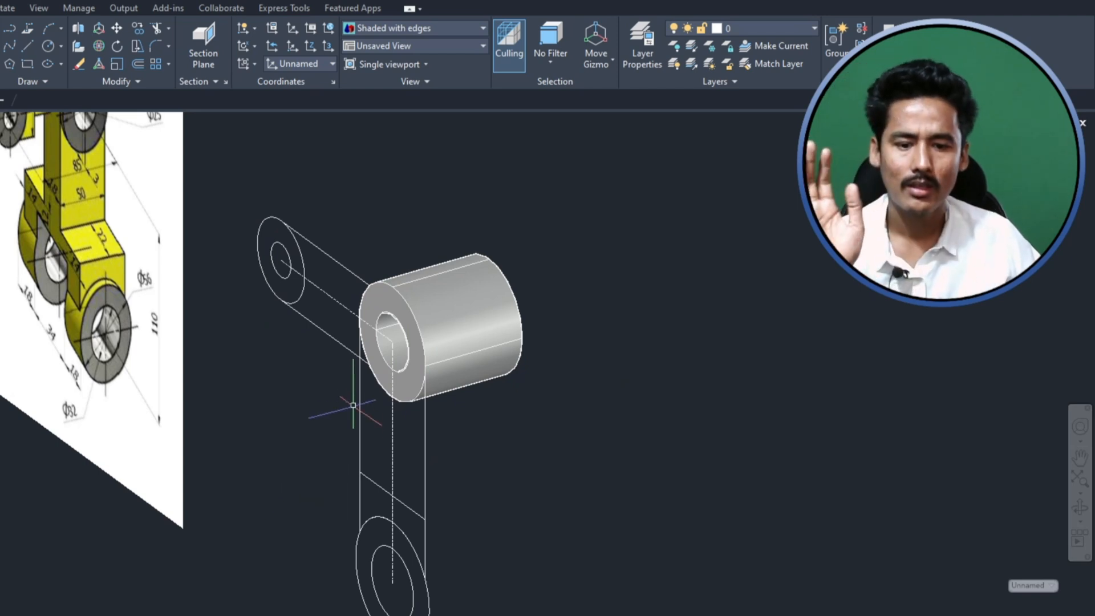
pyautogui.scroll(2, 353, 346)
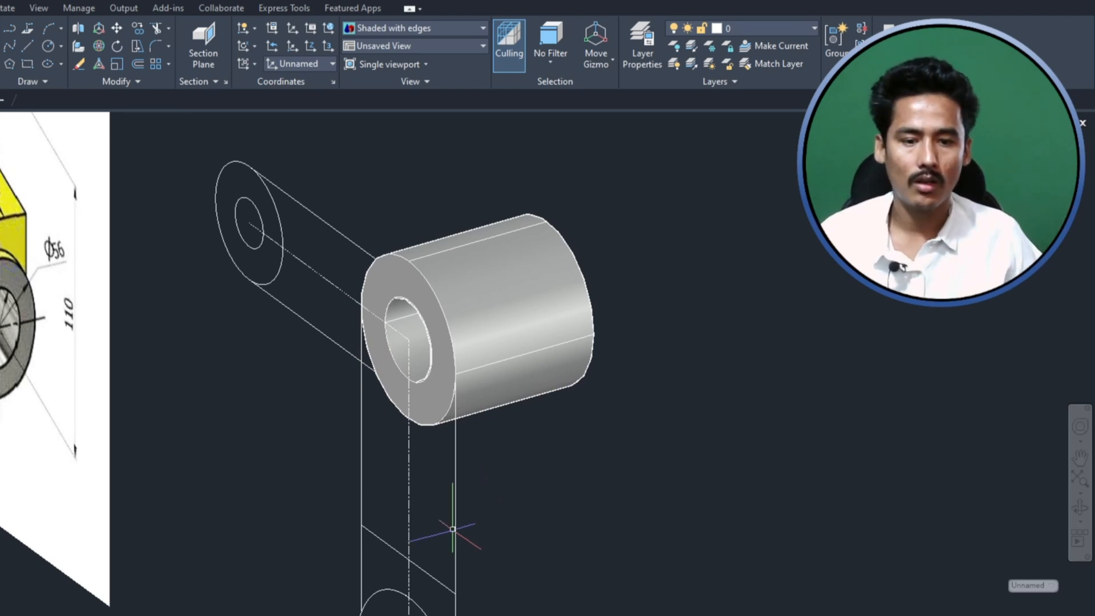
pyautogui.scroll(-2, 456, 526)
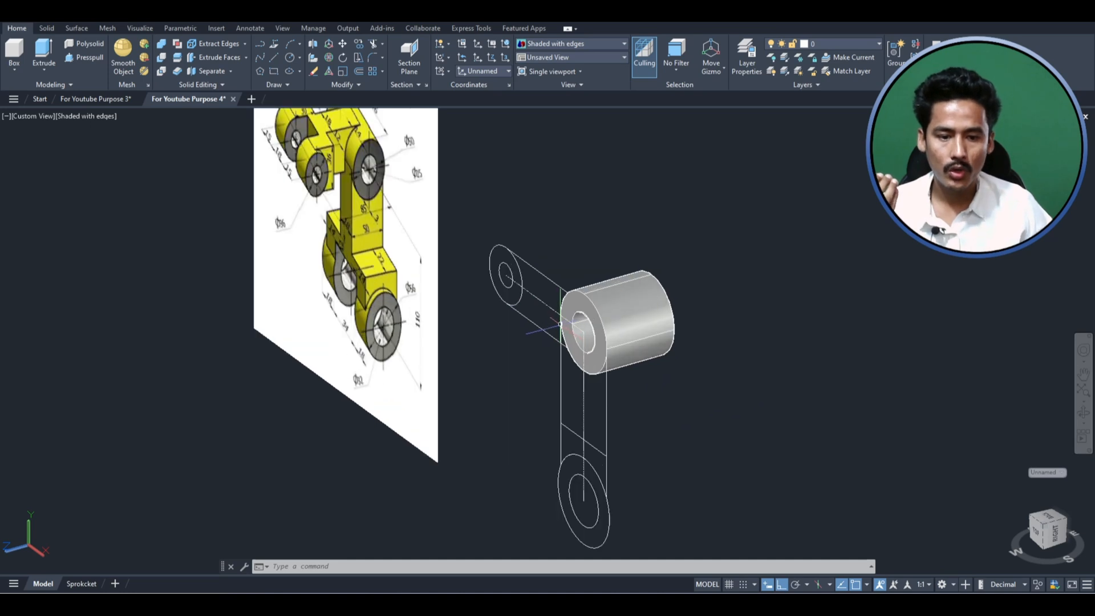
pyautogui.scroll(2, 668, 357)
pyautogui.click(717, 387)
pyautogui.click(605, 228)
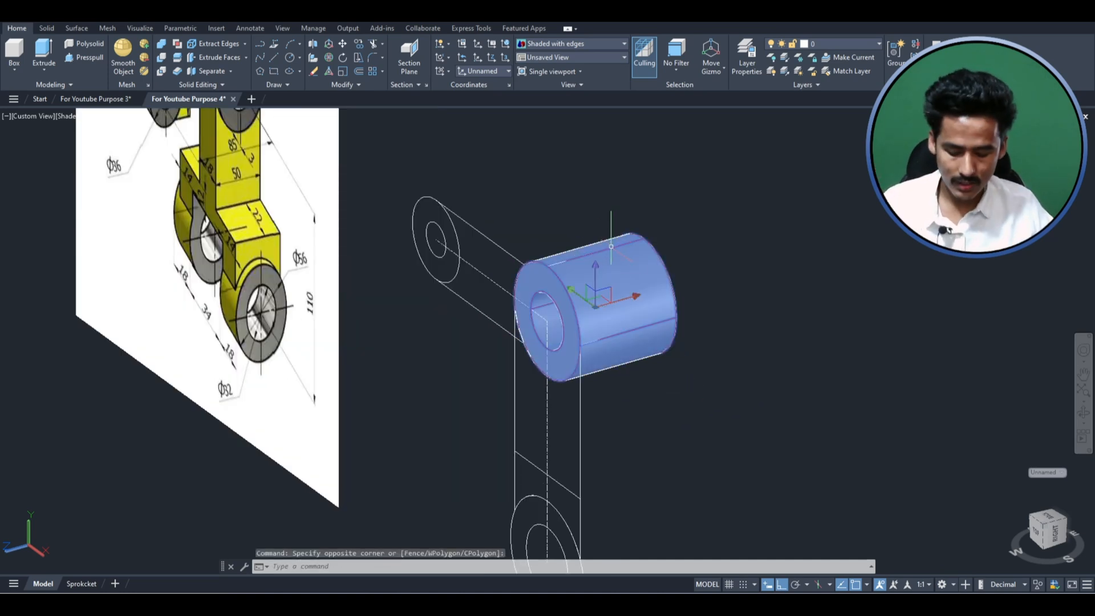
pyautogui.write('m')
pyautogui.press('Return')
pyautogui.click(978, 347)
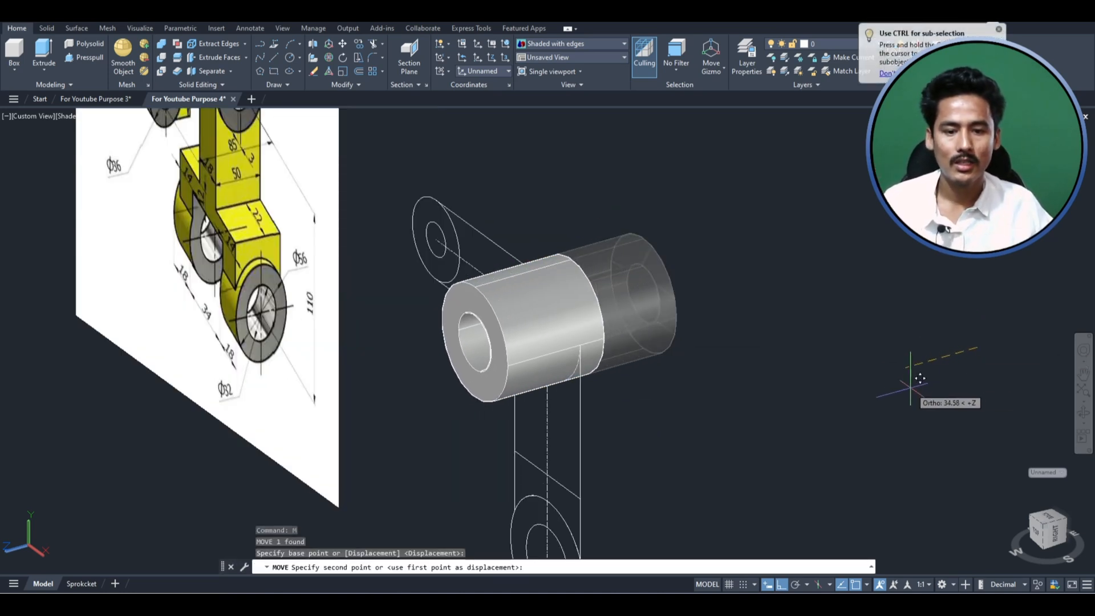
pyautogui.scroll(-2, 919, 378)
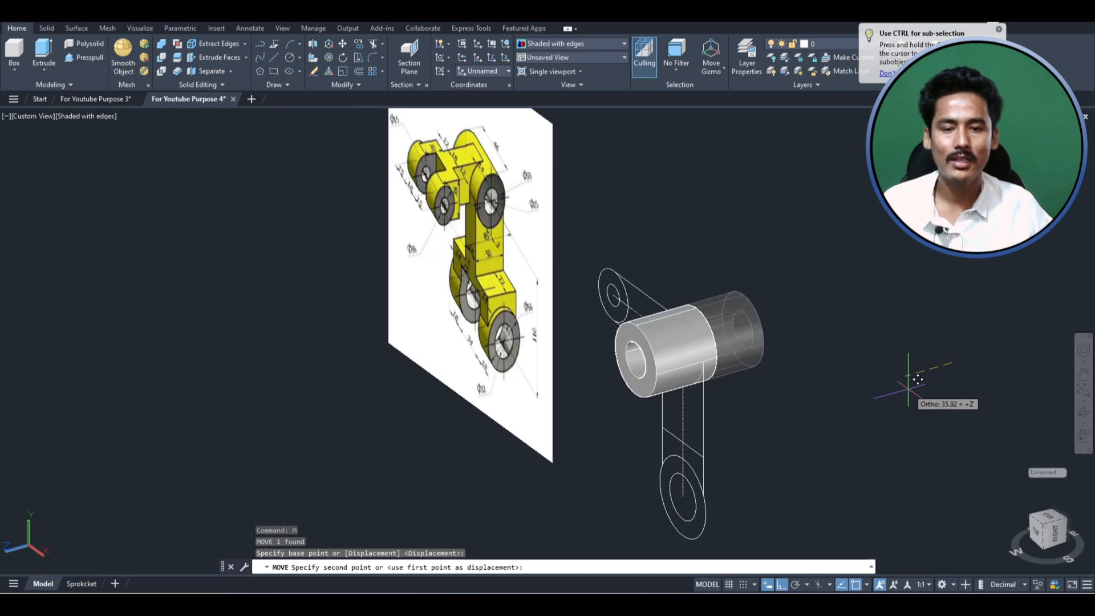
pyautogui.scroll(2, 917, 380)
pyautogui.write('23')
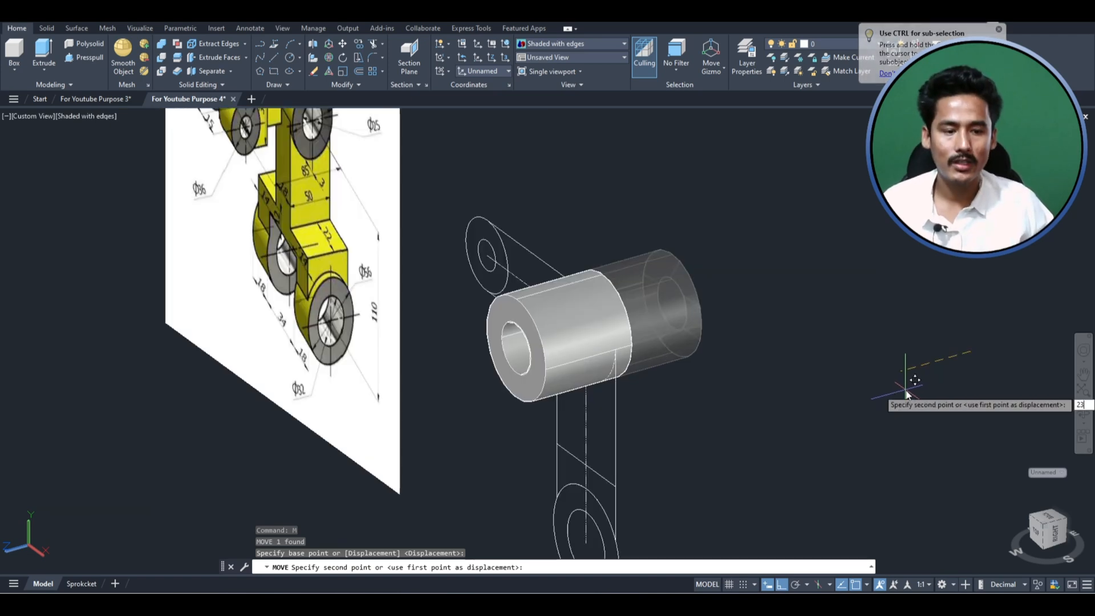
pyautogui.press('Return')
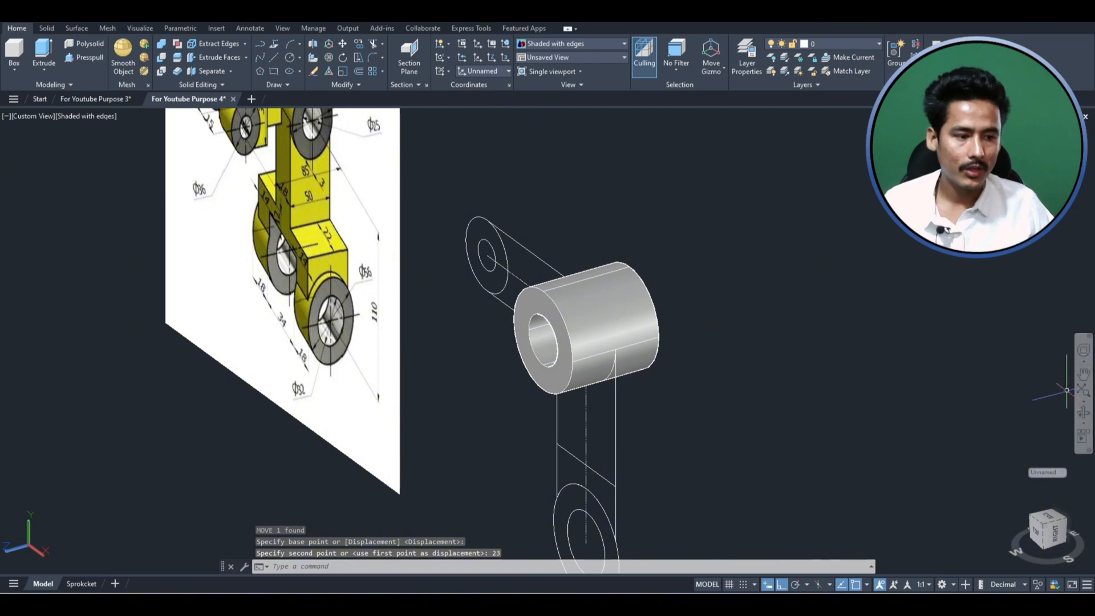
# - Examine the lower fork in the reference image for the widths of its two rings and the gap between them
pyautogui.click(1083, 412)
pyautogui.moveTo(994, 411); pyautogui.dragTo(534, 393)
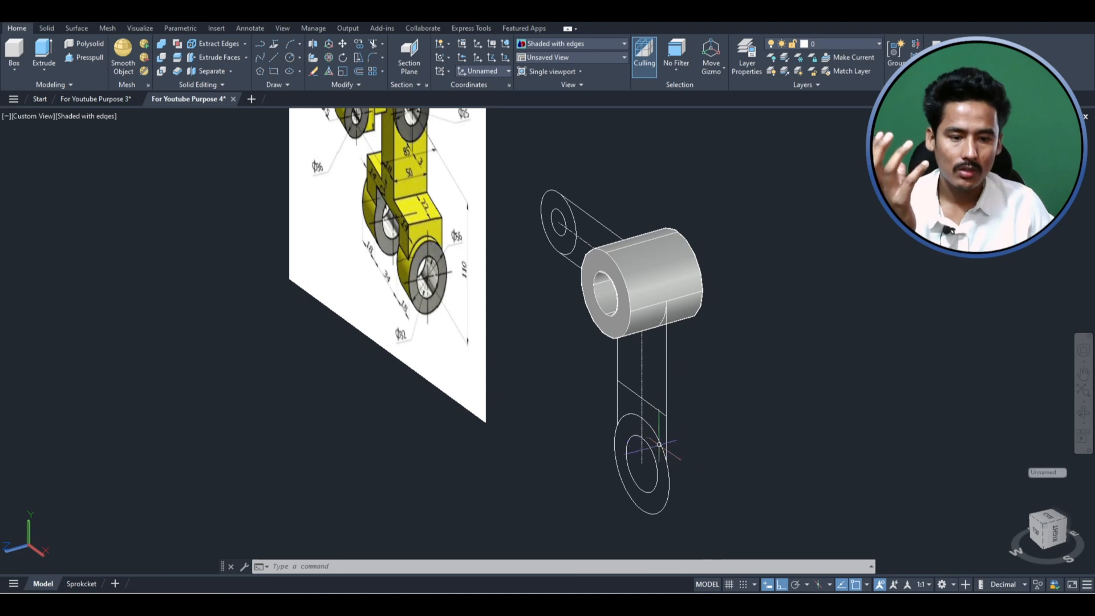
pyautogui.scroll(1, 659, 445)
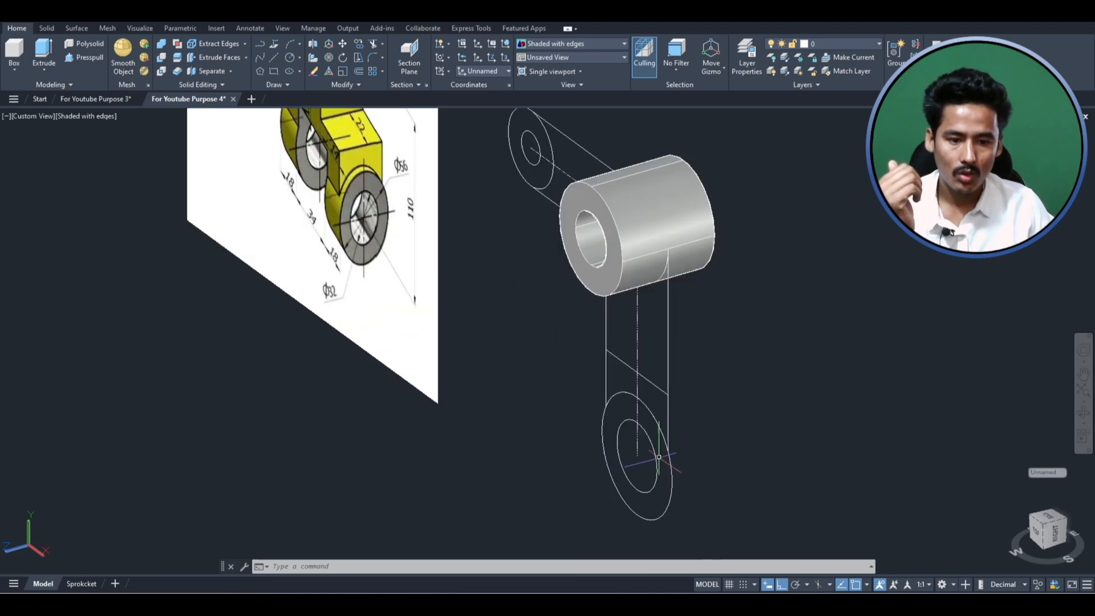
pyautogui.scroll(-2, 608, 448)
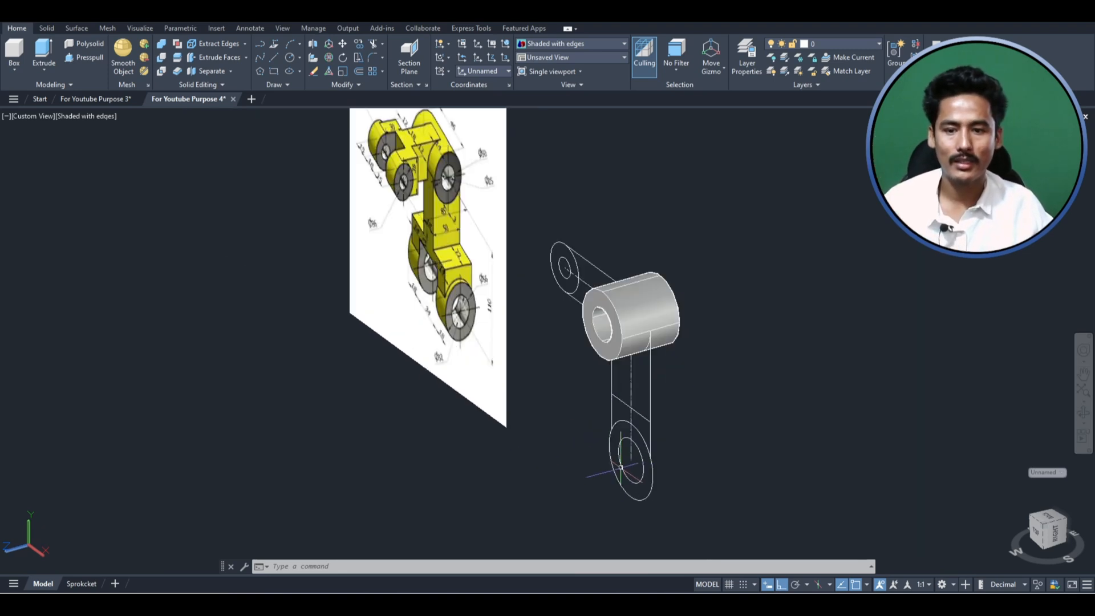
pyautogui.scroll(4, 462, 321)
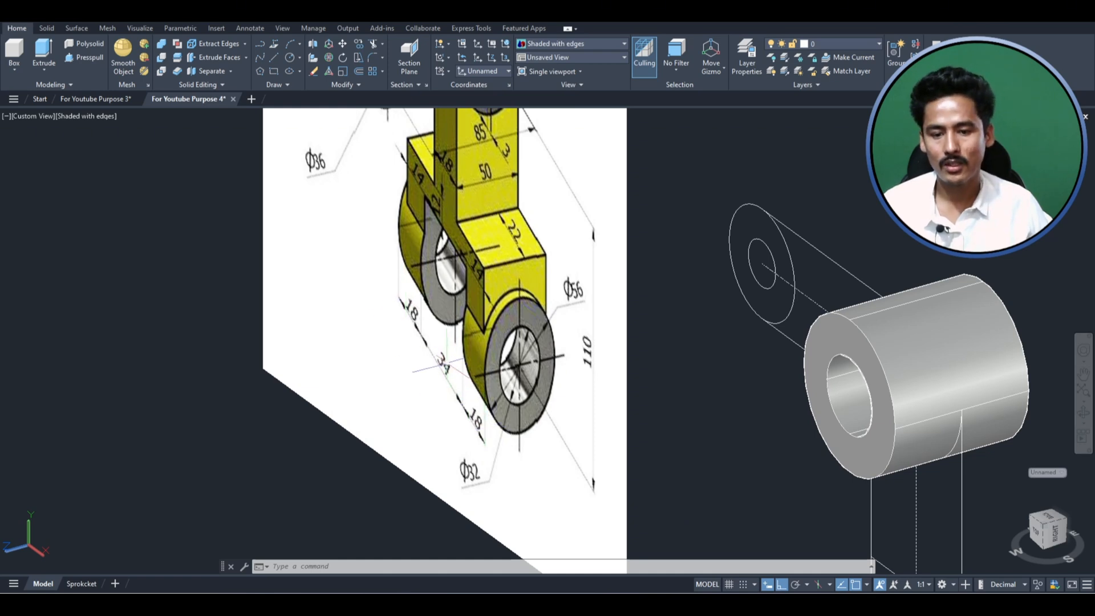
pyautogui.scroll(-3, 420, 317)
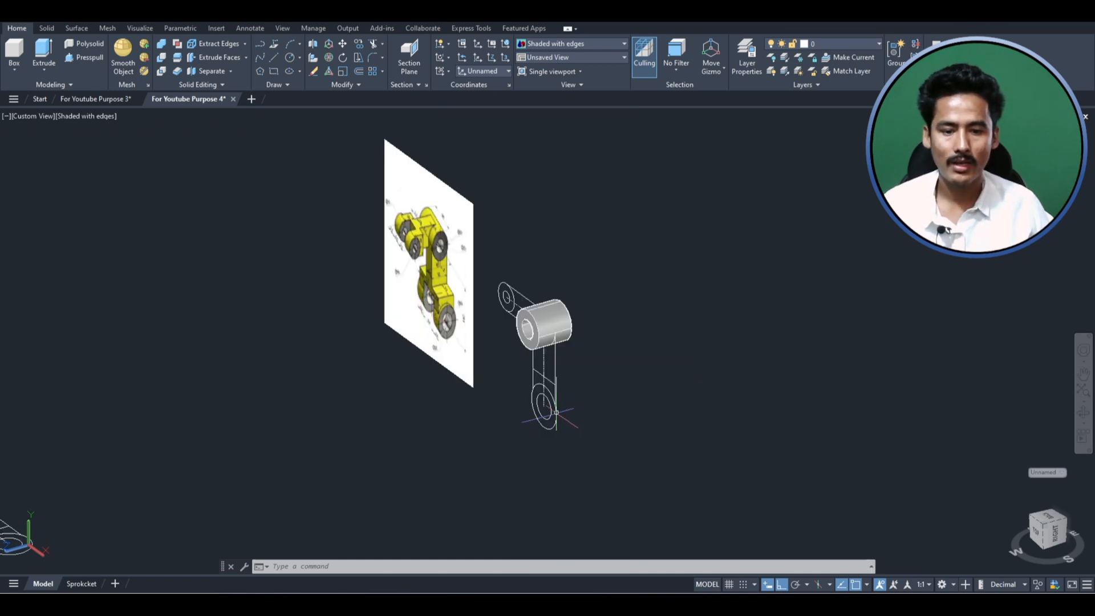
pyautogui.scroll(2, 560, 415)
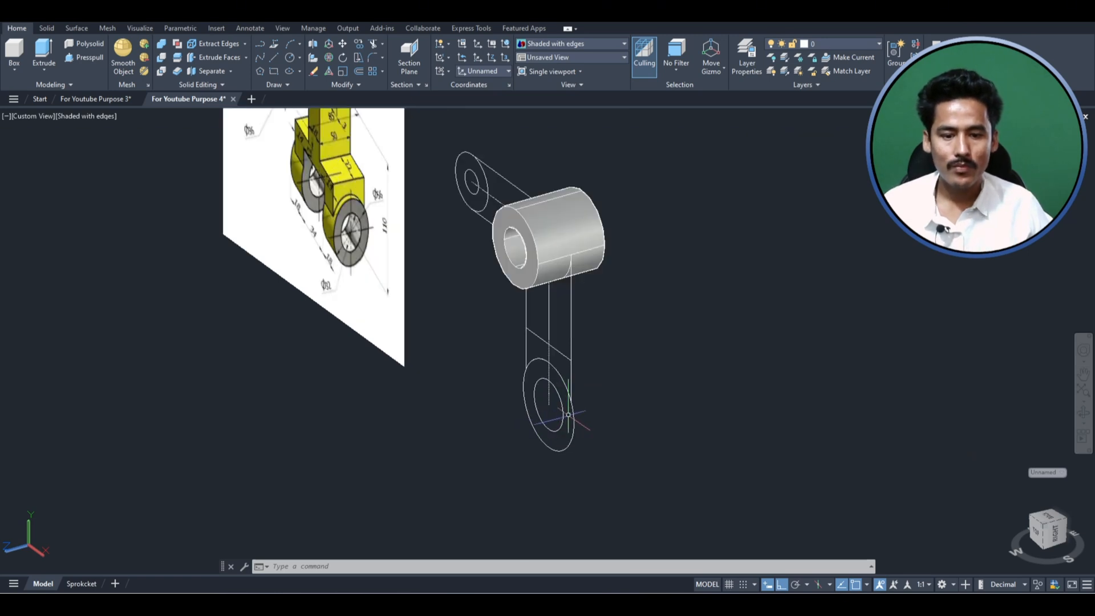
pyautogui.click(589, 425)
pyautogui.press('Escape')
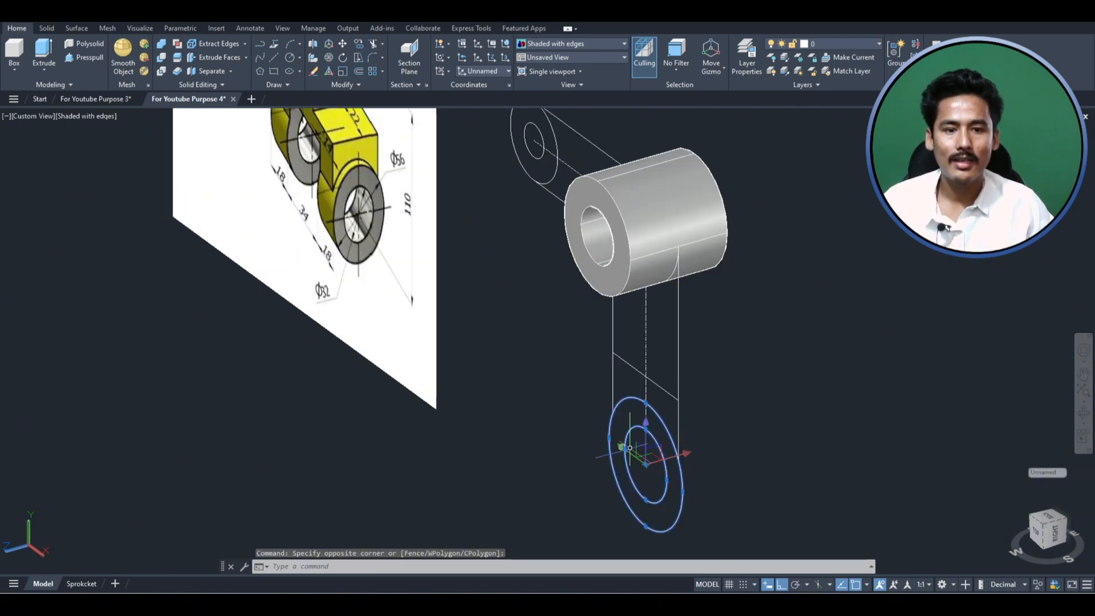
pyautogui.scroll(-2, 631, 447)
pyautogui.scroll(4, 400, 268)
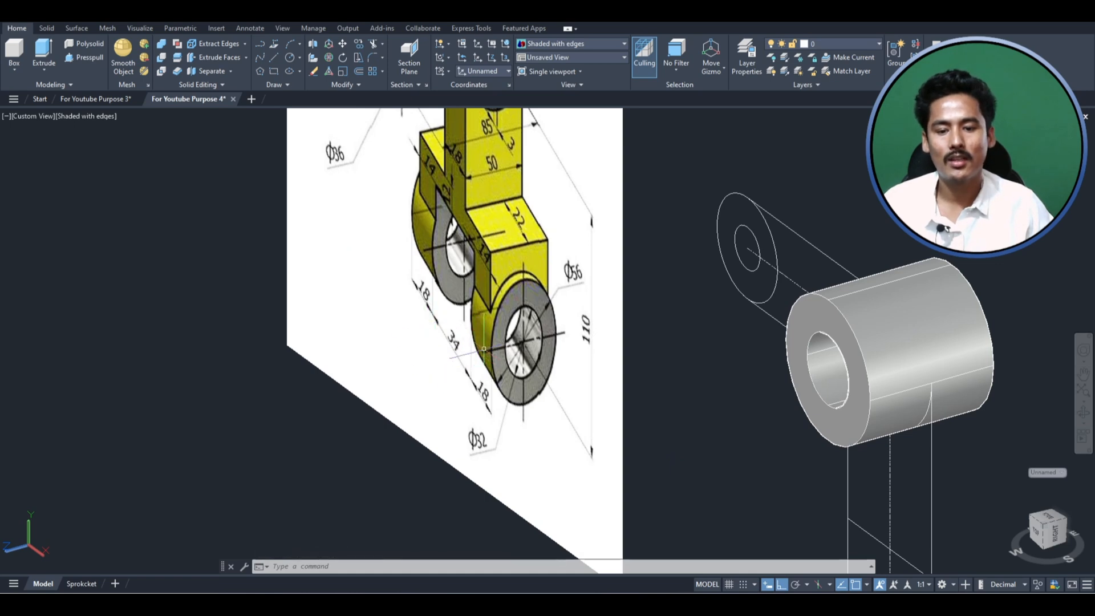
pyautogui.scroll(2, 444, 317)
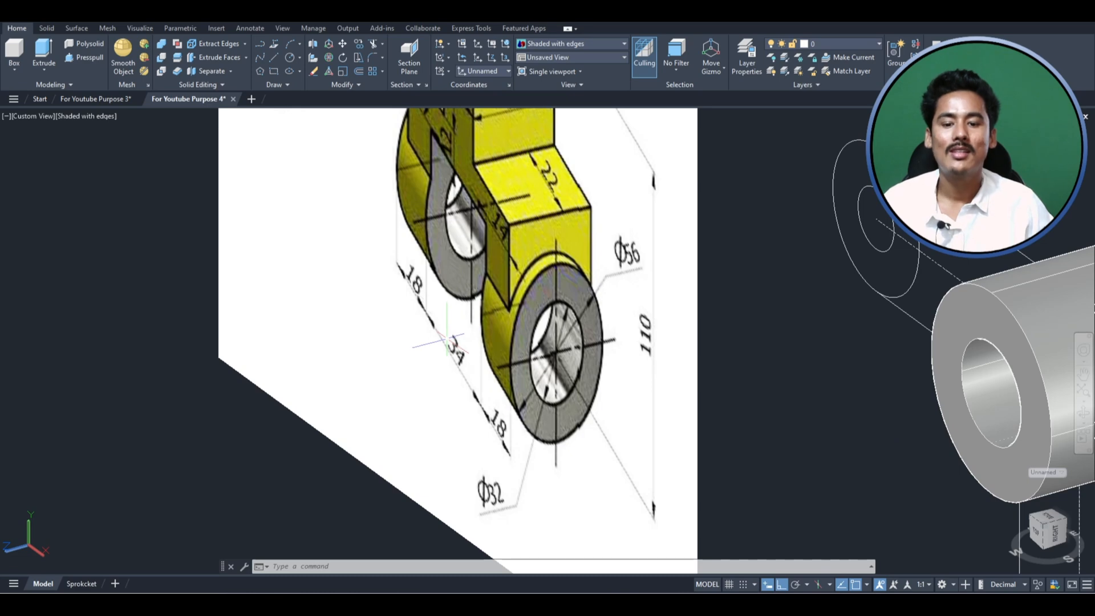
pyautogui.scroll(-4, 411, 319)
pyautogui.scroll(1, 605, 502)
pyautogui.scroll(2, 651, 468)
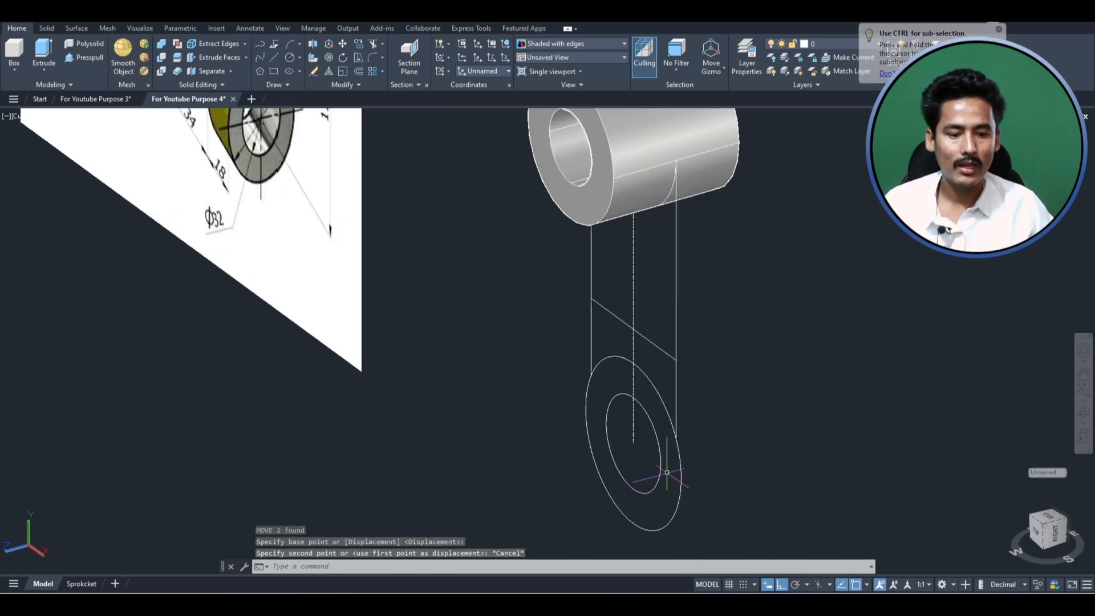
# - Copy the two concentric circles at the vertical arm's lower end 17 along the Z axis in both the forward and backward directions
pyautogui.click(666, 472)
pyautogui.click(647, 475)
pyautogui.write('Co')
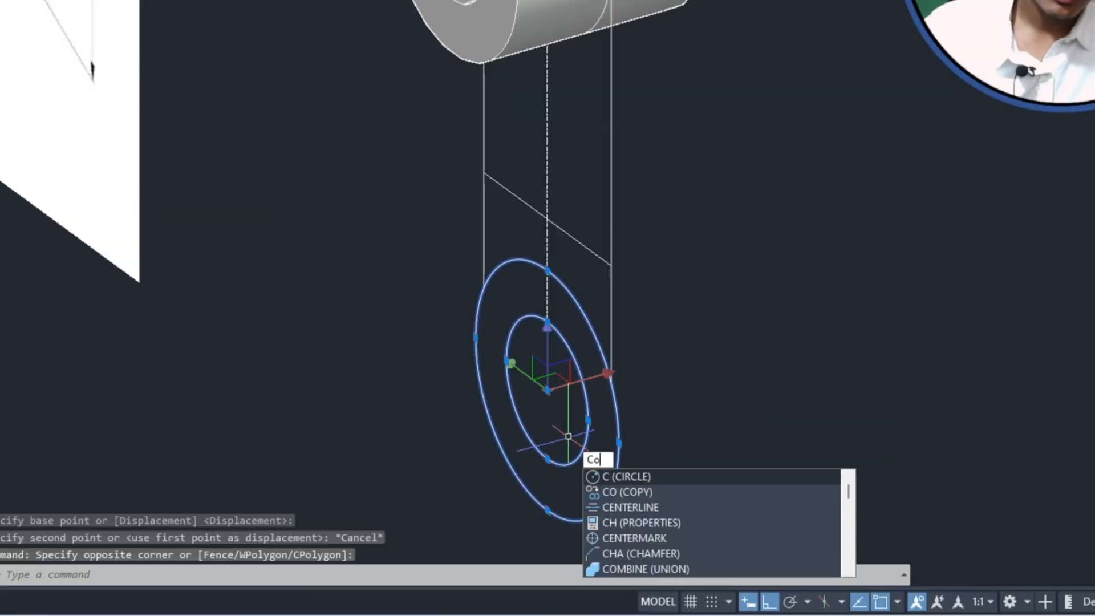
pyautogui.press('Return')
pyautogui.click(760, 401)
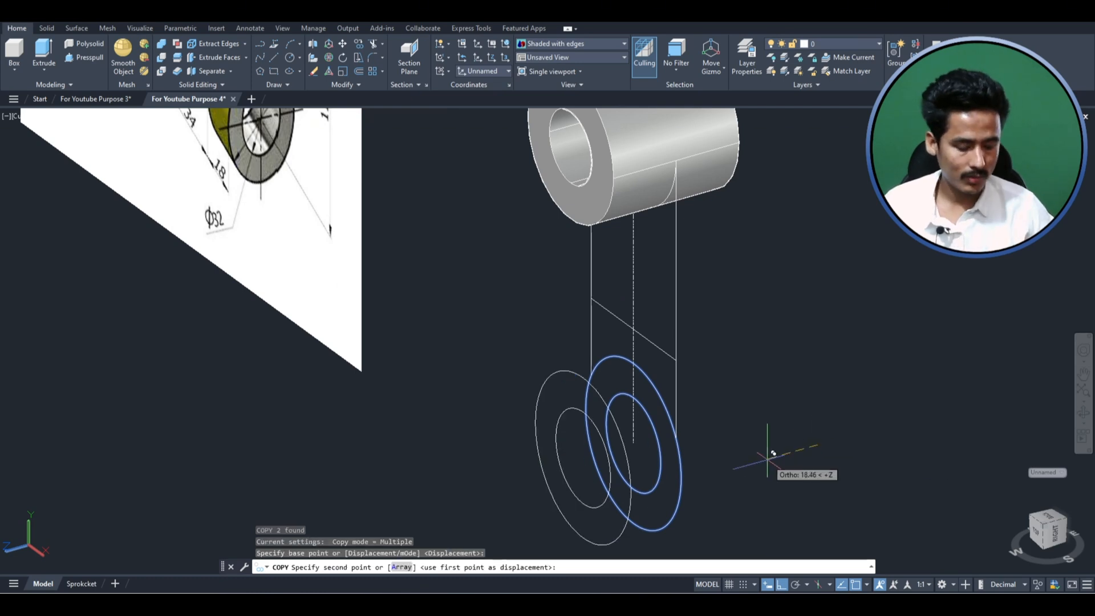
pyautogui.write('17')
pyautogui.press('Return')
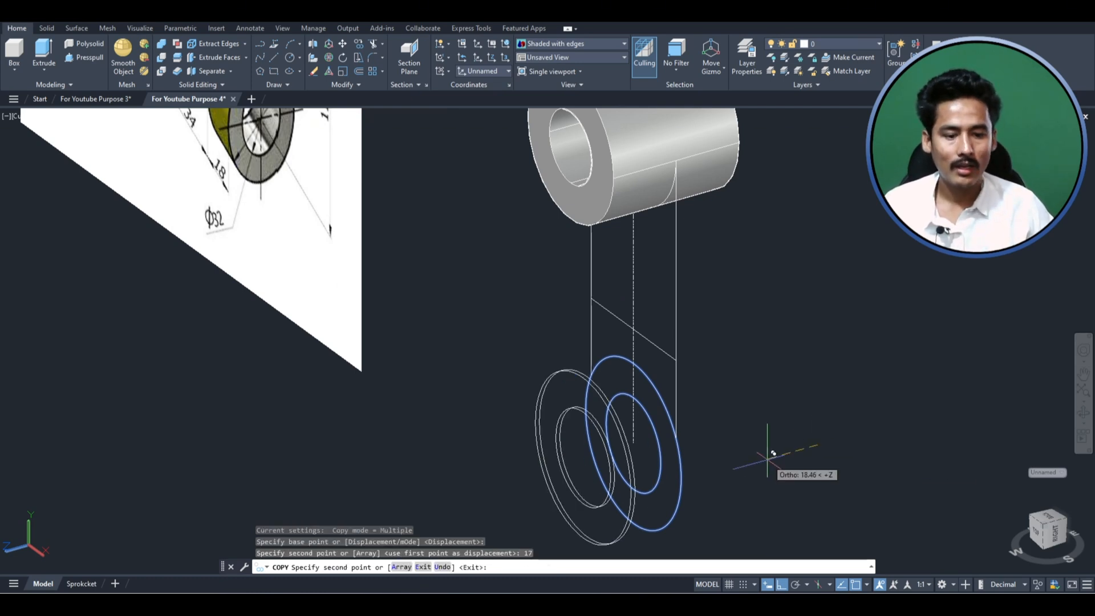
pyautogui.write('17')
pyautogui.press('Return')
pyautogui.press('Escape')
# - Delete the original pair of concentric circles between the two copies at the vertical arm's lower end
pyautogui.scroll(-1, 580, 351)
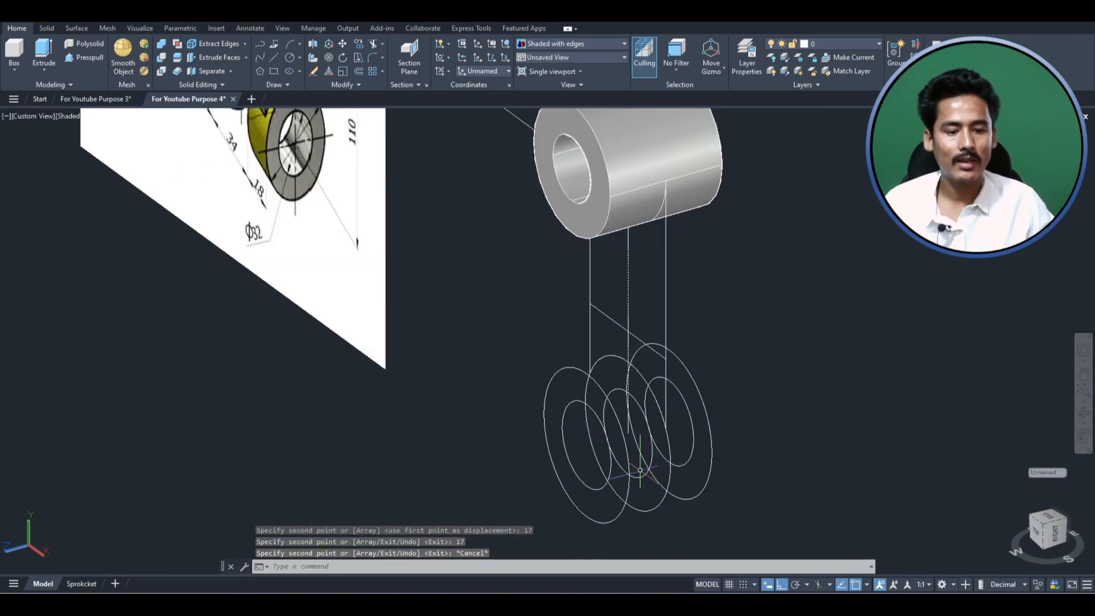
pyautogui.click(642, 526)
pyautogui.click(643, 464)
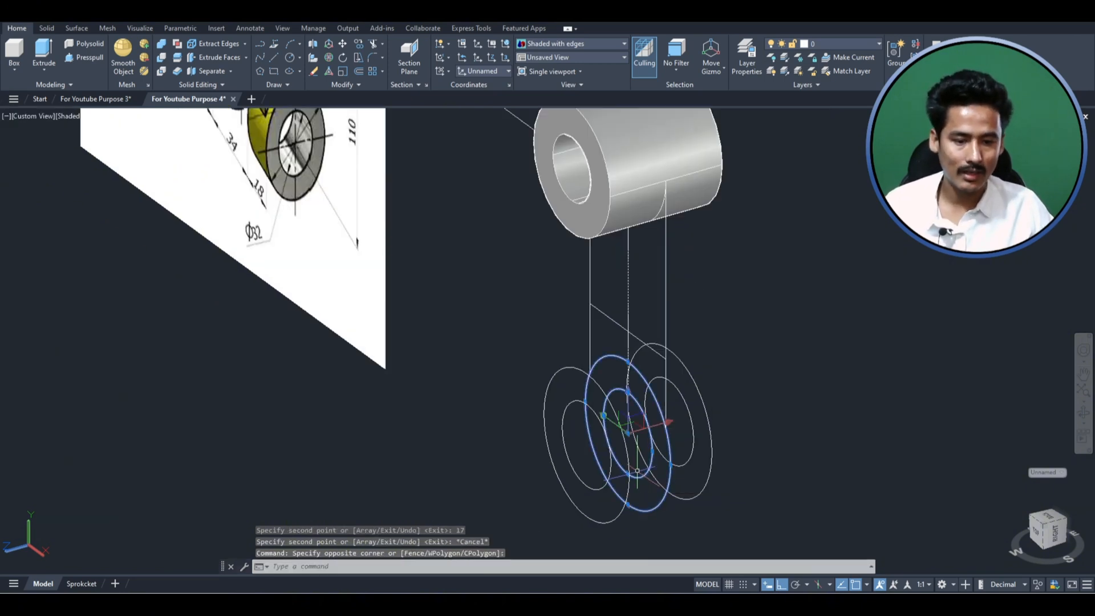
pyautogui.press('Delete')
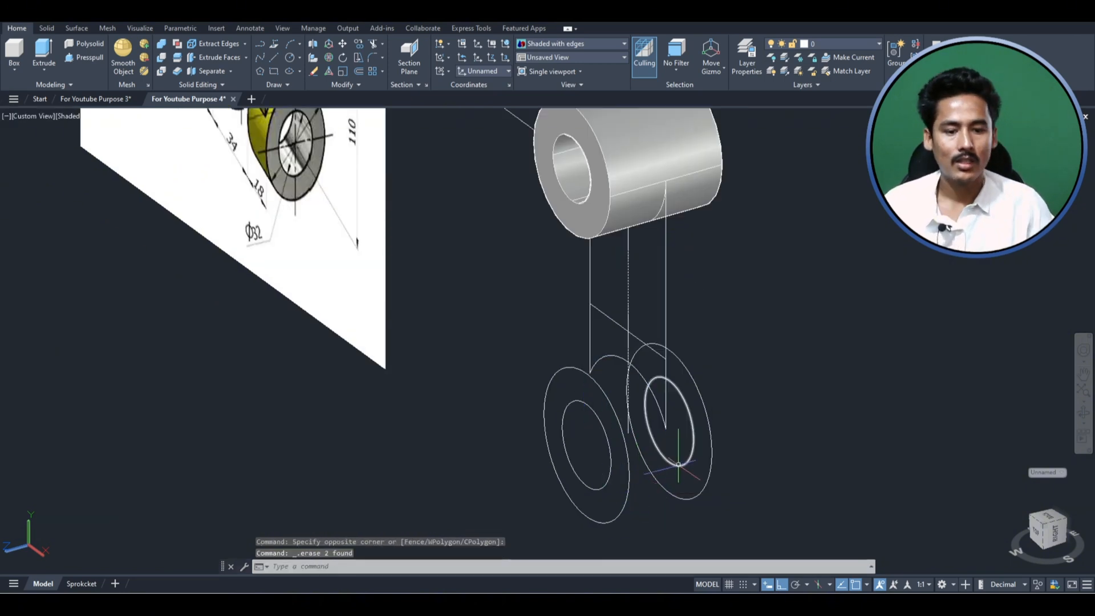
# - Extrude the front outer circle at the vertical arm's lower end 18 forward, away from the rear circle pair
pyautogui.scroll(-4, 620, 422)
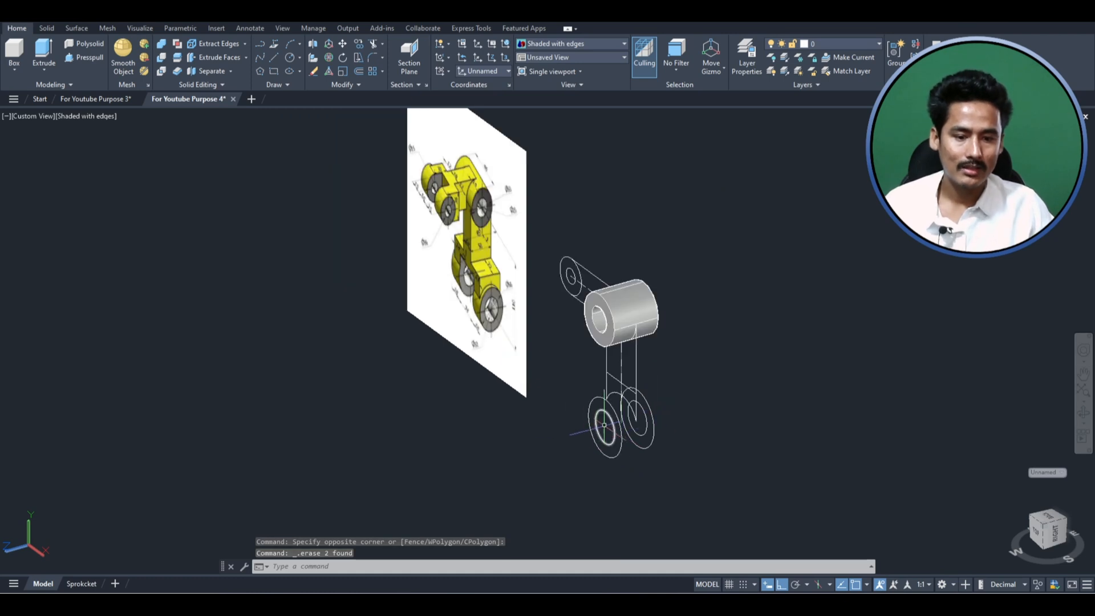
pyautogui.scroll(3, 629, 432)
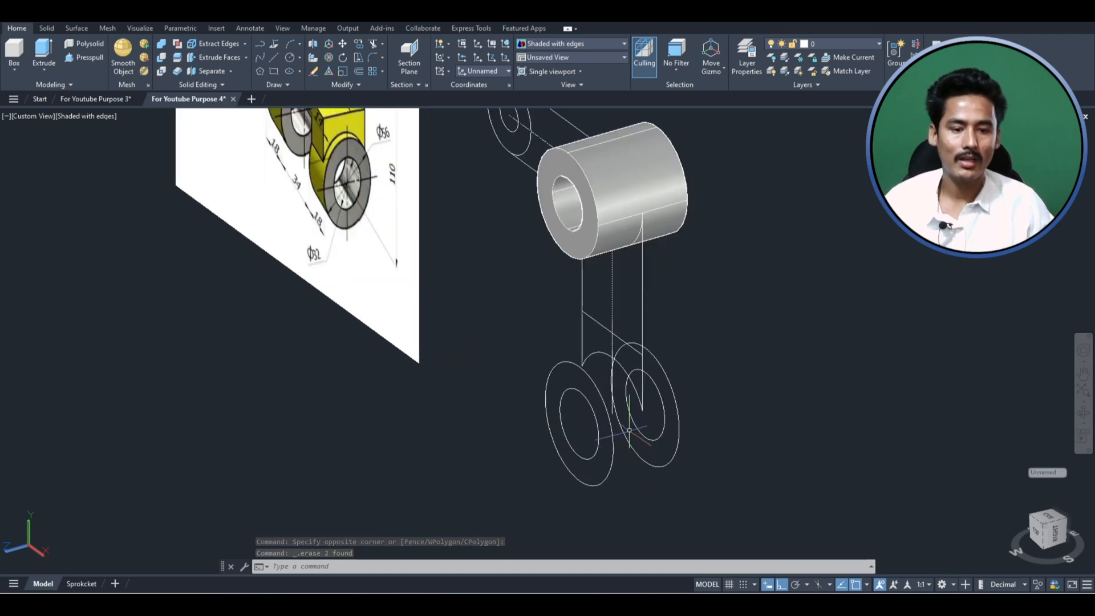
pyautogui.click(619, 491)
pyautogui.click(607, 480)
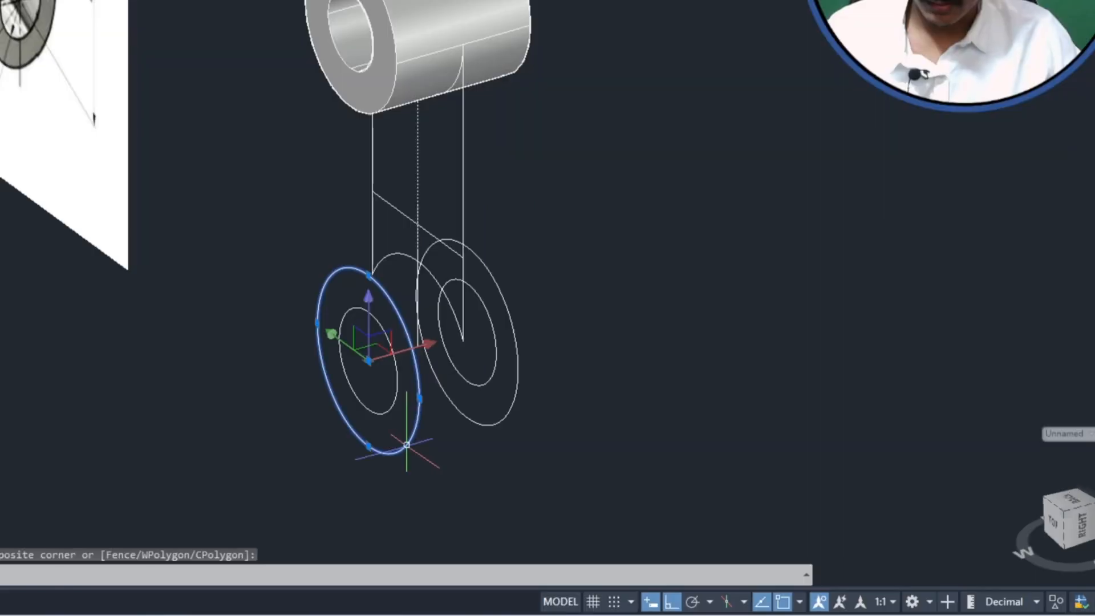
pyautogui.write('EXTR')
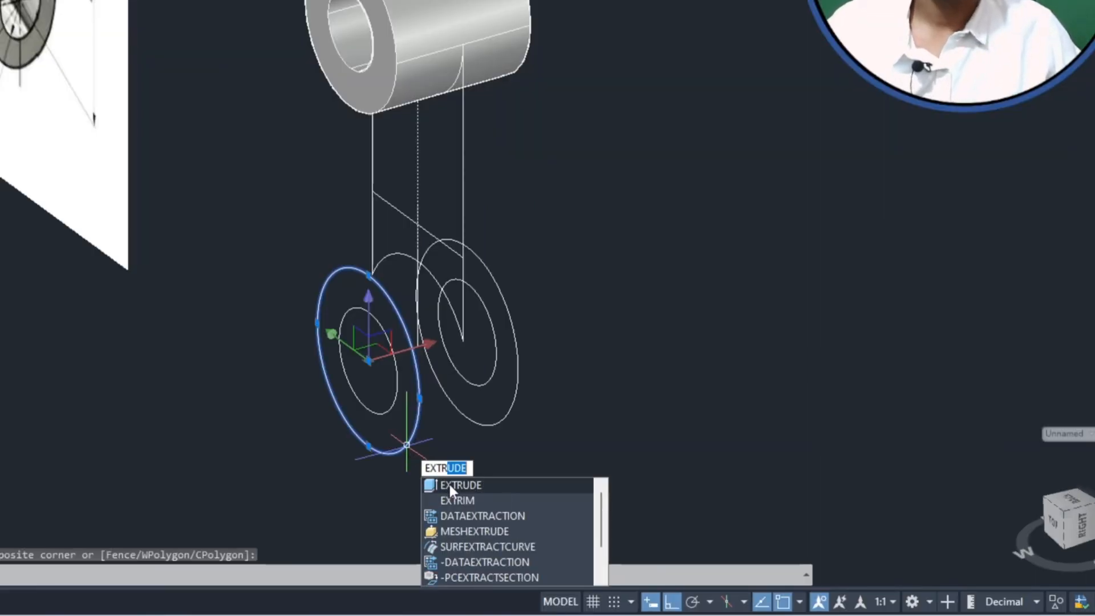
pyautogui.click(454, 485)
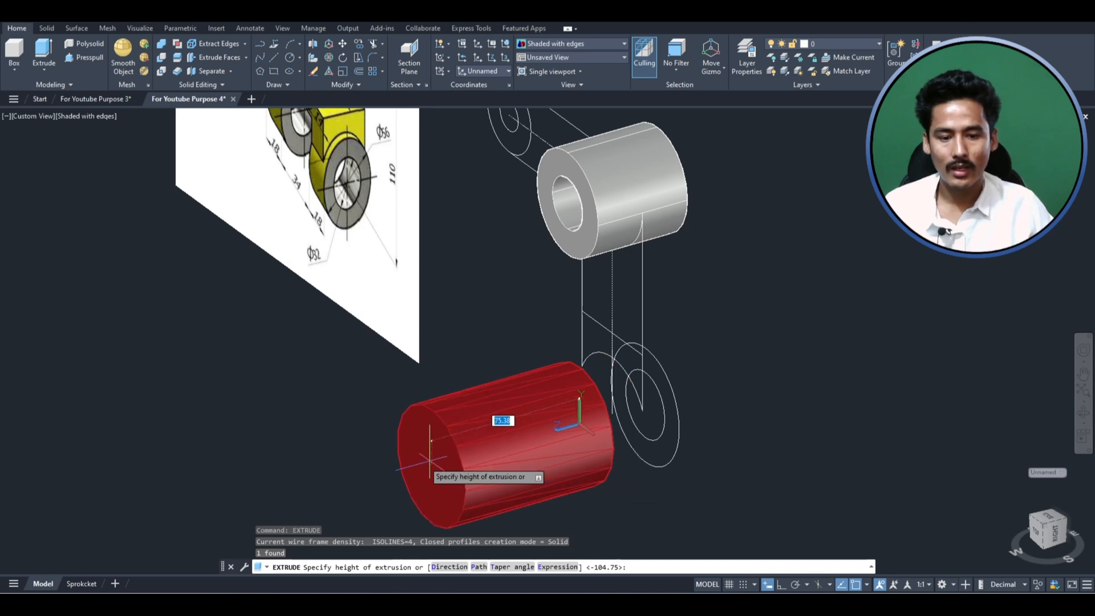
pyautogui.scroll(-2, 429, 459)
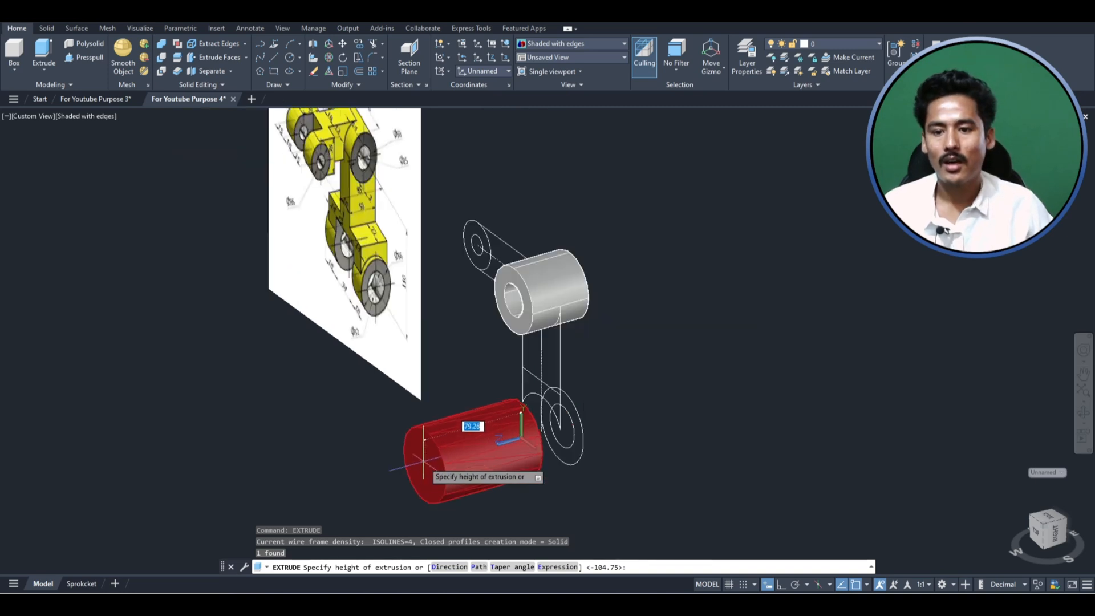
pyautogui.scroll(3, 364, 320)
pyautogui.scroll(-2, 364, 318)
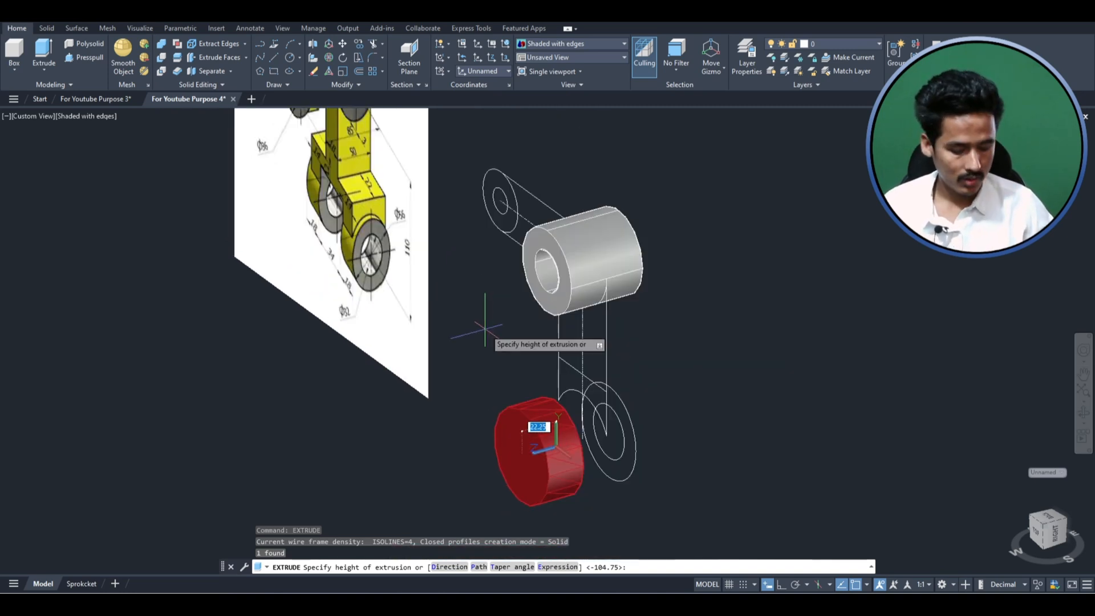
pyautogui.press('Return')
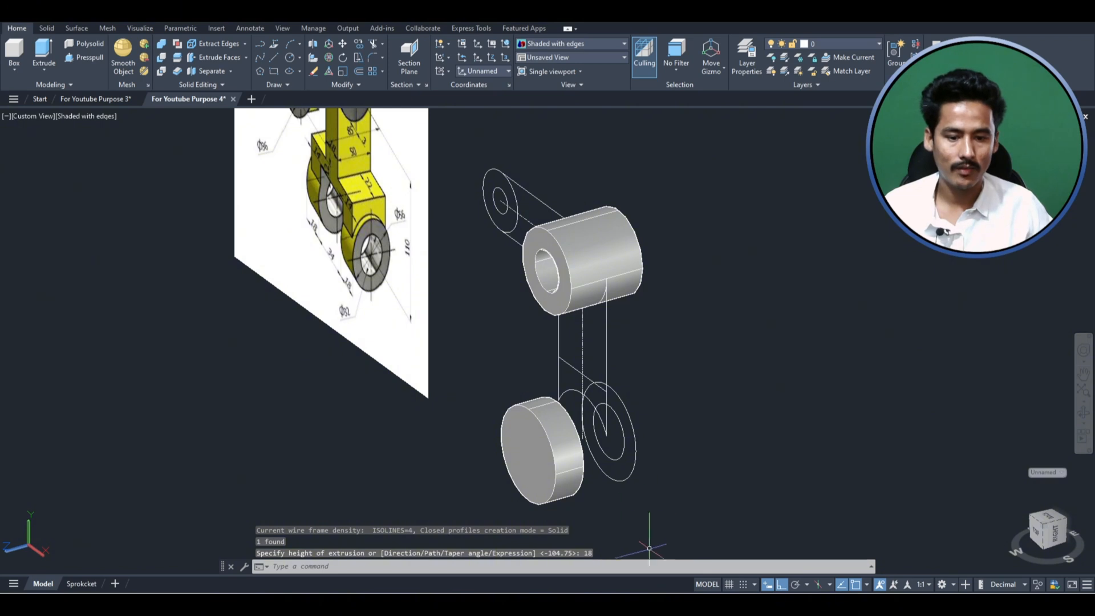
# - Extrude the rear outer circle at the vertical arm's lower end 18 backward, away from the front disc
pyautogui.scroll(2, 485, 450)
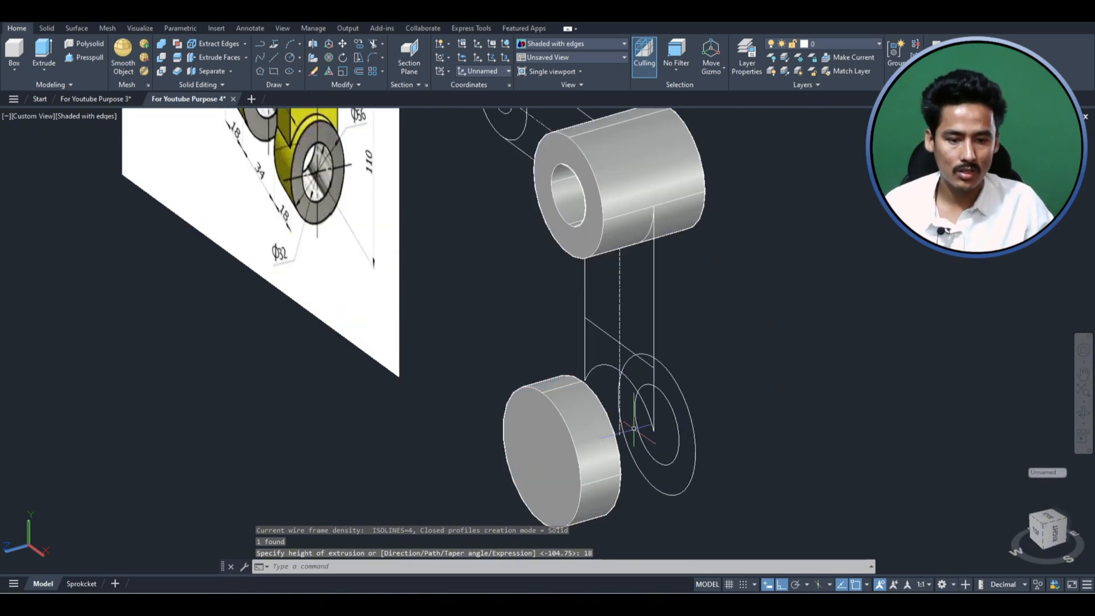
pyautogui.press('space')
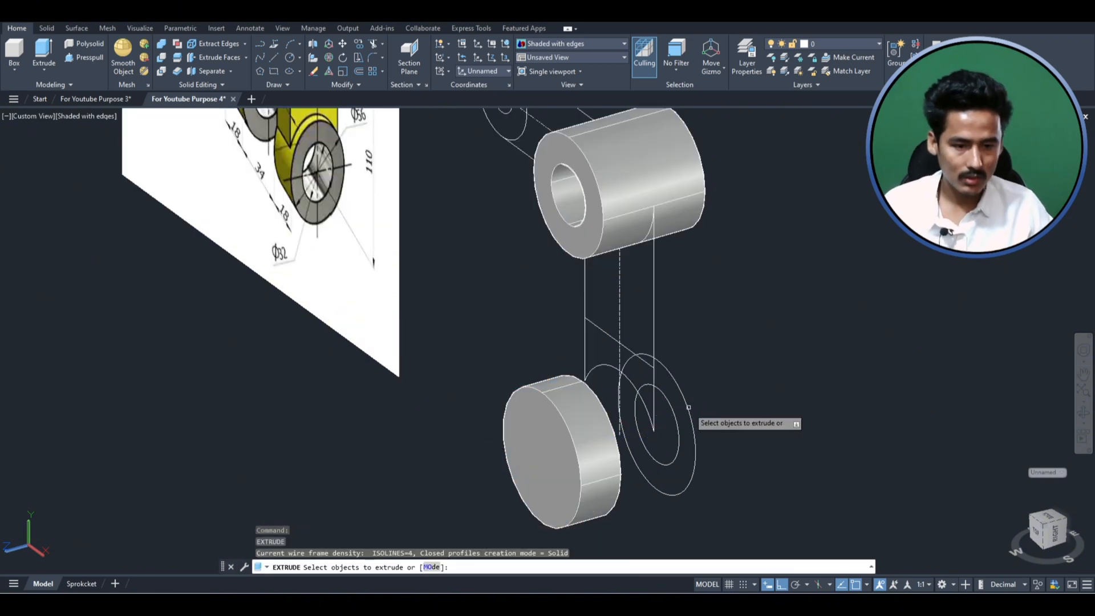
pyautogui.click(651, 453)
pyautogui.press('Return')
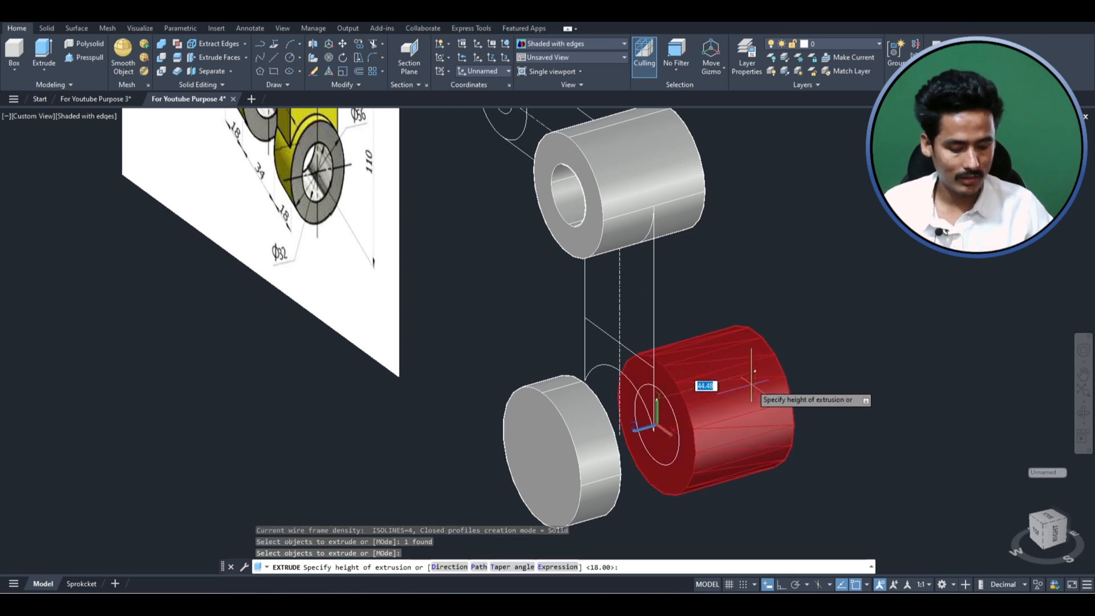
pyautogui.write('18')
pyautogui.press('Return')
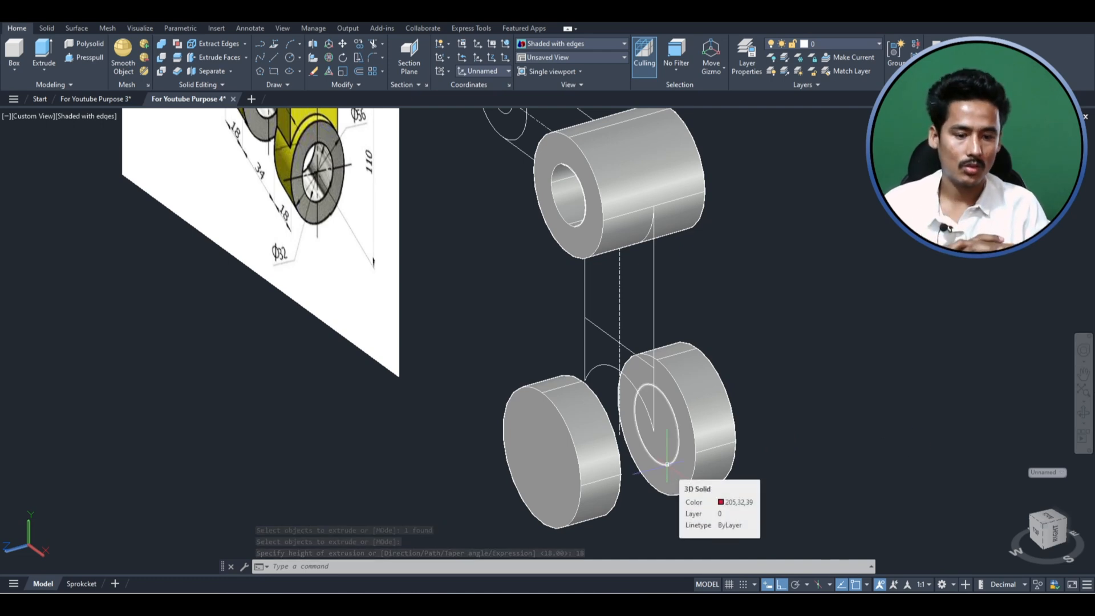
# - Presspull the inner circle of the rear lower disc backward through its full thickness to cut the bore
pyautogui.click(701, 471)
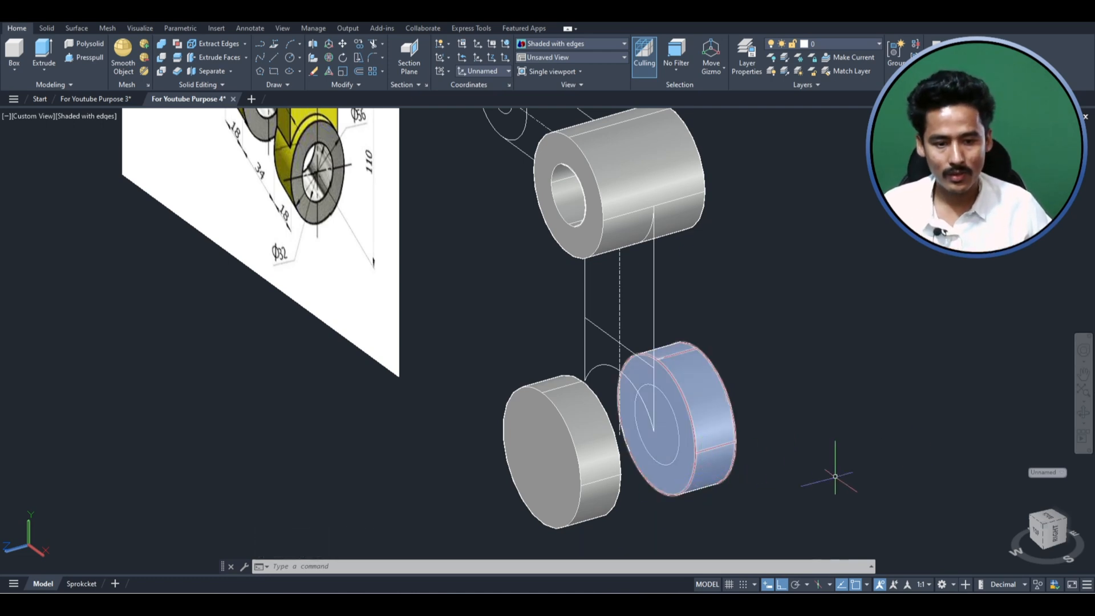
pyautogui.press('Escape')
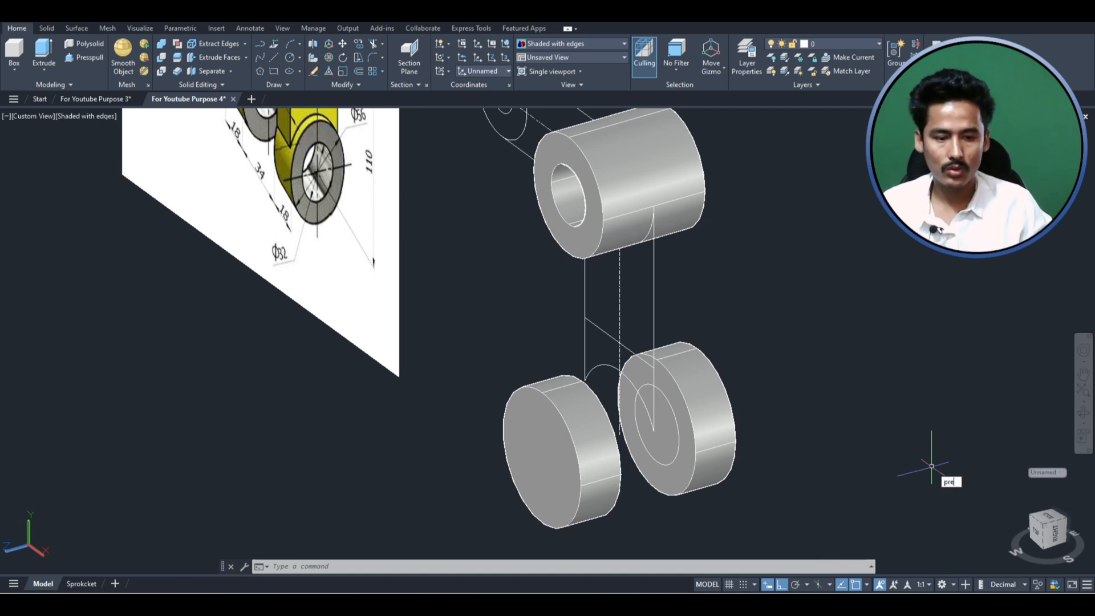
pyautogui.press('Escape')
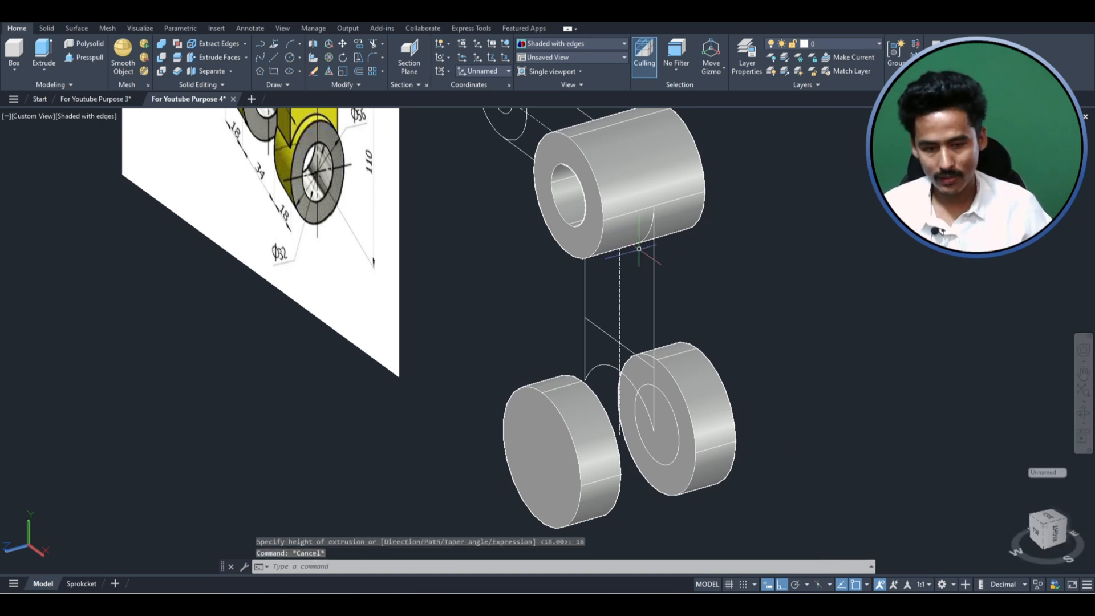
pyautogui.write('pre')
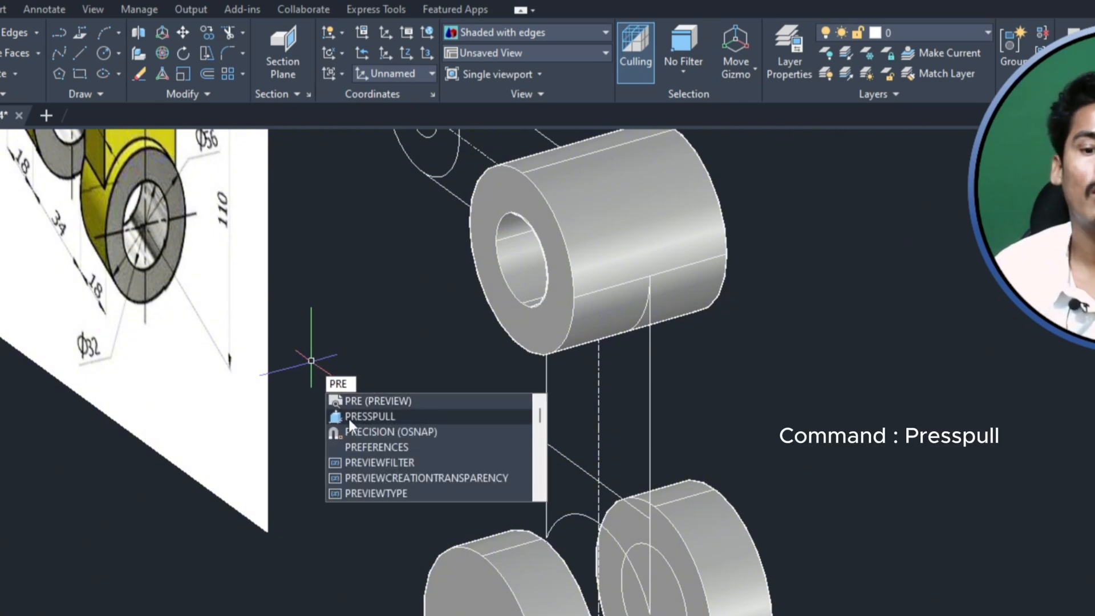
pyautogui.click(368, 417)
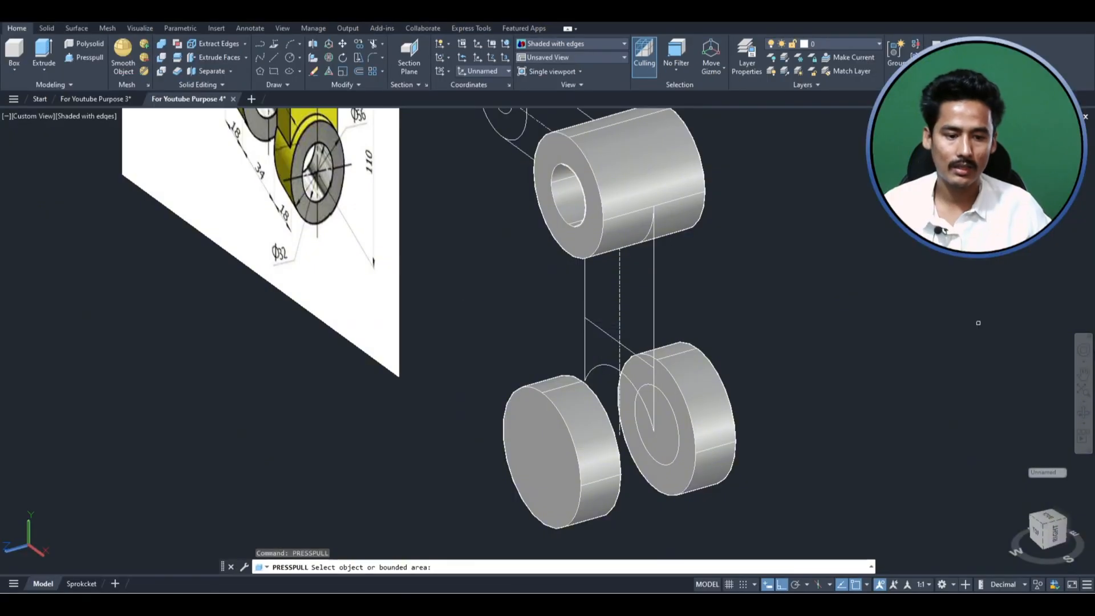
pyautogui.click(668, 428)
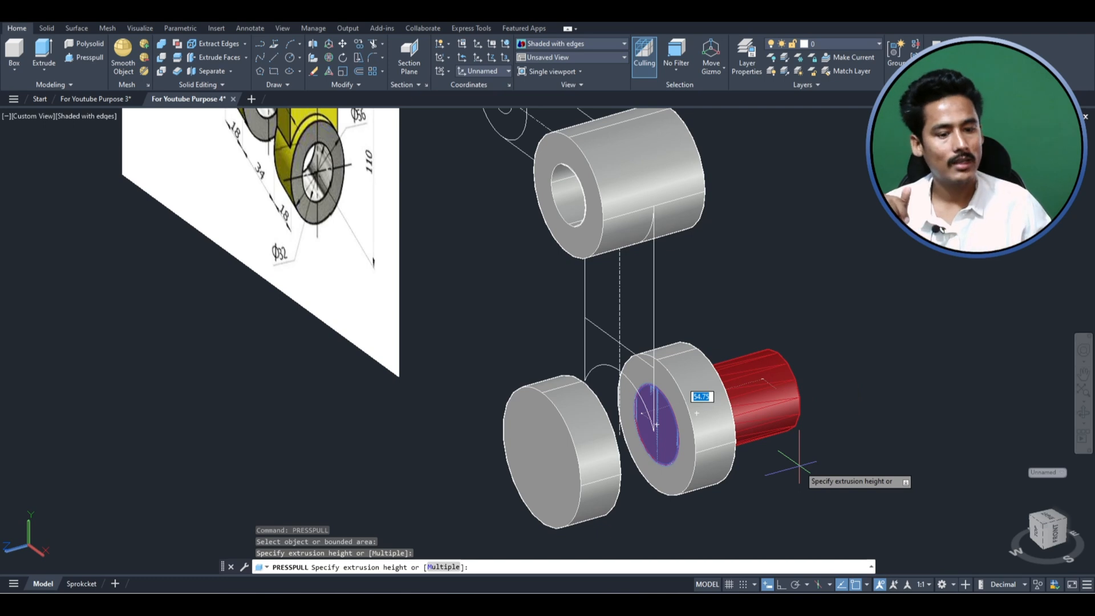
pyautogui.click(916, 453)
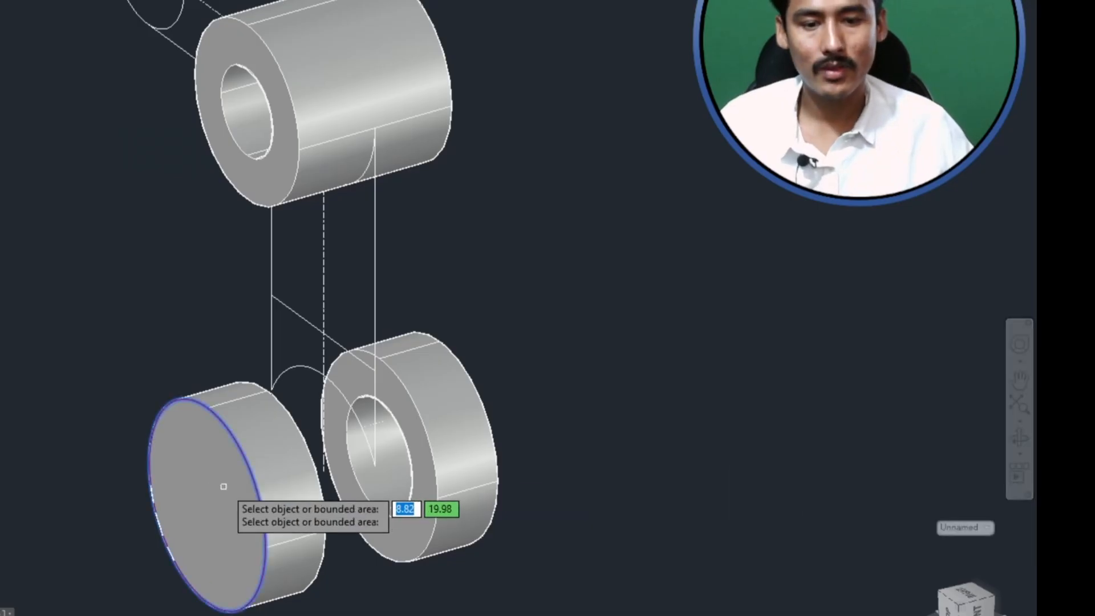
# - Presspull the inner circle on the front lower disc's inner face forward through the disc to cut its bore
pyautogui.click(1018, 436)
pyautogui.moveTo(426, 479); pyautogui.dragTo(285, 471)
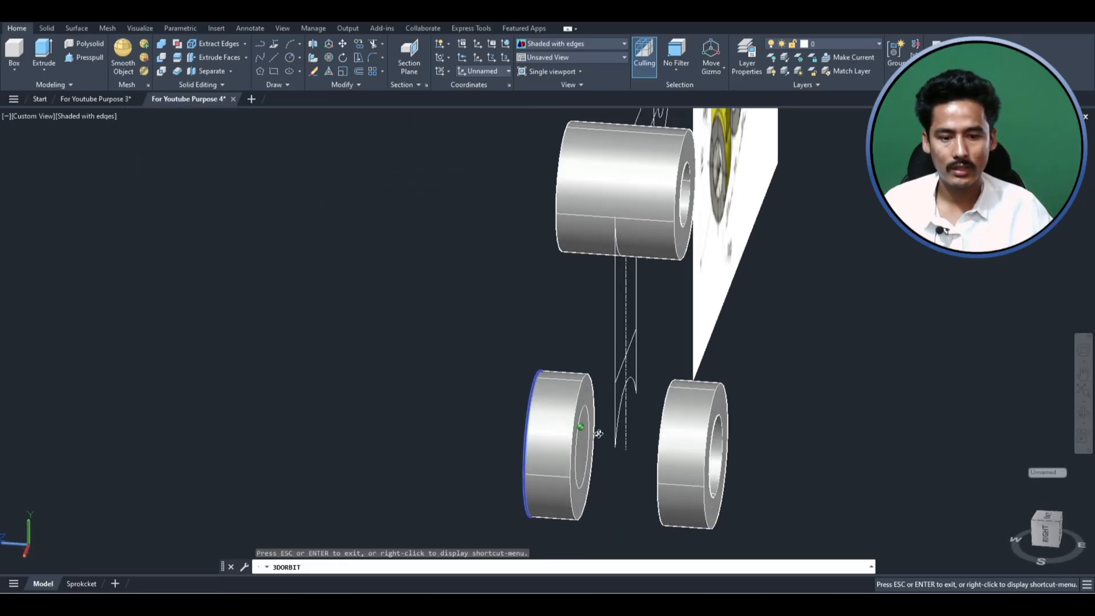
pyautogui.moveTo(598, 434); pyautogui.dragTo(570, 435)
pyautogui.press('Escape')
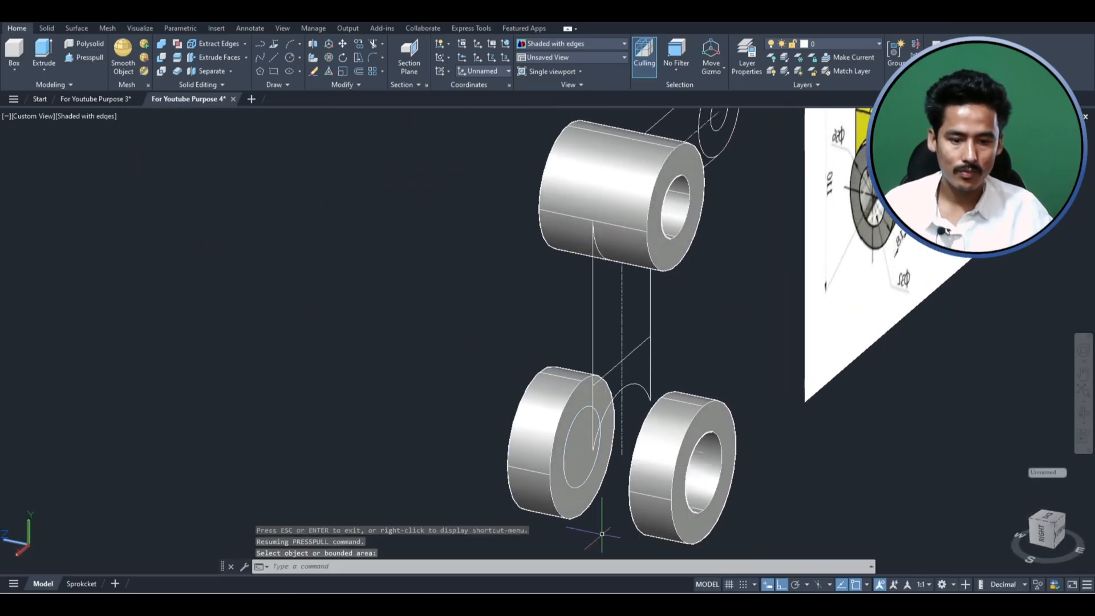
pyautogui.click(569, 457)
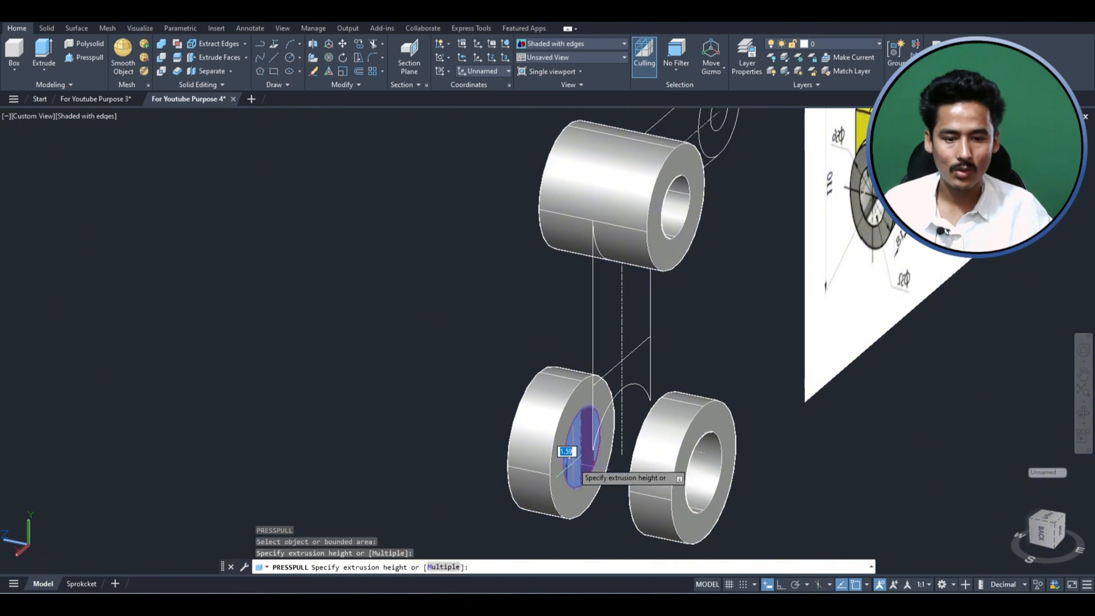
pyautogui.click(228, 437)
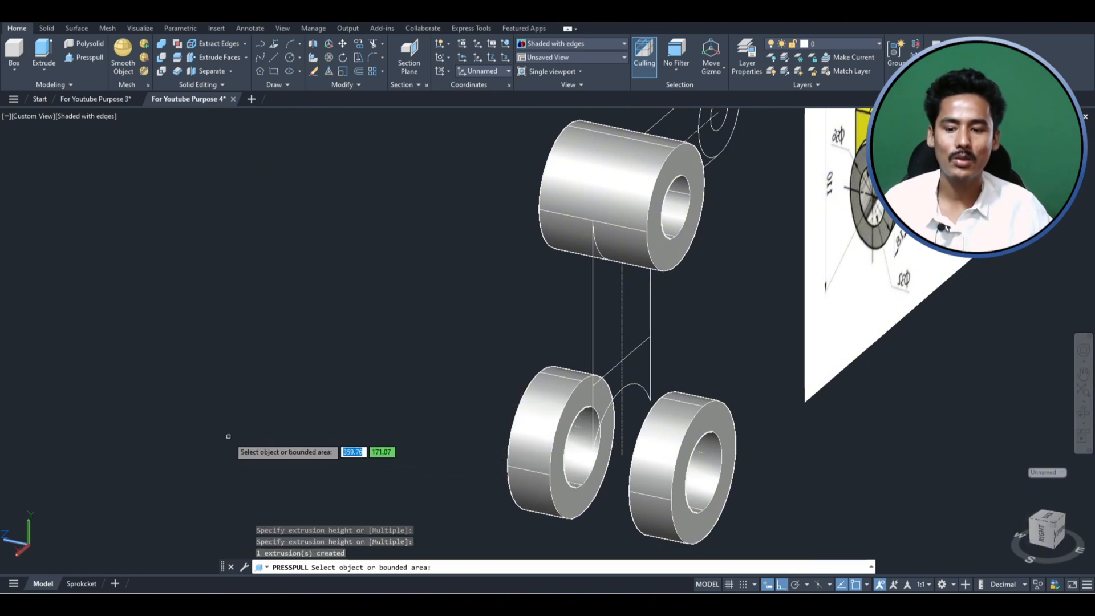
# - Examine the block above the two lower rings in the reference image for its dimensions and its position relative to the rings
pyautogui.scroll(-2, 399, 475)
pyautogui.scroll(2, 496, 491)
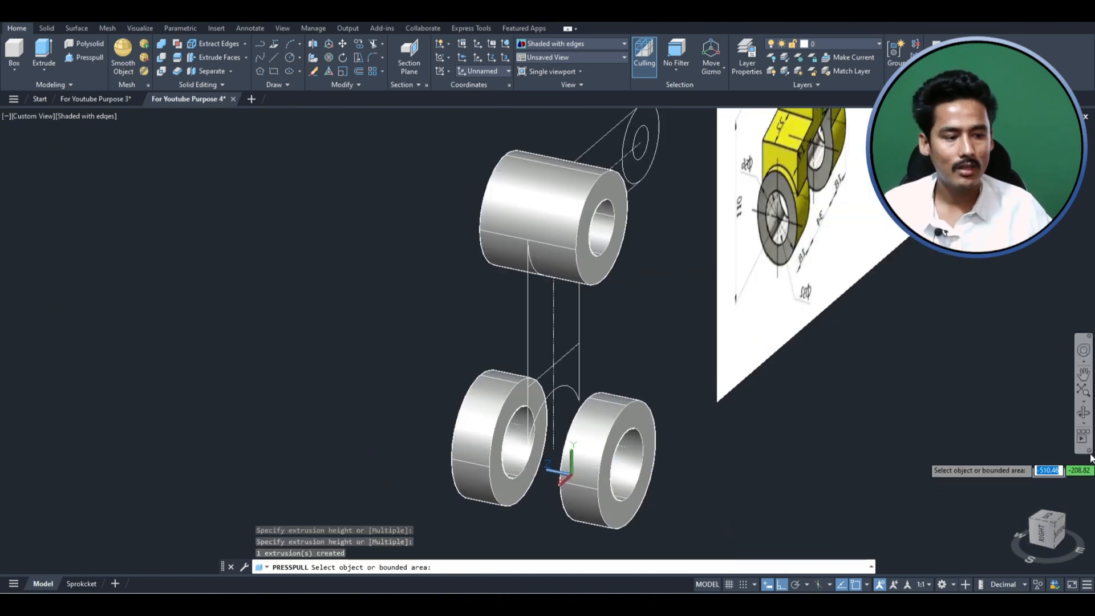
pyautogui.click(1083, 413)
pyautogui.moveTo(431, 362); pyautogui.dragTo(577, 339)
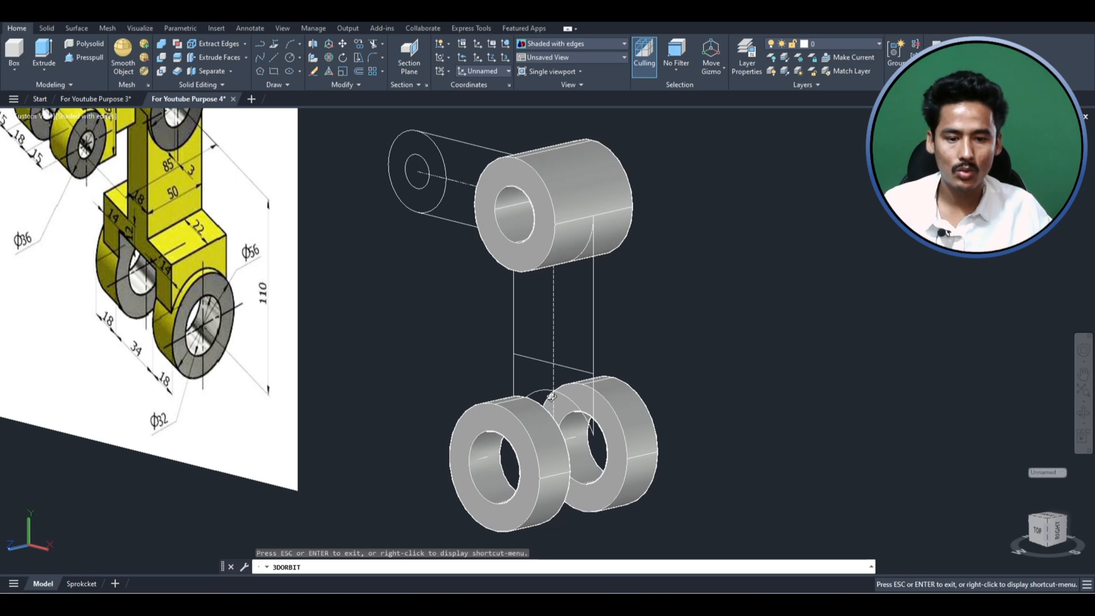
pyautogui.press('Escape')
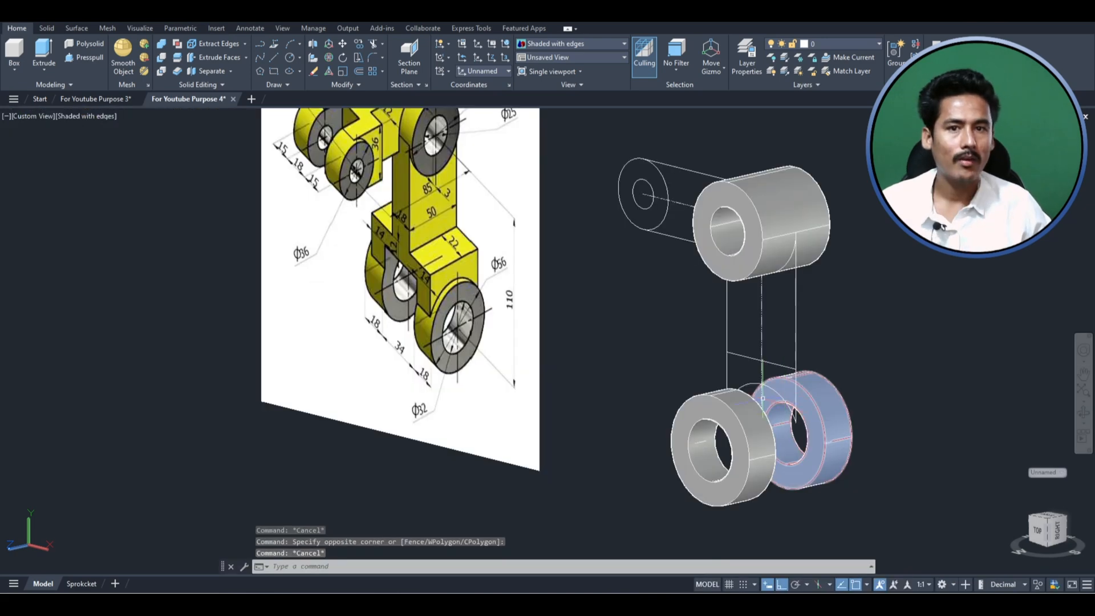
pyautogui.scroll(2, 763, 400)
pyautogui.click(747, 385)
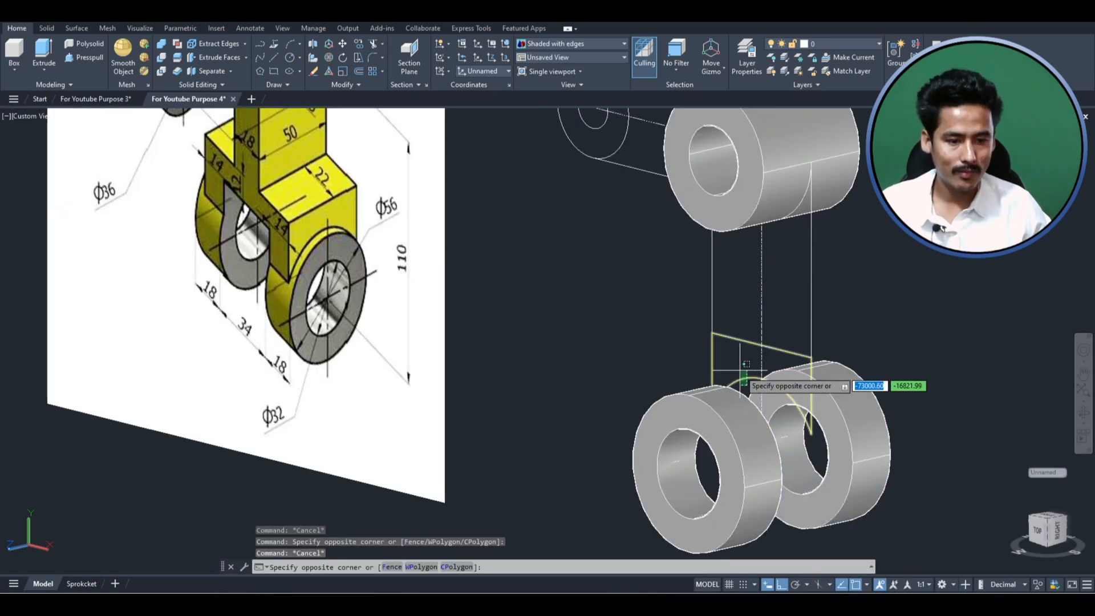
pyautogui.click(743, 368)
pyautogui.scroll(-2, 793, 342)
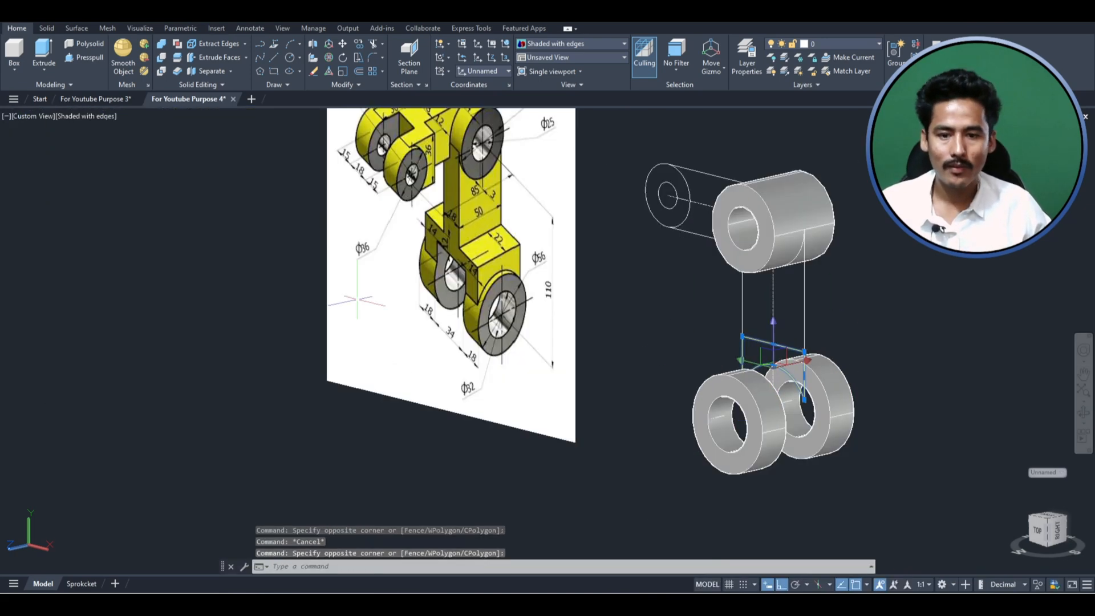
pyautogui.press('Escape')
pyautogui.scroll(3, 449, 252)
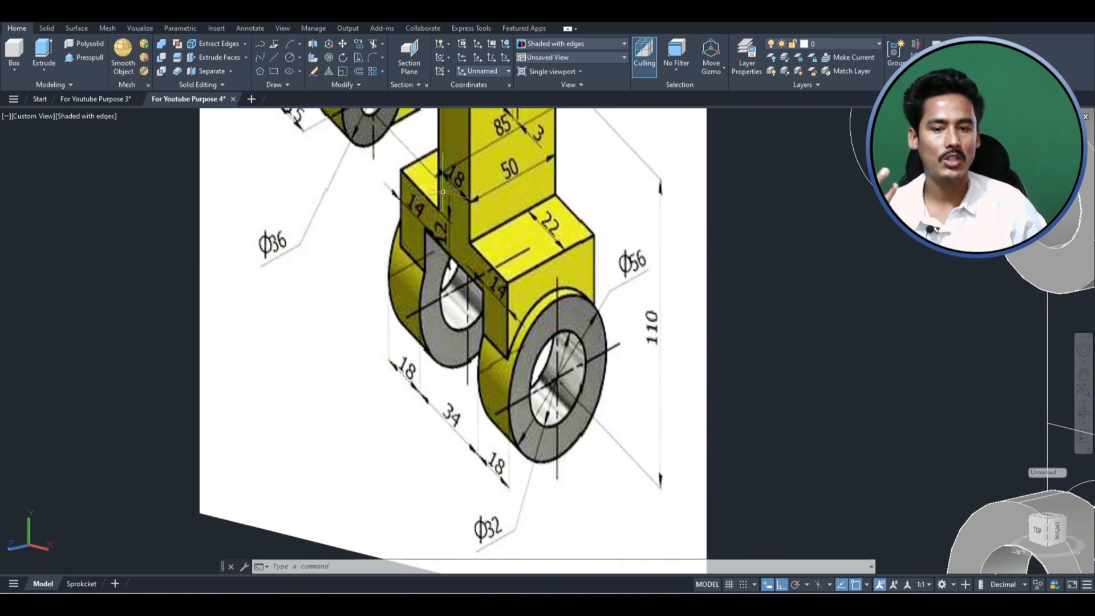
pyautogui.scroll(-4, 394, 237)
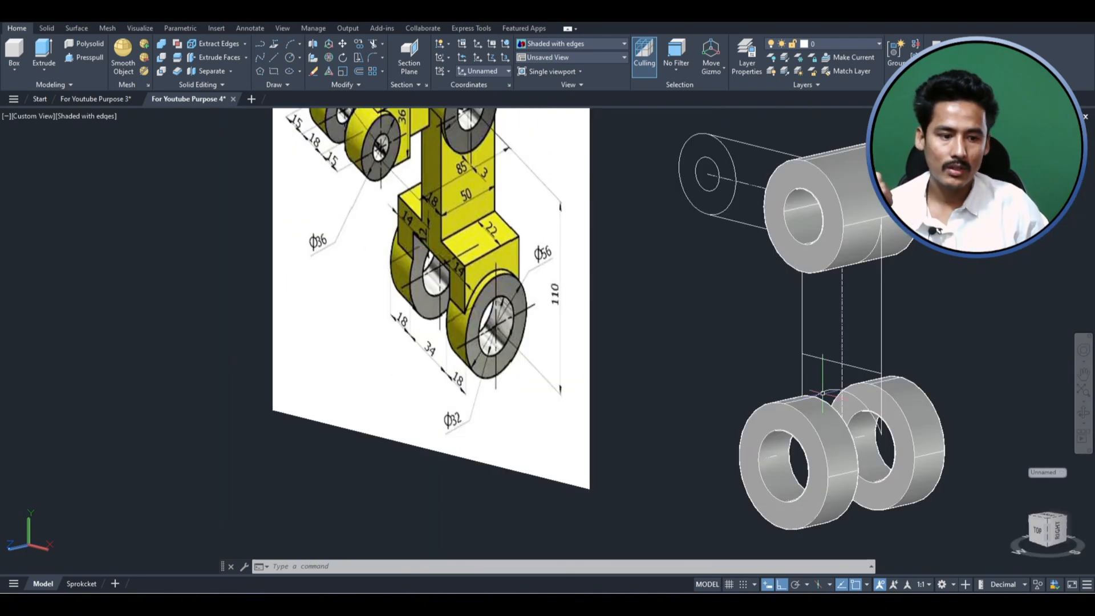
# - Move the closed profile with the arched lower edge above the lower rings 31 backward in the -Z direction
pyautogui.scroll(3, 885, 402)
pyautogui.click(846, 339)
pyautogui.click(843, 359)
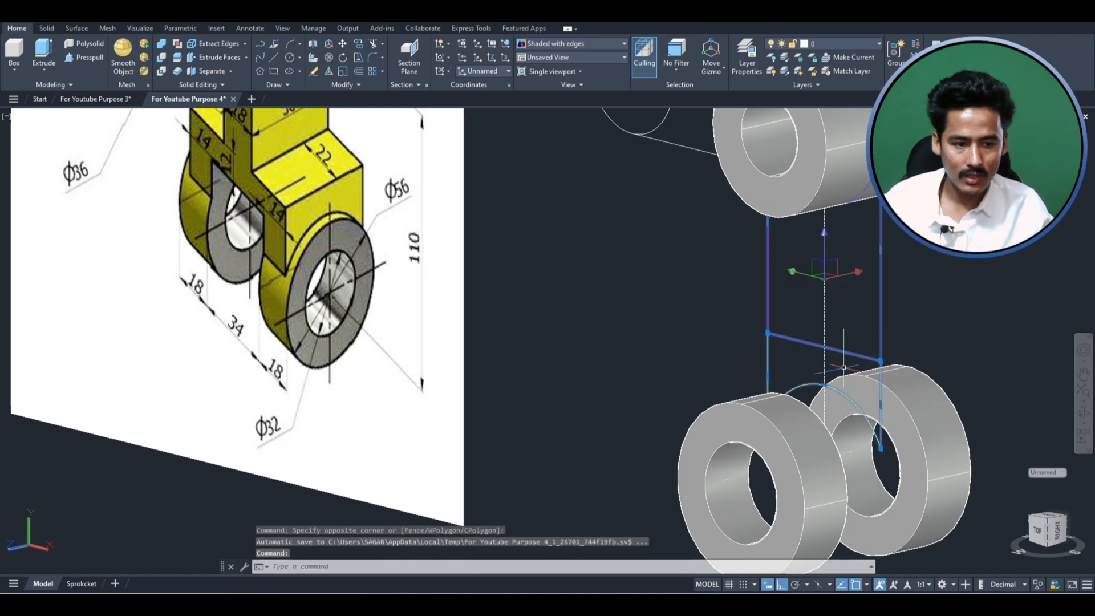
pyautogui.press('Escape')
pyautogui.click(798, 386)
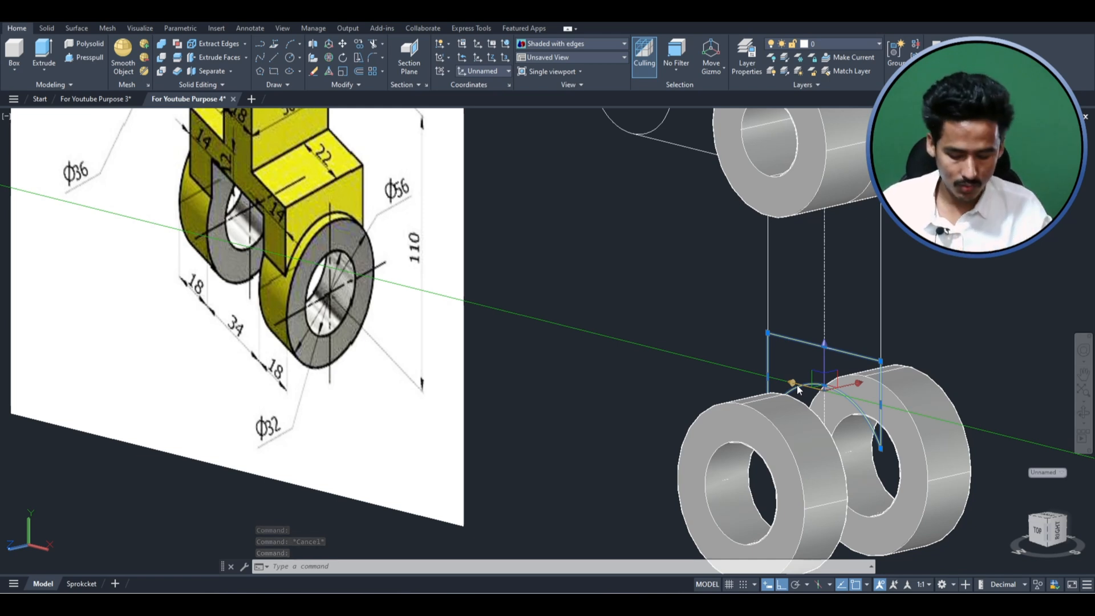
pyautogui.write('m')
pyautogui.press('Return')
pyautogui.click(796, 384)
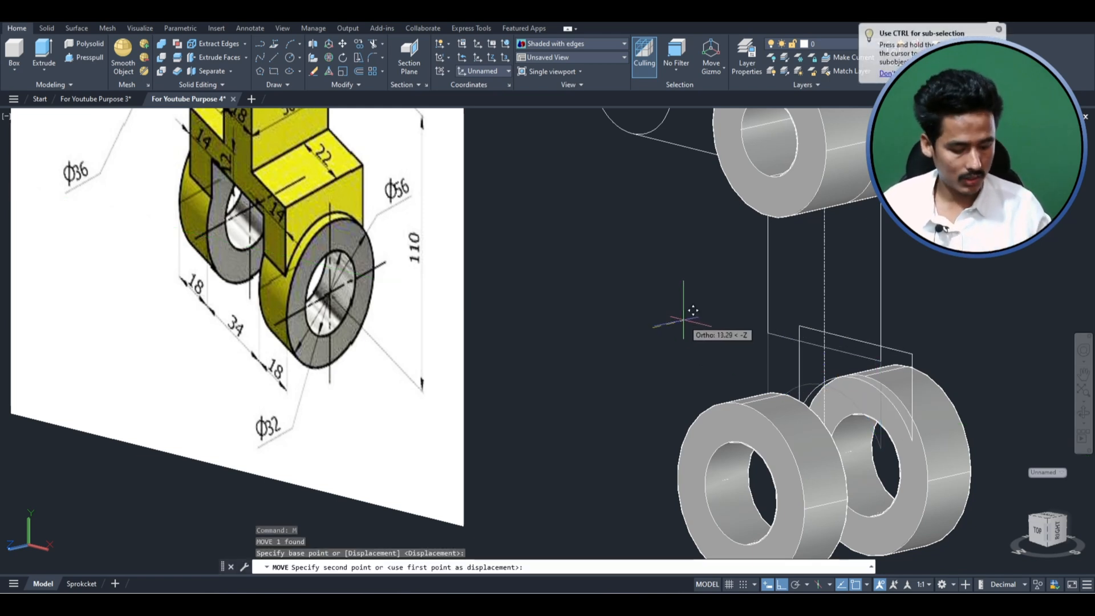
pyautogui.write('31')
pyautogui.press('Return')
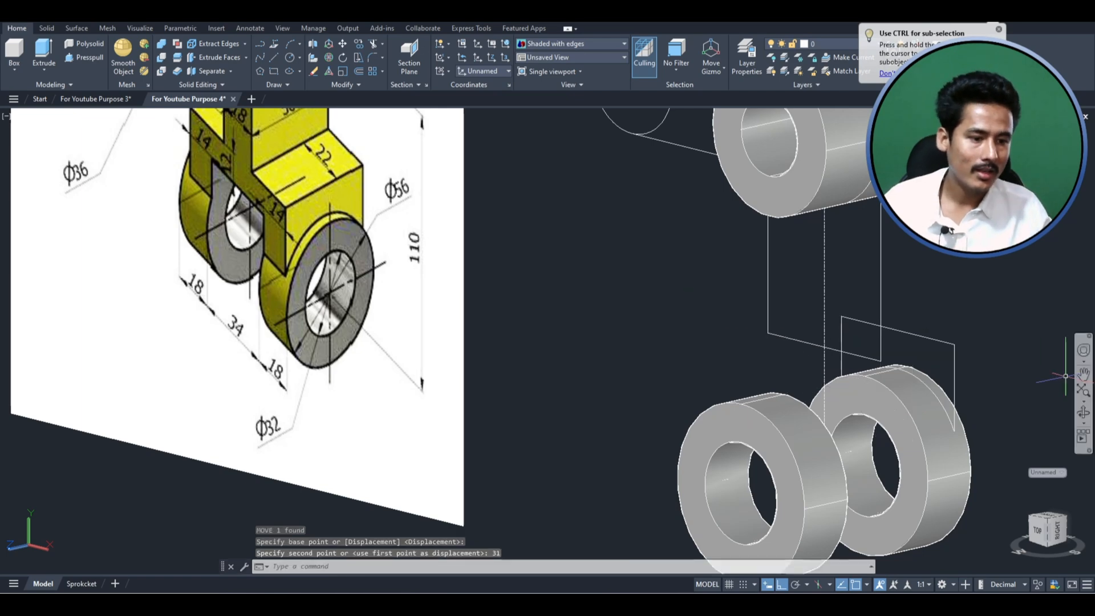
# - Extrude the profile with the arched lower edge along the ring axis into a block spanning both lower rings
pyautogui.scroll(2, 966, 361)
pyautogui.click(927, 339)
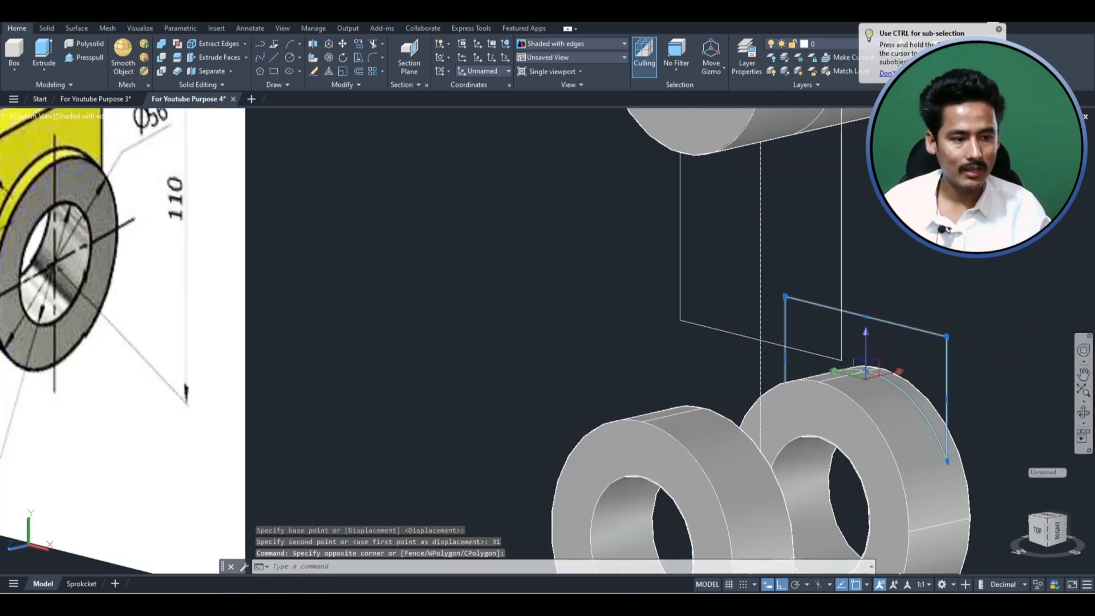
pyautogui.press('Escape')
pyautogui.click(1083, 412)
pyautogui.moveTo(883, 421); pyautogui.dragTo(911, 443)
pyautogui.press('Escape')
pyautogui.click(884, 296)
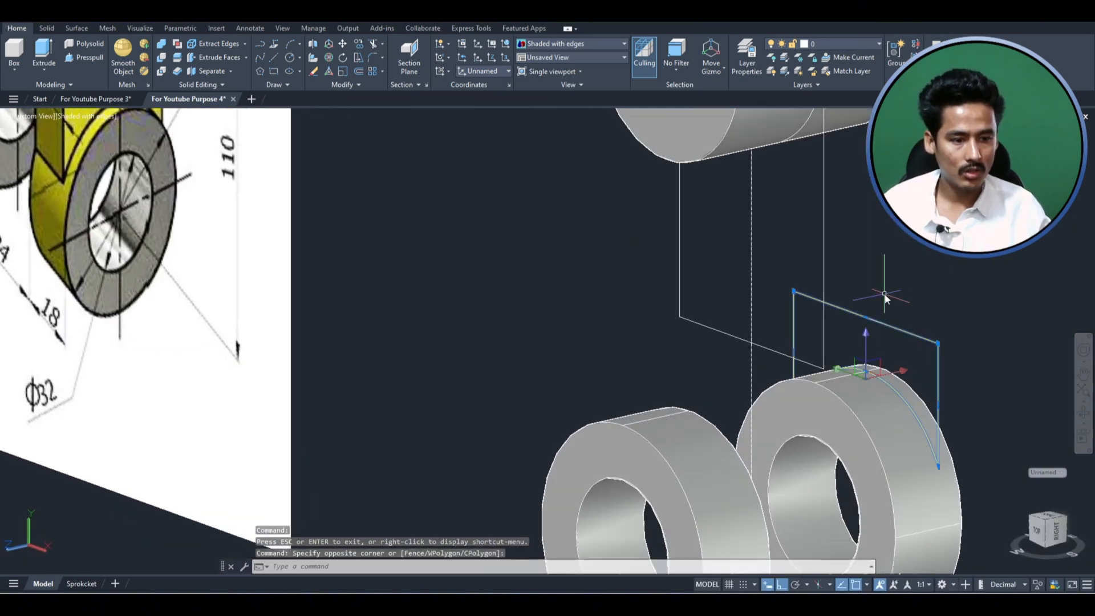
pyautogui.write('extr')
pyautogui.press('Return')
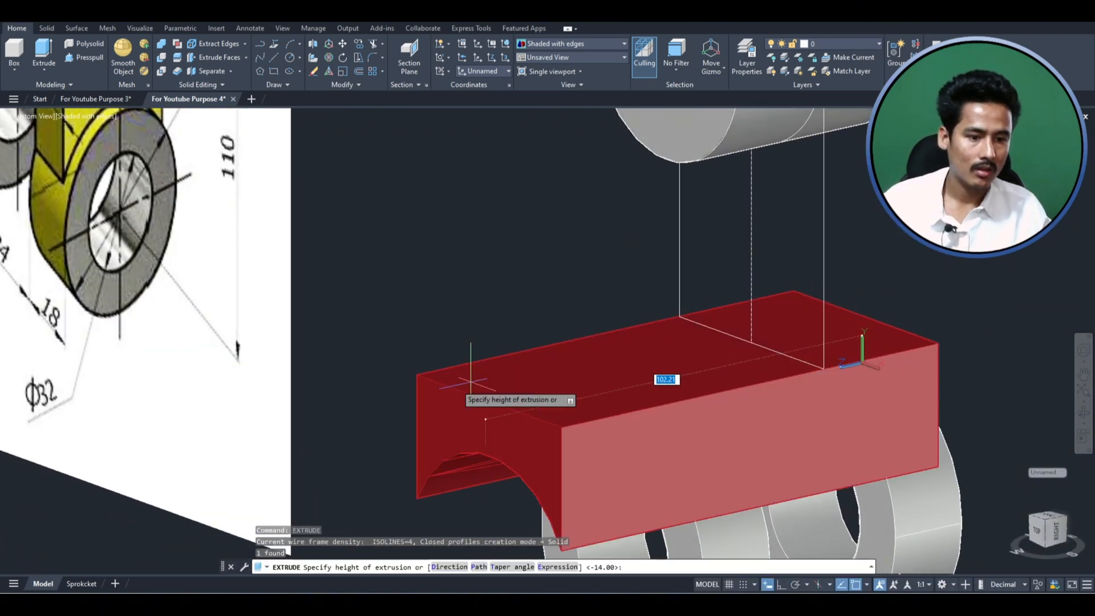
pyautogui.press('Return')
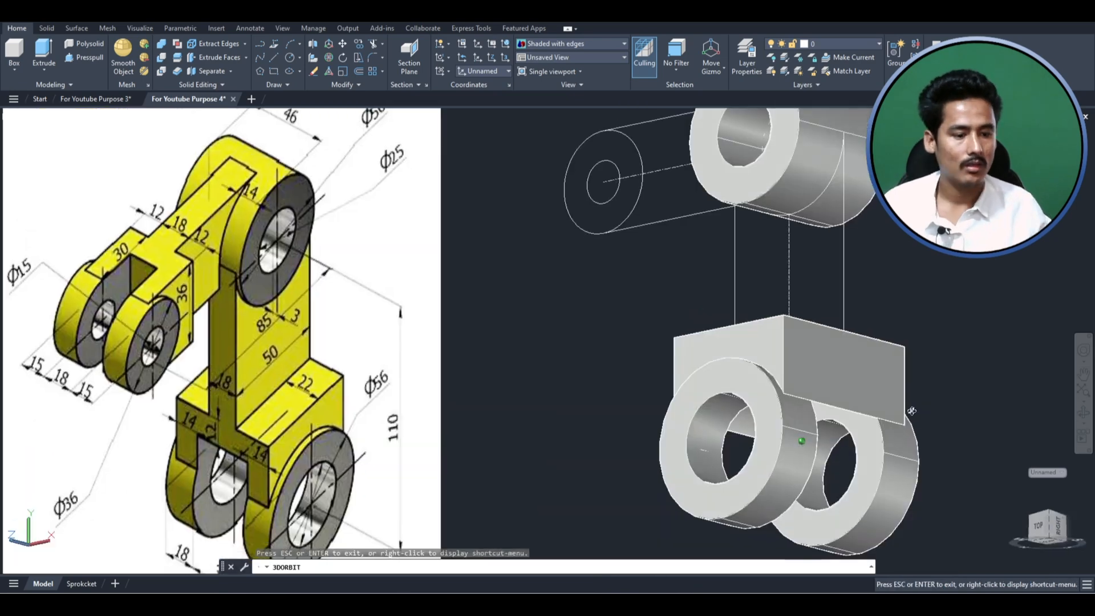
# - Compare the new block with the reference image in SW Isometric view, checking the dimensions of the slot between the rings
pyautogui.keyDown('shift'); pyautogui.moveTo(911, 411); pyautogui.dragTo(730, 425, button='middle'); pyautogui.keyUp('shift')
pyautogui.scroll(-4, 764, 421)
pyautogui.scroll(2, 730, 425)
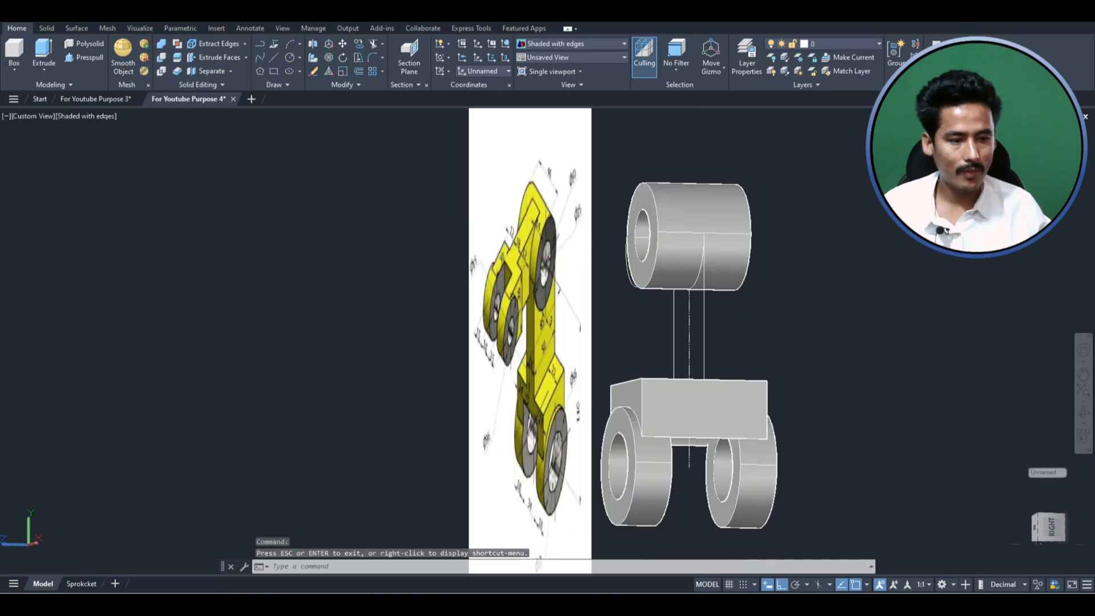
pyautogui.click(32, 116)
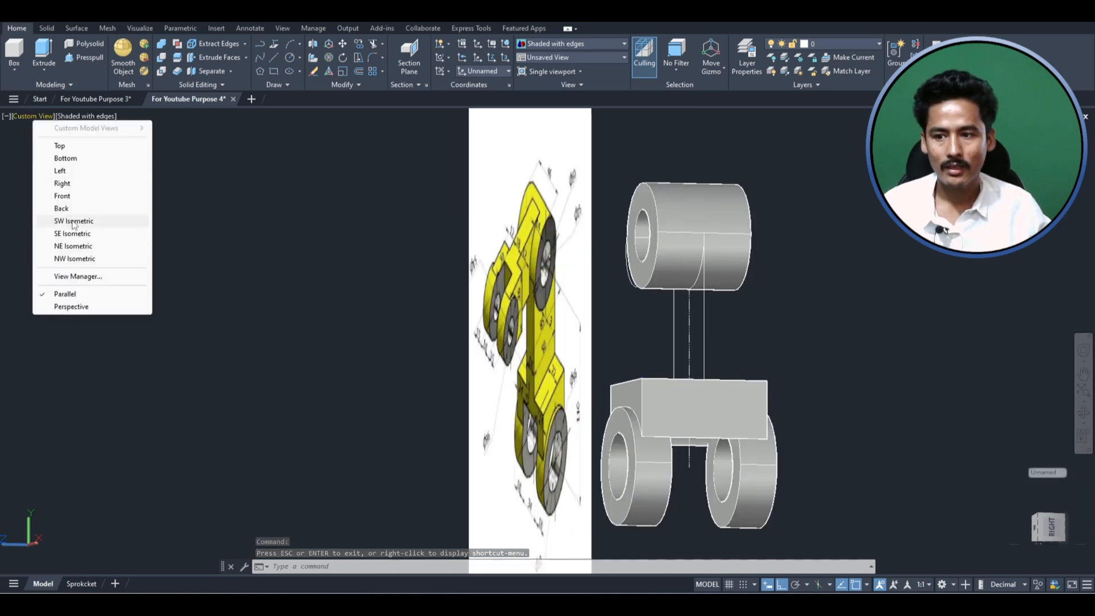
pyautogui.click(46, 221)
pyautogui.scroll(6, 821, 273)
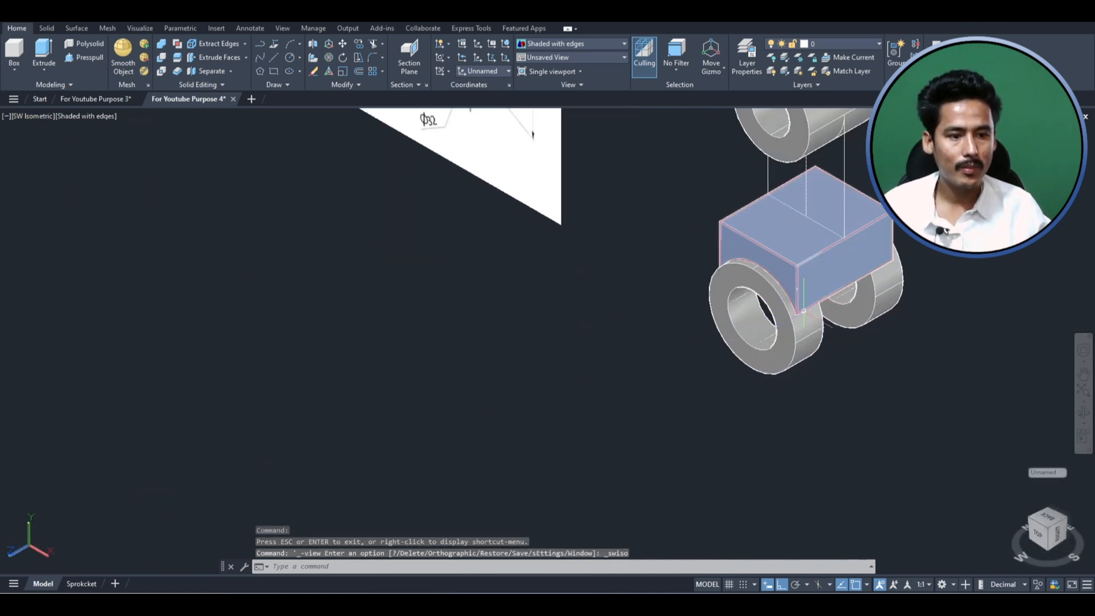
pyautogui.scroll(-2, 804, 311)
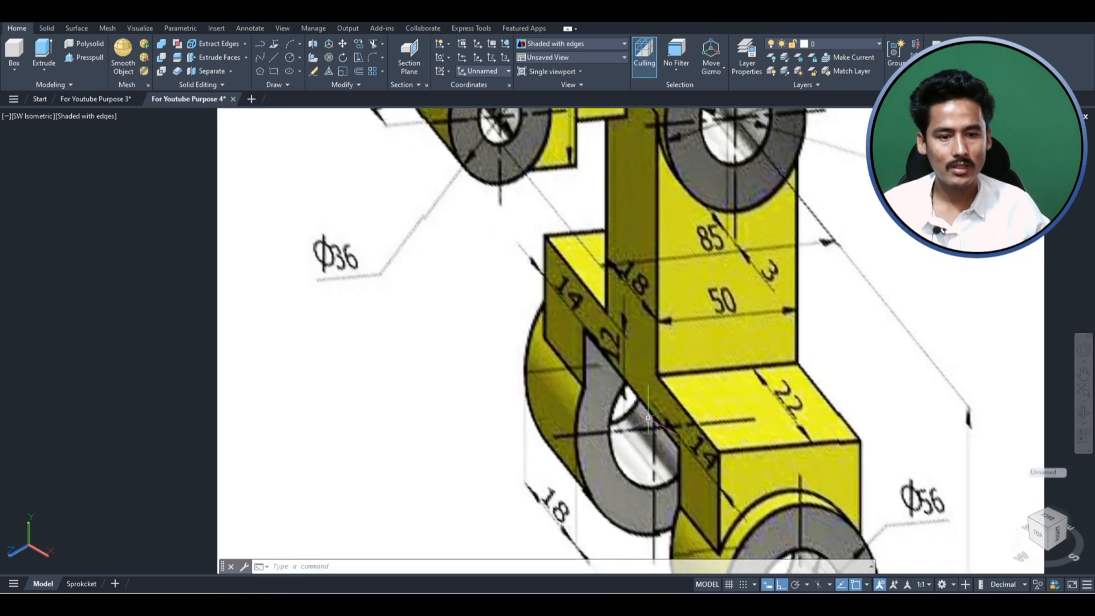
pyautogui.scroll(-4, 618, 352)
pyautogui.scroll(3, 600, 326)
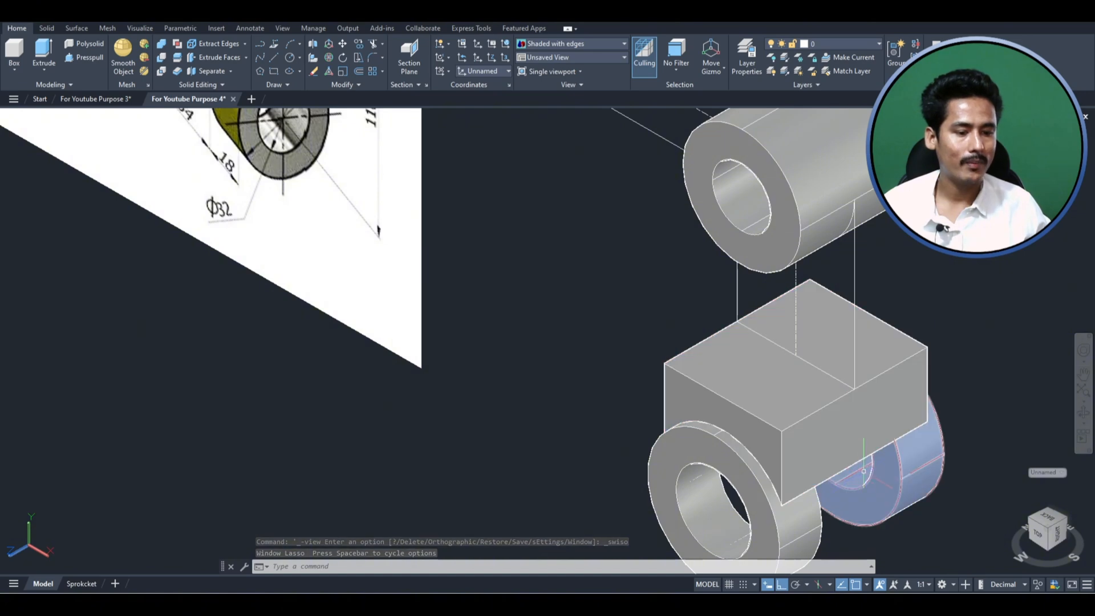
pyautogui.scroll(-3, 822, 437)
pyautogui.scroll(1, 823, 437)
pyautogui.scroll(4, 485, 228)
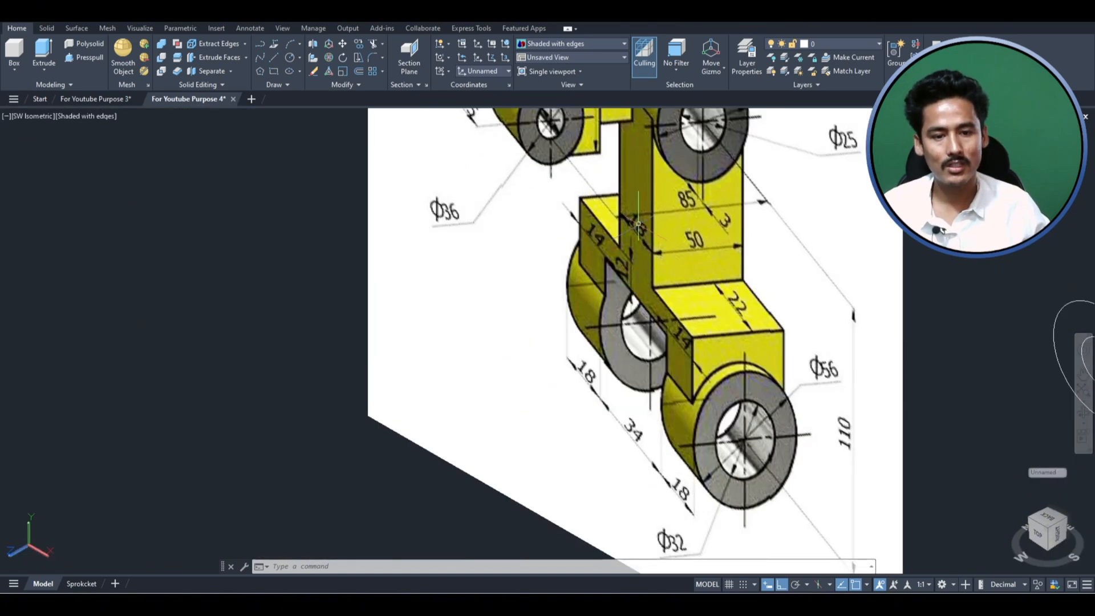
pyautogui.moveTo(556, 207)
pyautogui.mouseDown()
pyautogui.moveTo(583, 302)
pyautogui.moveTo(590, 251)
pyautogui.moveTo(570, 240)
pyautogui.moveTo(598, 308)
pyautogui.moveTo(640, 250)
pyautogui.mouseUp()
pyautogui.scroll(4, 623, 275)
pyautogui.scroll(-8, 413, 265)
# - Undo the last view change and show the model in the Front view with the 2D Wireframe visual style
pyautogui.hotkey('ctrl', 'z')
pyautogui.hotkey('ctrl', 'z')
pyautogui.hotkey('ctrl', 'z')
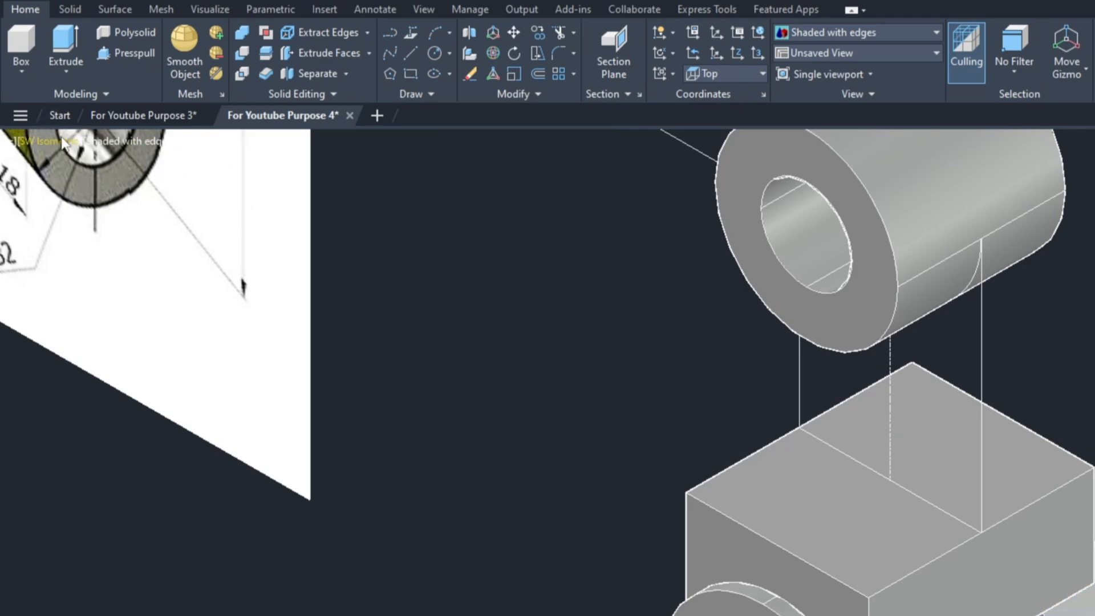
pyautogui.click(31, 116)
pyautogui.click(114, 262)
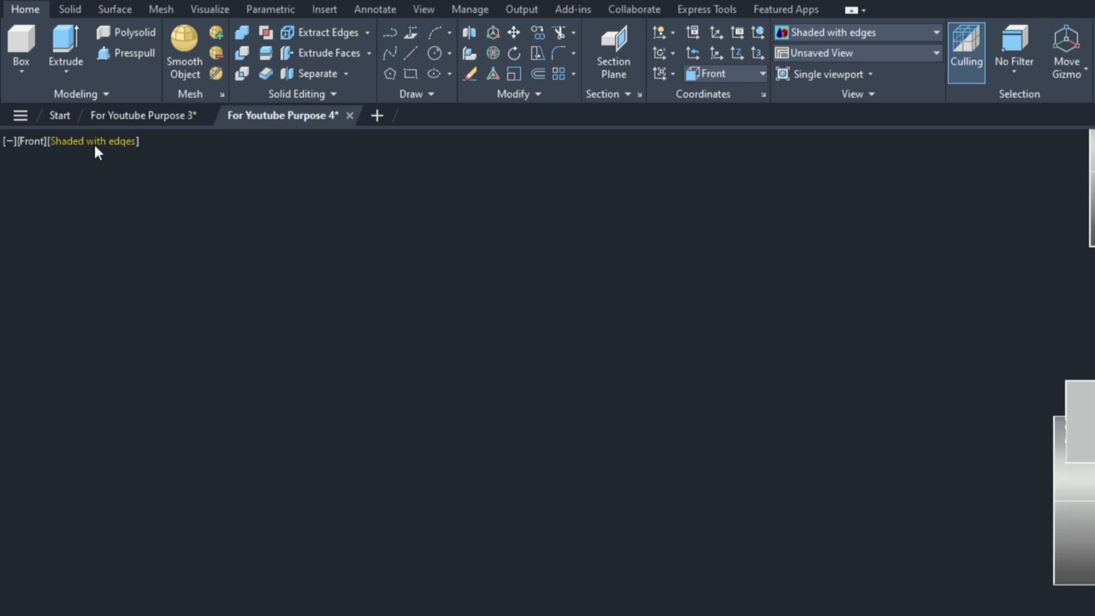
pyautogui.click(95, 143)
pyautogui.click(165, 184)
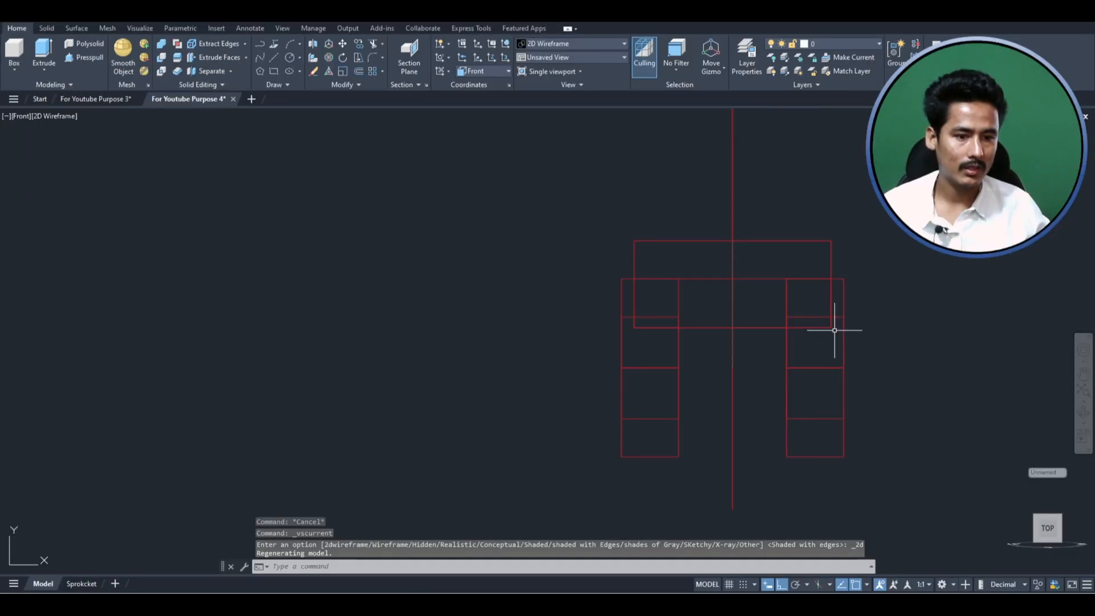
pyautogui.click(731, 239)
pyautogui.press('Escape')
pyautogui.press('Escape')
pyautogui.press('Escape')
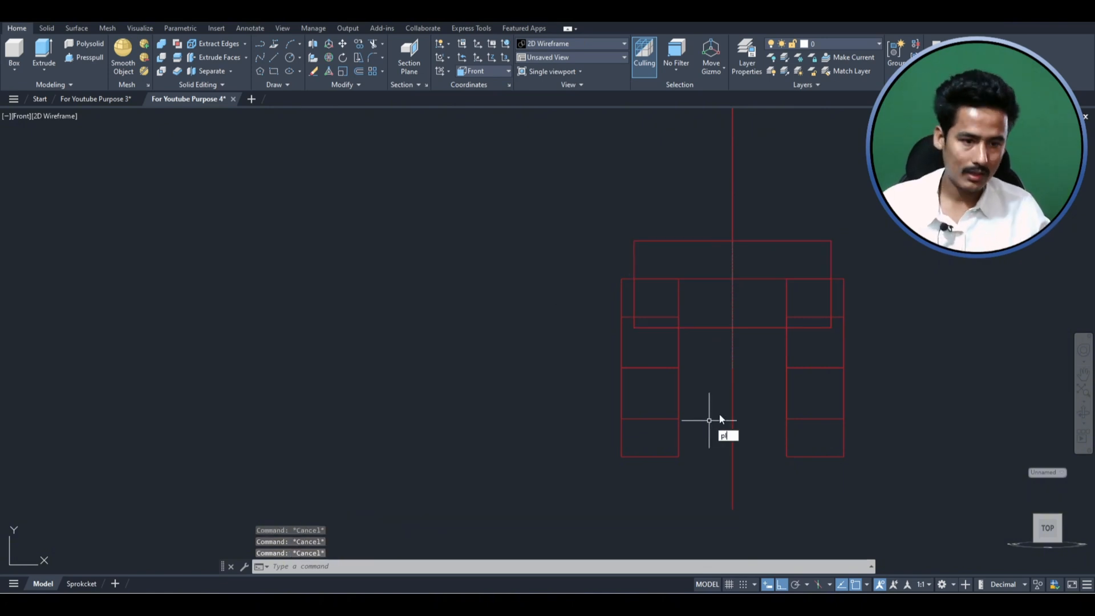
# - Draw a polyline from the midpoint of the block's top edge 12 straight down and horizontally out beyond the ring
pyautogui.press('Return')
pyautogui.click(732, 240)
pyautogui.write('1')
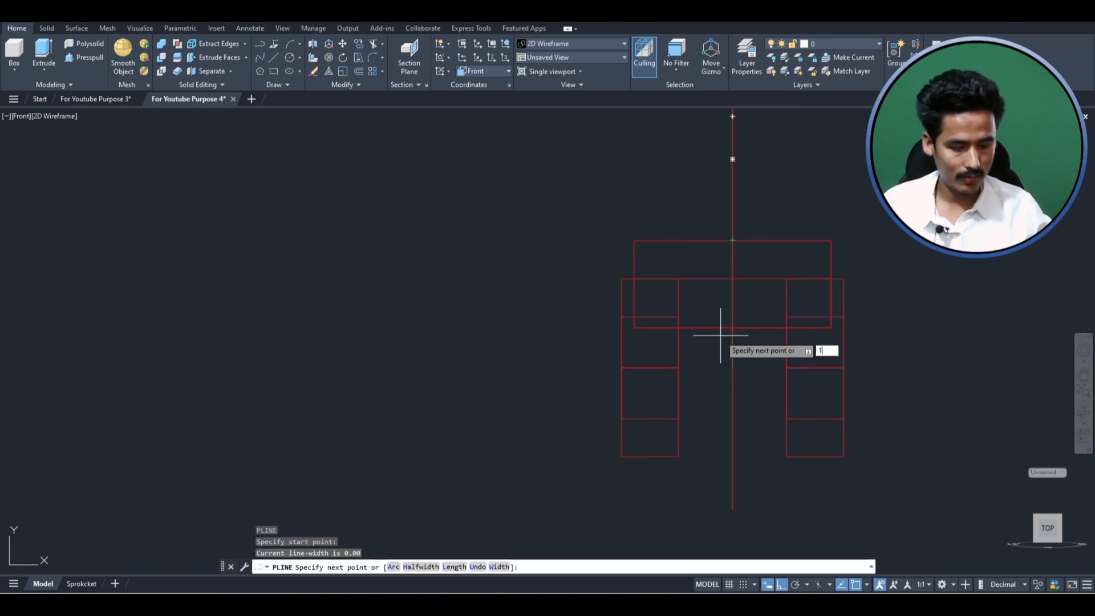
pyautogui.write('2')
pyautogui.press('Return')
pyautogui.click(1001, 279)
pyautogui.press('Escape')
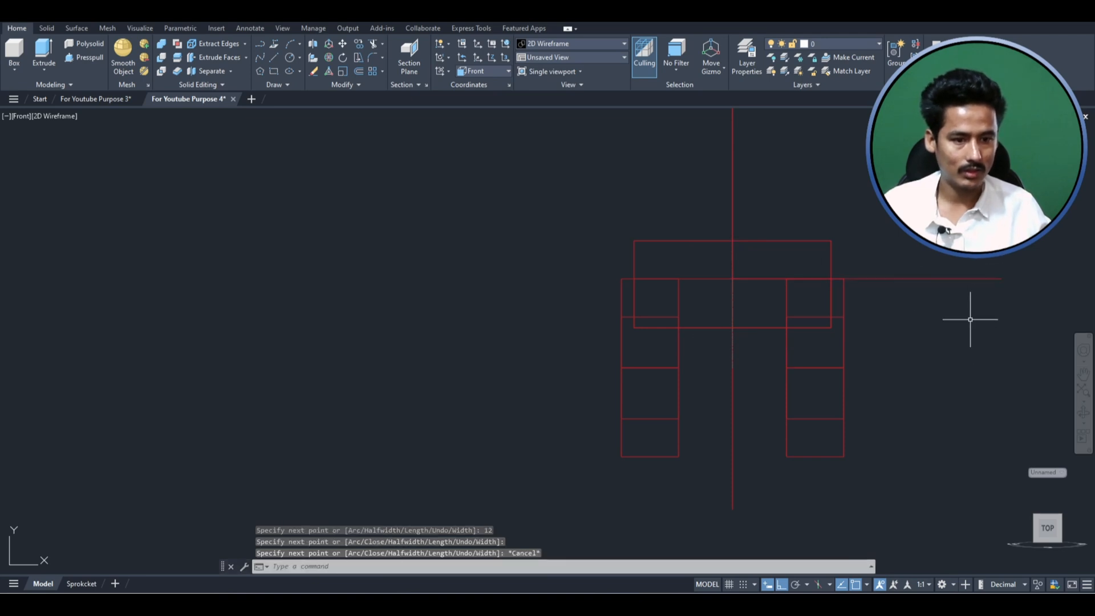
pyautogui.click(970, 319)
pyautogui.click(939, 256)
pyautogui.press('Escape')
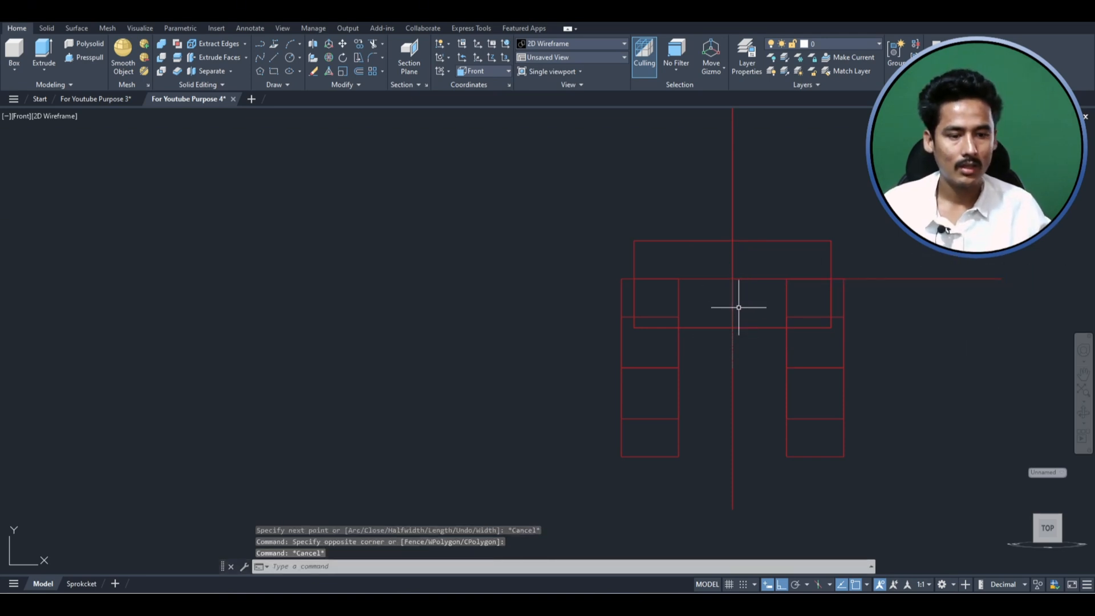
pyautogui.press('Escape')
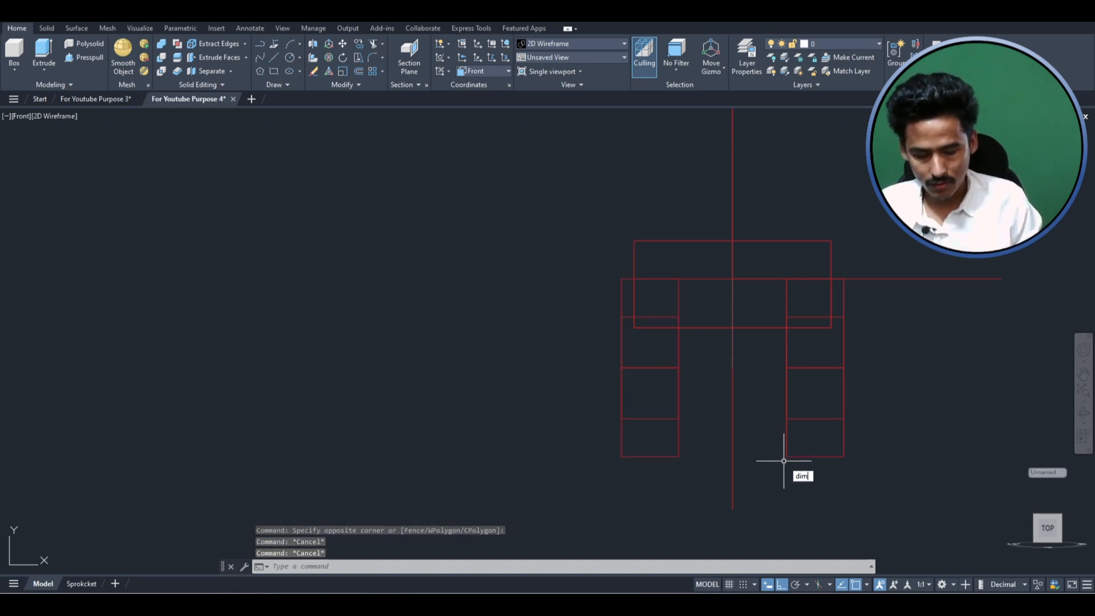
# - Dimension the gap between the inner faces of the two lower rings
pyautogui.press('Return')
pyautogui.press('Return')
pyautogui.click(679, 456)
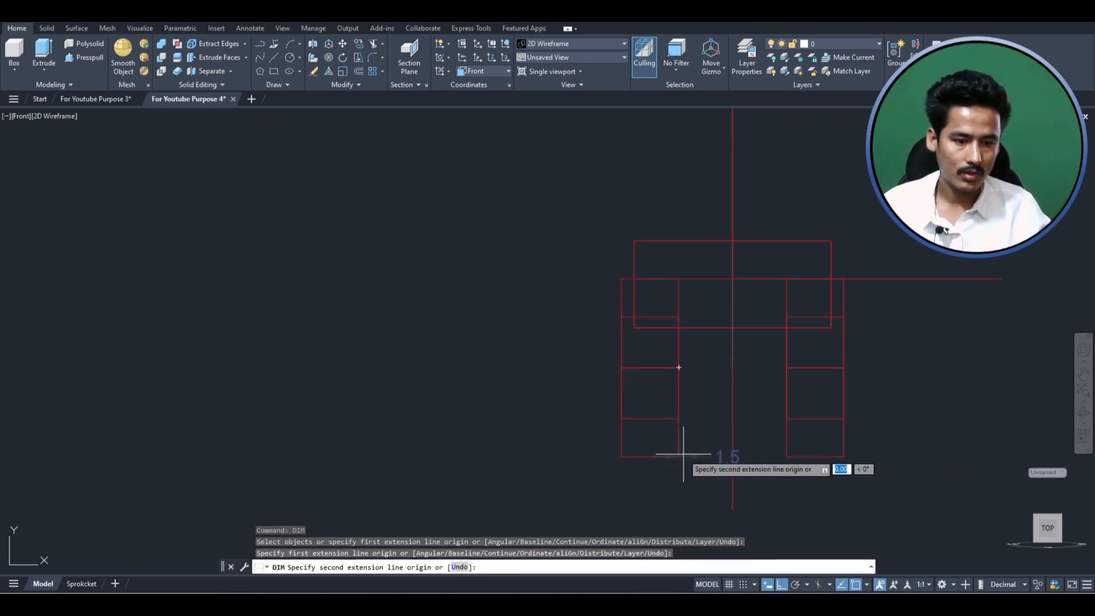
pyautogui.click(787, 456)
pyautogui.click(783, 522)
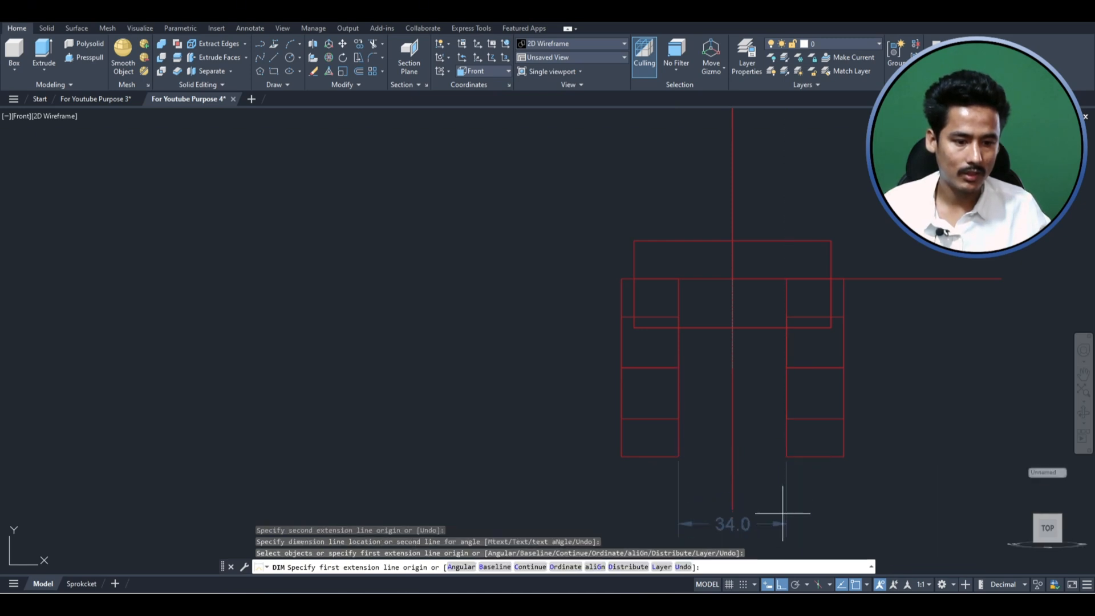
pyautogui.scroll(-2, 719, 330)
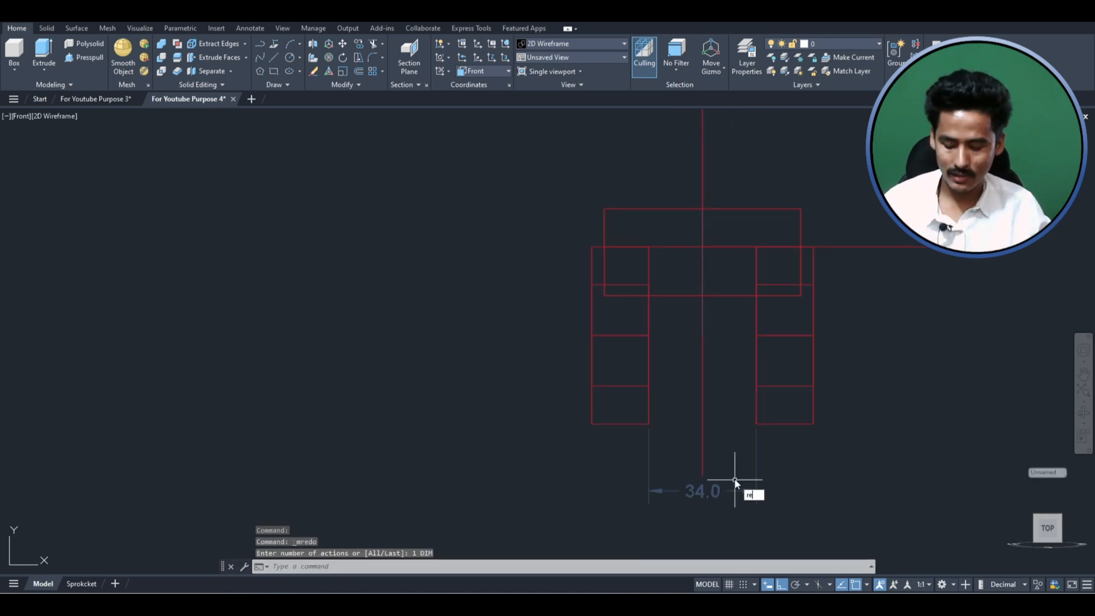
# - Draw a tall rectangle 34 wide in the empty space beside the fork
pyautogui.press('Return')
pyautogui.click(242, 323)
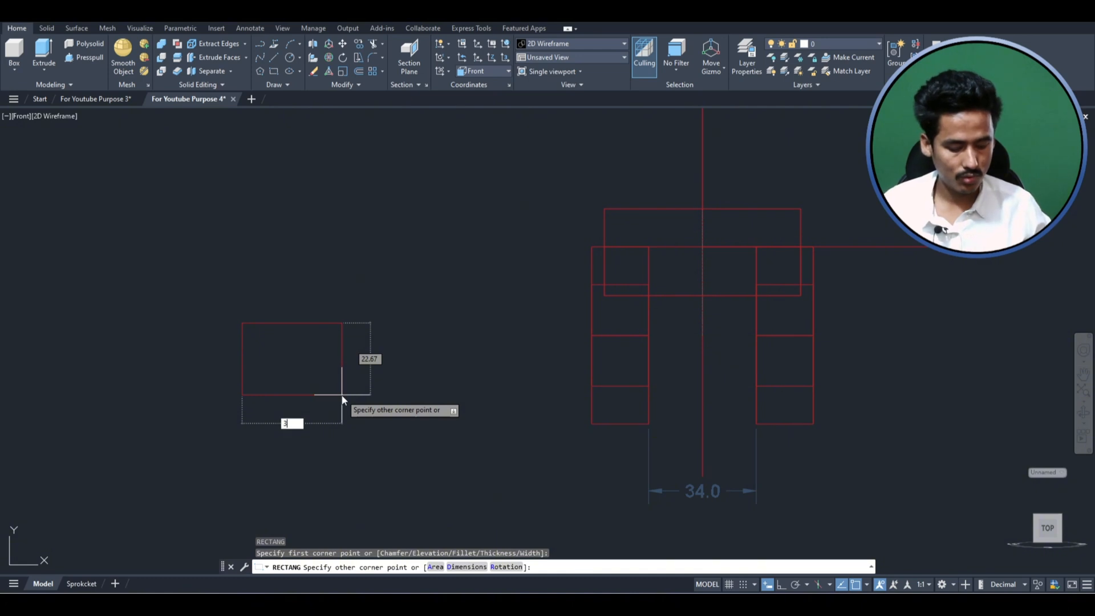
pyautogui.press('Tab')
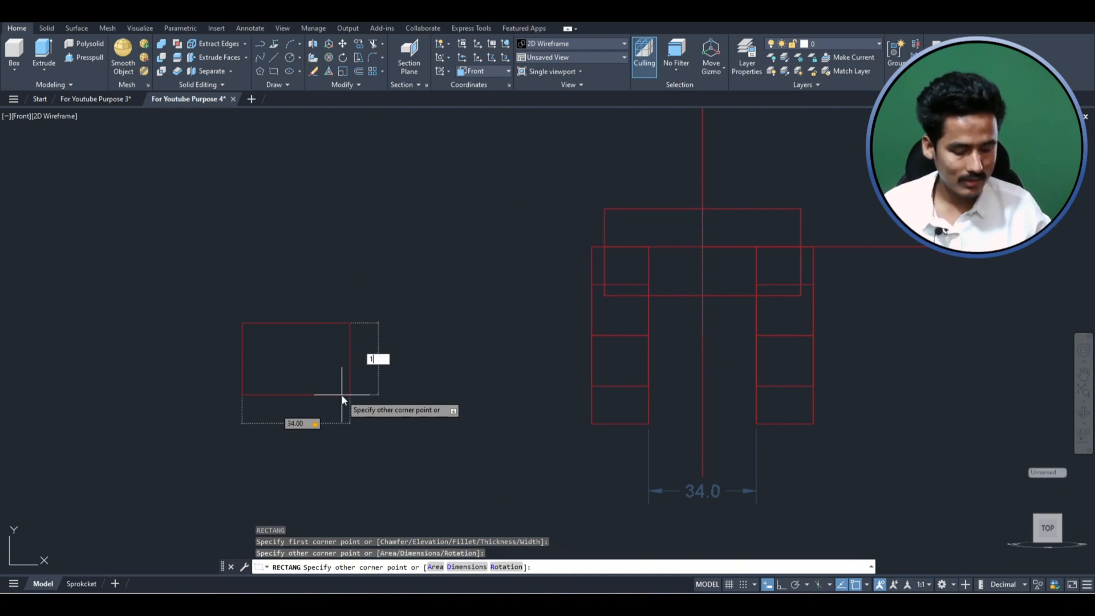
pyautogui.press('Return')
pyautogui.scroll(-2, 416, 294)
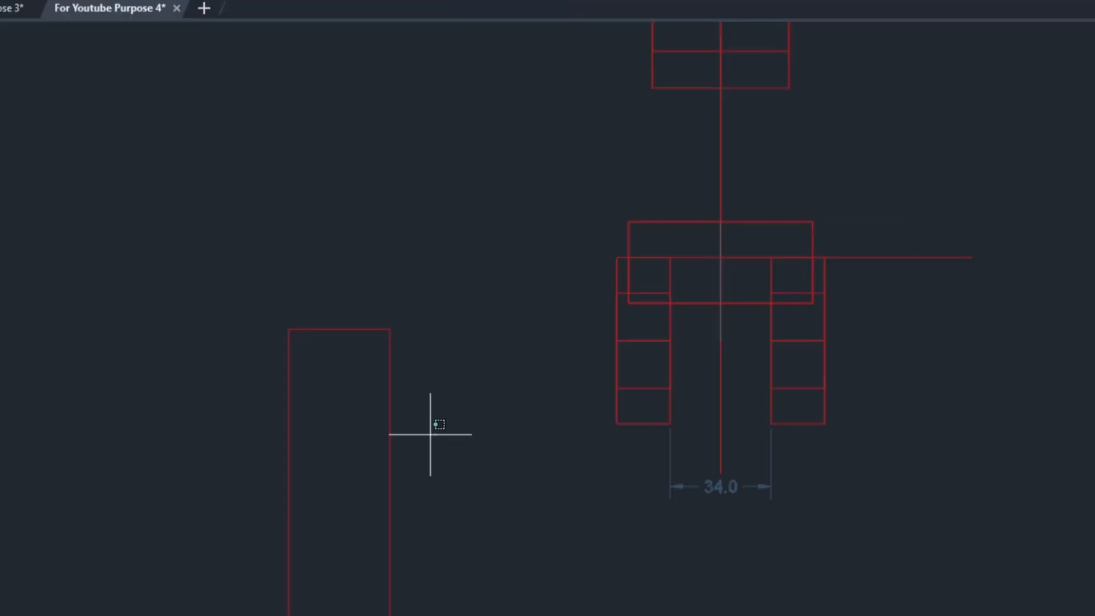
# - Move the tall rectangle by its top edge's midpoint to the polyline corner 12 below the block's top edge
pyautogui.click(321, 353)
pyautogui.press('Return')
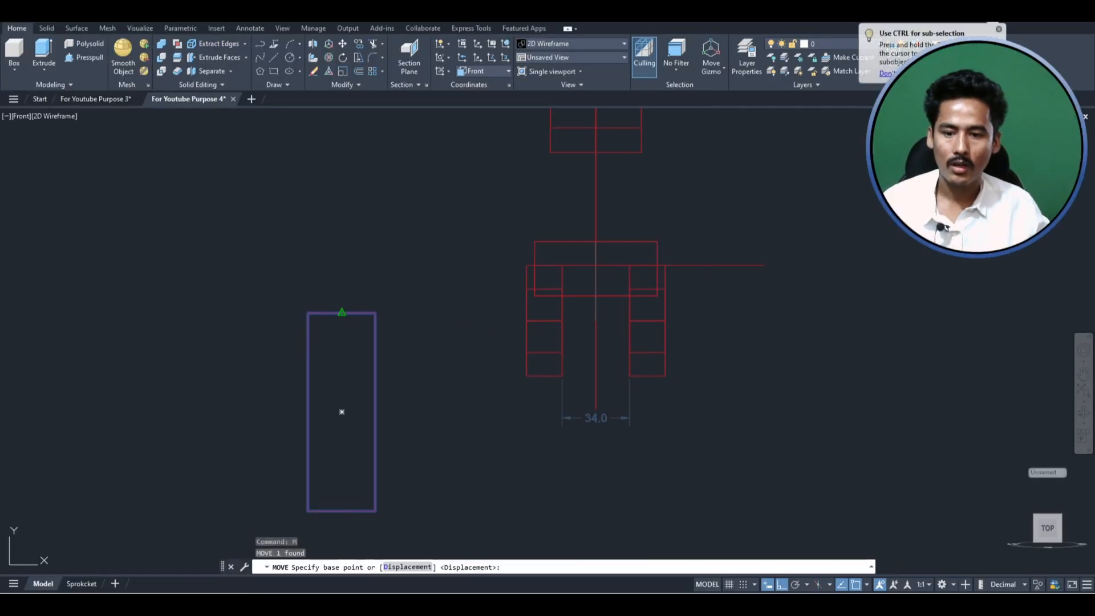
pyautogui.click(341, 313)
pyautogui.click(596, 265)
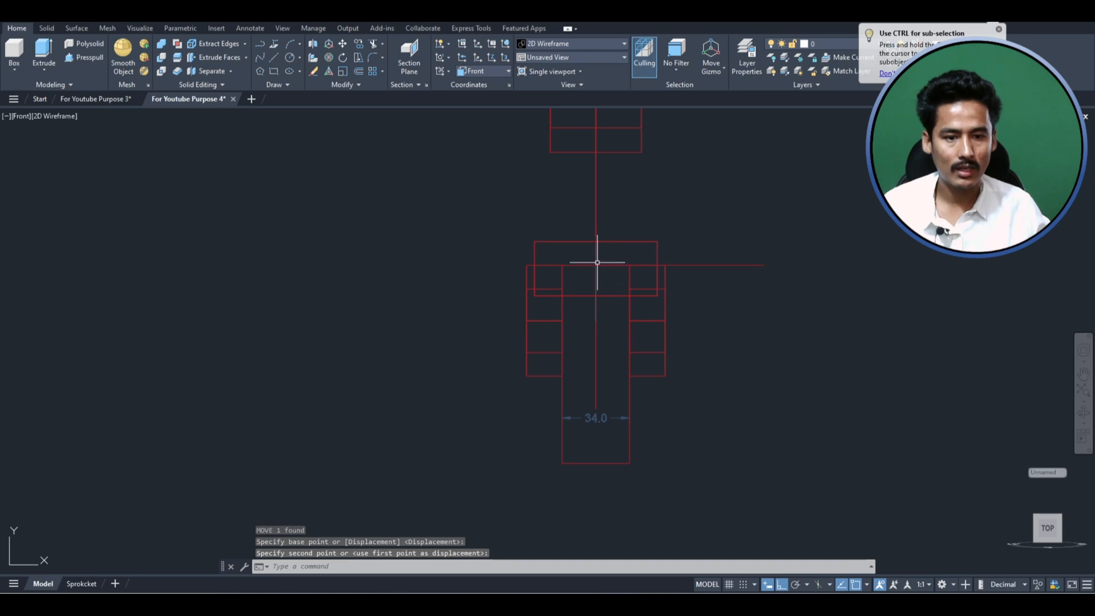
pyautogui.scroll(2, 577, 252)
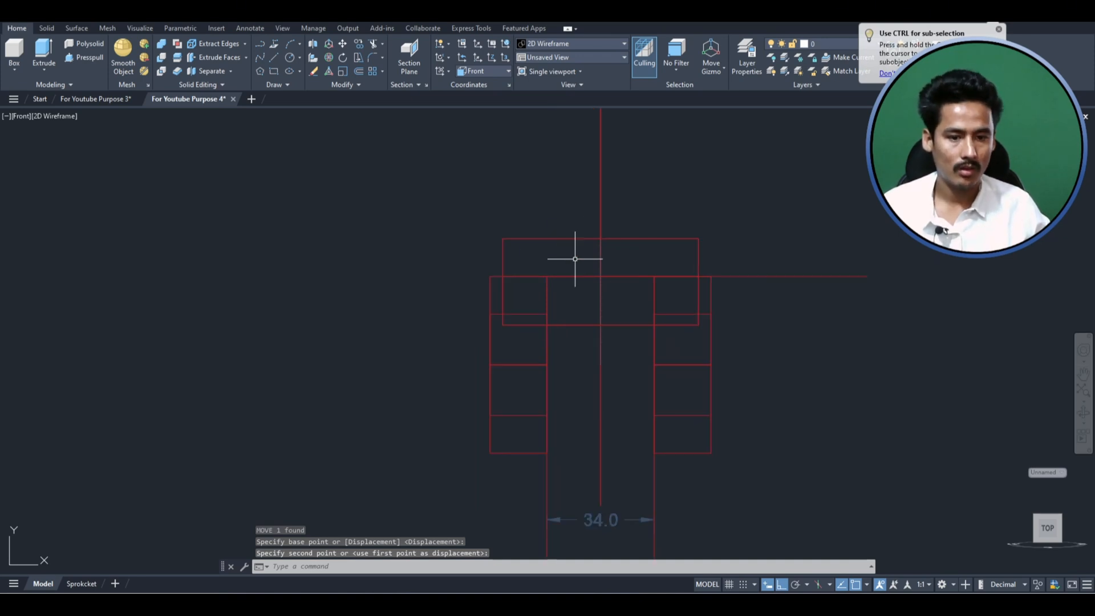
# - Show the model in SW Isometric view with the Shaded with edges visual style
pyautogui.click(22, 115)
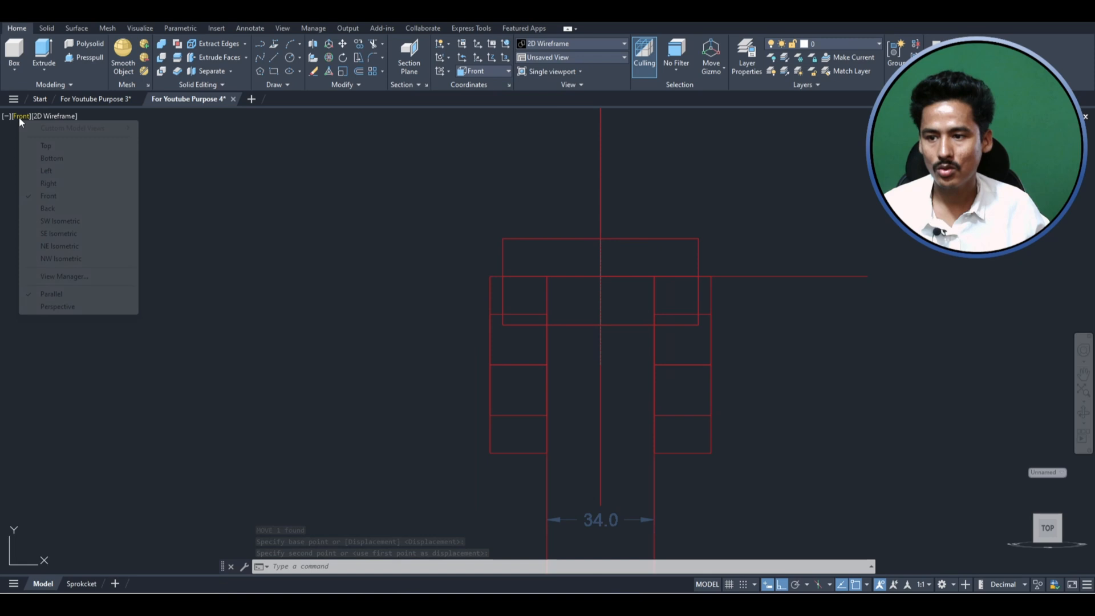
pyautogui.click(73, 222)
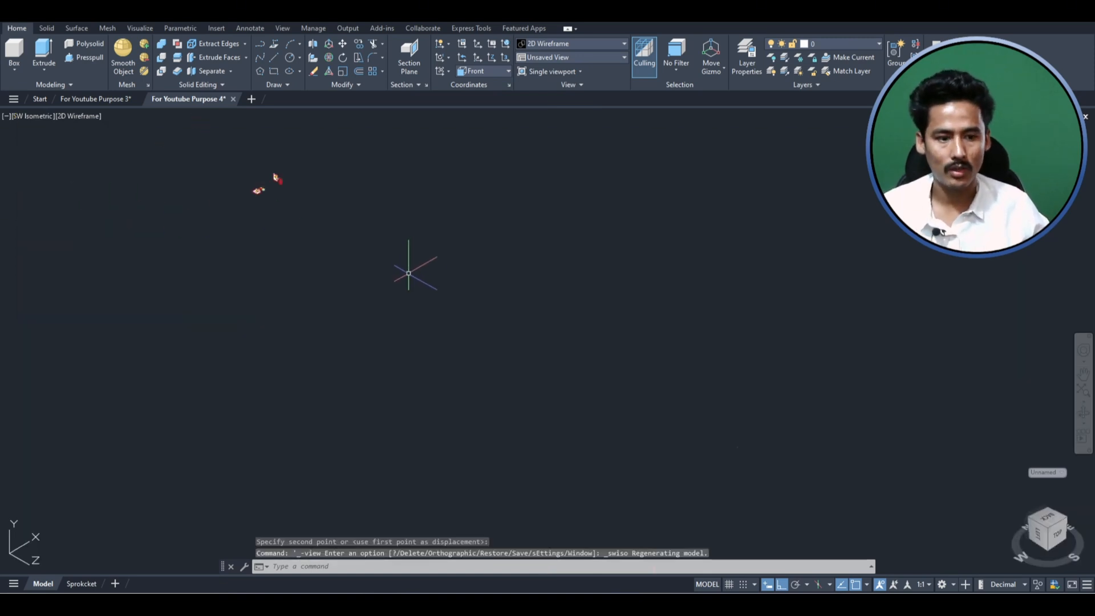
pyautogui.scroll(8, 285, 181)
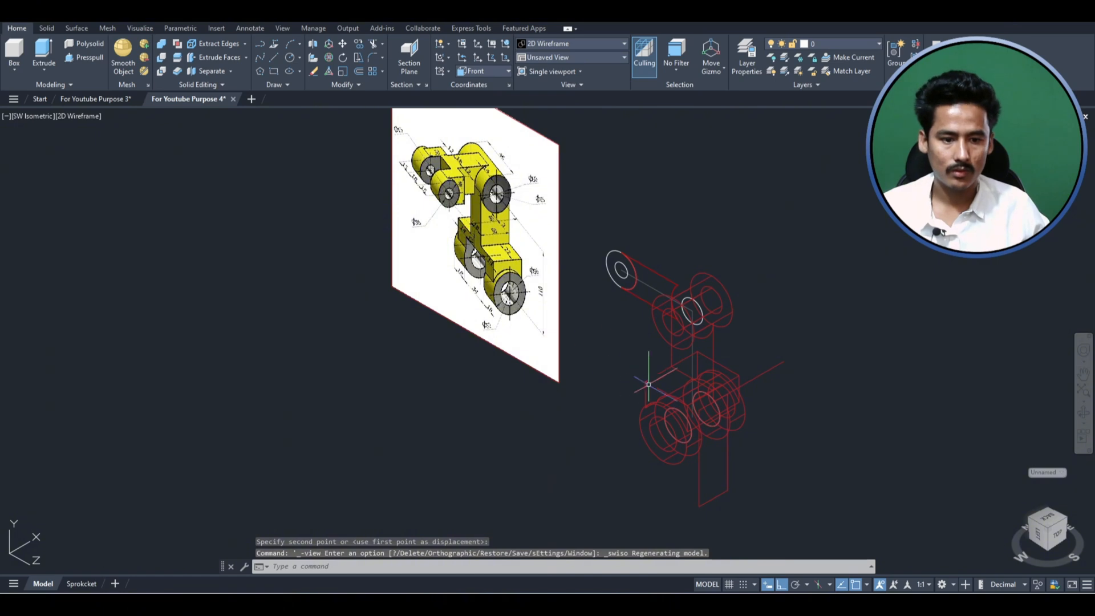
pyautogui.click(80, 116)
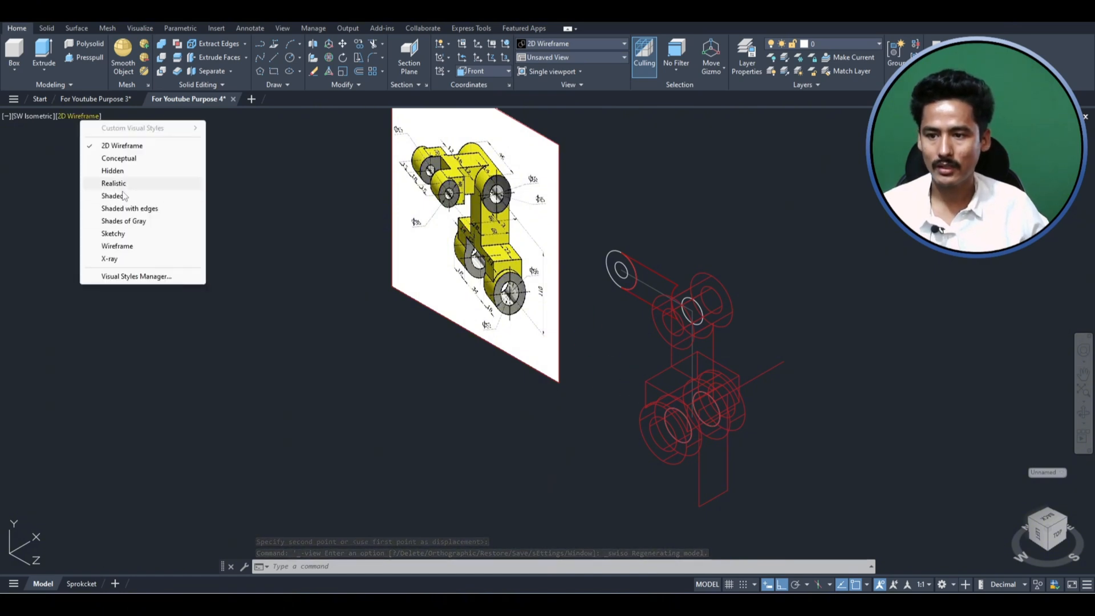
pyautogui.click(129, 209)
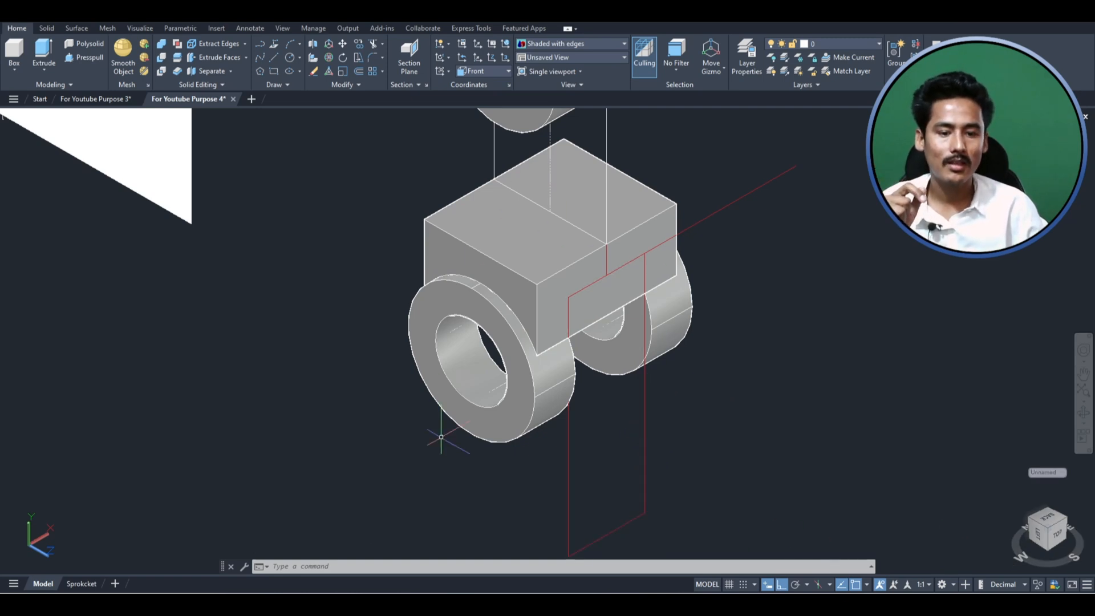
# - Try to Presspull the 34-wide rectangle outward into a solid and undo the extrusion
pyautogui.click(644, 443)
pyautogui.click(610, 474)
pyautogui.write('p')
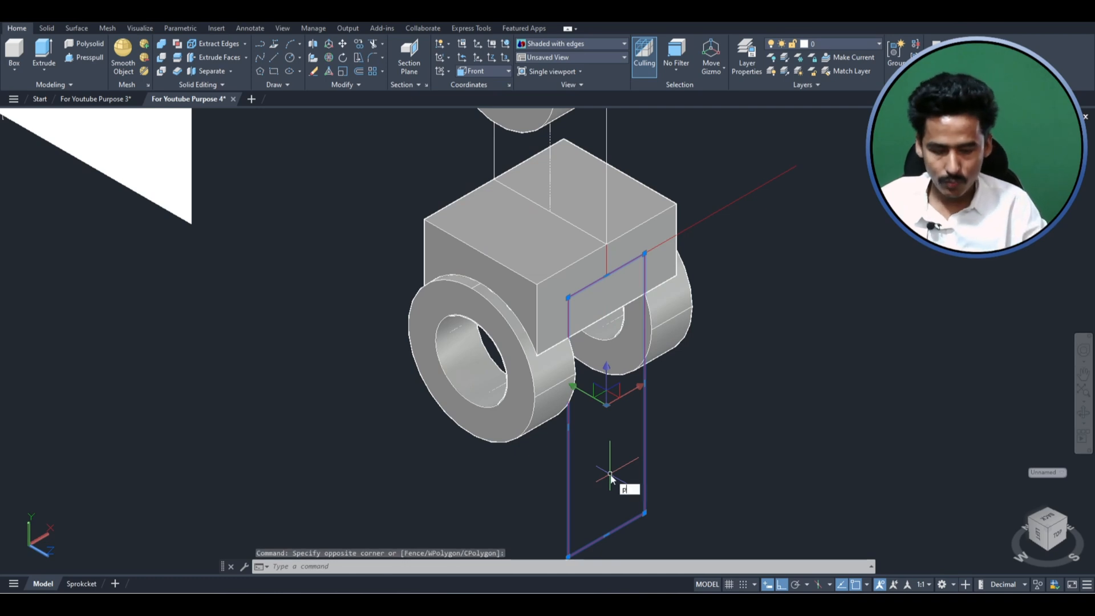
pyautogui.write('resspull')
pyautogui.press('Return')
pyautogui.click(568, 455)
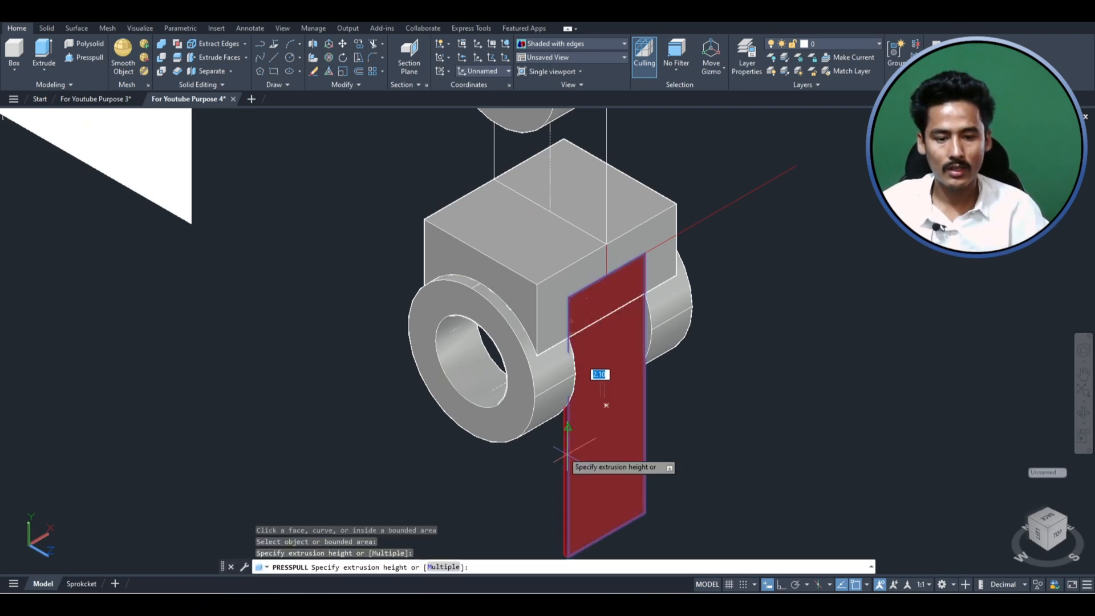
pyautogui.click(513, 443)
pyautogui.hotkey('ctrl', 'z')
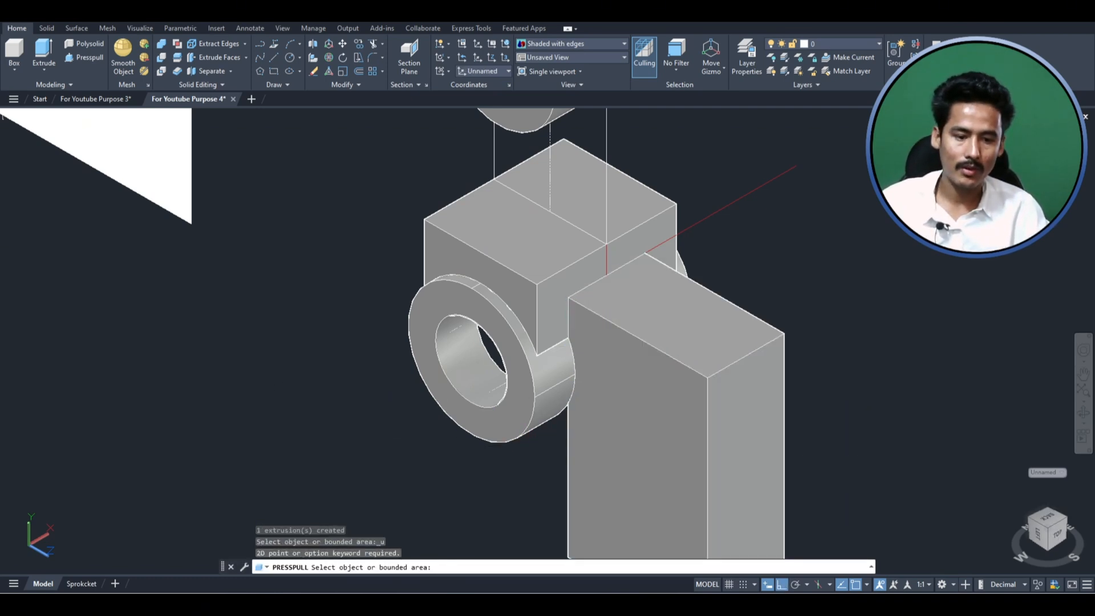
pyautogui.press('Return')
pyautogui.hotkey('ctrl', 'z')
# - Try to Presspull the tall rectangle backward through the arched connecting block and undo the extrusion
pyautogui.click(569, 456)
pyautogui.click(537, 469)
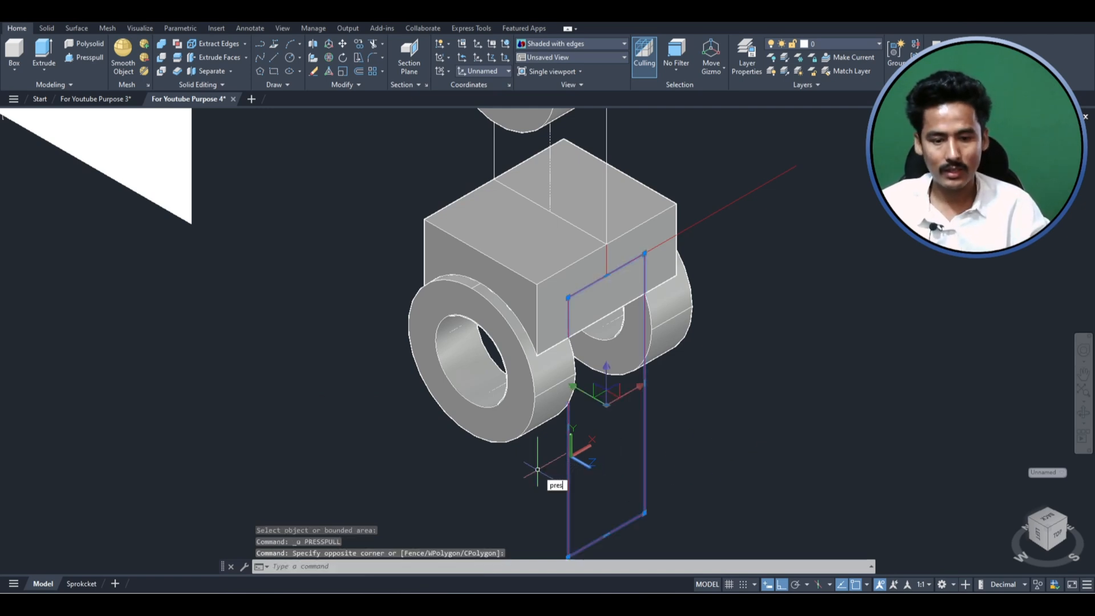
pyautogui.write('press')
pyautogui.press('Return')
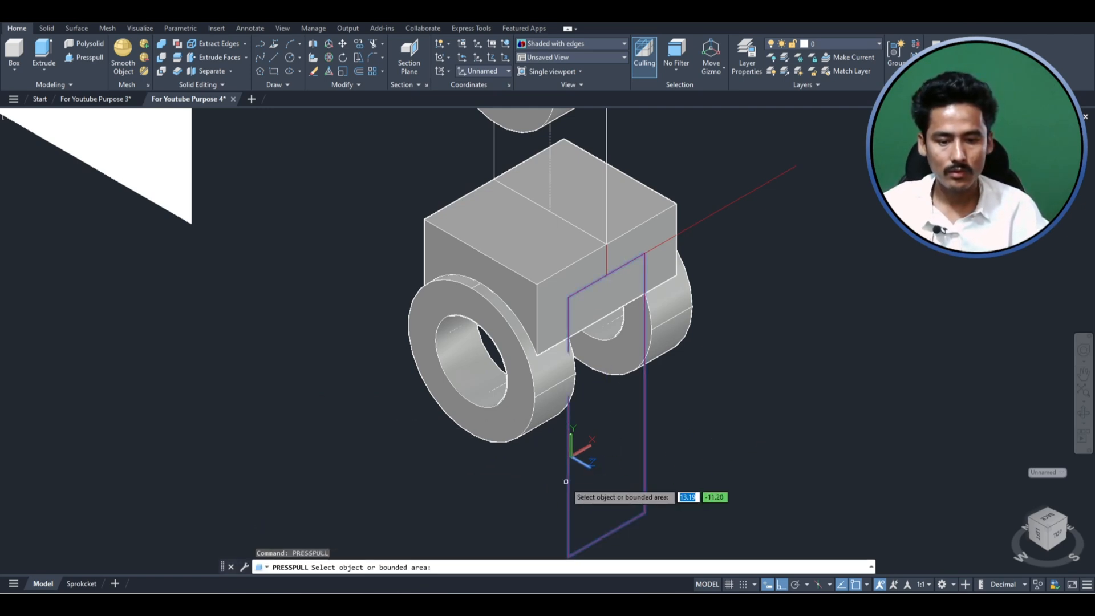
pyautogui.click(586, 367)
pyautogui.click(291, 367)
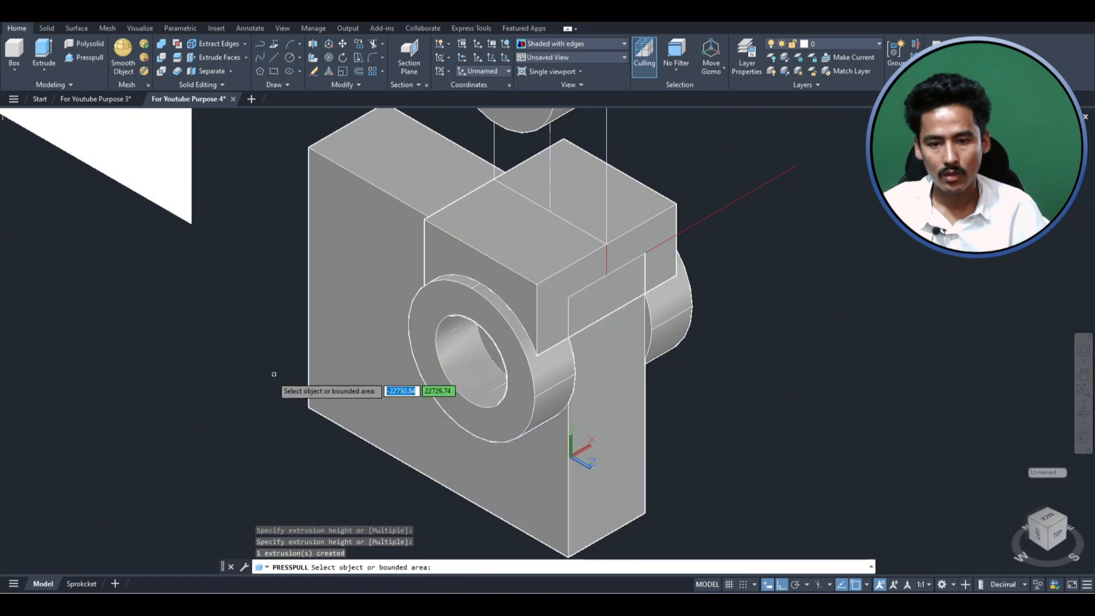
pyautogui.press('Escape')
pyautogui.hotkey('ctrl', 'z')
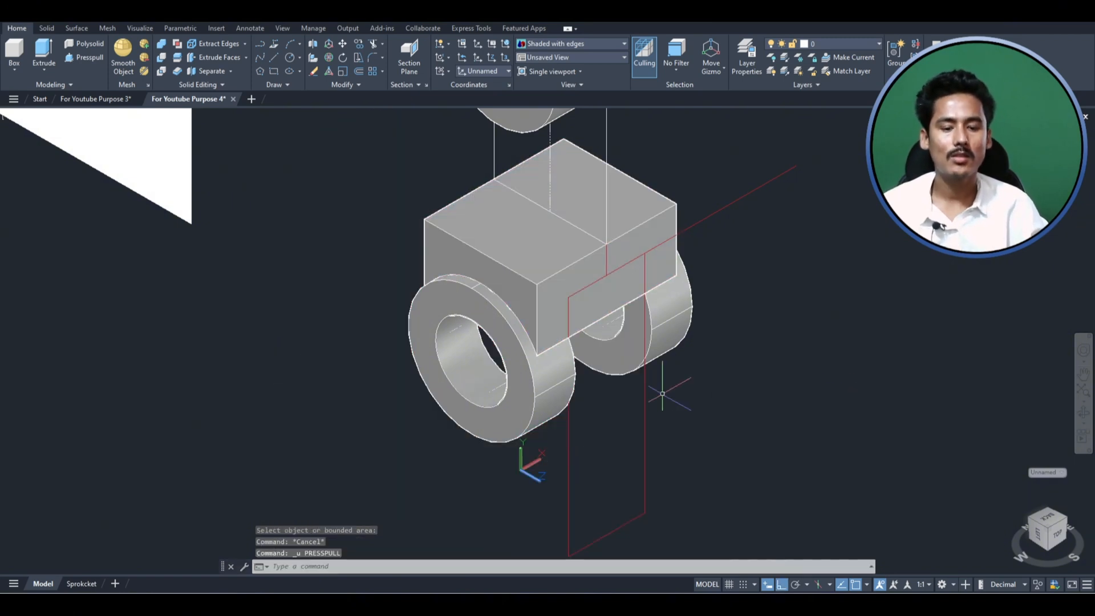
# - Extrude the tall rectangle about 102 backward so that it passes completely through the arched connecting block
pyautogui.click(663, 438)
pyautogui.click(624, 437)
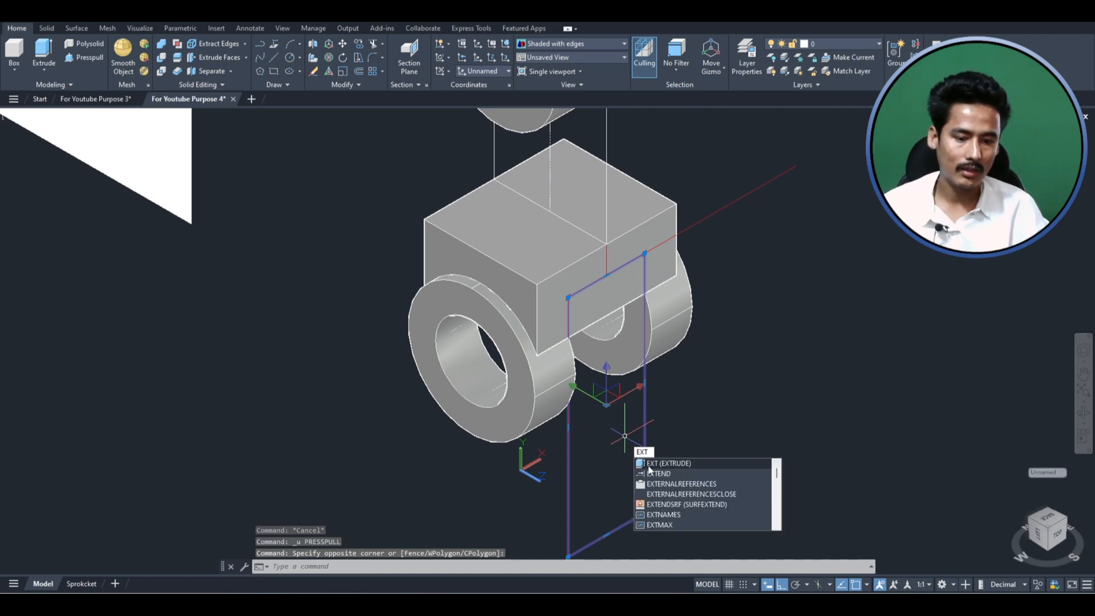
pyautogui.press('Return')
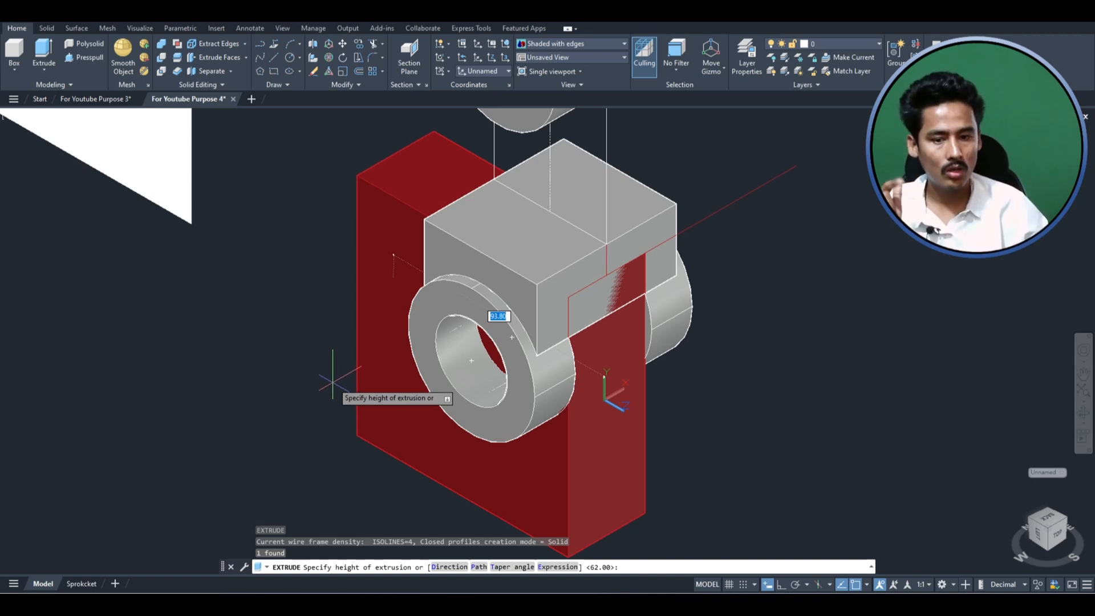
pyautogui.click(301, 392)
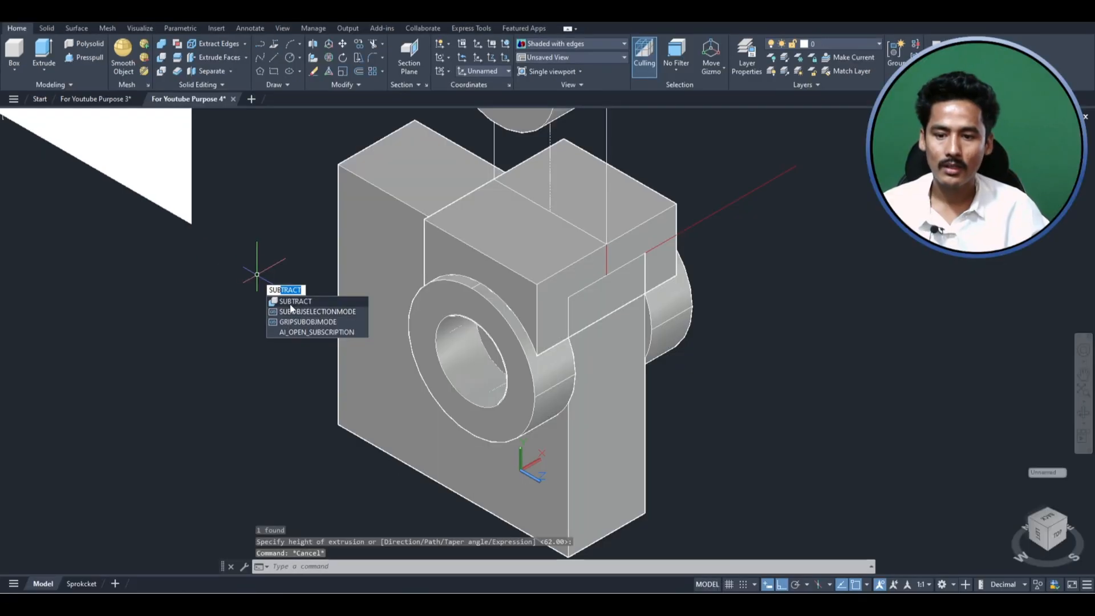
# - Subtract the tall extruded slab from the arched connecting block to cut the slot between the fork rings
pyautogui.write('SUB')
pyautogui.click(284, 304)
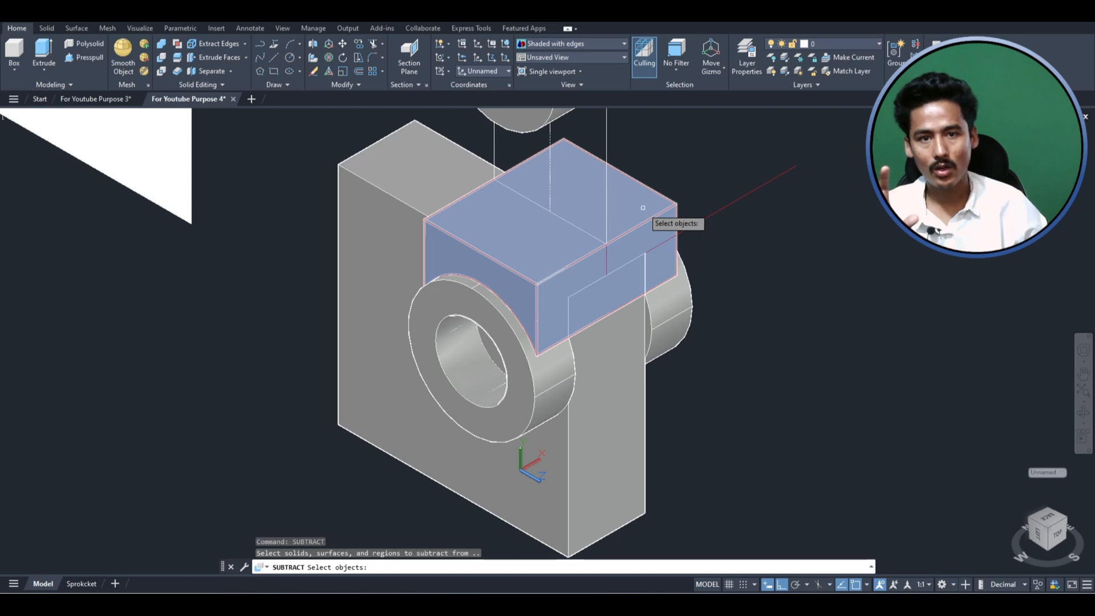
pyautogui.click(642, 201)
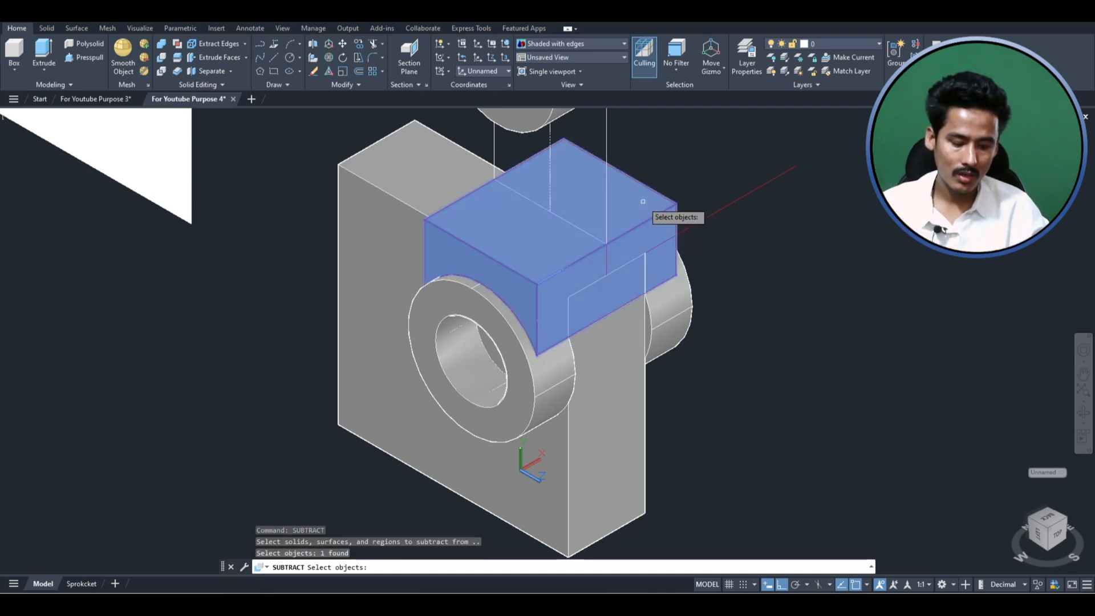
pyautogui.press('Return')
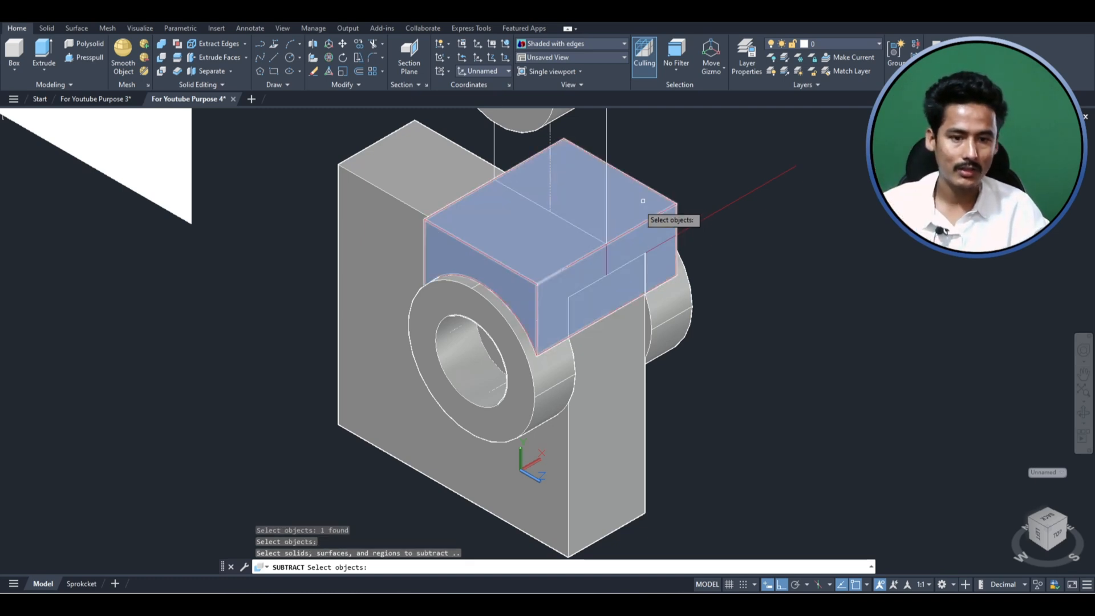
pyautogui.click(381, 170)
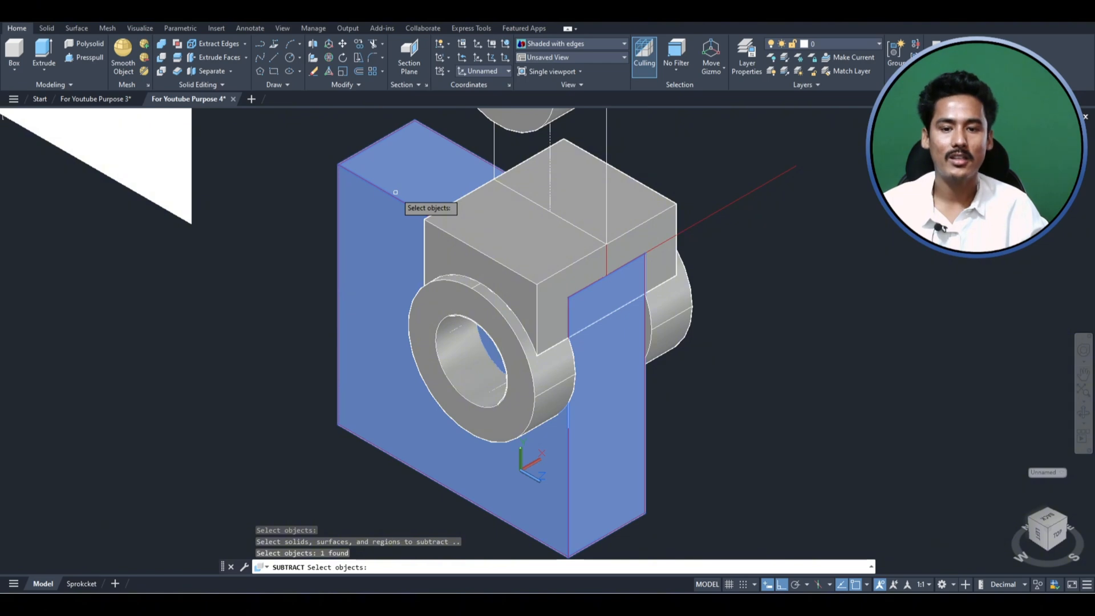
pyautogui.press('Return')
# - Extrude the upright web's profile between the connecting block and the upper cylinder to a thickness of 18
pyautogui.keyDown('shift'); pyautogui.moveTo(816, 398); pyautogui.dragTo(800, 345, button='middle'); pyautogui.keyUp('shift')
pyautogui.keyDown('shift'); pyautogui.moveTo(664, 360); pyautogui.dragTo(675, 381, button='middle'); pyautogui.keyUp('shift')
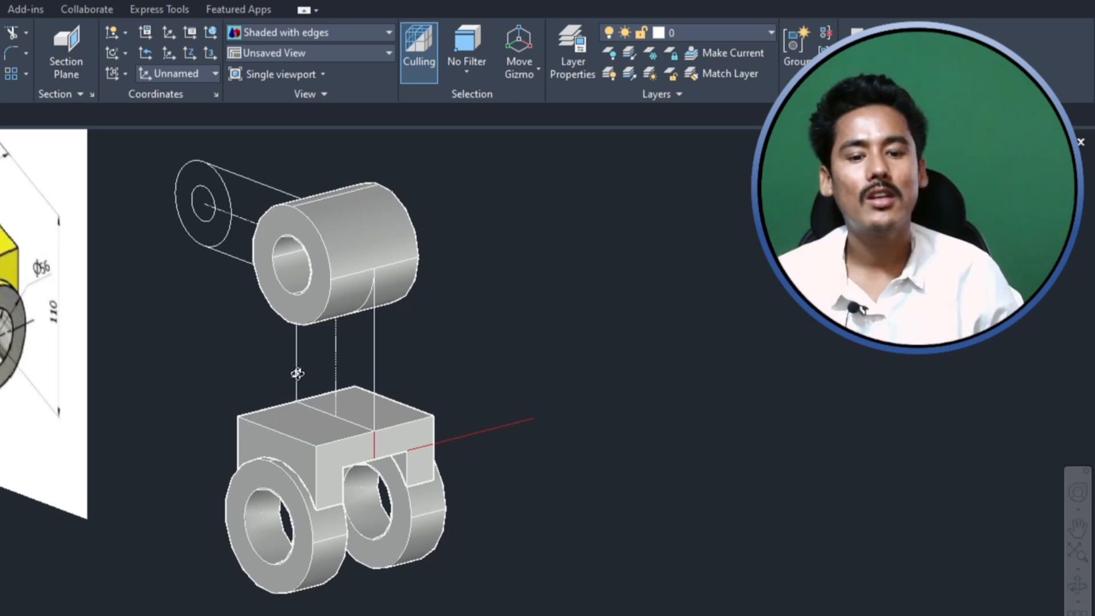
pyautogui.scroll(4, 319, 378)
pyautogui.scroll(-1, 337, 482)
pyautogui.scroll(-1, 334, 318)
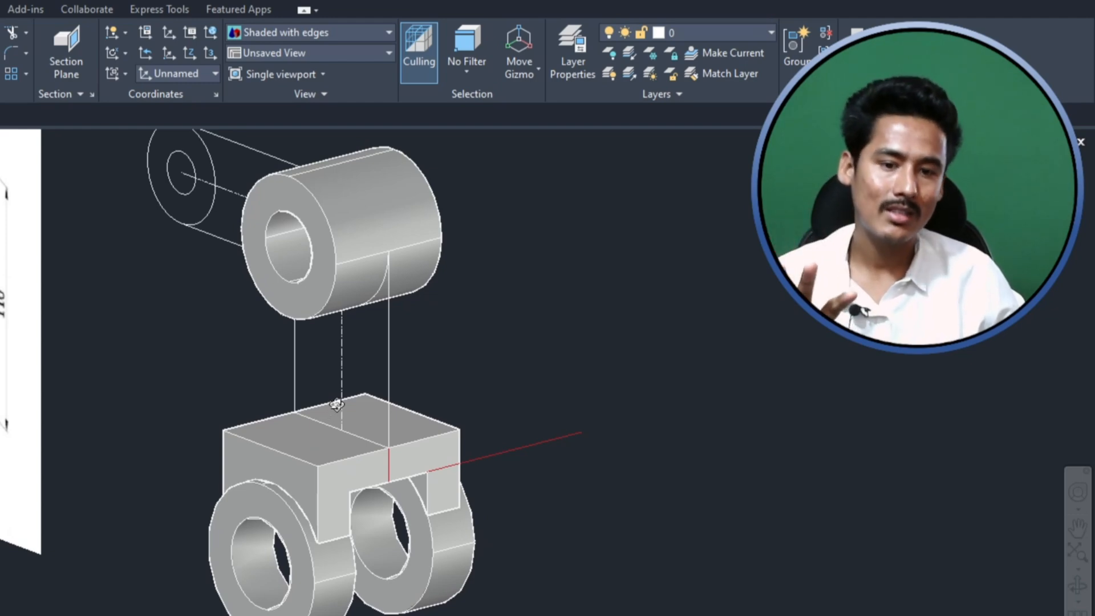
pyautogui.keyDown('shift'); pyautogui.moveTo(345, 542); pyautogui.dragTo(532, 470, button='middle'); pyautogui.keyUp('shift')
pyautogui.moveTo(719, 336)
pyautogui.keyDown('shift'); pyautogui.mouseDown(button='middle')
pyautogui.moveTo(608, 336)
pyautogui.moveTo(591, 313)
pyautogui.mouseUp(button='middle'); pyautogui.keyUp('shift')
pyautogui.click(582, 261)
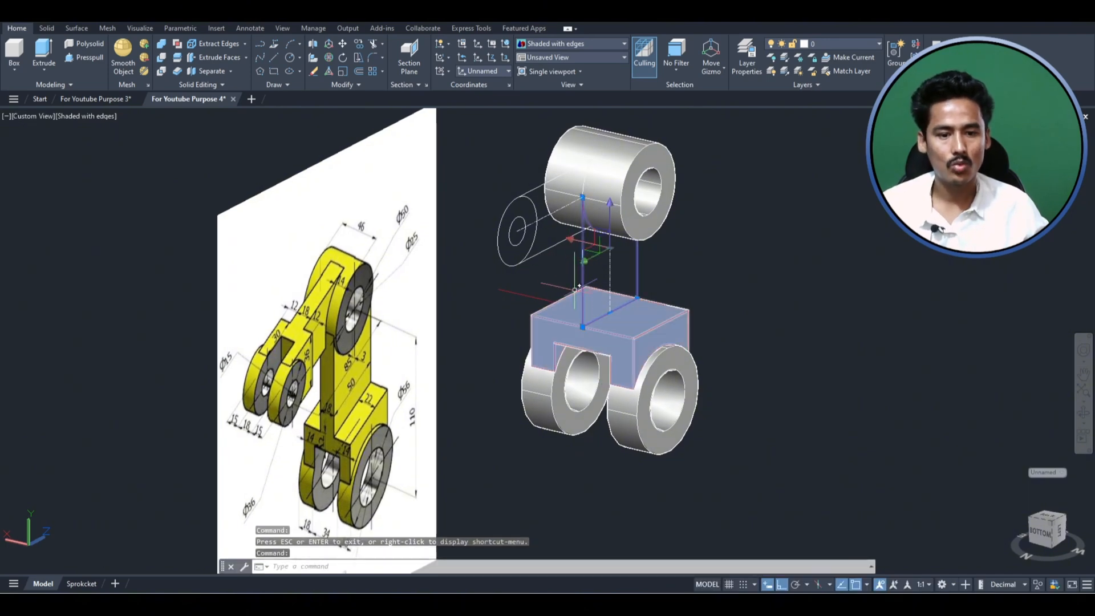
pyautogui.scroll(5, 339, 407)
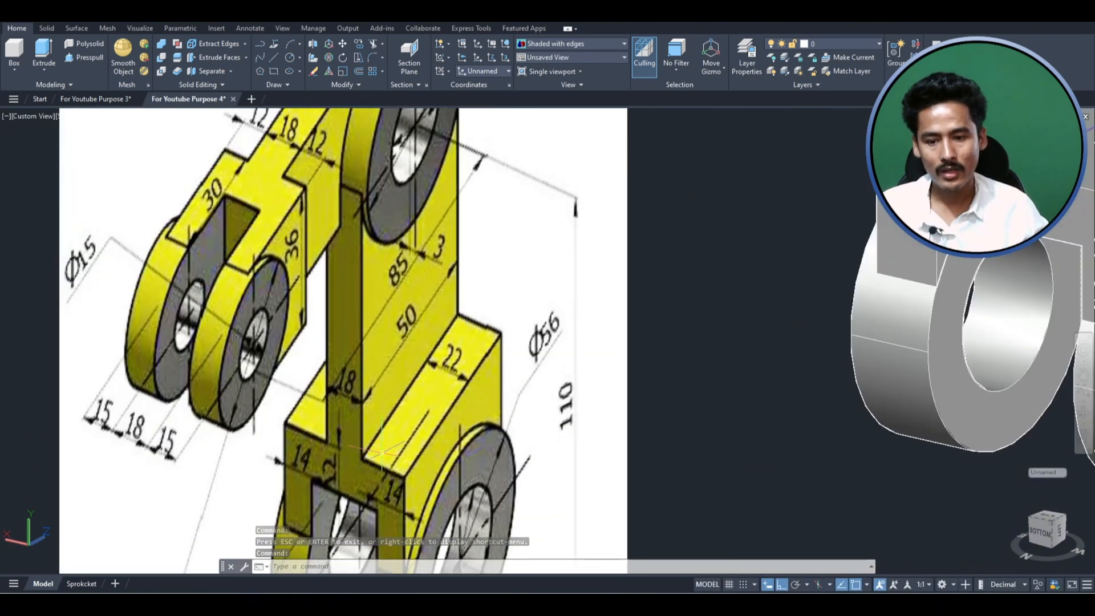
pyautogui.scroll(-5, 338, 406)
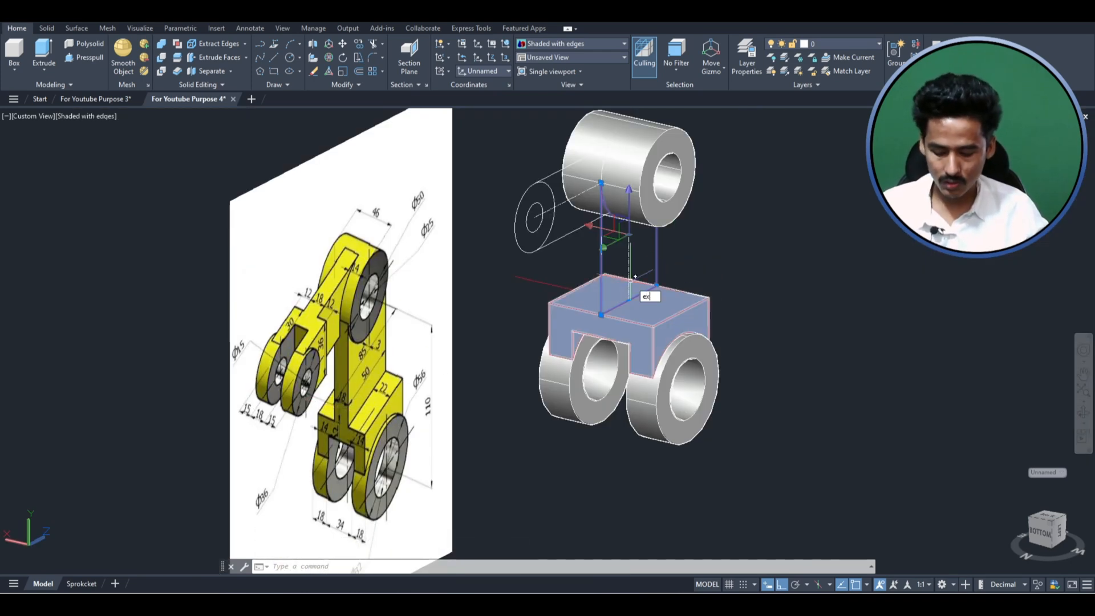
pyautogui.press('Return')
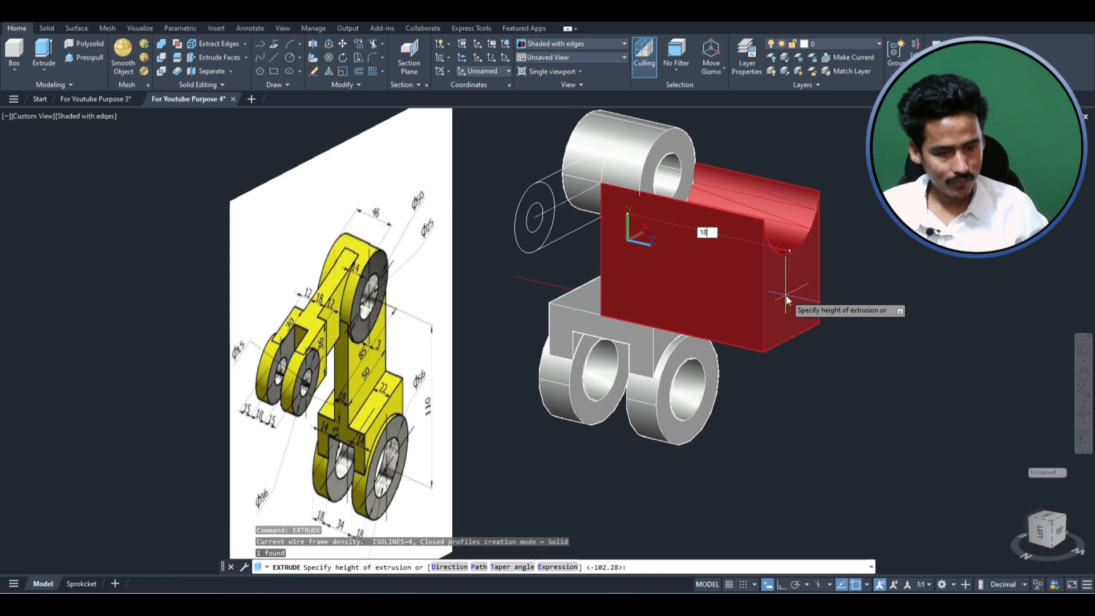
pyautogui.press('Return')
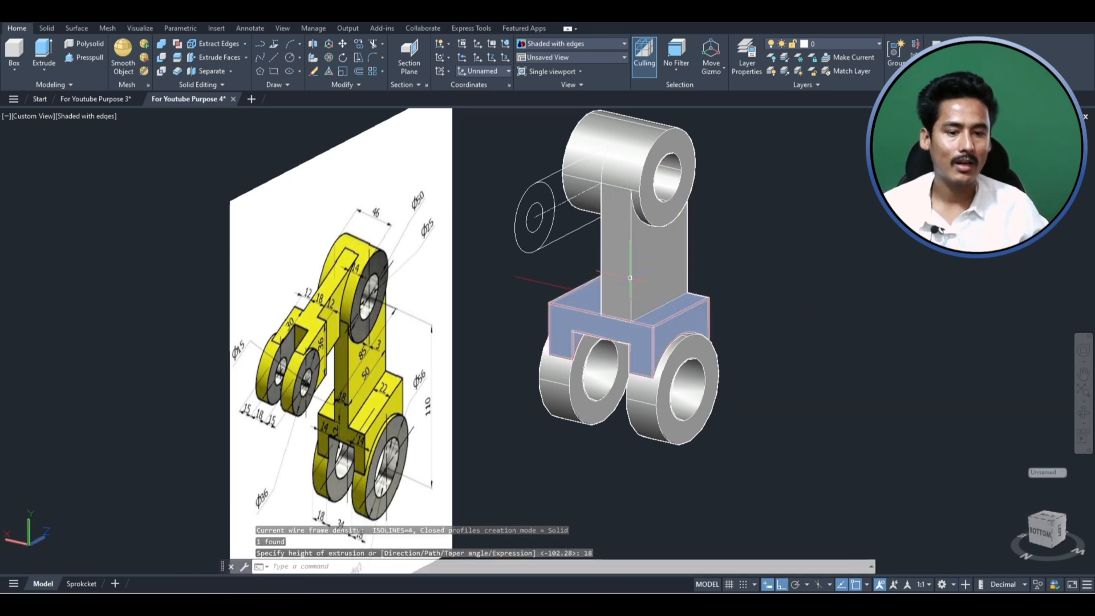
# - Move the upright web 9 sideways along its thickness to center it on the connecting block
pyautogui.scroll(2, 629, 277)
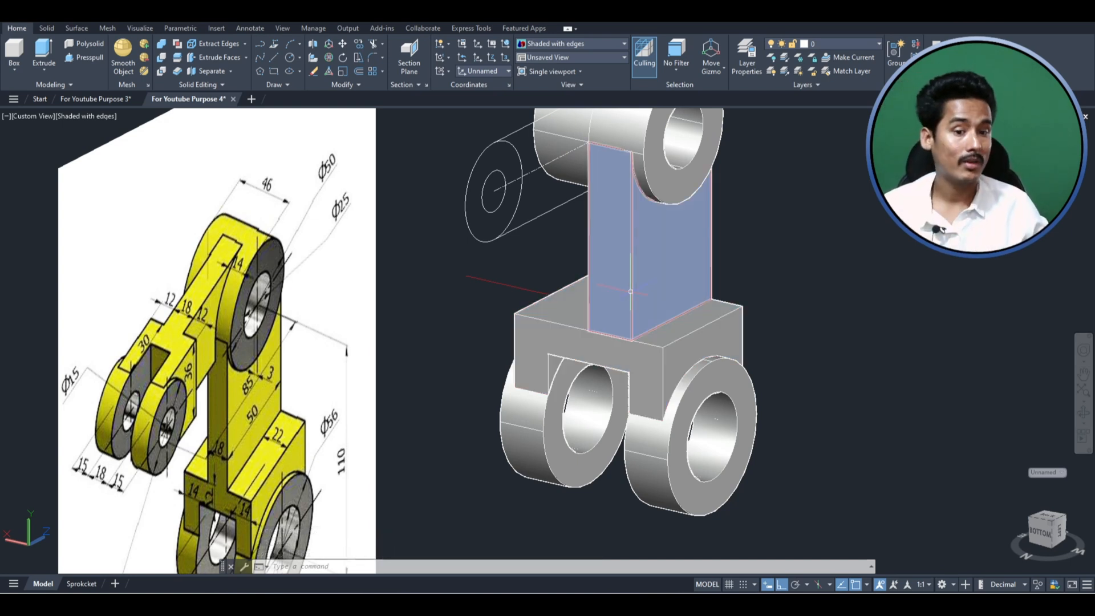
pyautogui.click(626, 267)
pyautogui.write('m')
pyautogui.press('Return')
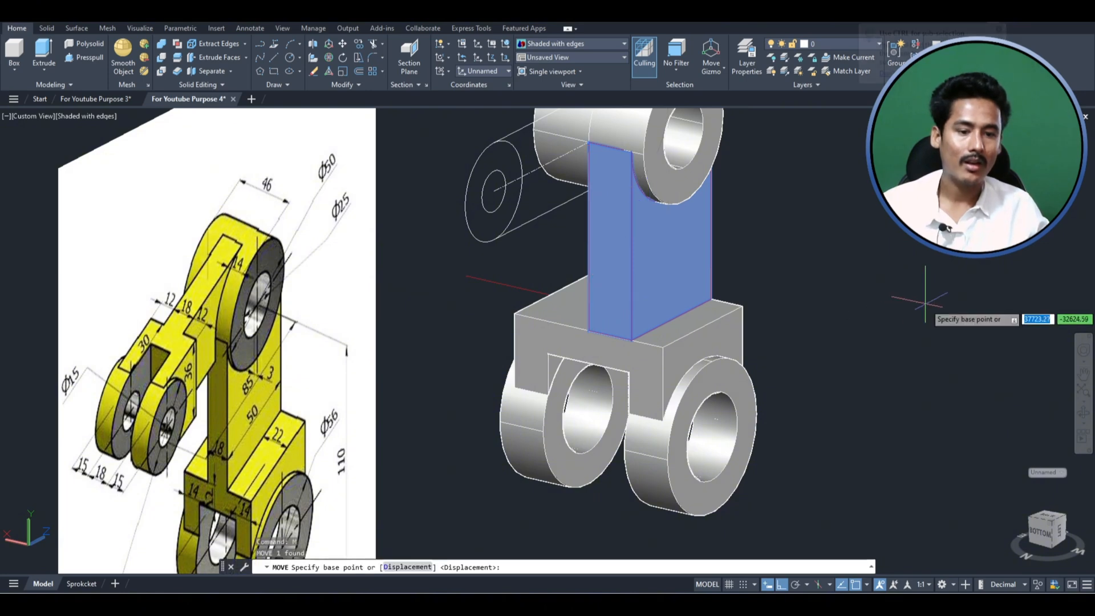
pyautogui.click(905, 288)
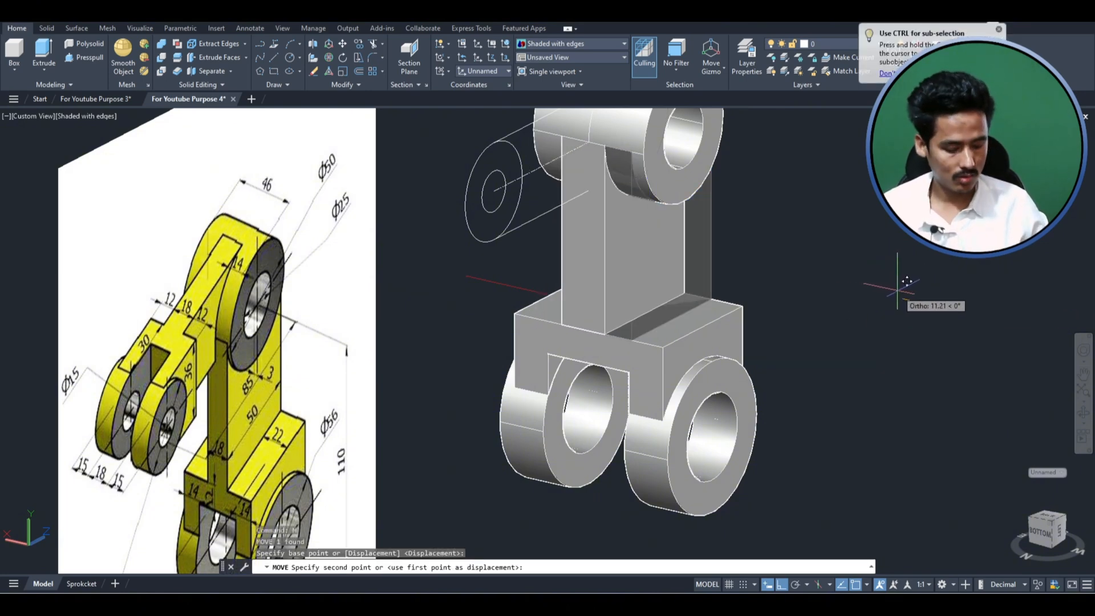
pyautogui.write('9')
pyautogui.press('Return')
pyautogui.scroll(-2, 860, 304)
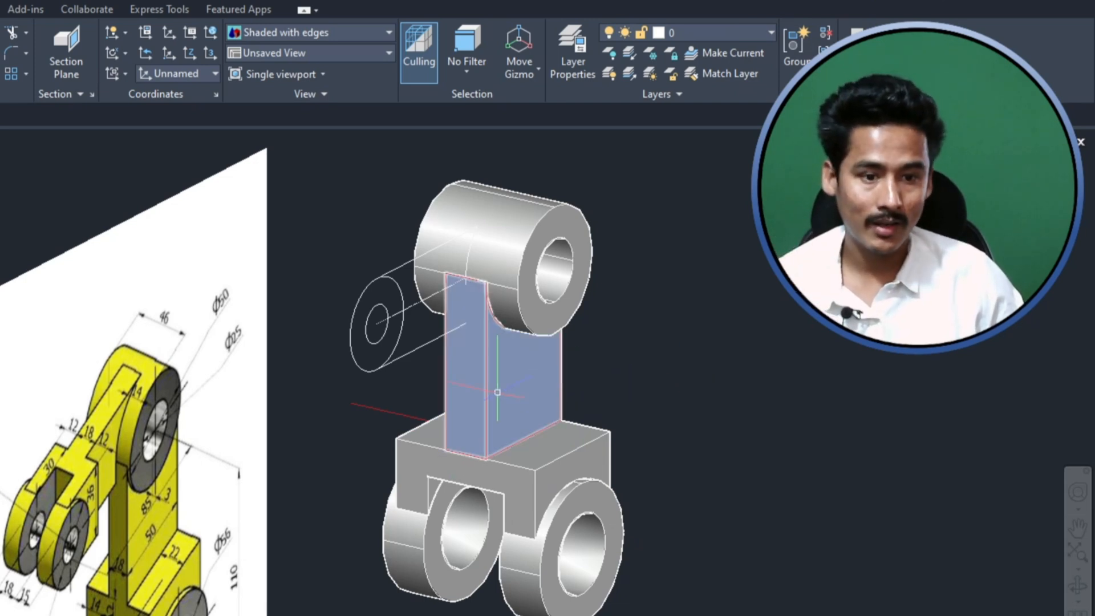
# - Examine the side arm's circles and outlines against the arm dimensions in the reference image
pyautogui.moveTo(497, 392)
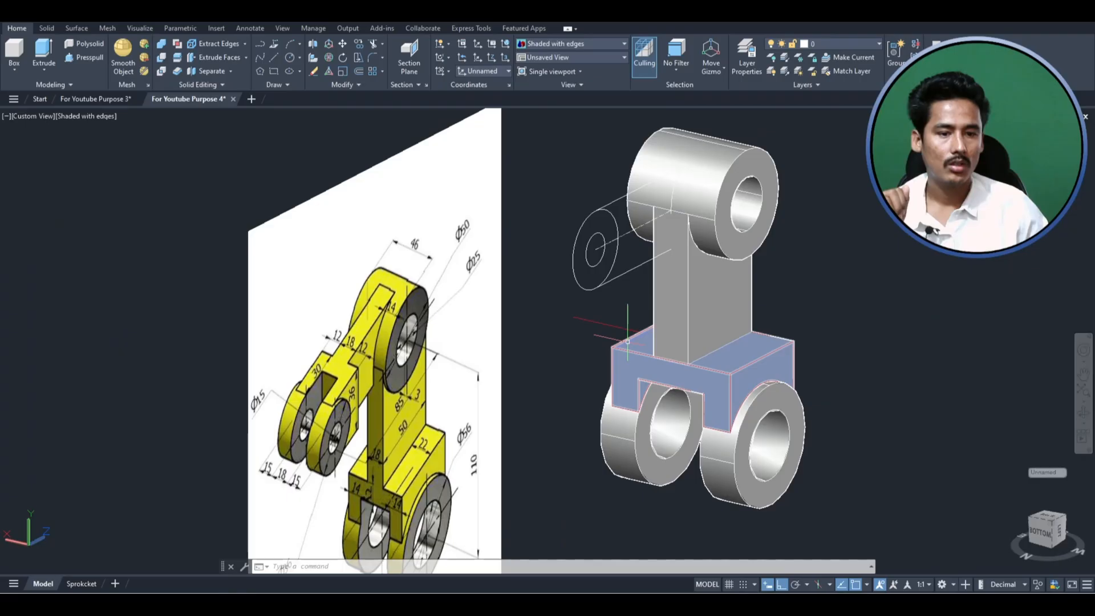
pyautogui.scroll(-3, 429, 408)
pyautogui.scroll(4, 428, 407)
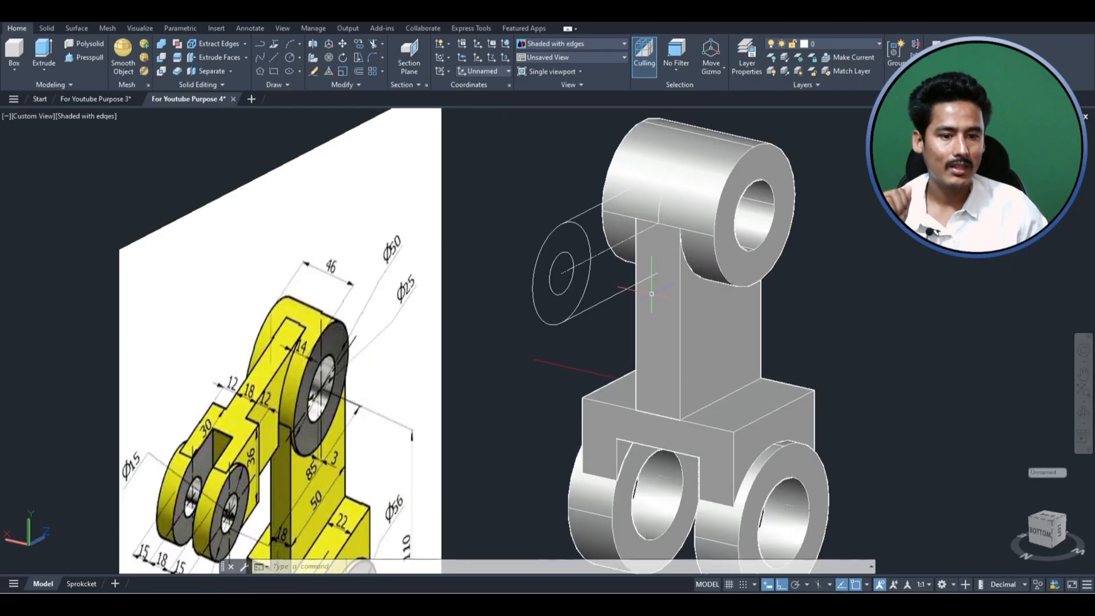
pyautogui.click(592, 333)
pyautogui.click(472, 216)
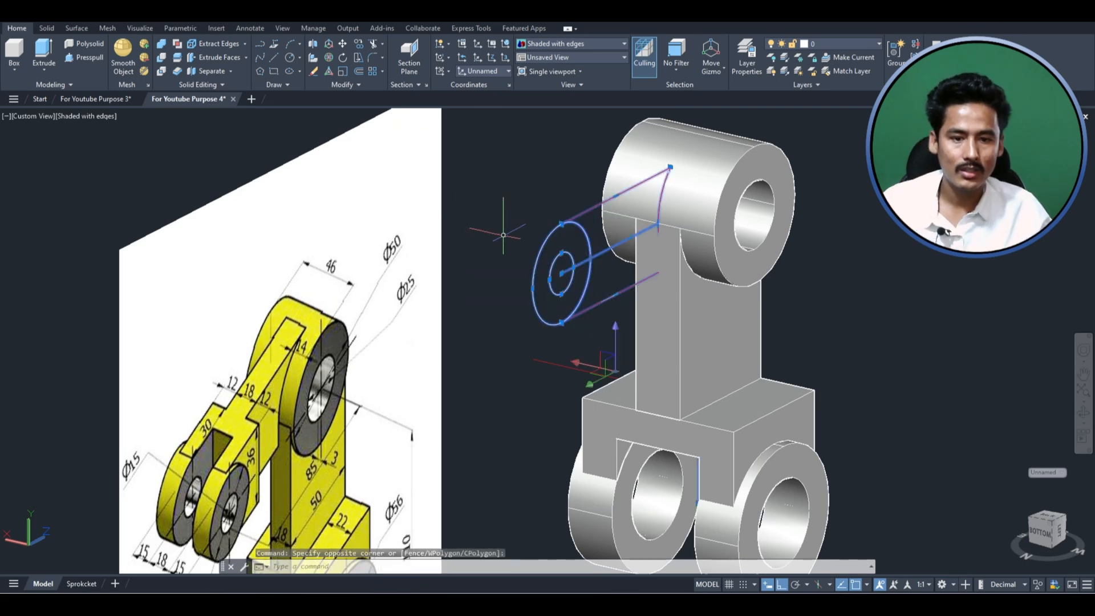
pyautogui.scroll(-2, 543, 242)
pyautogui.press('Escape')
pyautogui.press('Escape')
pyautogui.press('Escape')
pyautogui.scroll(3, 596, 251)
pyautogui.scroll(-2, 596, 251)
pyautogui.click(586, 319)
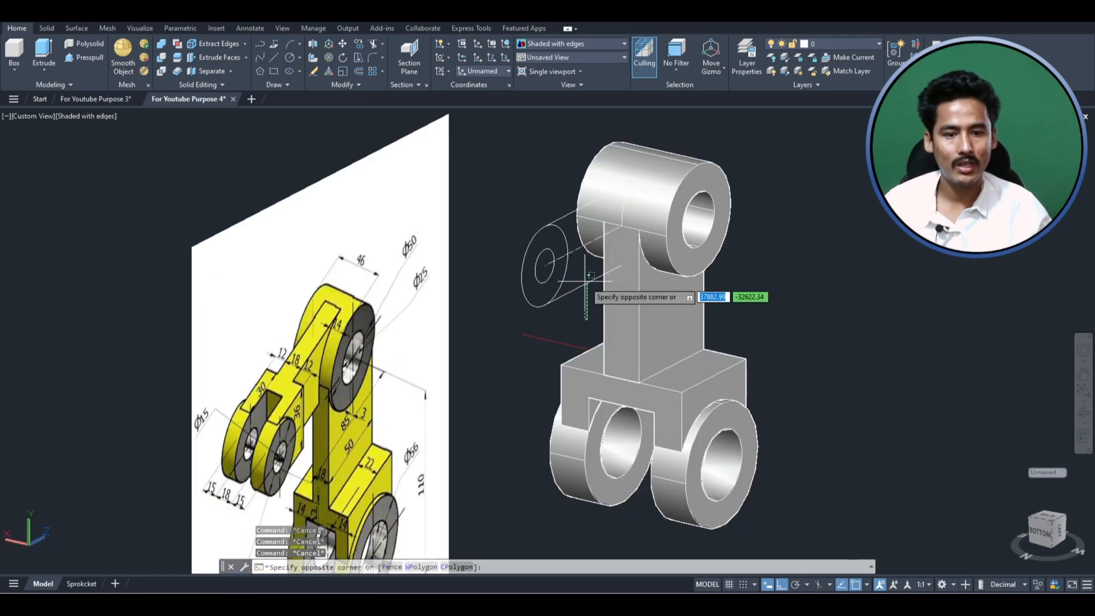
pyautogui.click(587, 264)
pyautogui.scroll(-3, 563, 315)
pyautogui.scroll(4, 431, 393)
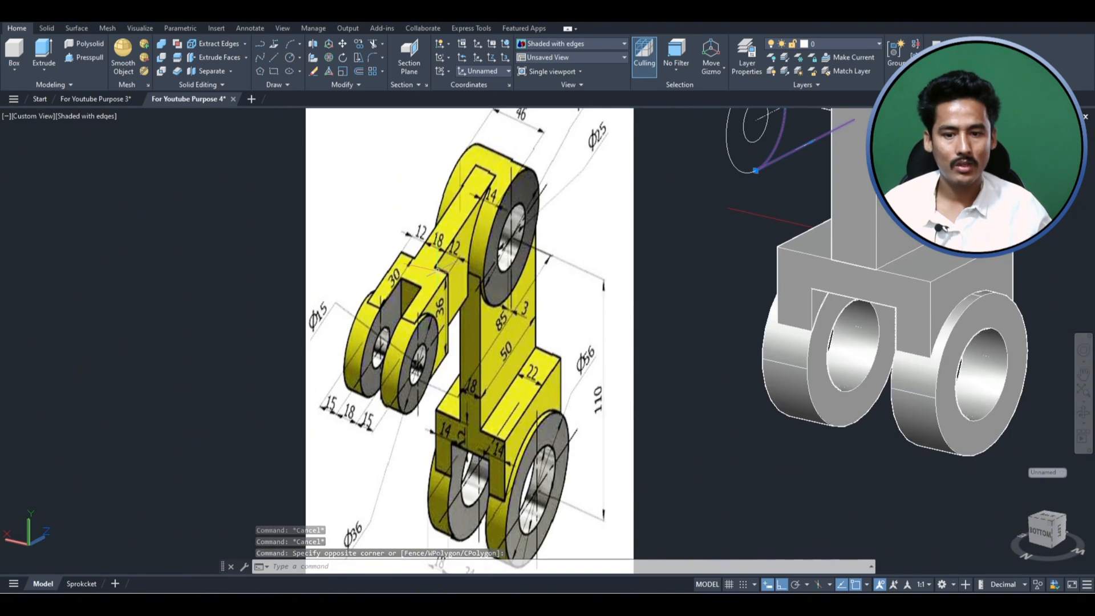
pyautogui.scroll(-2, 450, 341)
pyautogui.scroll(3, 712, 156)
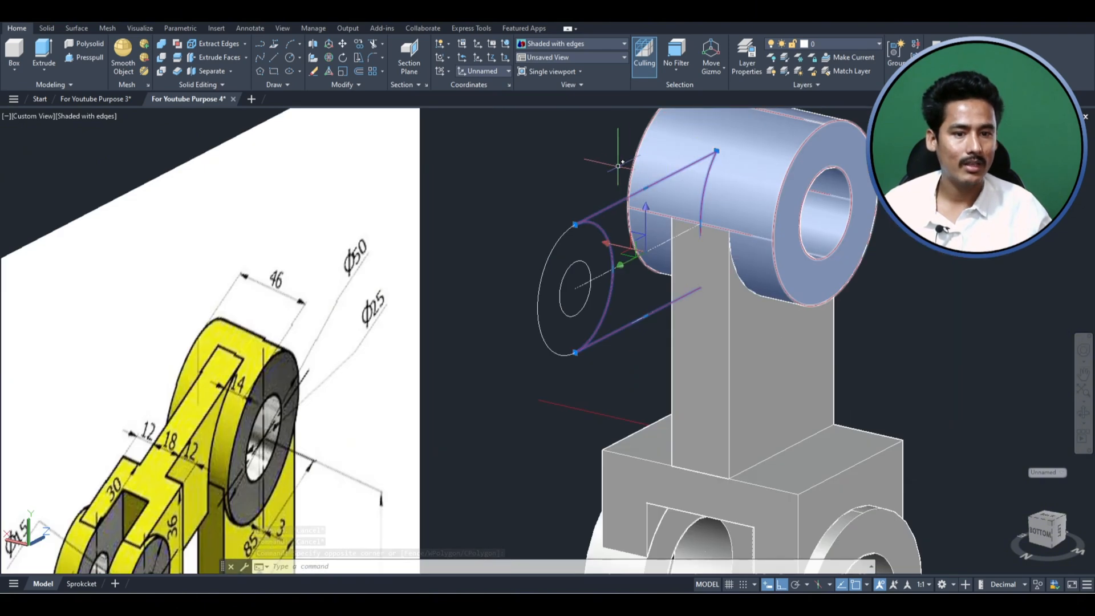
pyautogui.press('Escape')
pyautogui.scroll(-2, 609, 261)
pyautogui.press('Escape')
pyautogui.press('Escape')
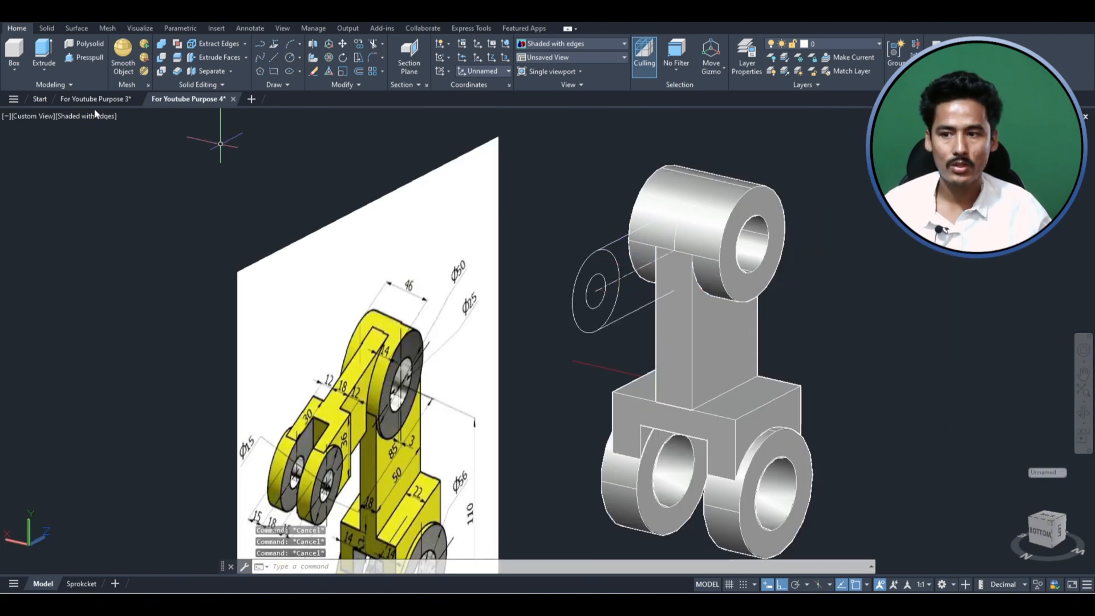
# - In the Left view, draw a polyline from the side arm's outer circle, 12 toward the upper cylinder, then straight up past the arm's outline
pyautogui.click(26, 117)
pyautogui.click(57, 196)
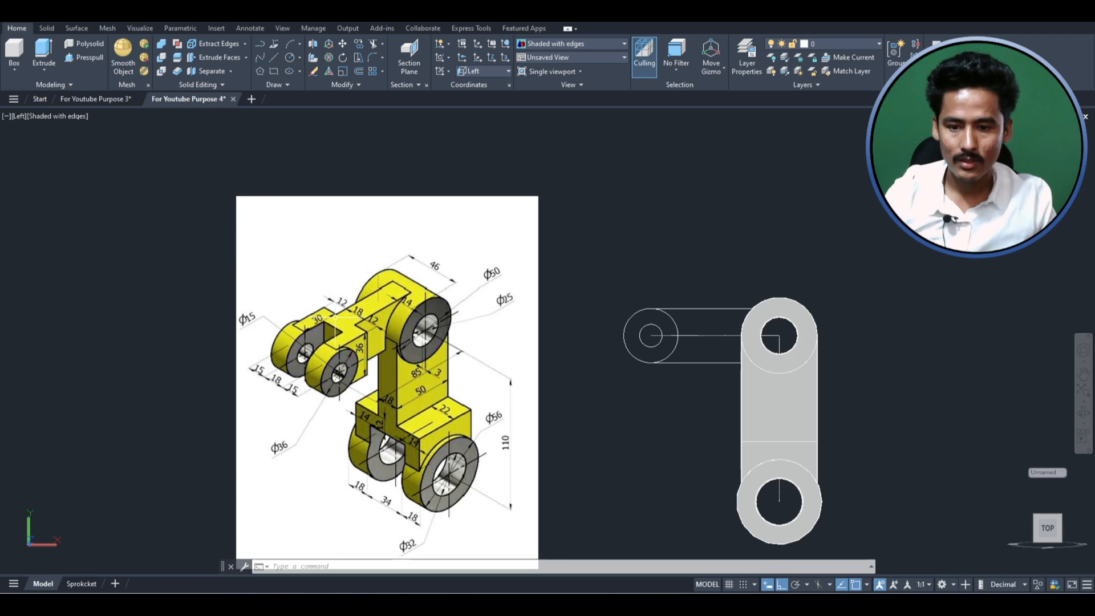
pyautogui.write('l')
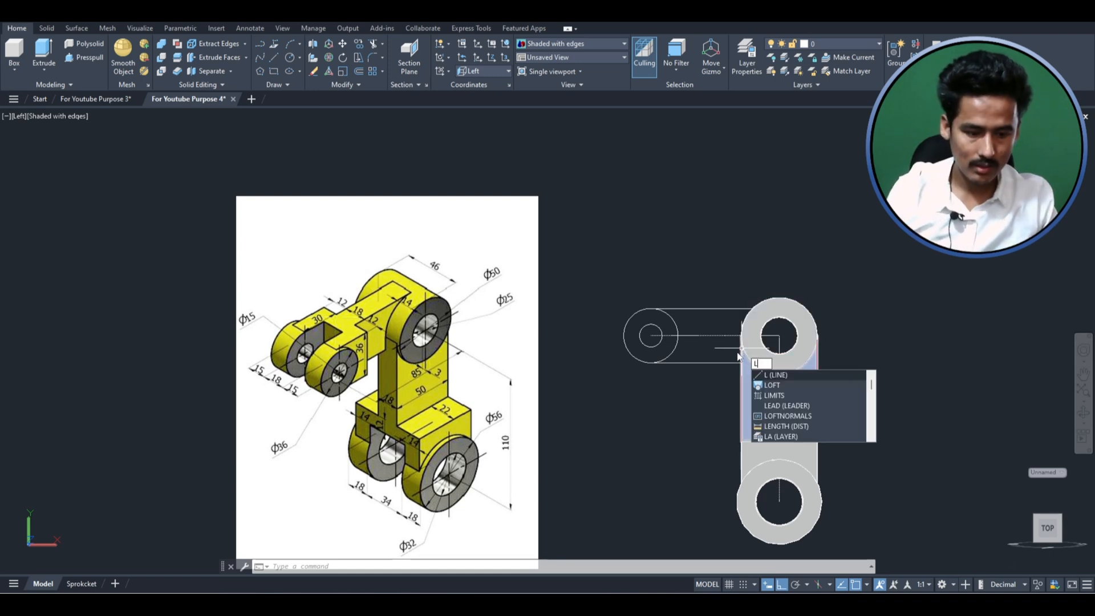
pyautogui.press('BackSpace')
pyautogui.write('pl')
pyautogui.press('Return')
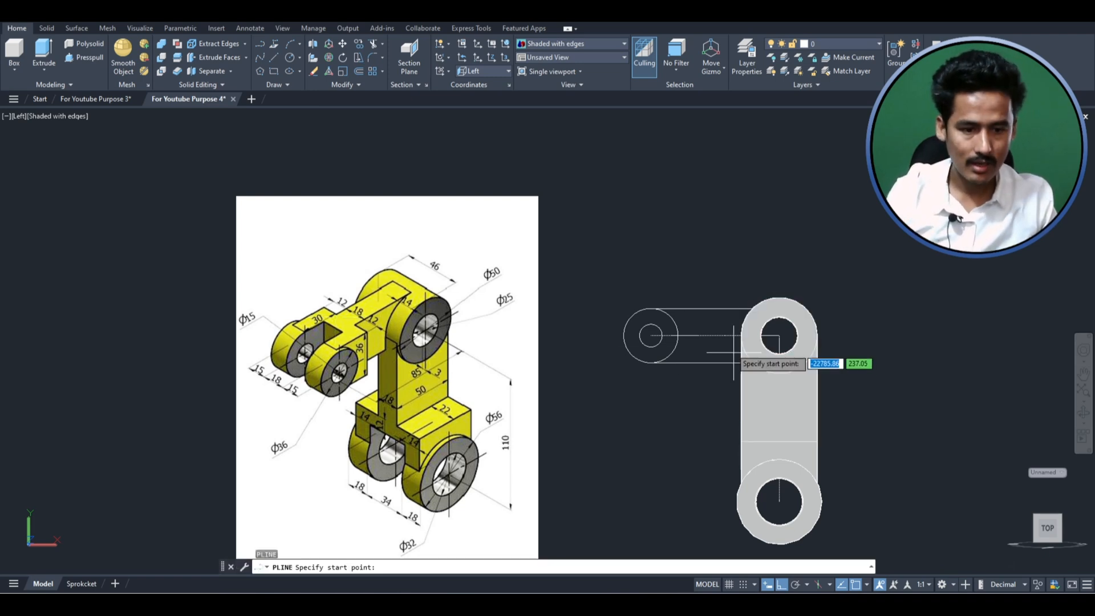
pyautogui.click(677, 335)
pyautogui.scroll(3, 704, 333)
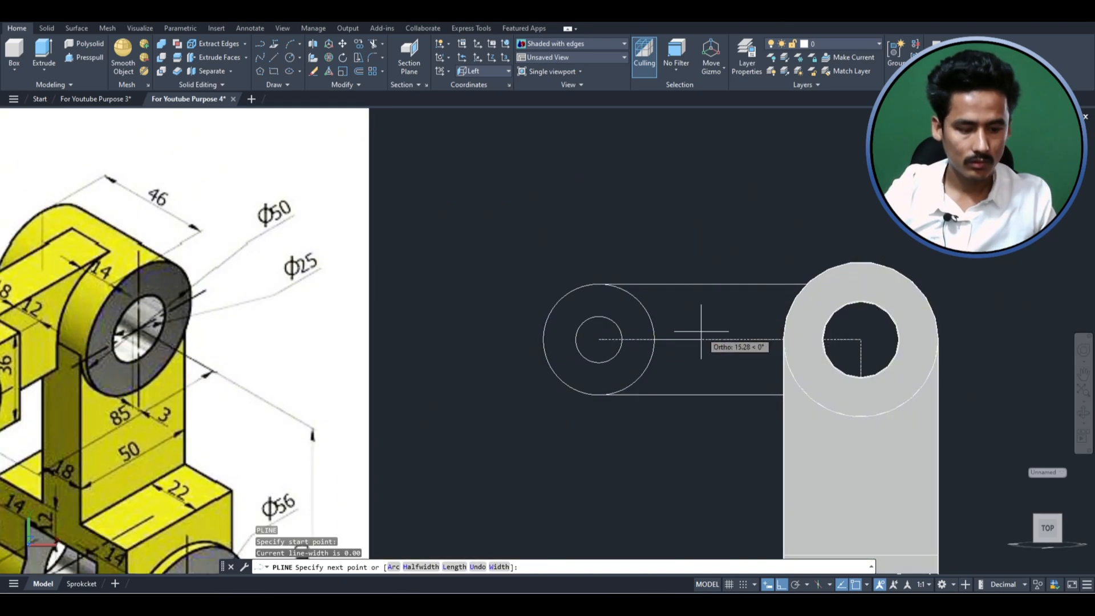
pyautogui.write('12')
pyautogui.press('Return')
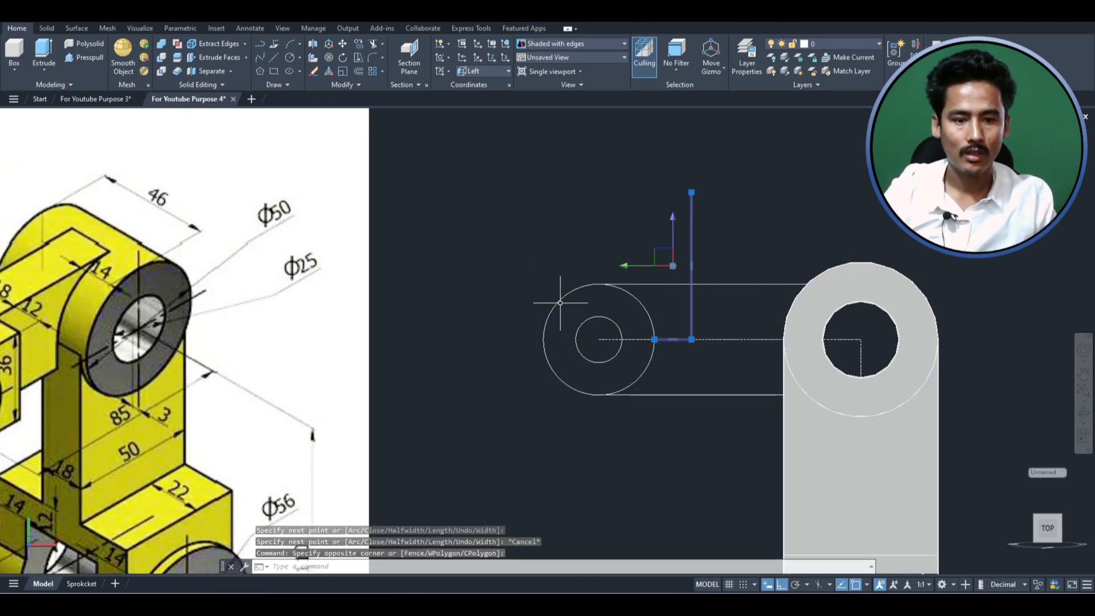
pyautogui.scroll(-4, 600, 308)
pyautogui.scroll(3, 625, 293)
pyautogui.press('Escape')
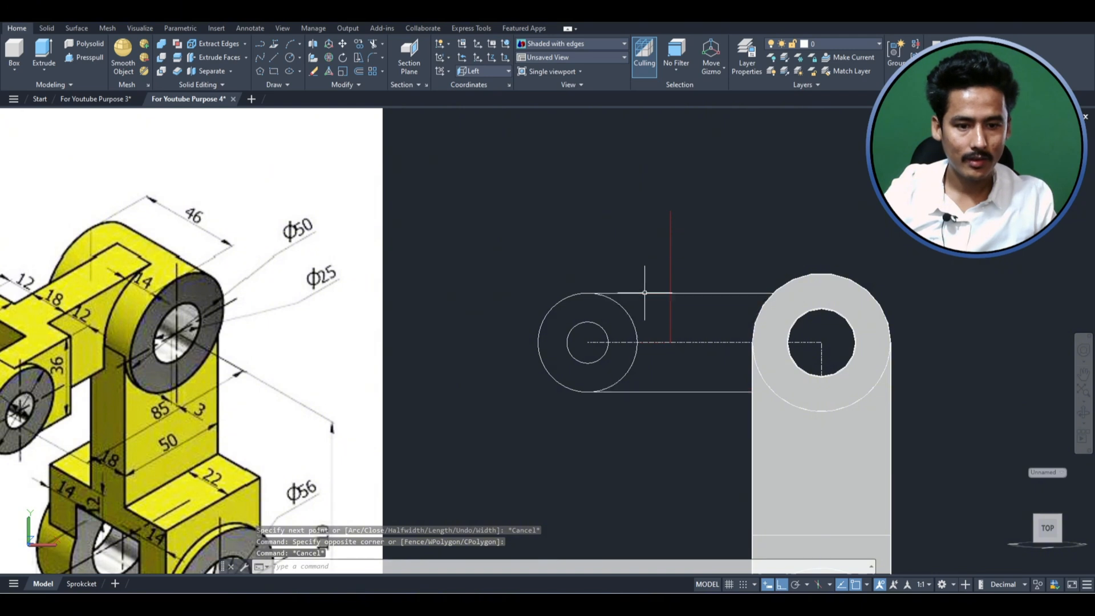
# - Draw a rectangle from where the vertical construction line meets the side arm's upper outline to the outer circle's lowest point
pyautogui.click(645, 292)
pyautogui.press('Escape')
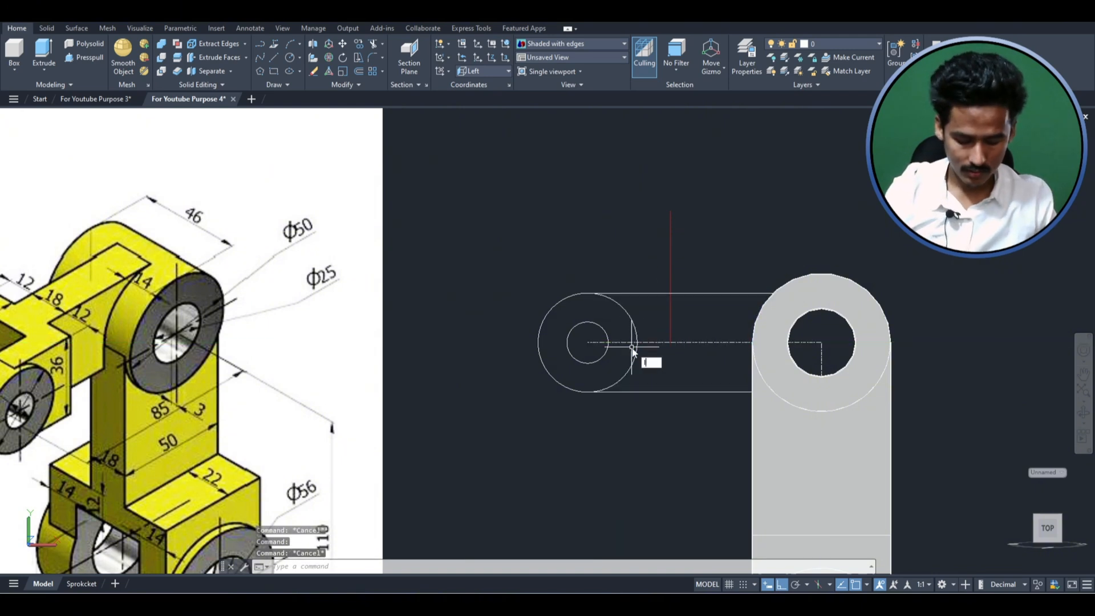
pyautogui.press('Return')
pyautogui.press('Escape')
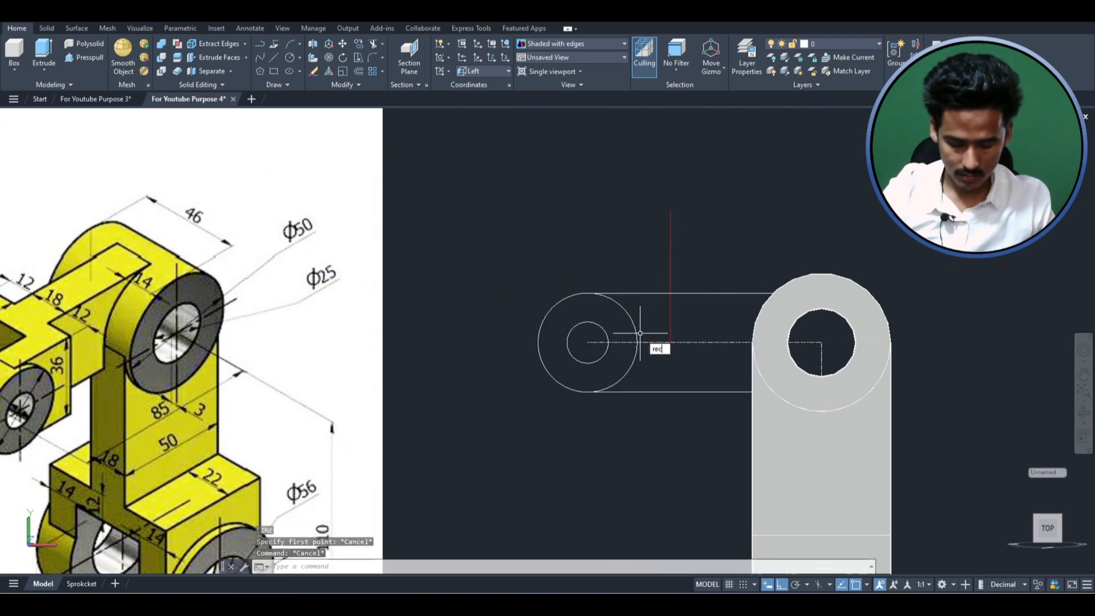
pyautogui.press('Return')
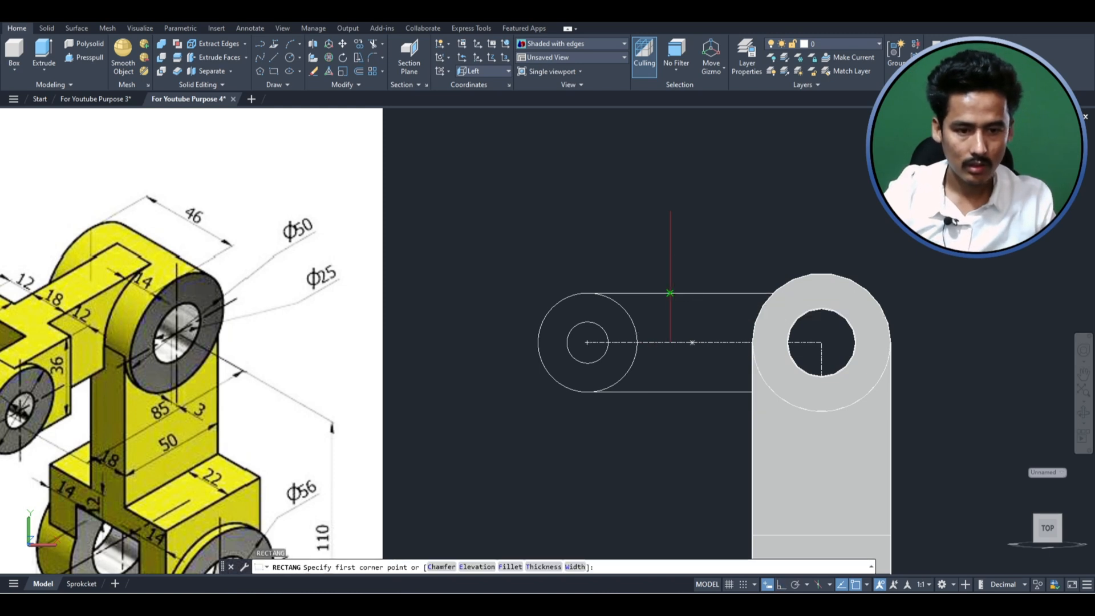
pyautogui.click(671, 293)
pyautogui.click(588, 391)
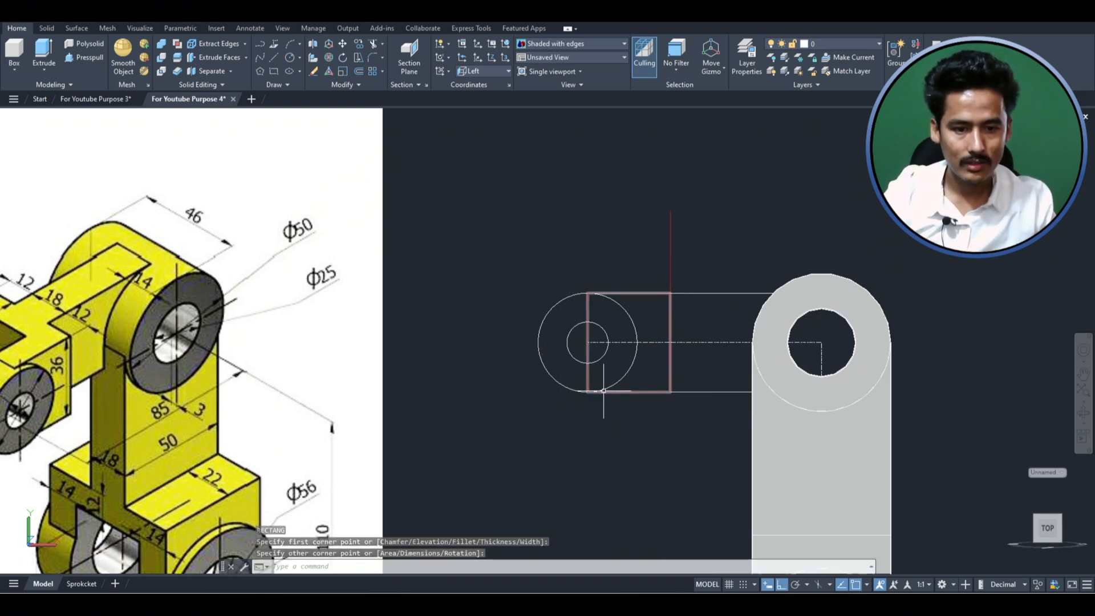
# - Convert the side arm outline's curved end at the outer circle into a straight edge and stretch it to the vertical construction line
pyautogui.click(748, 400)
pyautogui.click(720, 384)
pyautogui.press('Escape')
pyautogui.click(700, 394)
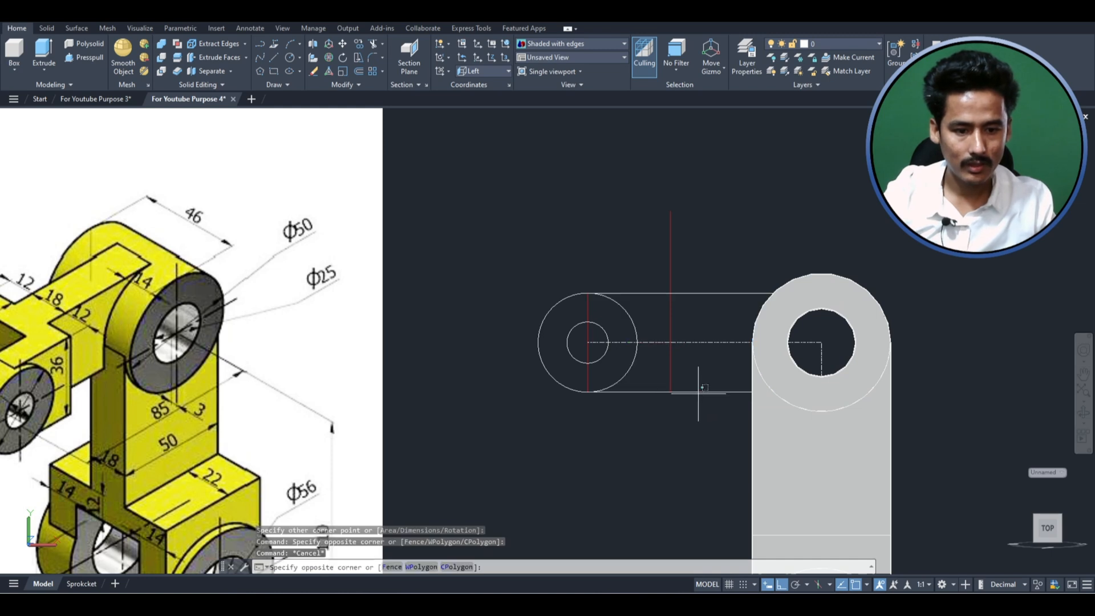
pyautogui.click(696, 390)
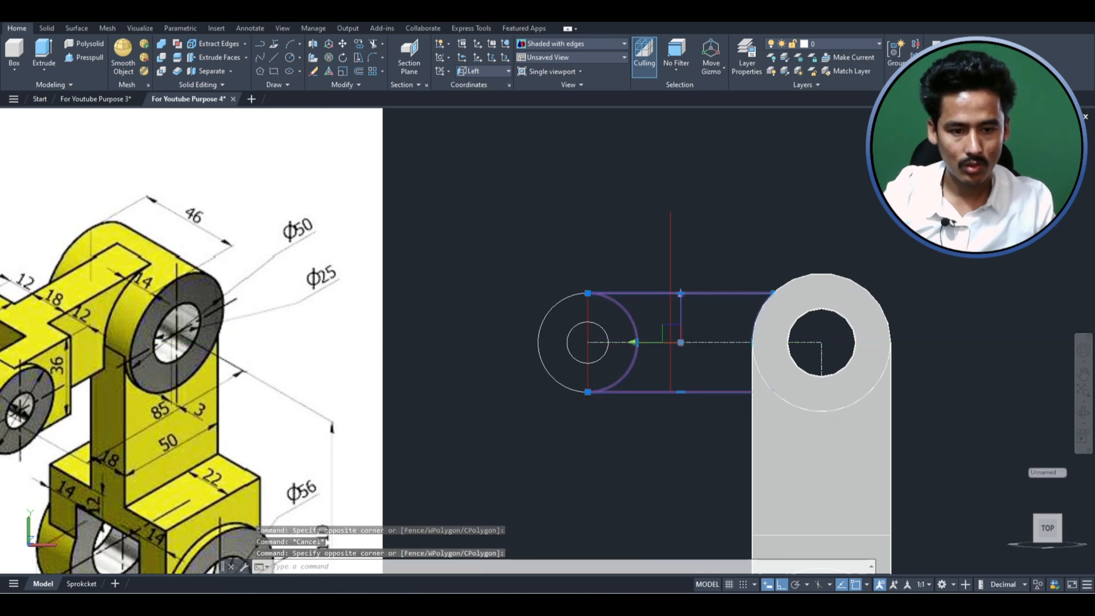
pyautogui.click(632, 343)
pyautogui.press('Escape')
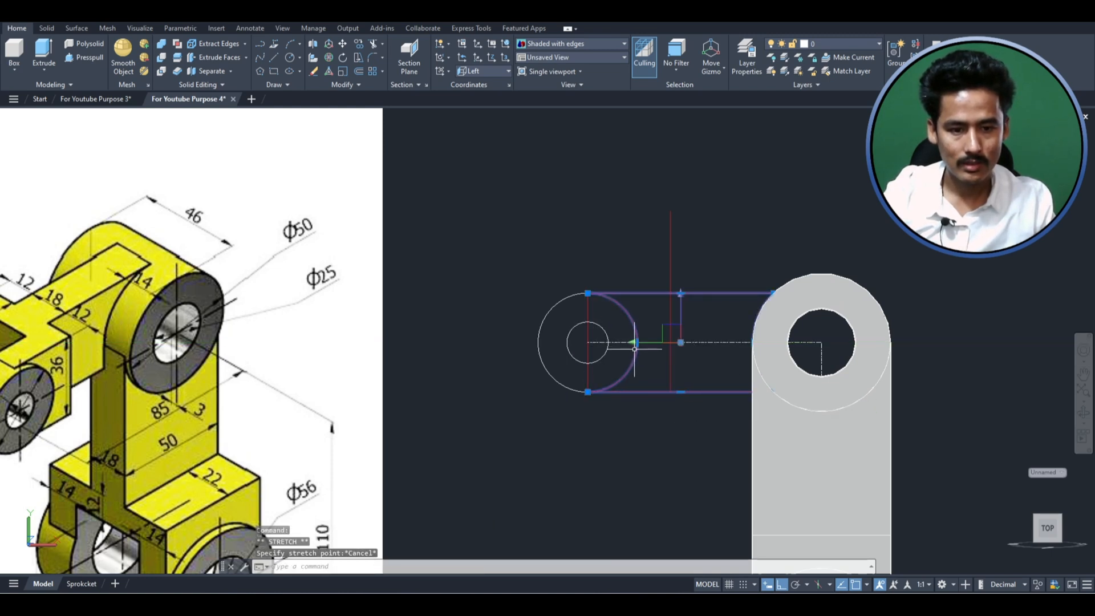
pyautogui.moveTo(632, 342)
pyautogui.click(673, 398)
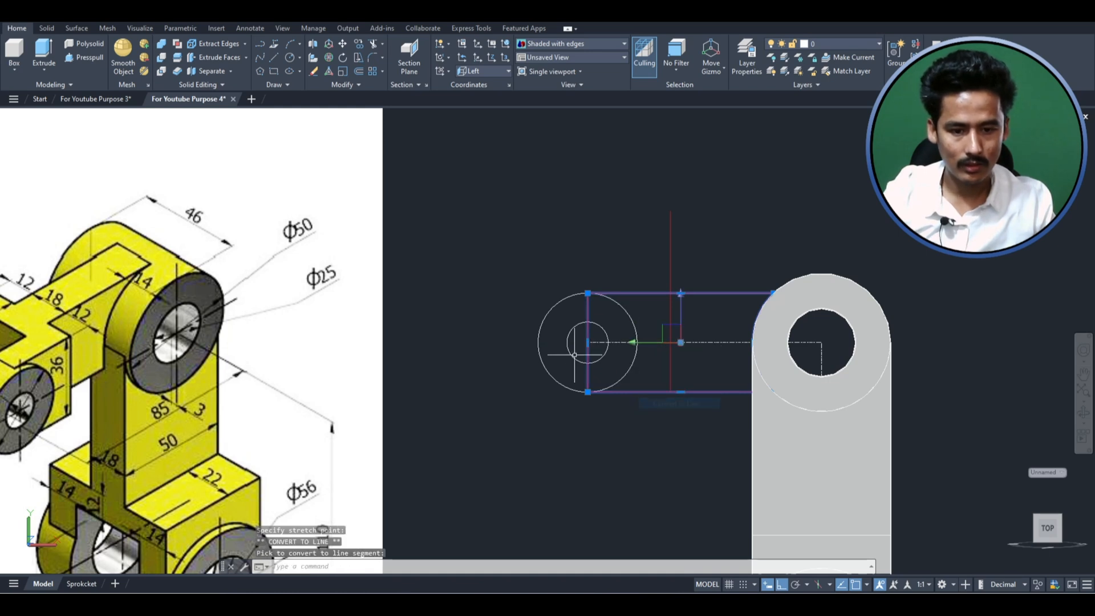
pyautogui.click(587, 342)
pyautogui.click(587, 342)
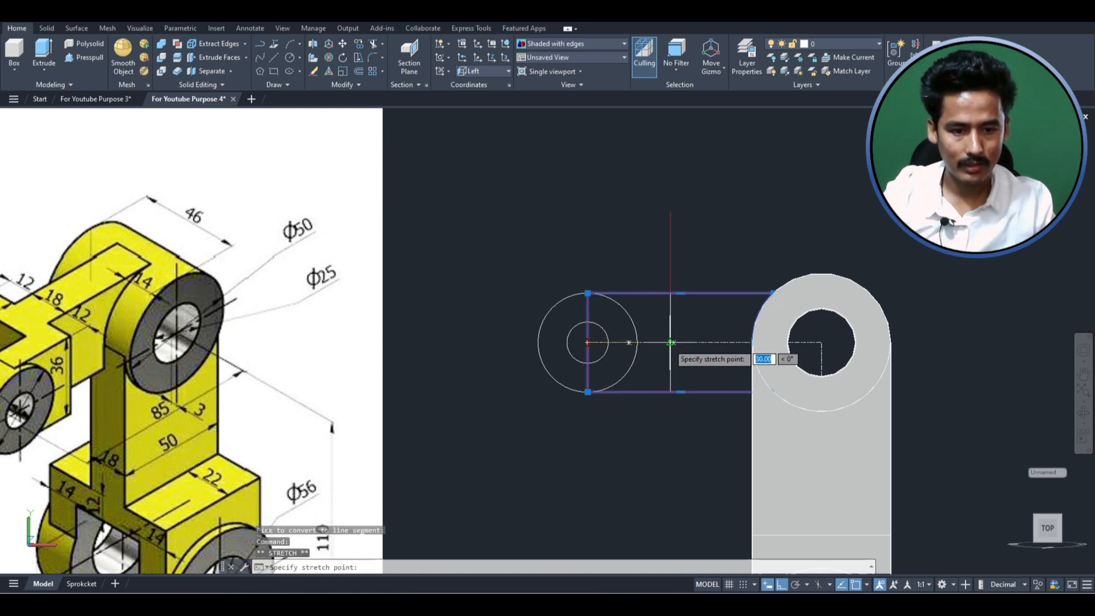
pyautogui.press('Escape')
# - Convert the rectangle's edge through the circle center into an arc that follows the side arm's outer circle
pyautogui.scroll(1, 681, 306)
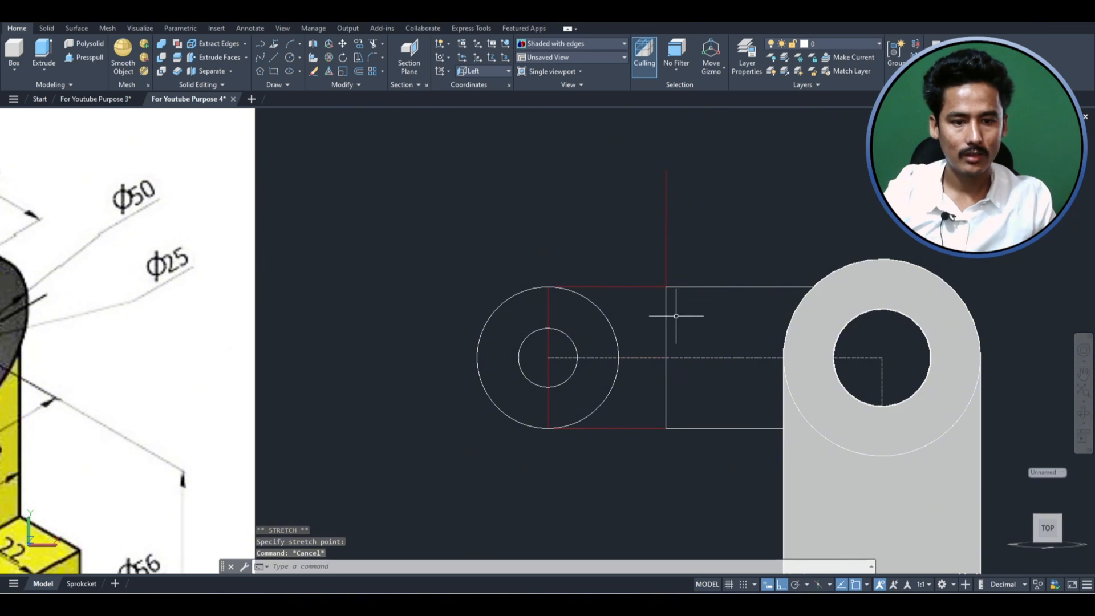
pyautogui.click(603, 288)
pyautogui.click(615, 275)
pyautogui.press('Escape')
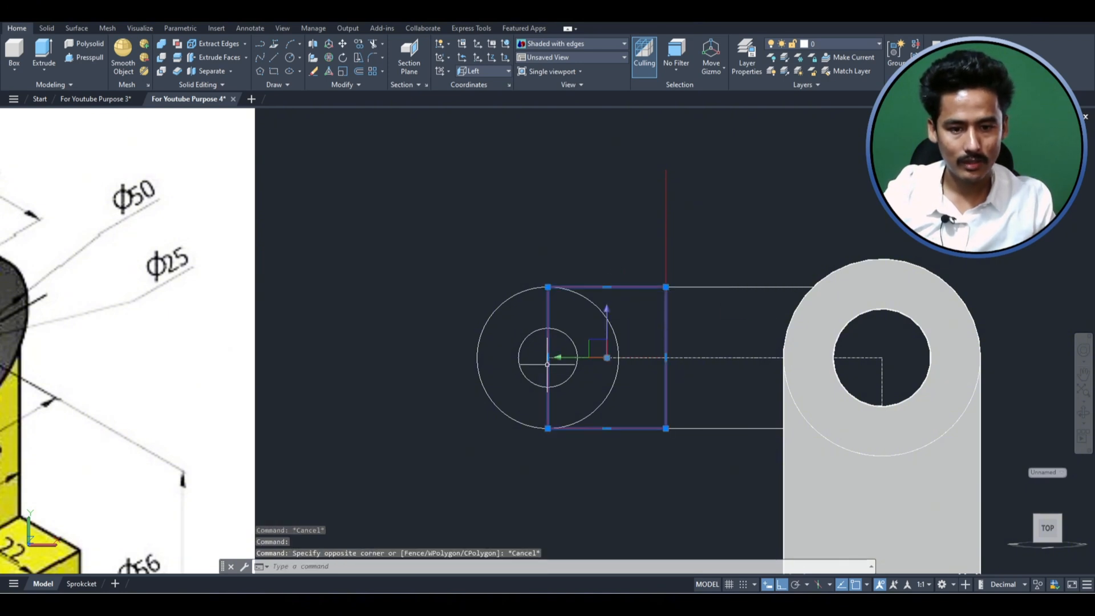
pyautogui.click(547, 359)
pyautogui.rightClick(549, 359)
pyautogui.click(593, 425)
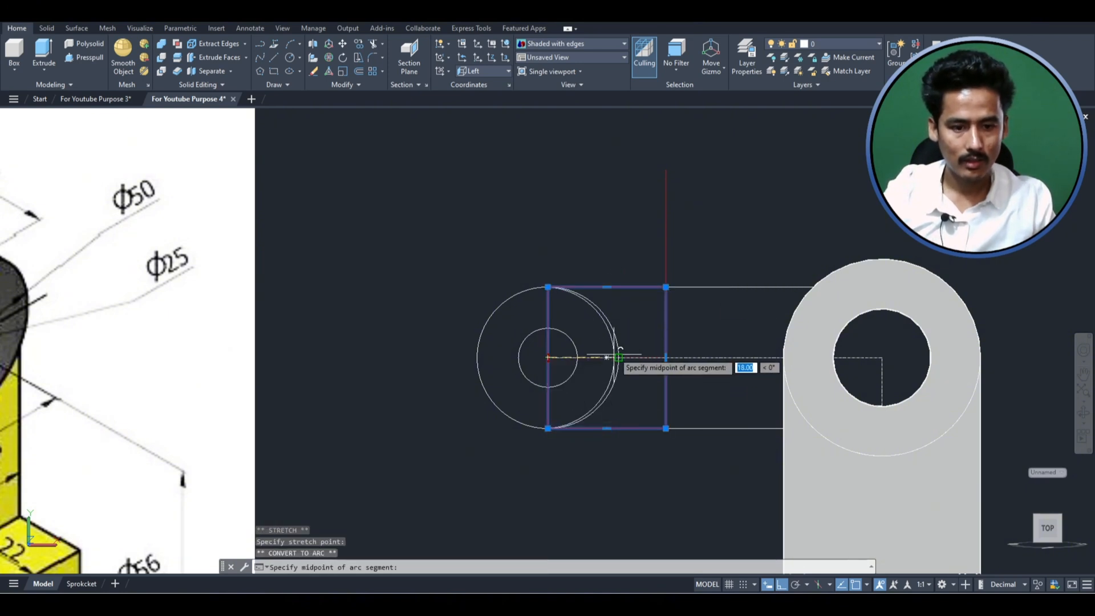
pyautogui.click(619, 357)
pyautogui.scroll(-1, 305, 255)
pyautogui.press('Escape')
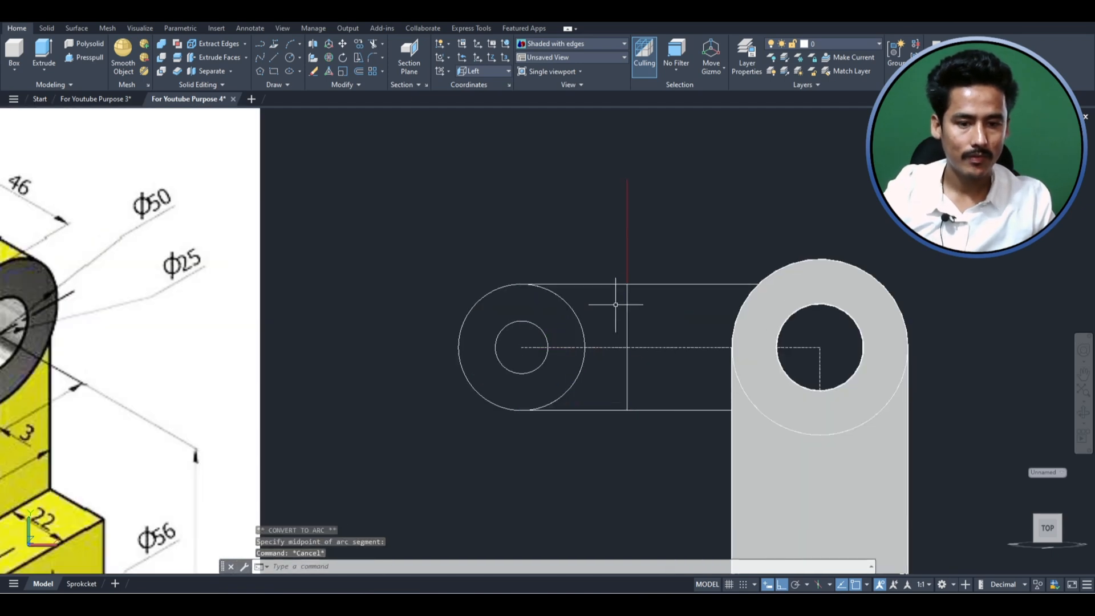
# - Delete the vertical construction polyline and check the two adjoining side arm profiles by selecting them
pyautogui.click(663, 238)
pyautogui.click(608, 328)
pyautogui.press('Escape')
pyautogui.click(650, 298)
pyautogui.click(615, 253)
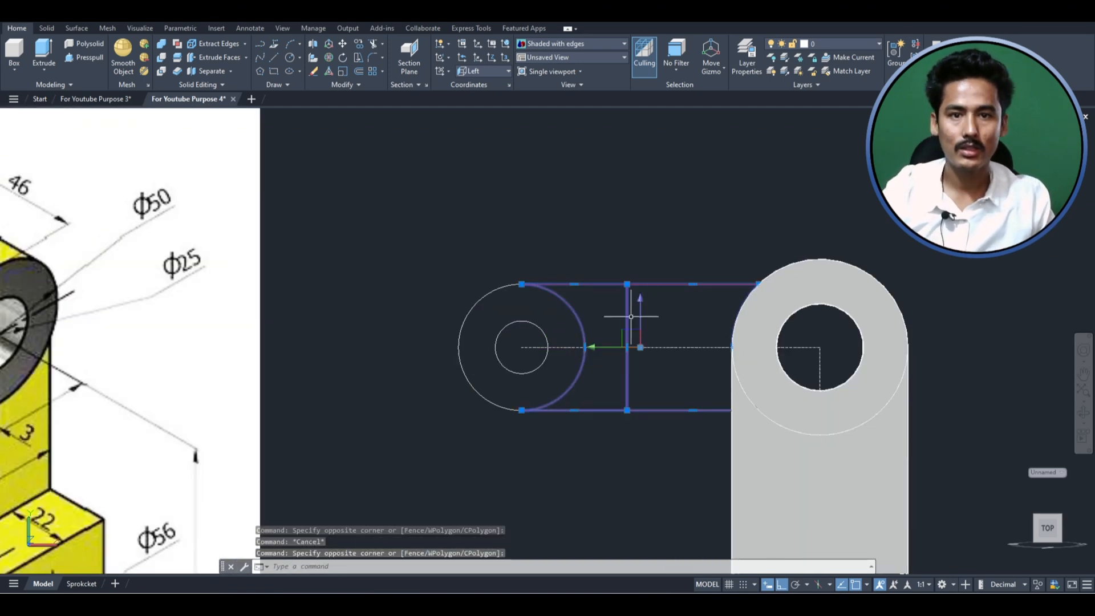
pyautogui.scroll(-3, 633, 331)
pyautogui.press('Escape')
pyautogui.press('Escape')
pyautogui.press('Escape')
pyautogui.scroll(1, 672, 349)
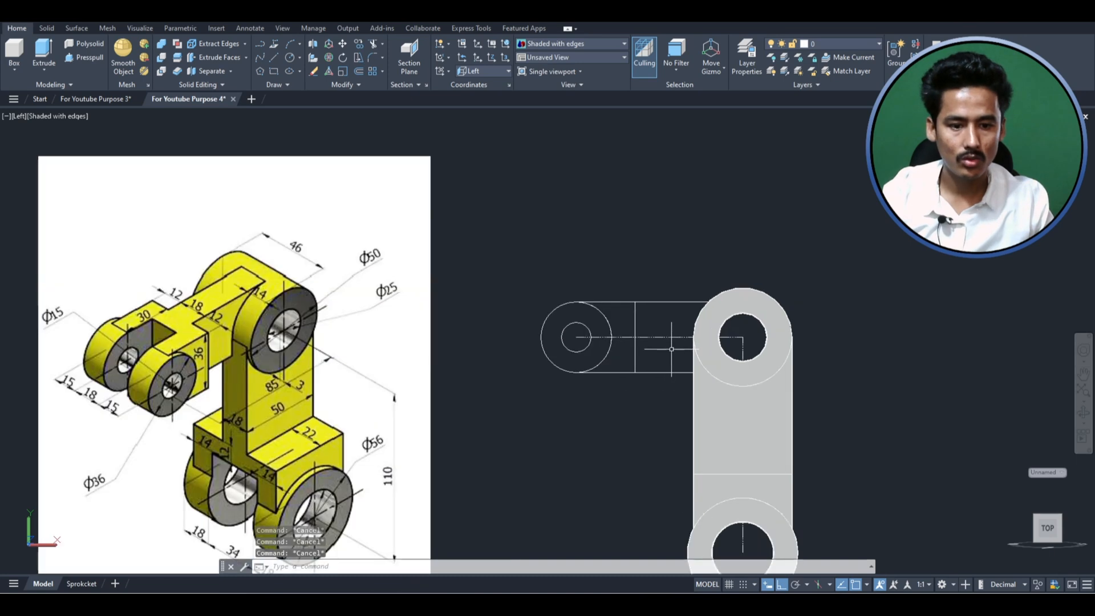
# - Switch to the SW Isometric view and check the side arm's two closed profiles beside the upper cylinder
pyautogui.click(23, 118)
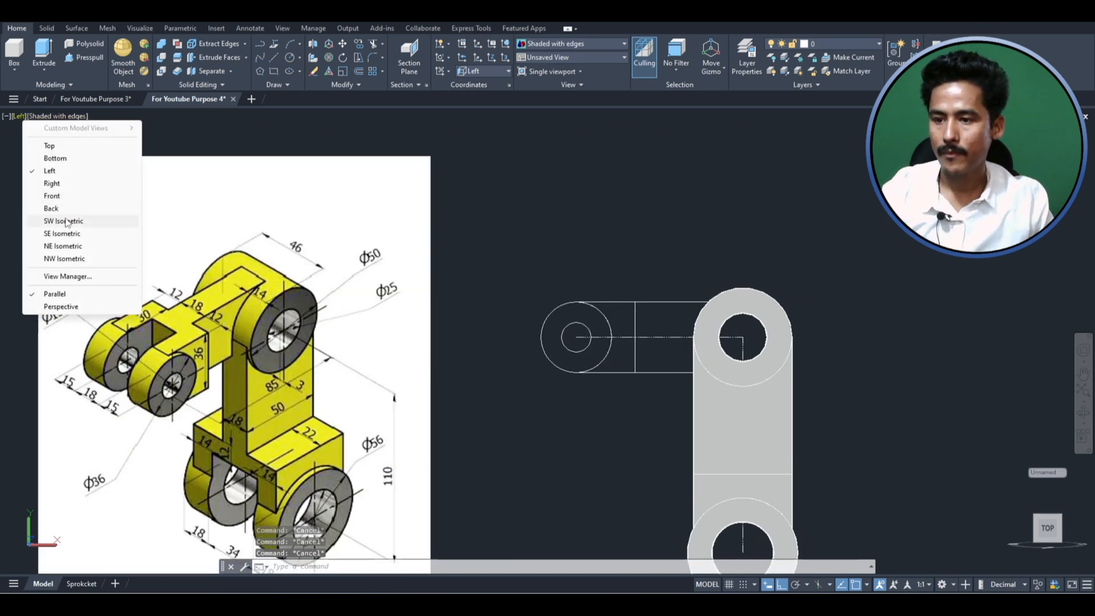
pyautogui.click(62, 222)
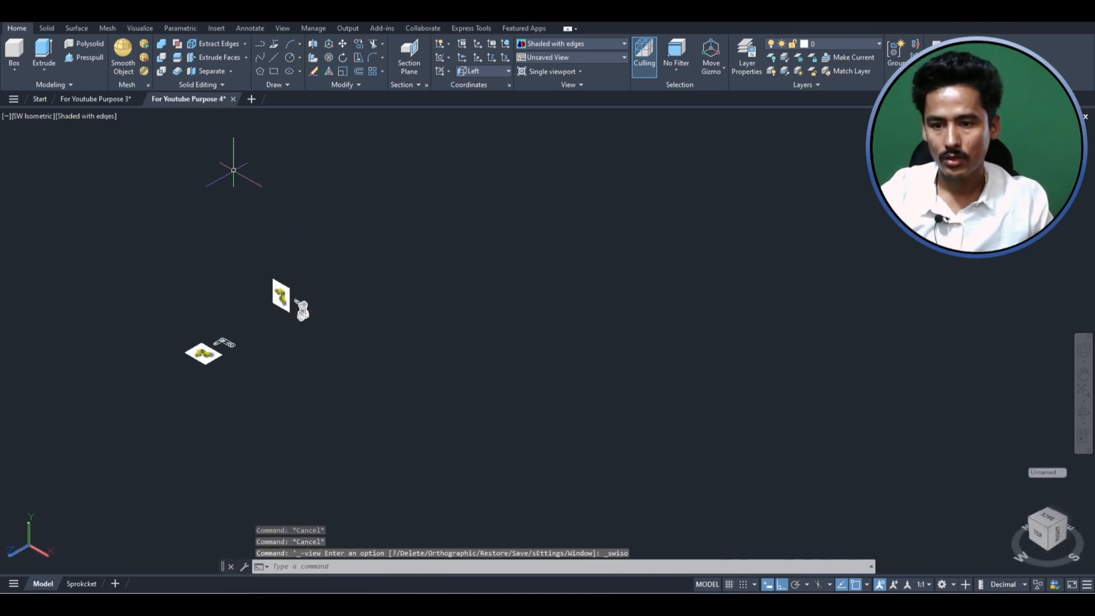
pyautogui.scroll(-2, 542, 327)
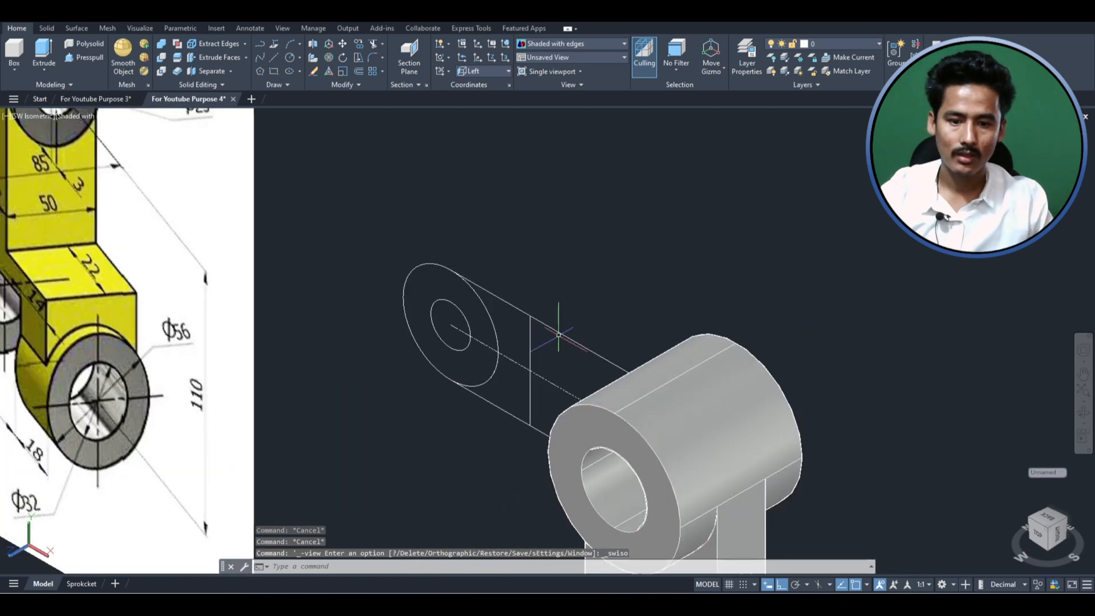
pyautogui.click(556, 338)
pyautogui.press('Escape')
pyautogui.click(557, 323)
pyautogui.click(553, 329)
pyautogui.moveTo(510, 313); pyautogui.dragTo(504, 285)
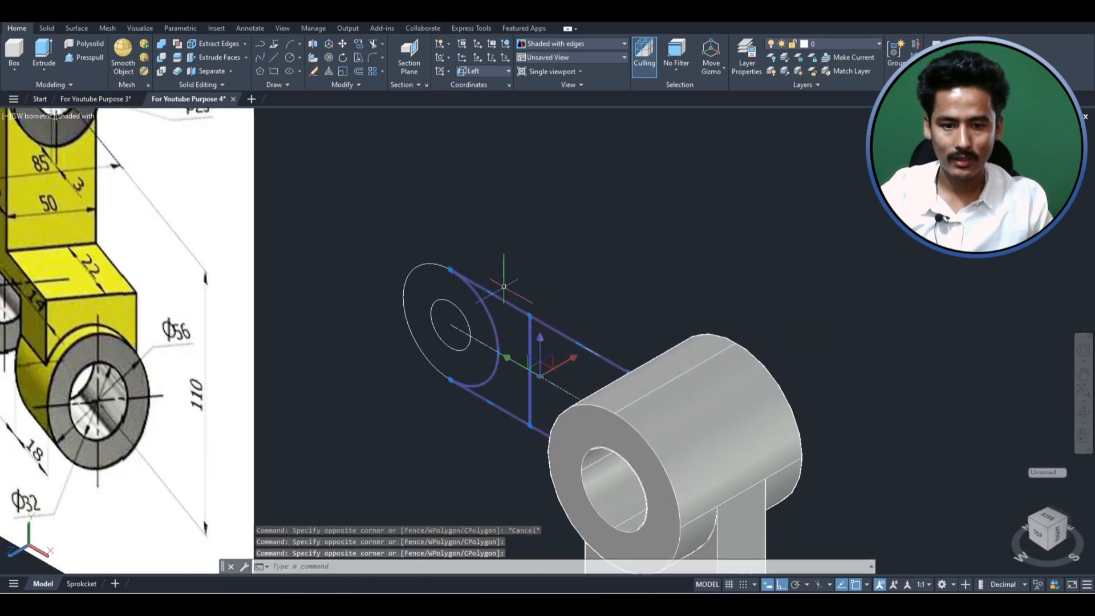
pyautogui.scroll(-3, 553, 285)
pyautogui.press('Escape')
# - Examine the small fork's width dimensions in the reference image and compare them with the side arm's circles in the model
pyautogui.scroll(-2, 542, 319)
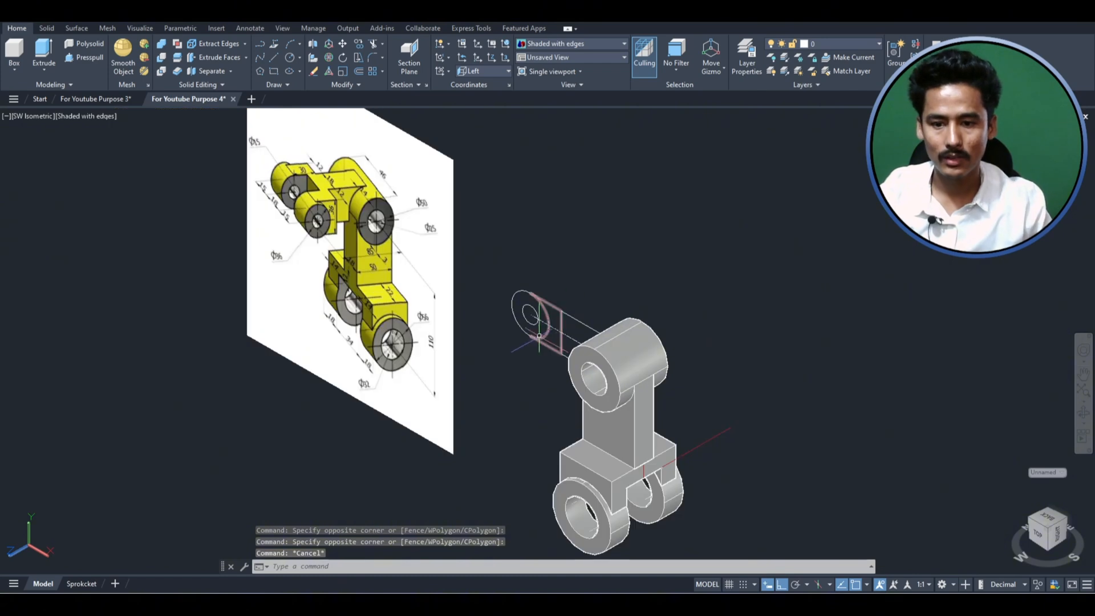
pyautogui.scroll(2, 509, 289)
pyautogui.scroll(-2, 558, 325)
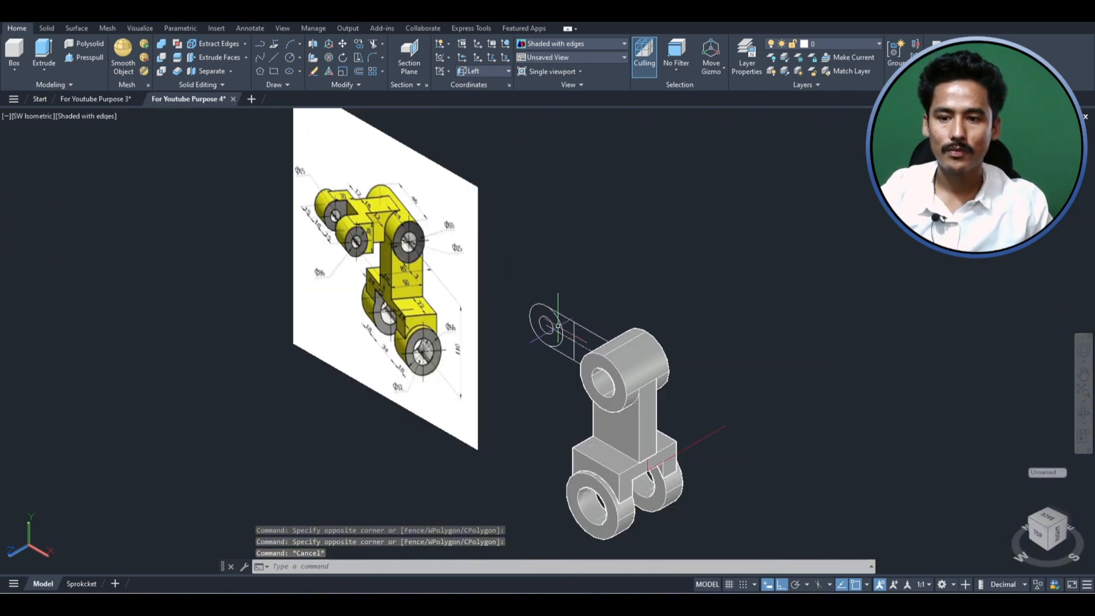
pyautogui.scroll(5, 320, 200)
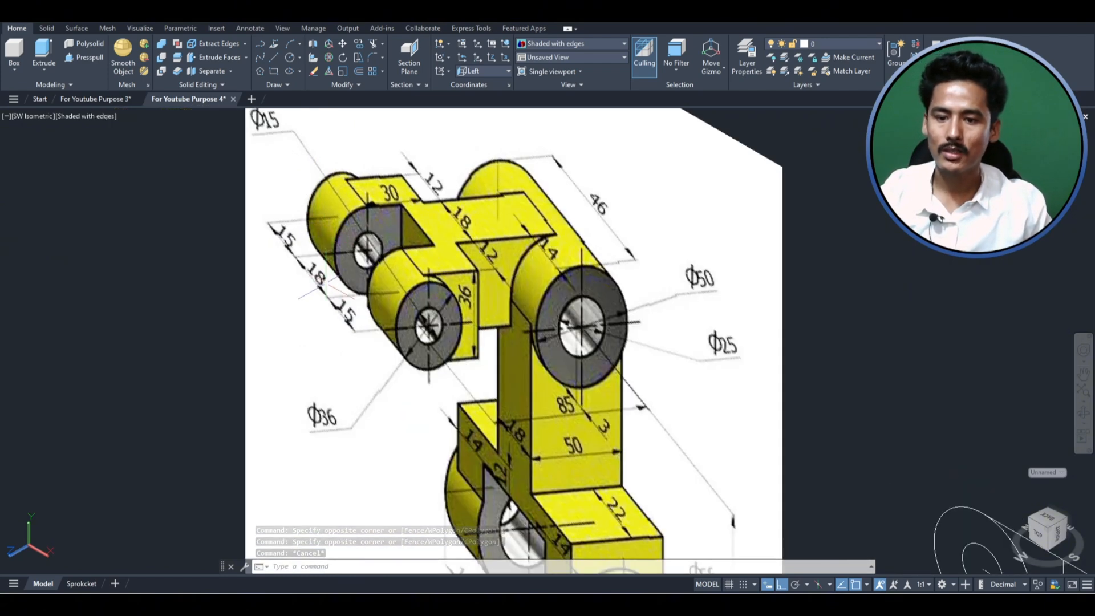
pyautogui.moveTo(326, 256)
pyautogui.mouseDown()
pyautogui.moveTo(285, 265)
pyautogui.moveTo(312, 307)
pyautogui.moveTo(326, 274)
pyautogui.moveTo(361, 324)
pyautogui.moveTo(355, 310)
pyautogui.mouseUp()
pyautogui.moveTo(288, 208)
pyautogui.mouseDown()
pyautogui.moveTo(290, 260)
pyautogui.moveTo(301, 234)
pyautogui.mouseUp()
pyautogui.scroll(-2, 359, 209)
pyautogui.scroll(-2, 378, 251)
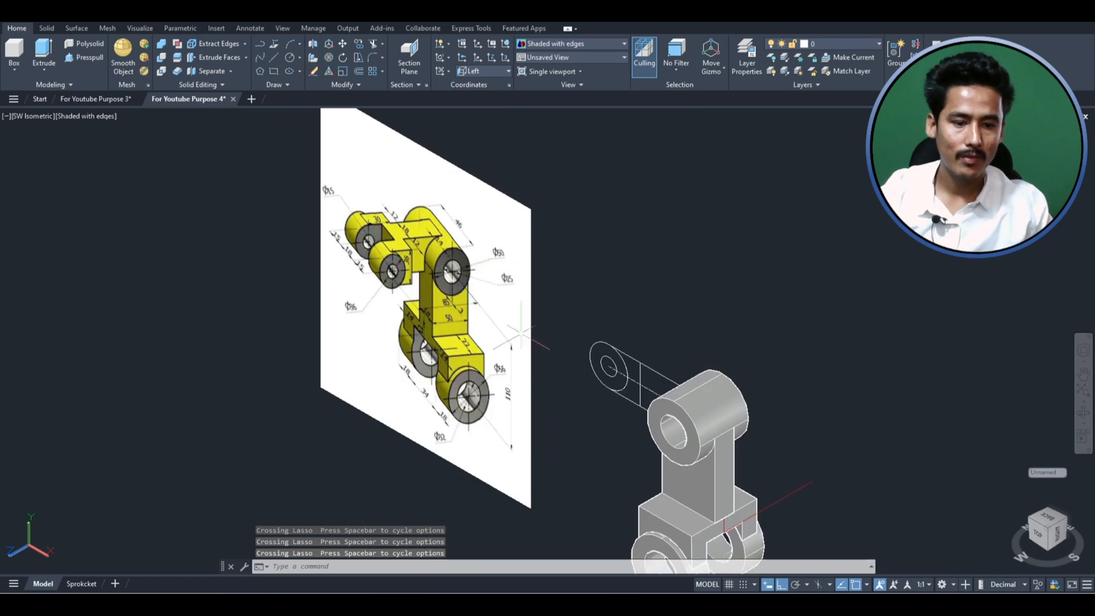
pyautogui.scroll(2, 591, 350)
pyautogui.scroll(-2, 634, 350)
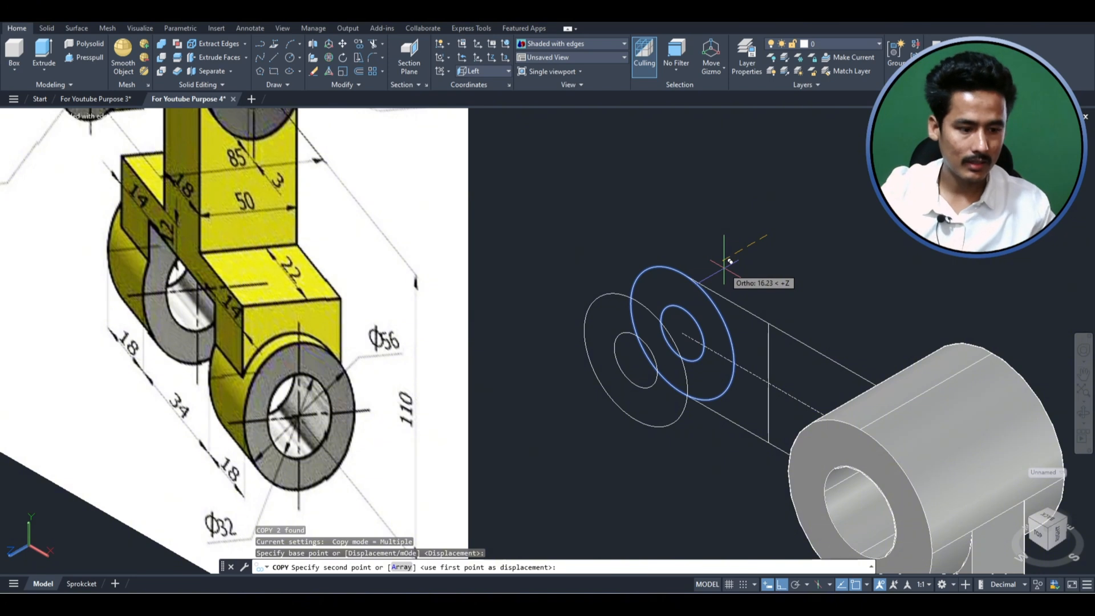
# - Copy the side arm's two concentric end circles 9 sideways along the arm's thickness direction
pyautogui.write('9')
pyautogui.press('Return')
pyautogui.press('Return')
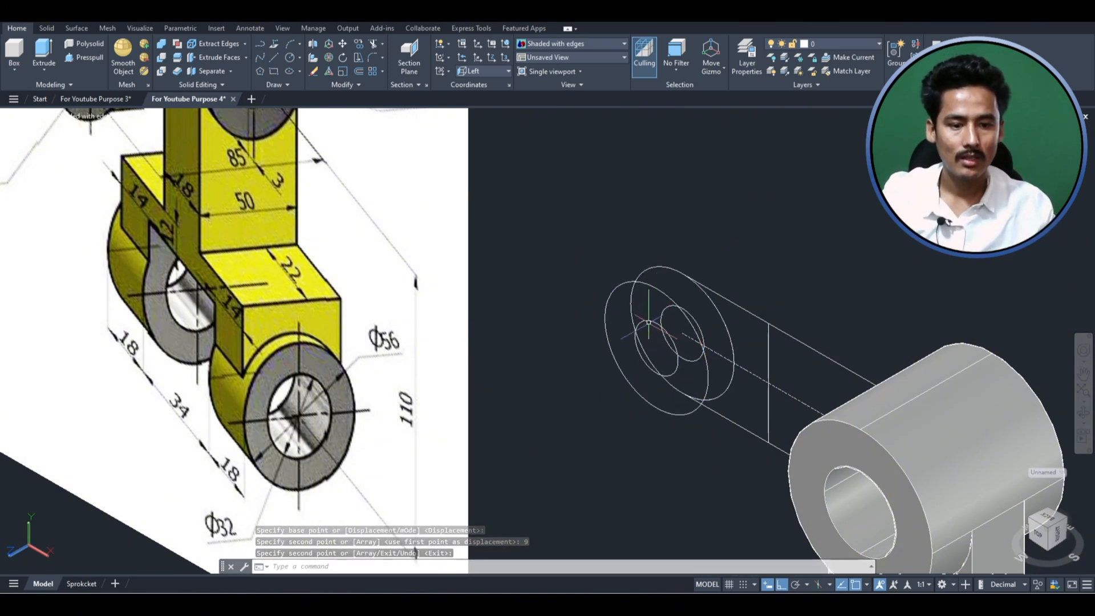
# - Extrude the copied outer circle 15 to form one cylinder of the side arm's fork
pyautogui.click(645, 280)
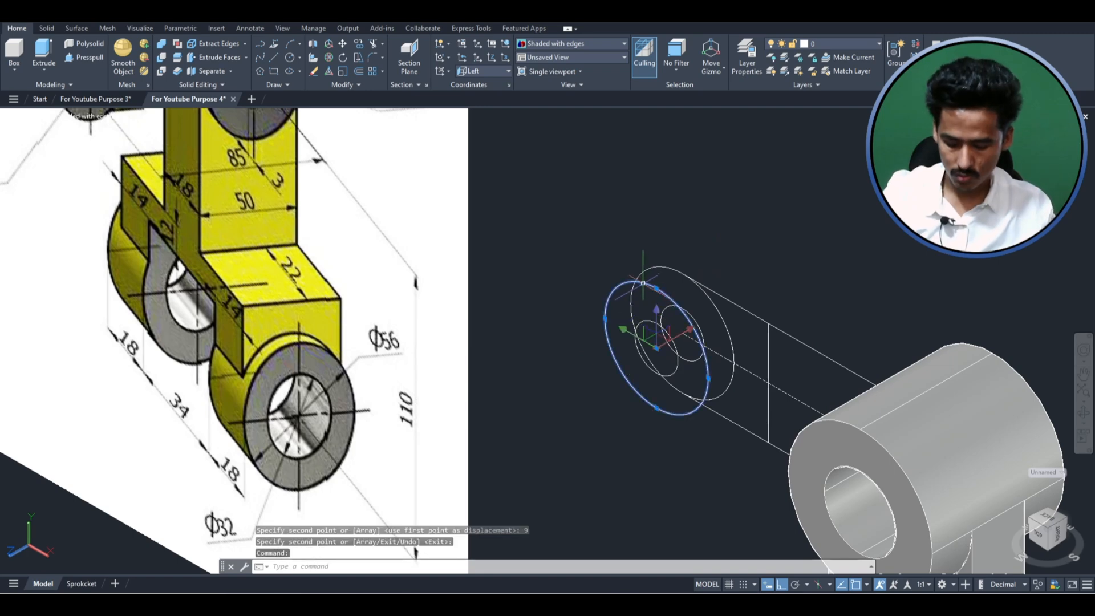
pyautogui.press('Return')
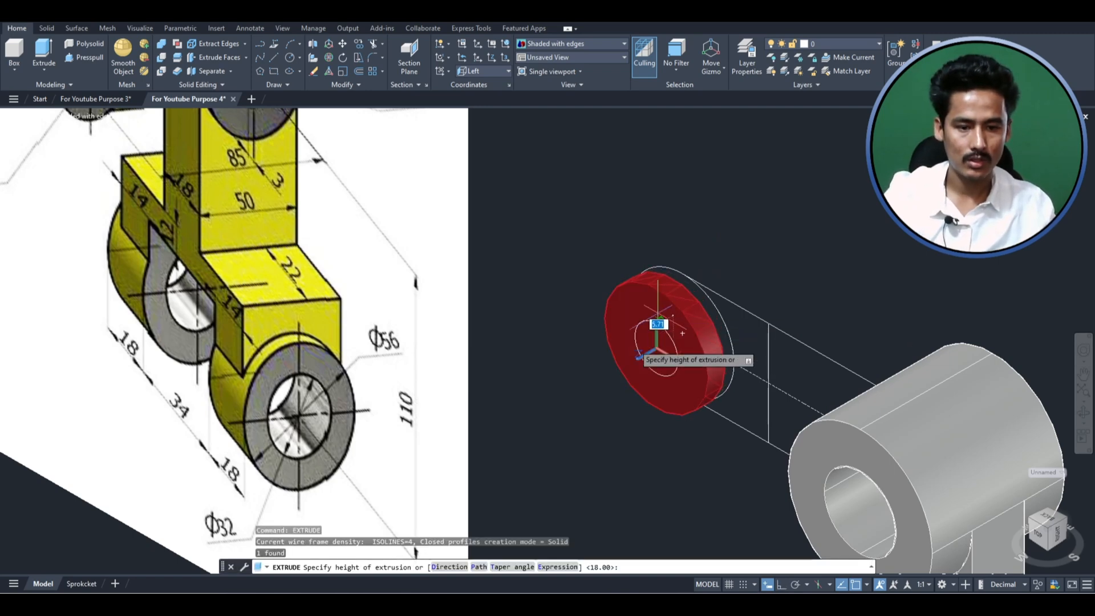
pyautogui.scroll(-3, 633, 354)
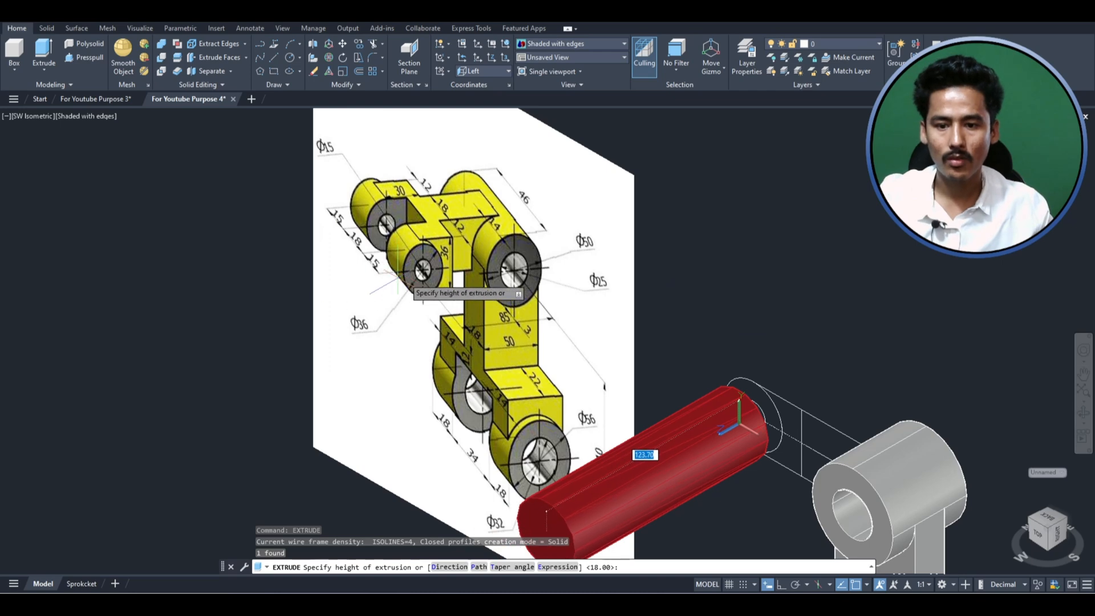
pyautogui.scroll(5, 627, 320)
pyautogui.write('15')
pyautogui.press('Return')
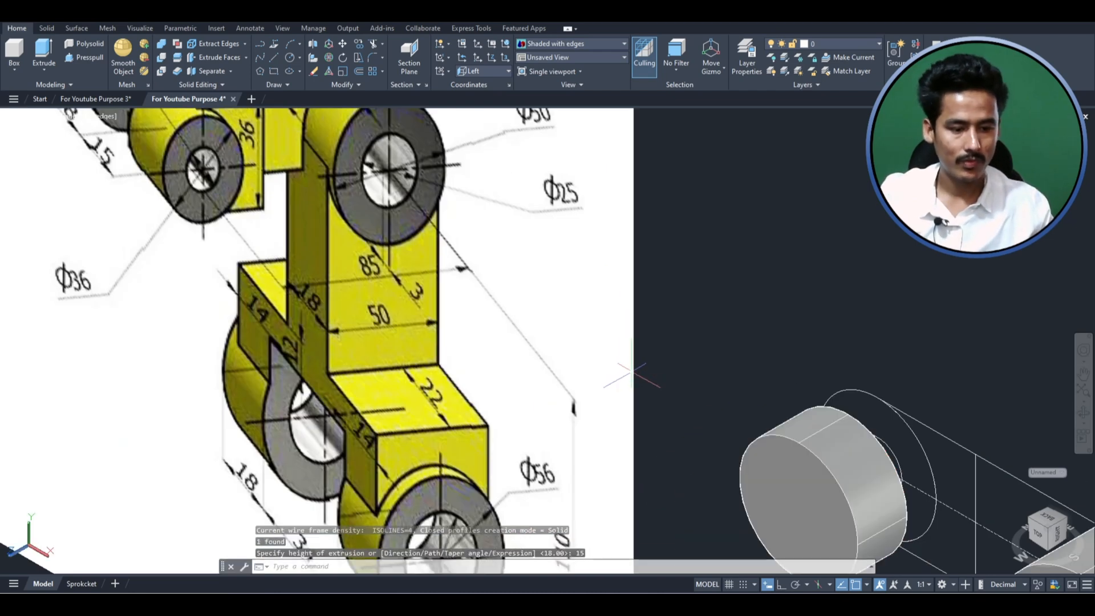
# - Presspull the inner circle area through the side arm's first fork cylinder to cut its bore
pyautogui.scroll(-3, 655, 368)
pyautogui.keyDown('shift'); pyautogui.moveTo(654, 368); pyautogui.dragTo(512, 444, button='middle'); pyautogui.keyUp('shift')
pyautogui.scroll(5, 843, 411)
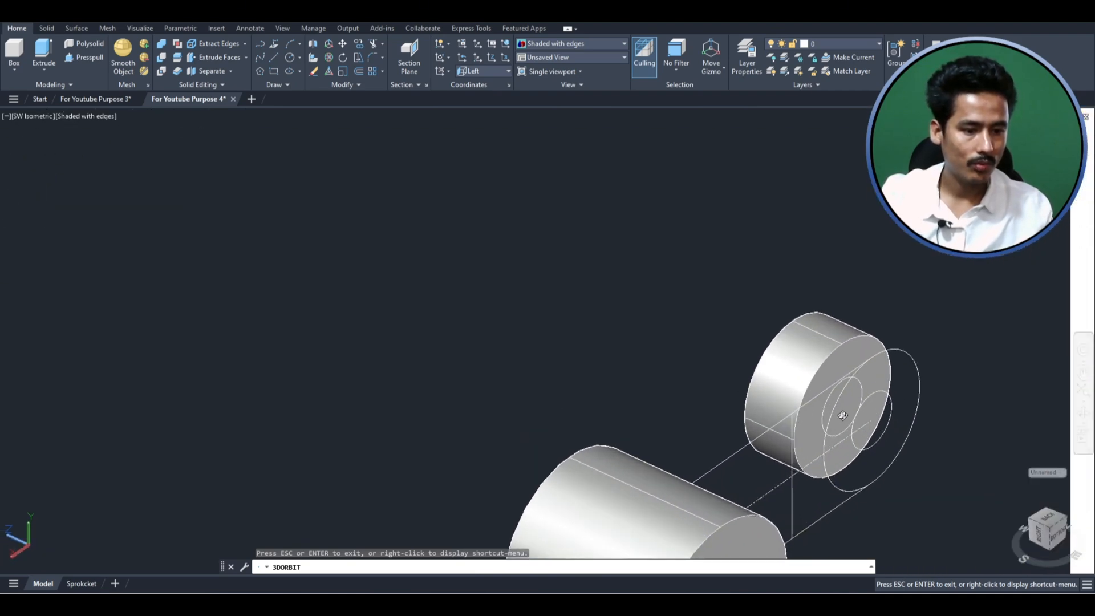
pyautogui.keyDown('shift'); pyautogui.moveTo(870, 383); pyautogui.dragTo(873, 399, button='middle'); pyautogui.keyUp('shift')
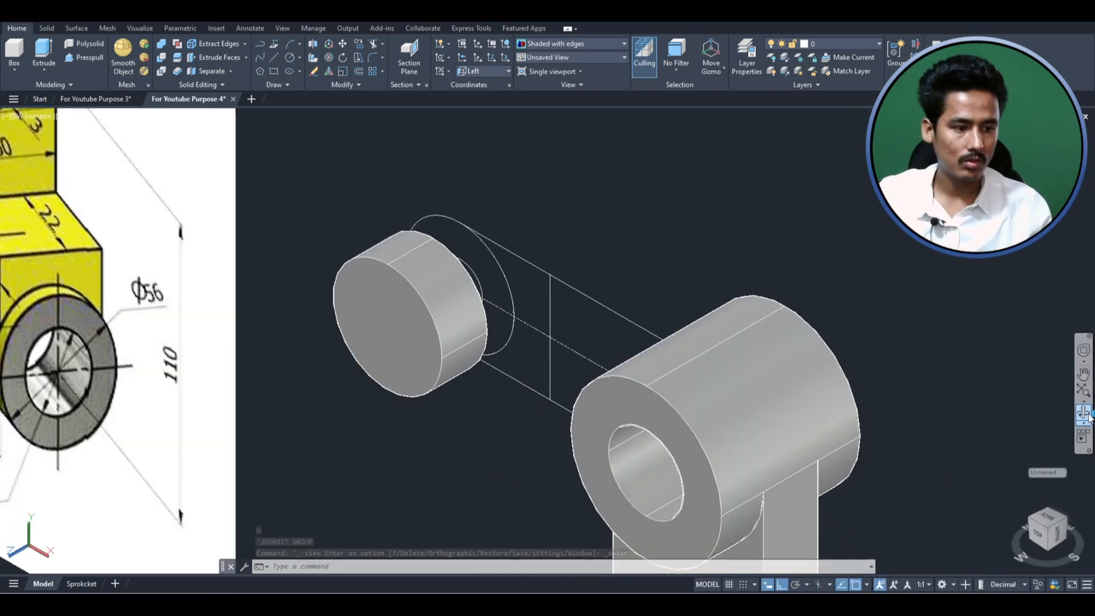
pyautogui.click(1088, 417)
pyautogui.moveTo(736, 297); pyautogui.dragTo(459, 286)
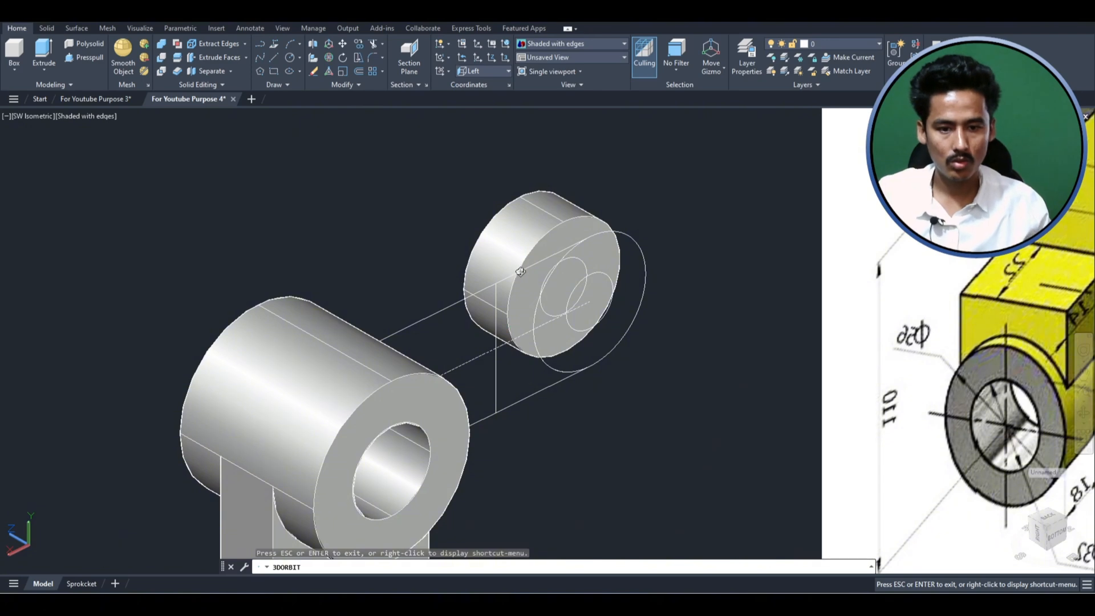
pyautogui.moveTo(520, 271); pyautogui.dragTo(505, 260)
pyautogui.press('Escape')
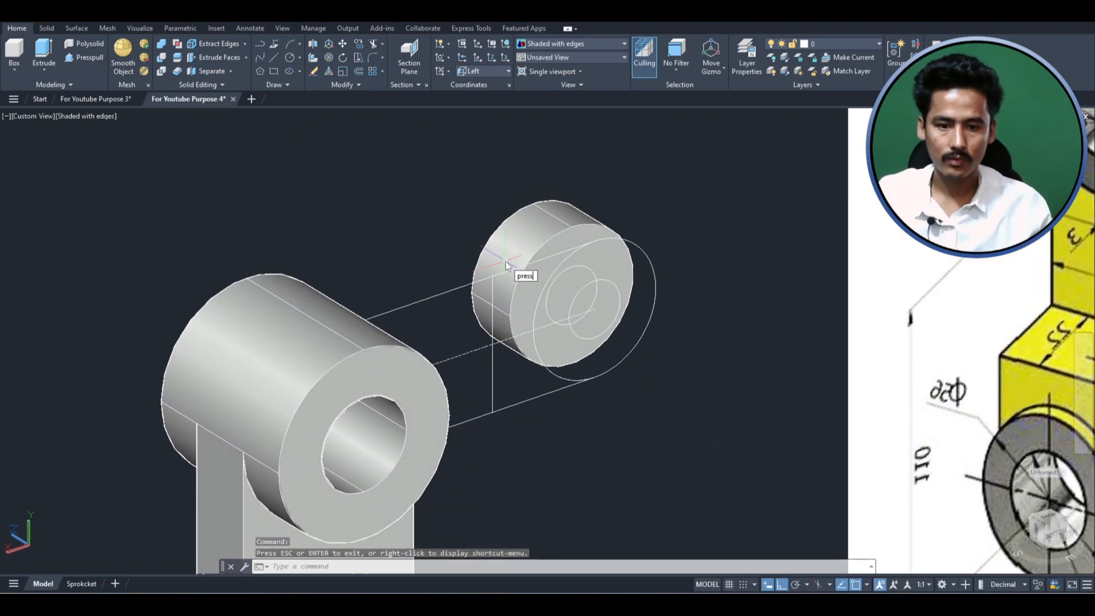
pyautogui.write('press')
pyautogui.press('Return')
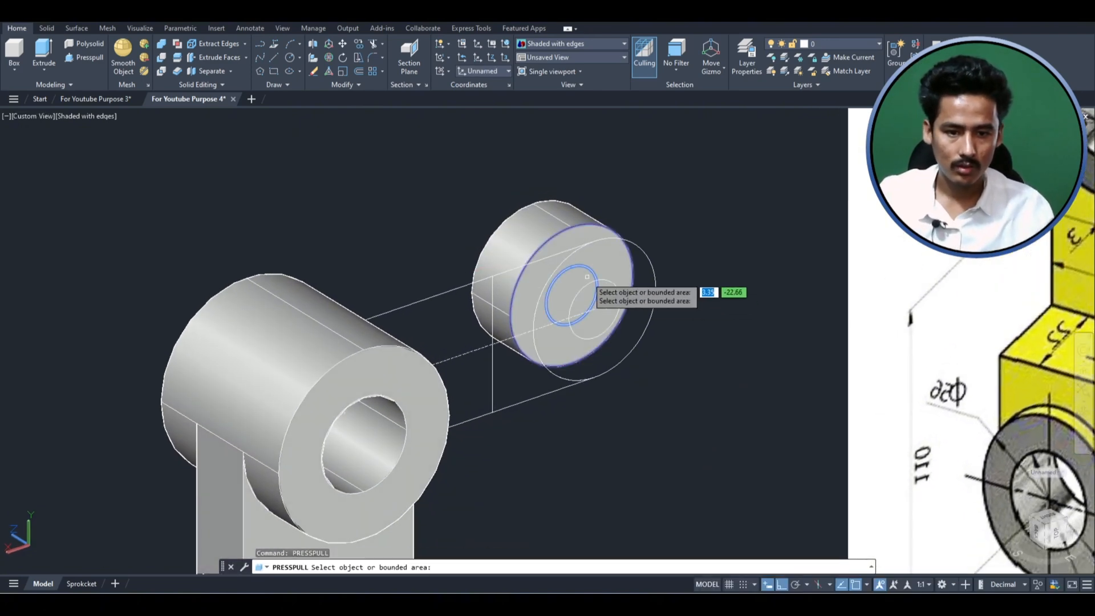
pyautogui.click(571, 295)
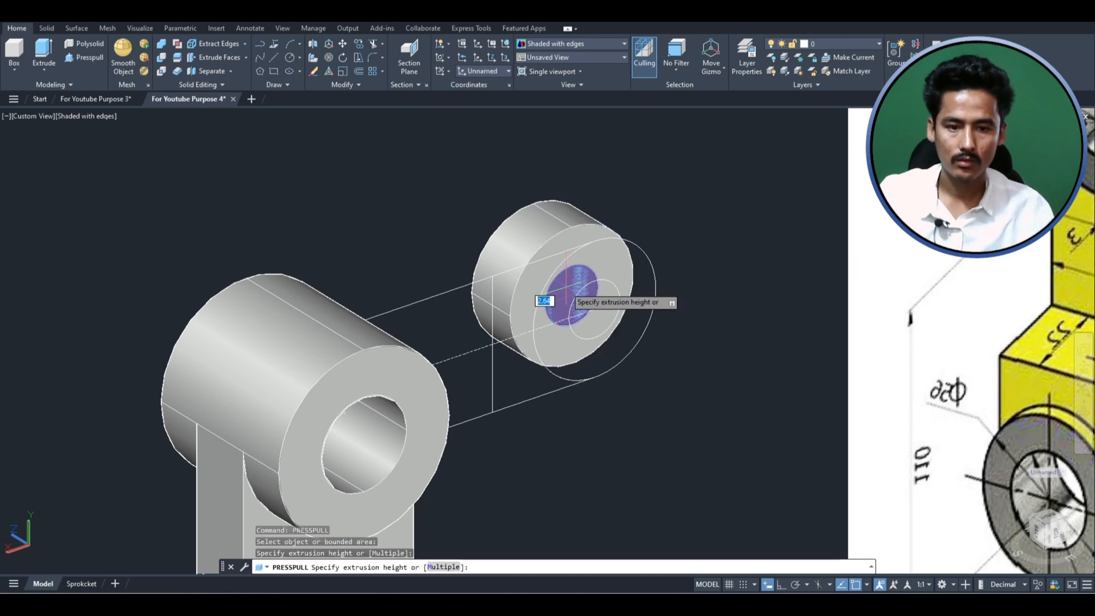
pyautogui.click(357, 212)
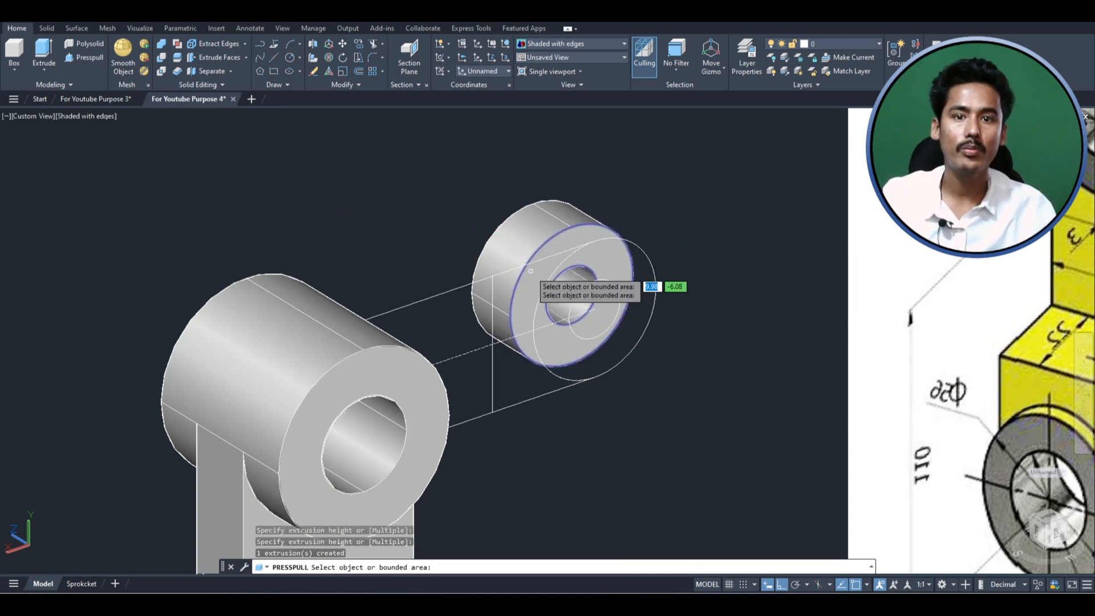
pyautogui.press('Return')
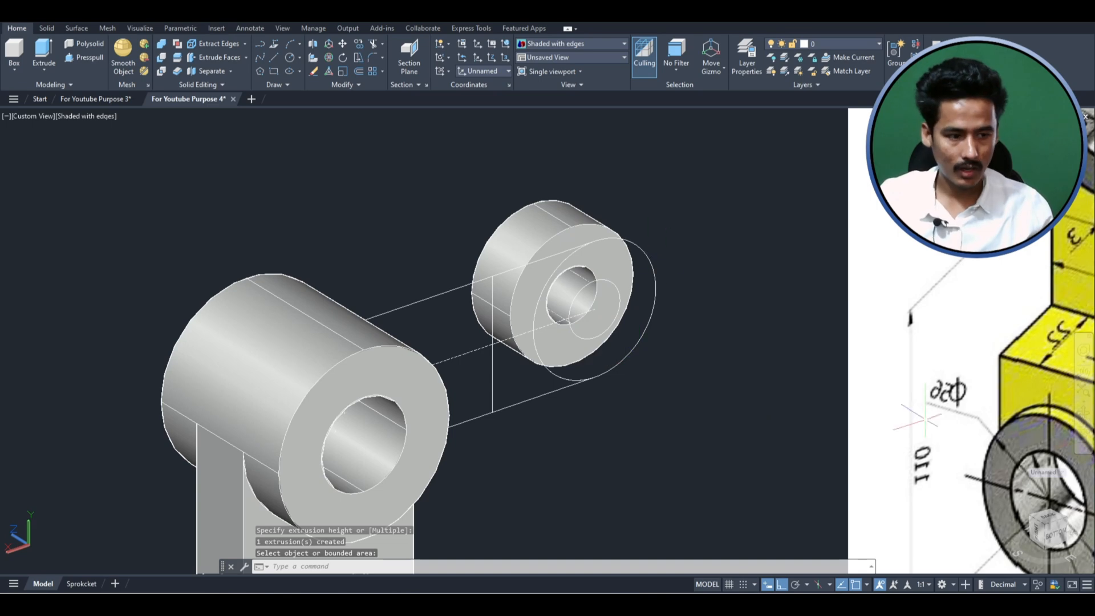
# - Extrude the side arm's remaining outer end circle 15 away from the first fork cylinder to form the second cylinder
pyautogui.keyDown('shift'); pyautogui.moveTo(521, 374); pyautogui.dragTo(650, 376, button='middle'); pyautogui.keyUp('shift')
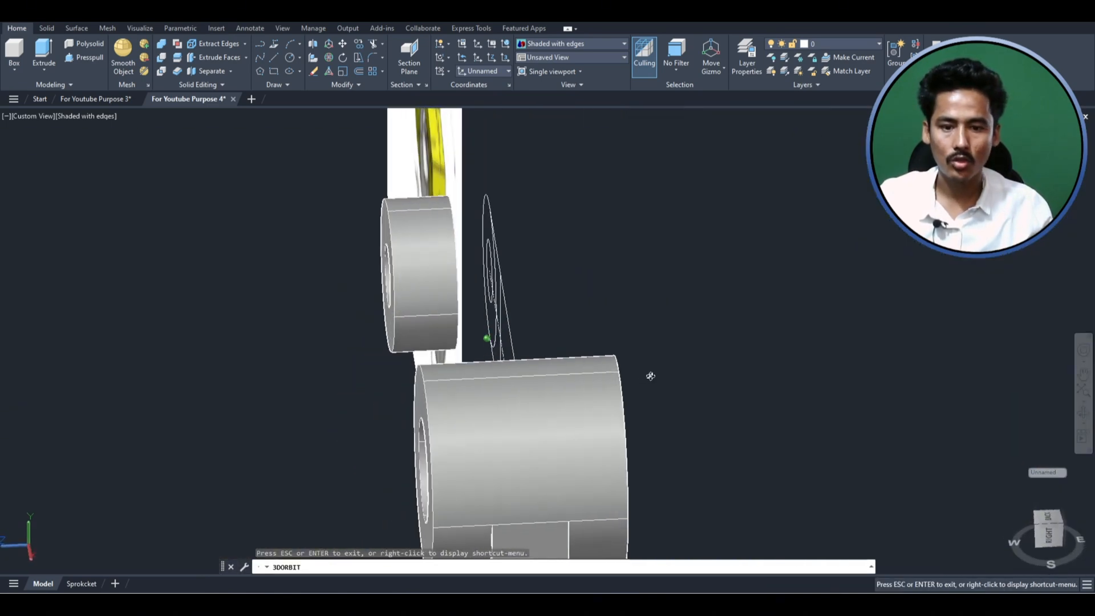
pyautogui.keyDown('shift'); pyautogui.moveTo(493, 240); pyautogui.dragTo(507, 281, button='middle'); pyautogui.keyUp('shift')
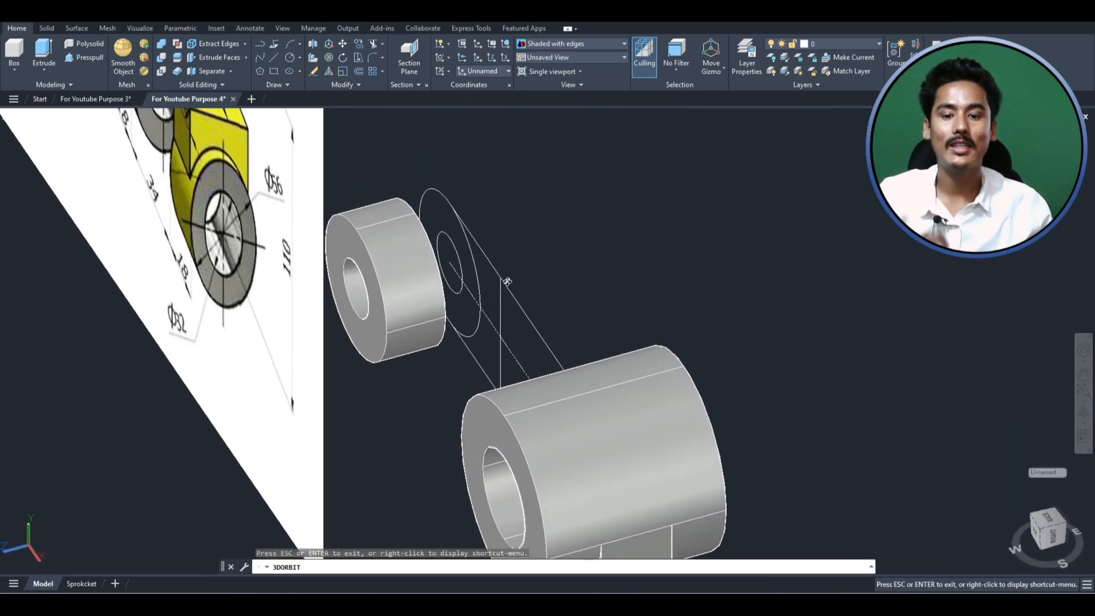
pyautogui.keyDown('shift'); pyautogui.moveTo(474, 236); pyautogui.dragTo(463, 245, button='middle'); pyautogui.keyUp('shift')
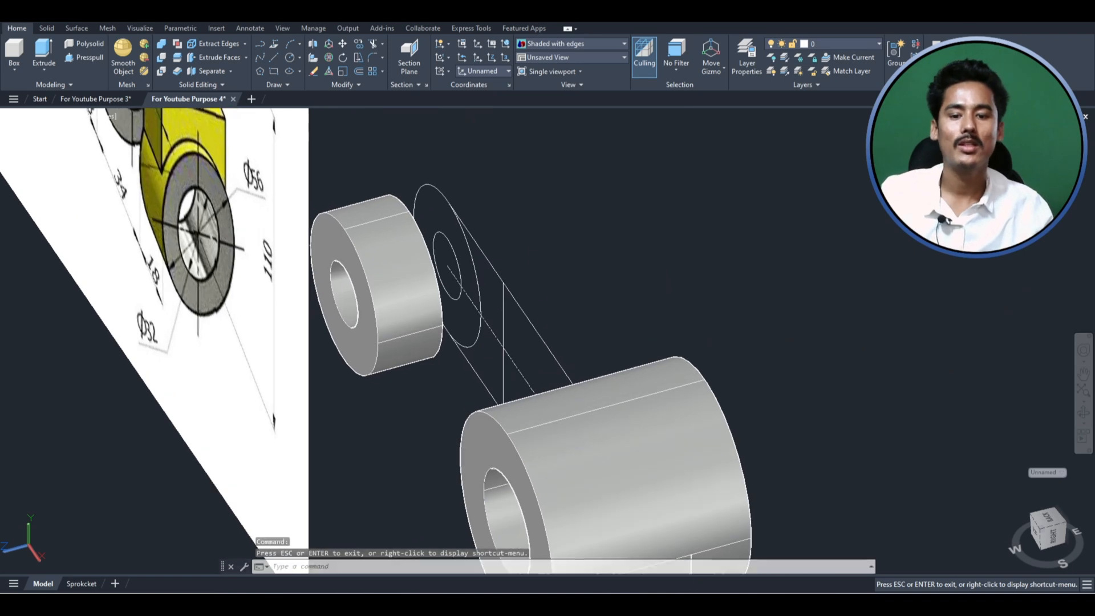
pyautogui.click(438, 208)
pyautogui.click(427, 161)
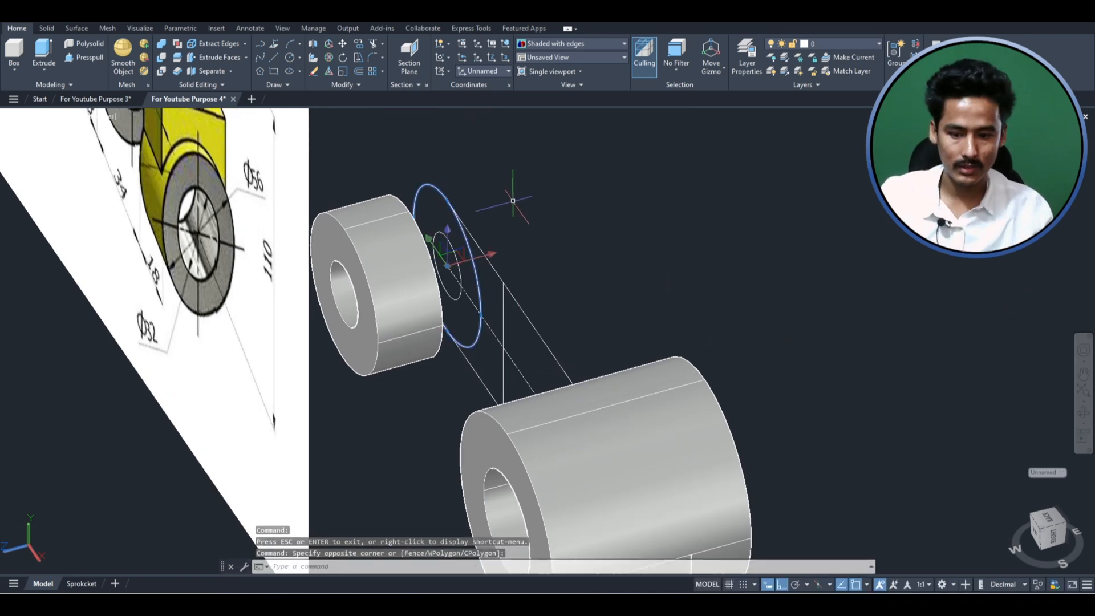
pyautogui.scroll(4, 421, 195)
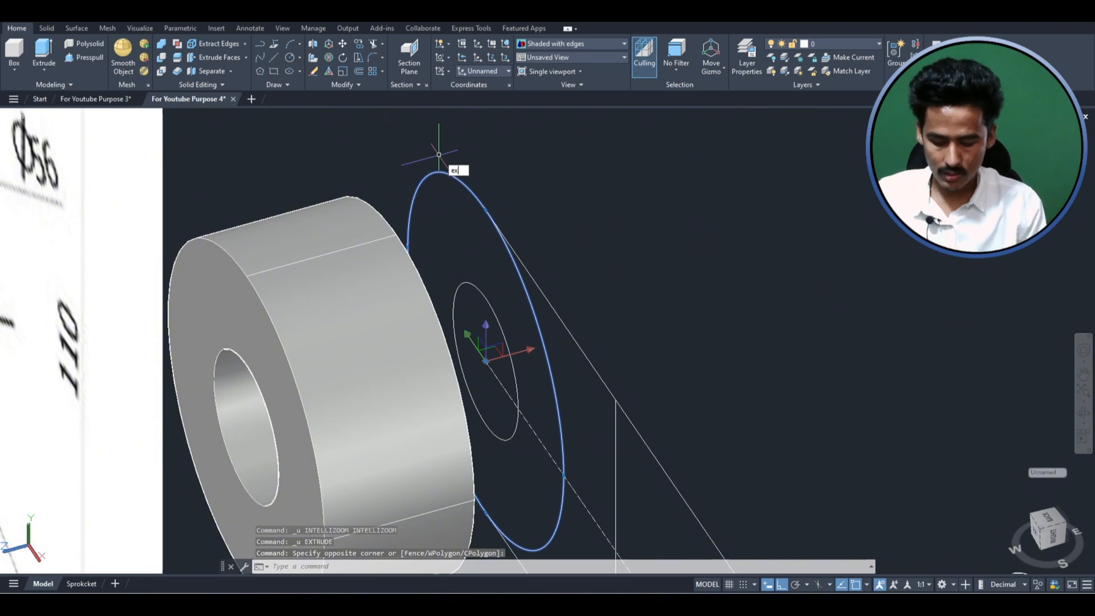
pyautogui.write('ex')
pyautogui.press('Return')
pyautogui.write('15')
pyautogui.press('Return')
pyautogui.press('Return')
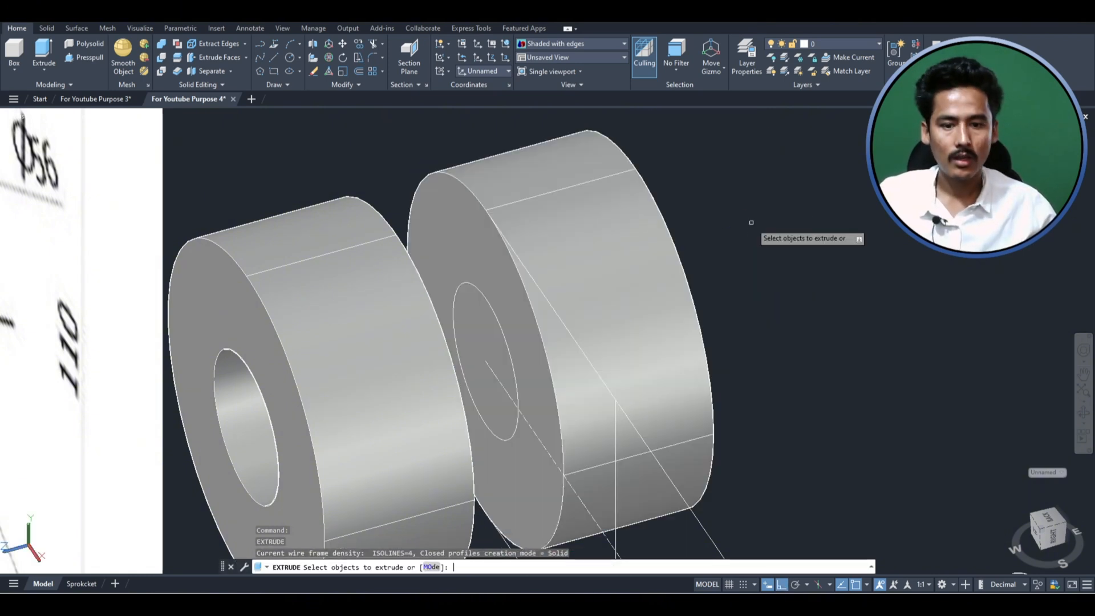
pyautogui.press('Escape')
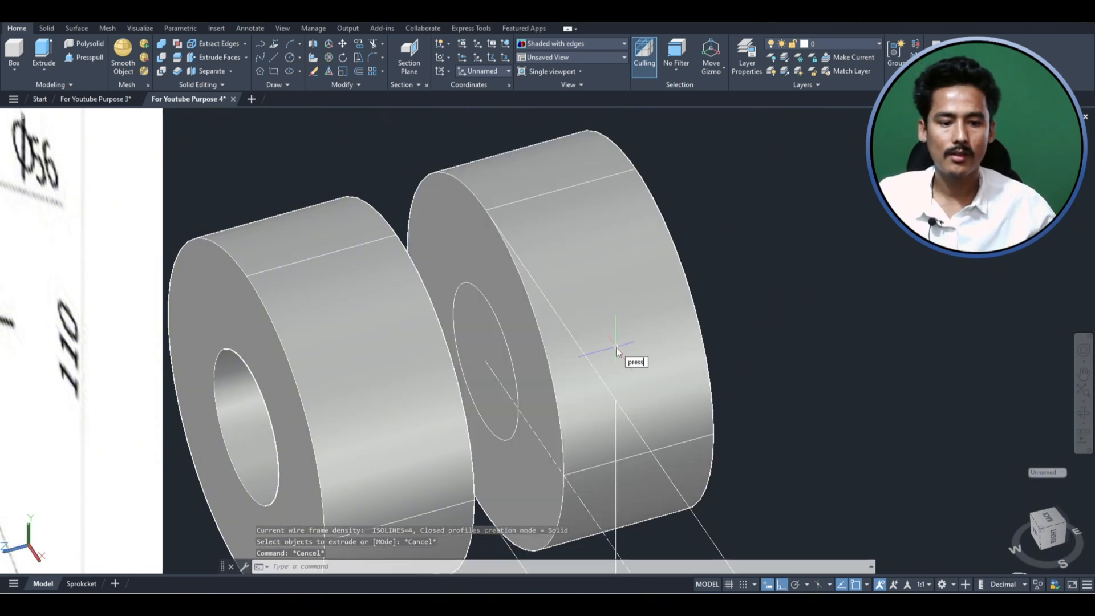
# - Presspull the inner circle area through the second fork cylinder to cut its bore
pyautogui.write('press')
pyautogui.press('Return')
pyautogui.click(472, 348)
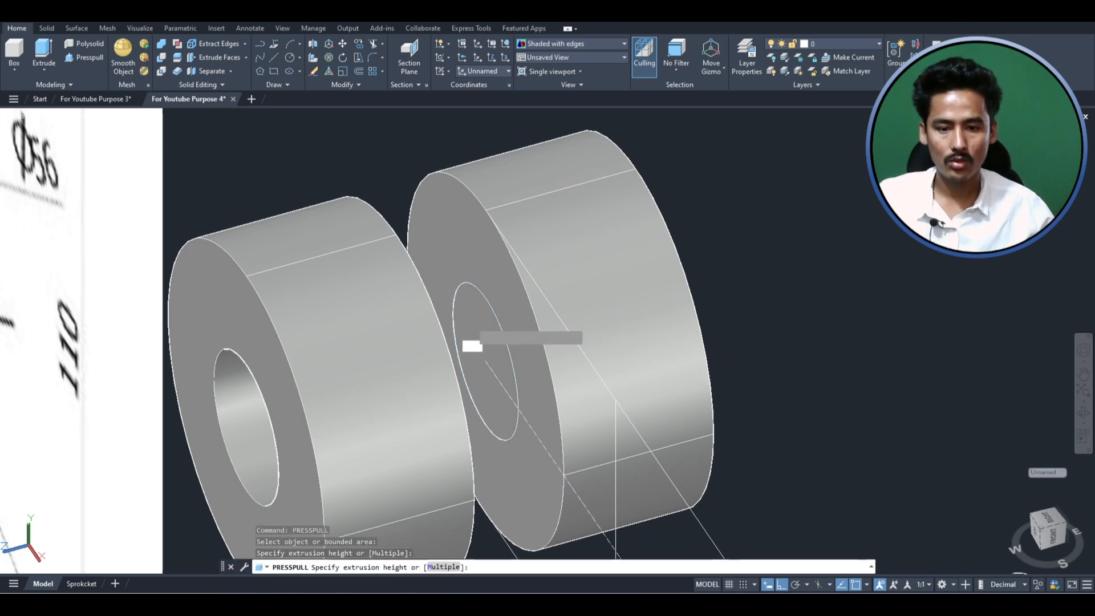
pyautogui.click(914, 269)
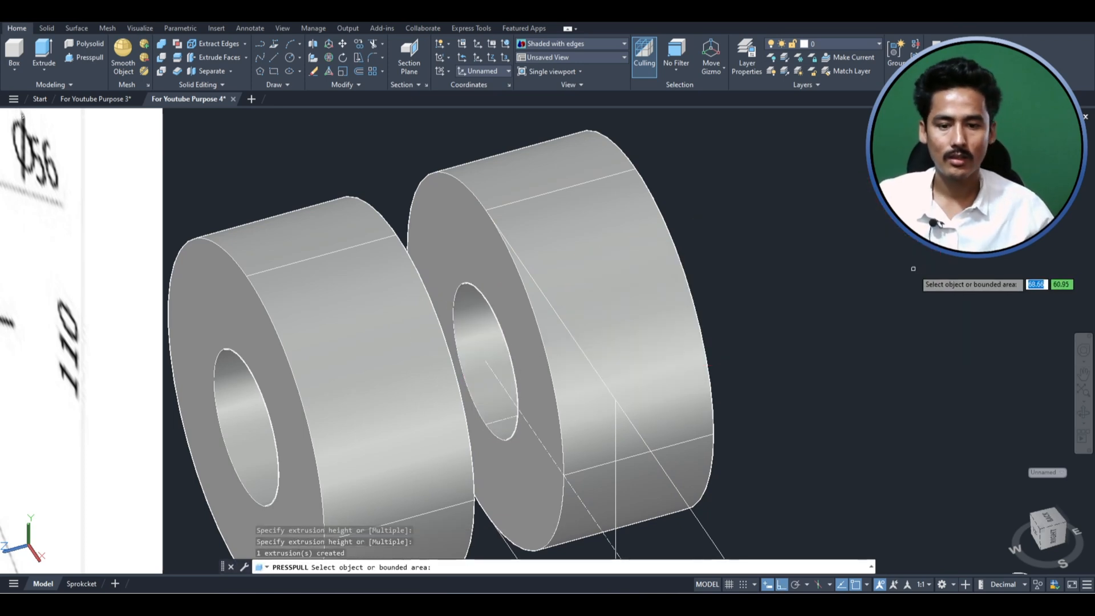
pyautogui.scroll(-4, 557, 413)
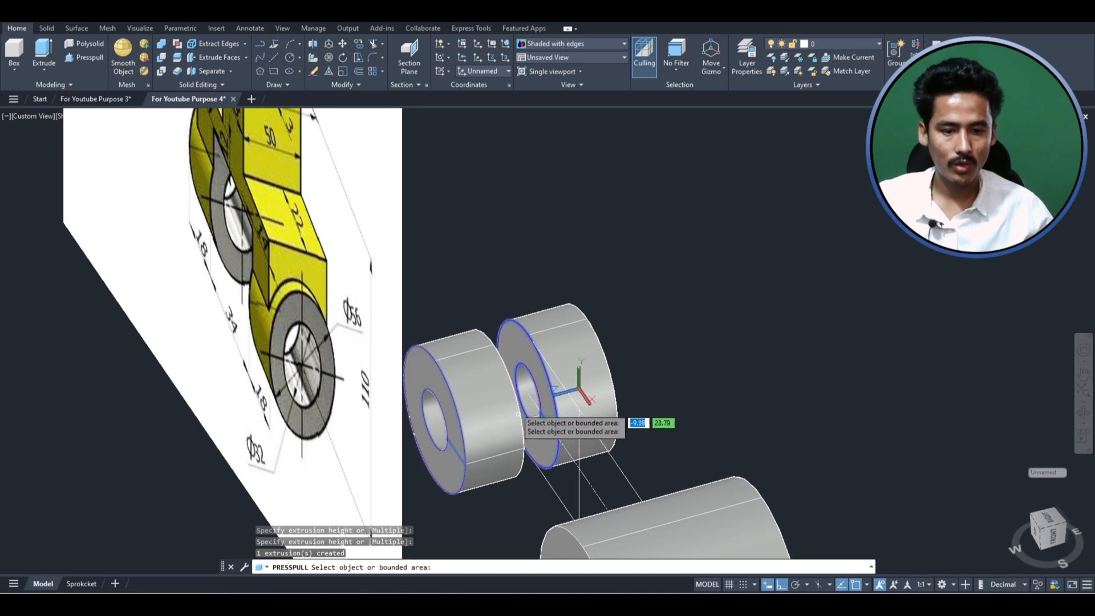
pyautogui.scroll(2, 518, 414)
pyautogui.press('Return')
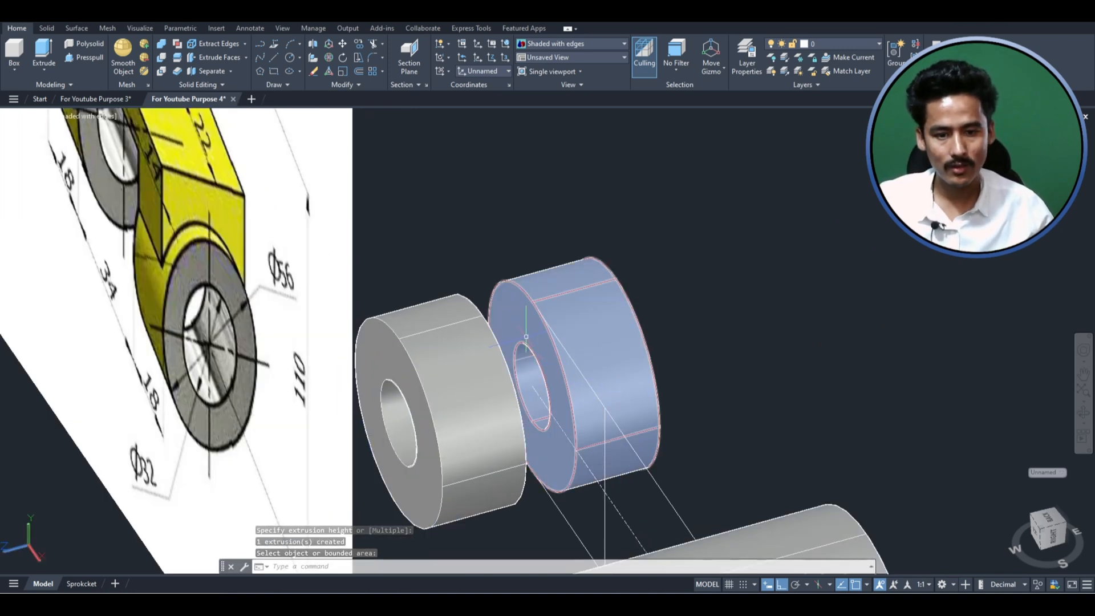
# - Move the second fork cylinder 9 along its axis, away from the first fork cylinder
pyautogui.press('Return')
pyautogui.click(570, 284)
pyautogui.write('m')
pyautogui.press('Return')
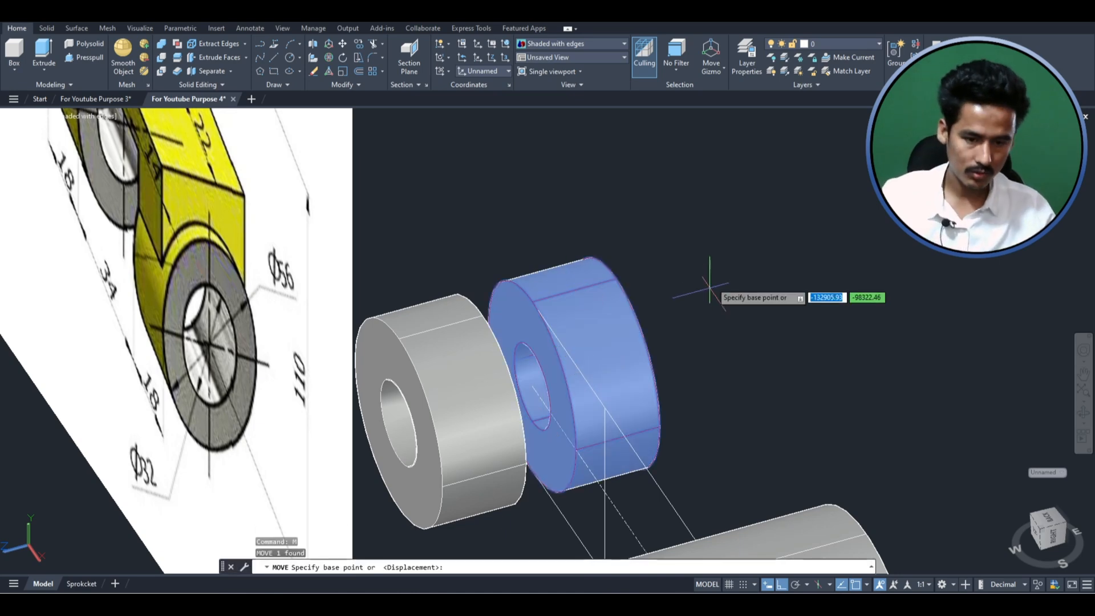
pyautogui.click(709, 269)
pyautogui.scroll(-4, 878, 245)
pyautogui.scroll(-2, 874, 240)
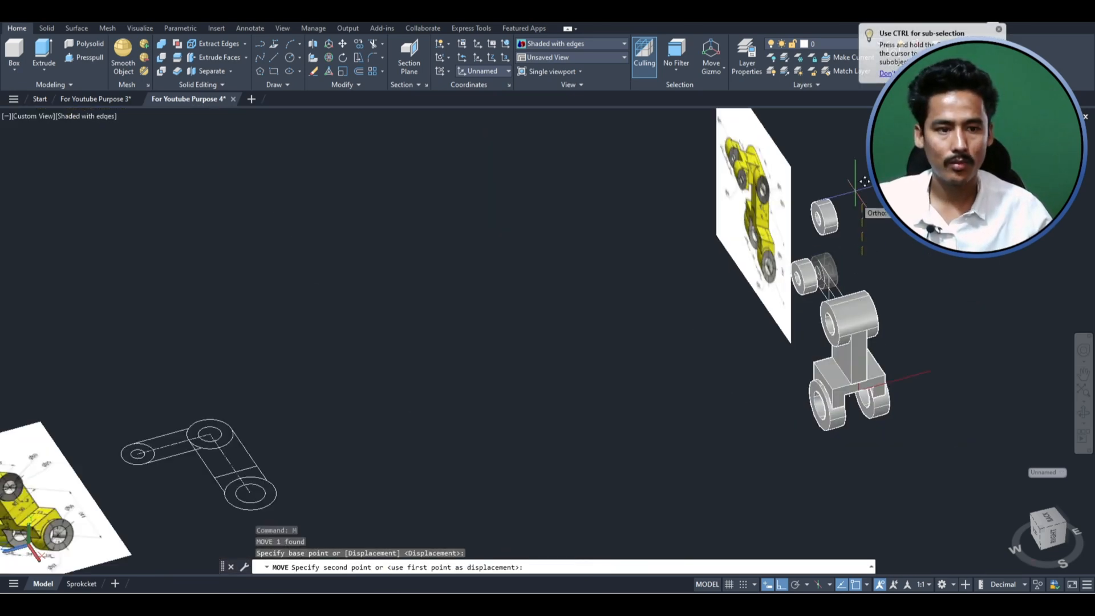
pyautogui.scroll(6, 856, 196)
pyautogui.write('9')
pyautogui.press('Return')
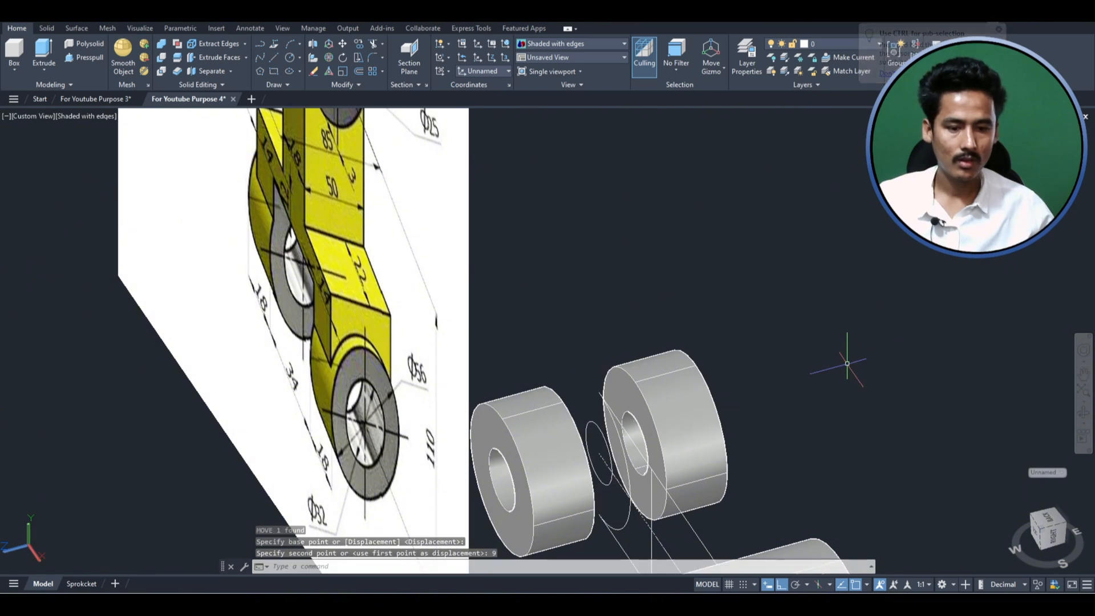
# - Examine the small fork's width dimensions in the reference image and compare them with the closed fork profile between the two cylinders
pyautogui.click(1083, 413)
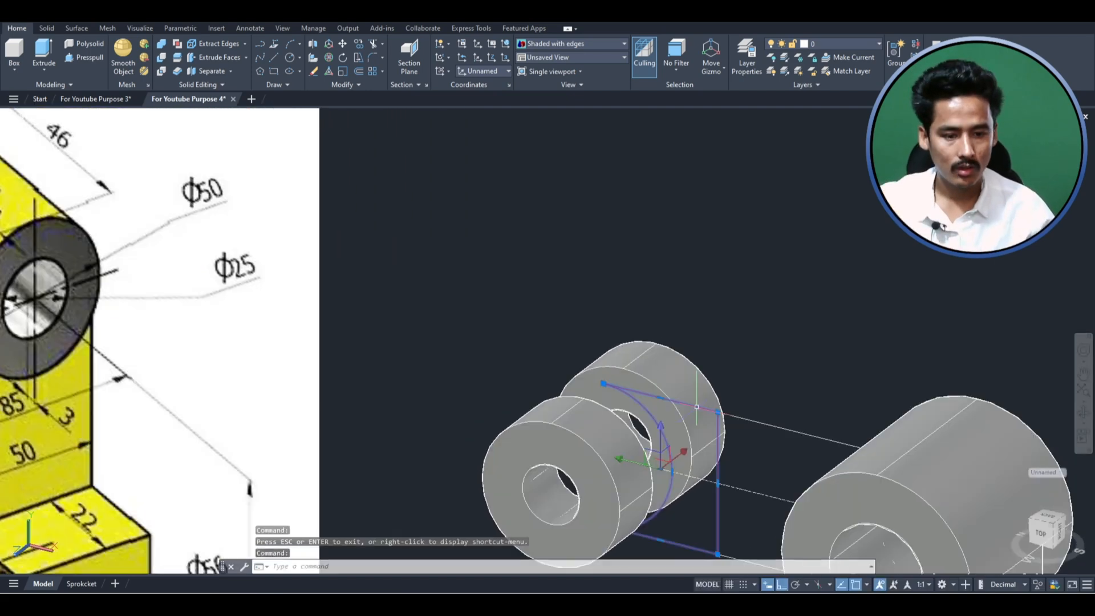
pyautogui.scroll(-3, 627, 400)
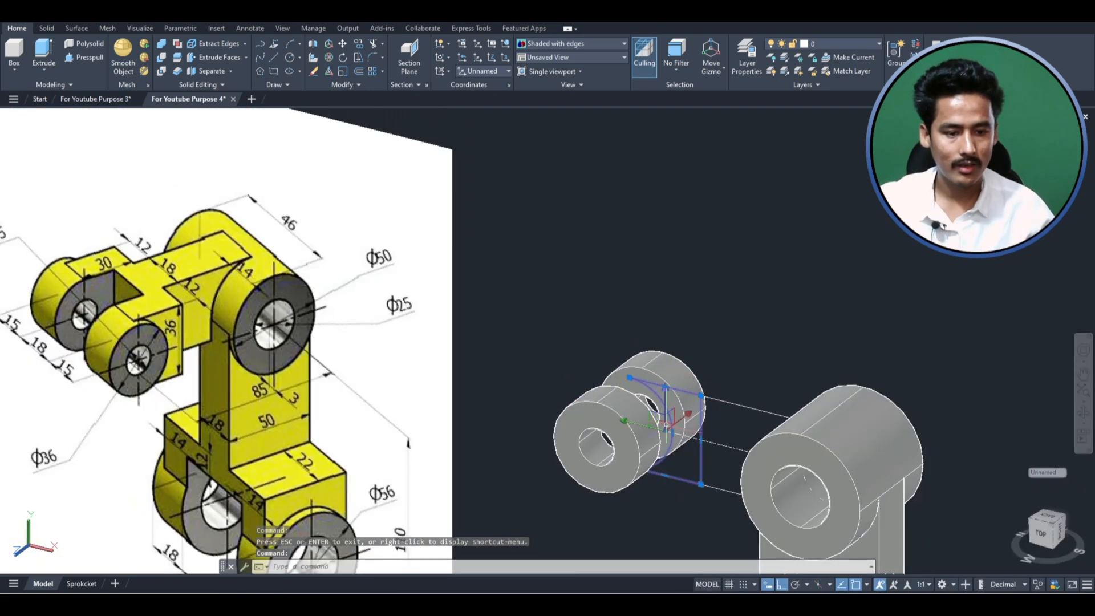
pyautogui.scroll(3, 627, 399)
pyautogui.press('Escape')
pyautogui.scroll(-3, 627, 400)
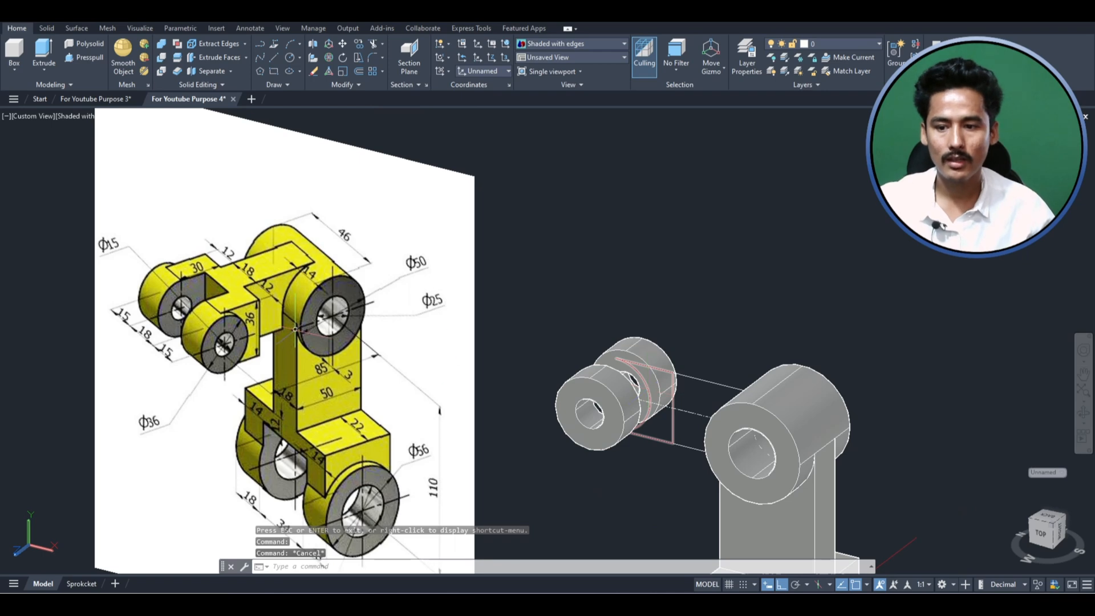
pyautogui.scroll(2, 246, 334)
pyautogui.scroll(2, 135, 227)
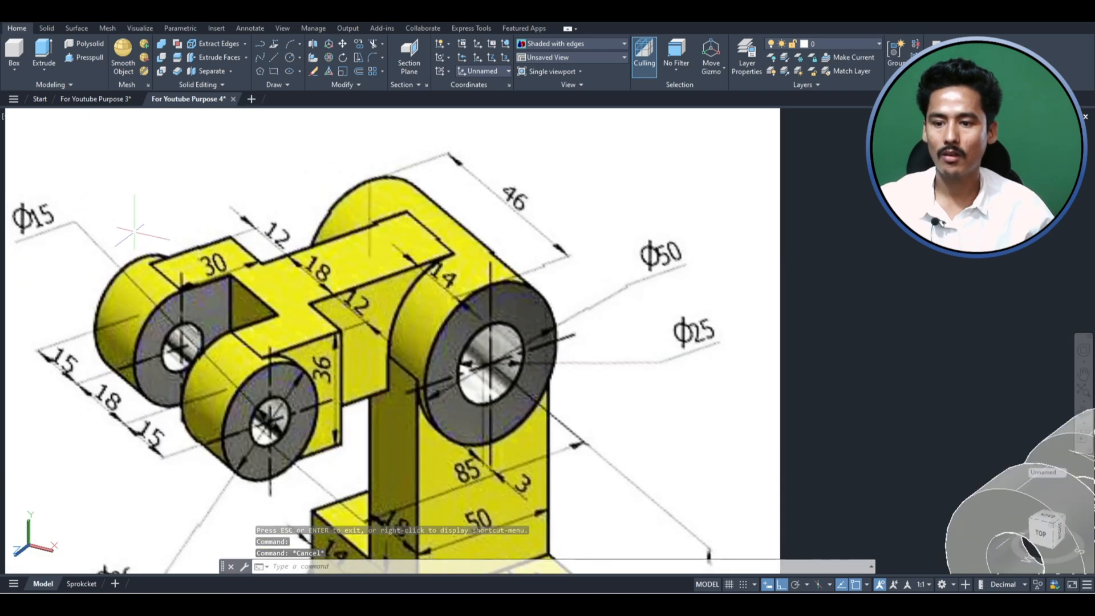
pyautogui.scroll(-2, 216, 383)
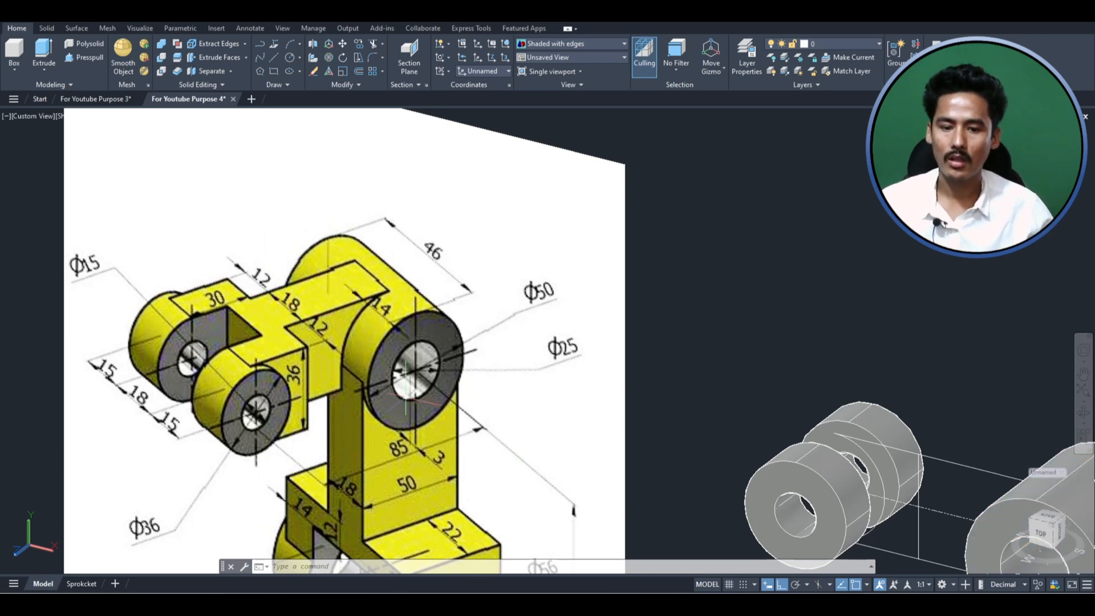
pyautogui.scroll(-2, 406, 388)
pyautogui.scroll(4, 694, 417)
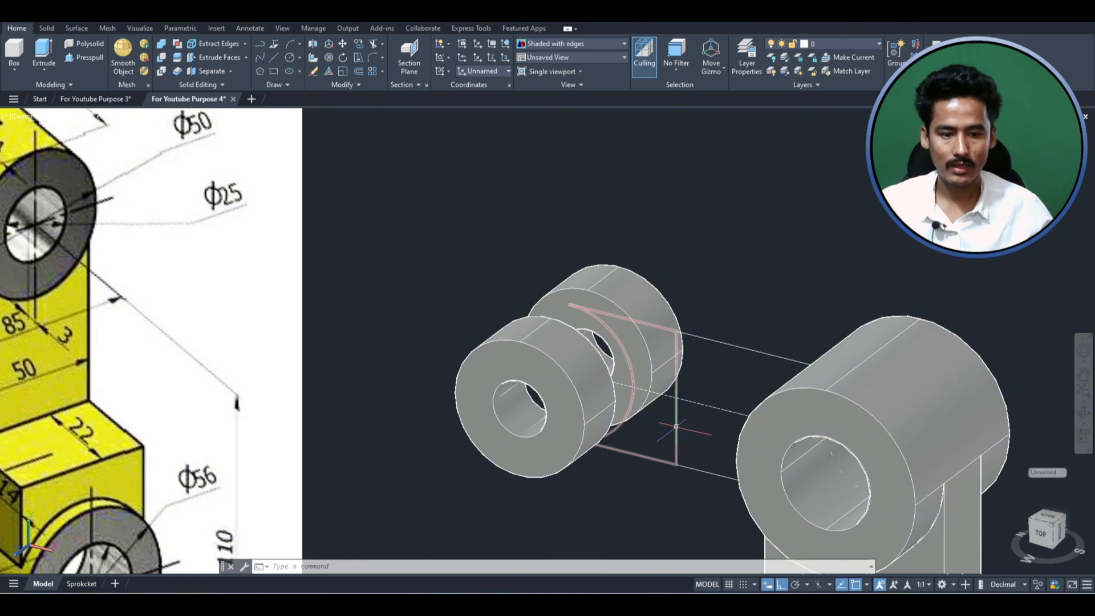
# - Move the closed fork profile 21 along the cylinder axis towards the first fork cylinder
pyautogui.click(638, 395)
pyautogui.scroll(-2, 638, 395)
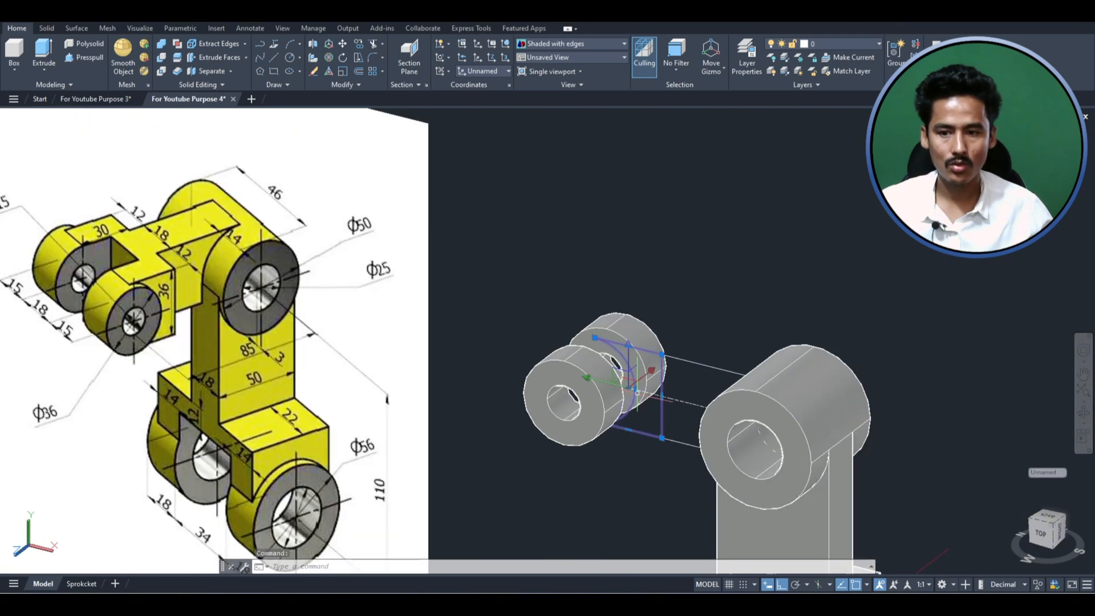
pyautogui.press('Return')
pyautogui.click(704, 409)
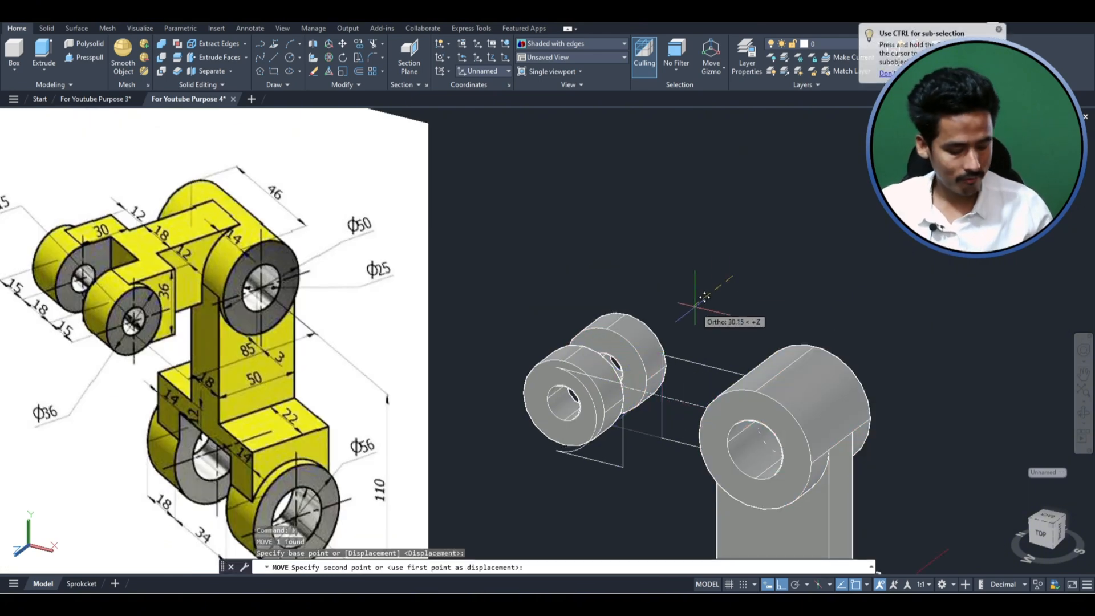
pyautogui.write('21')
pyautogui.press('Return')
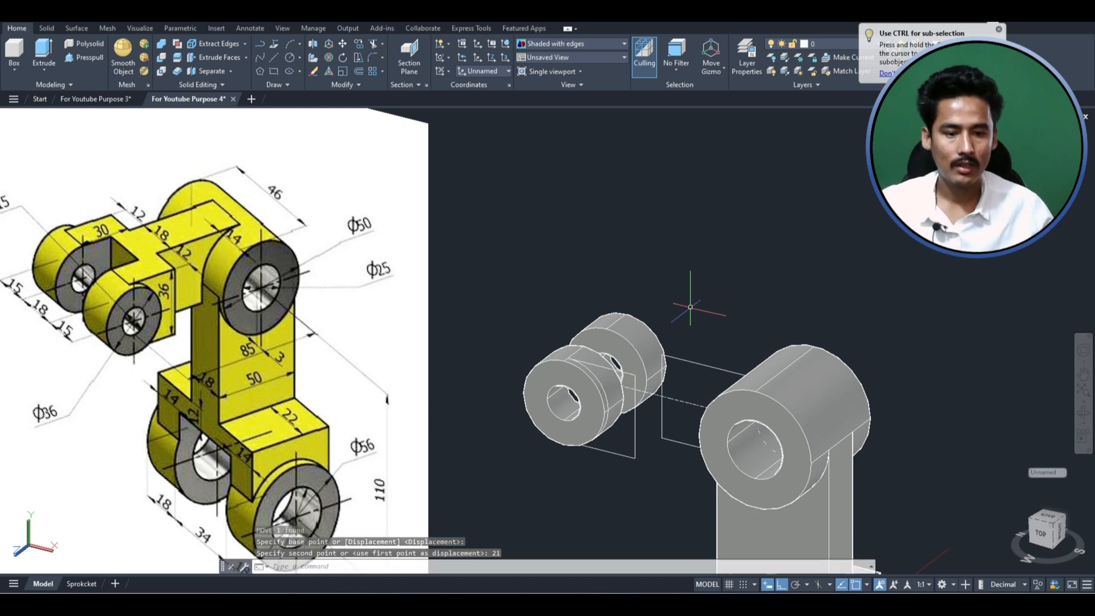
# - Extrude the moved fork profile 42 across both fork cylinders to form the connecting block
pyautogui.click(632, 487)
pyautogui.click(614, 449)
pyautogui.write('ex')
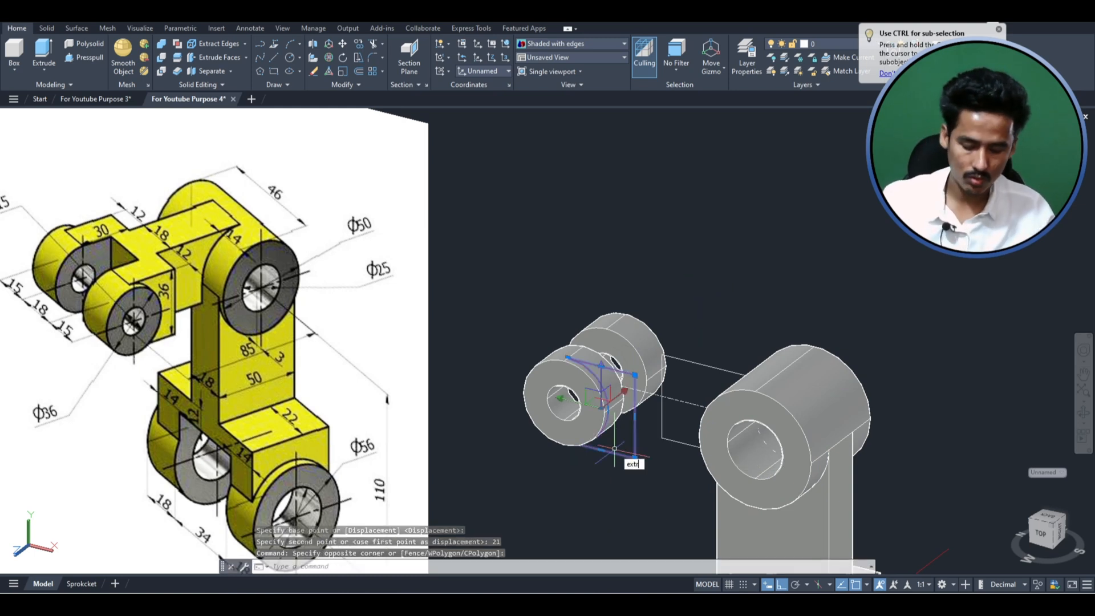
pyautogui.write('tr')
pyautogui.press('Return')
pyautogui.press('Return')
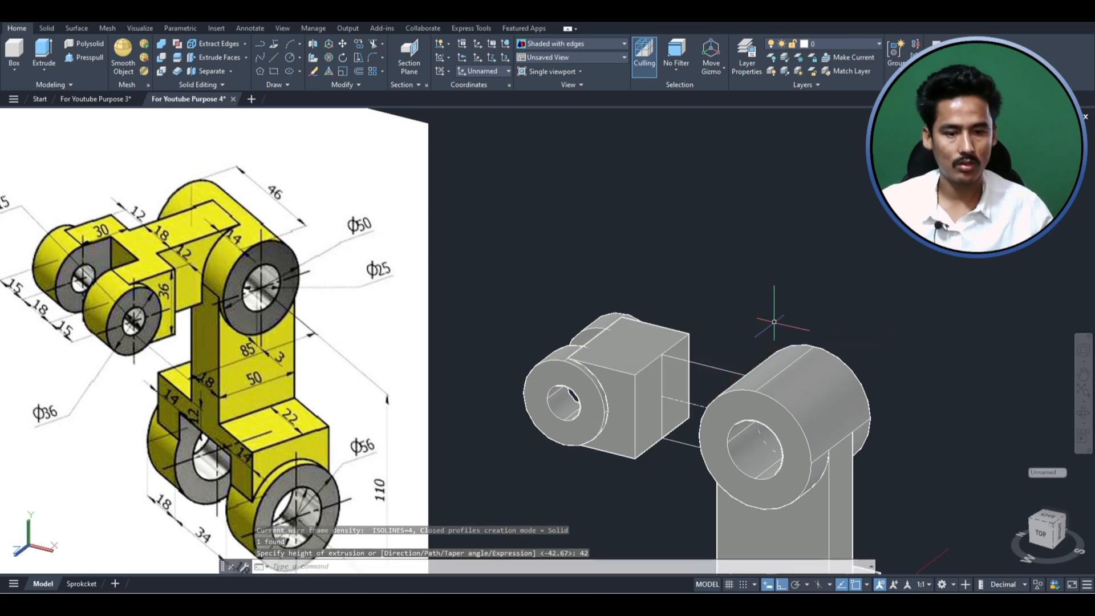
# - Check the fork's connecting block from another angle and examine the side arm's 12, 18 and 30 dimensions in the reference image
pyautogui.moveTo(667, 416)
pyautogui.keyDown('shift'); pyautogui.mouseDown(button='middle')
pyautogui.moveTo(789, 408)
pyautogui.moveTo(654, 479)
pyautogui.moveTo(679, 413)
pyautogui.moveTo(668, 398)
pyautogui.mouseUp(button='middle'); pyautogui.keyUp('shift')
pyautogui.scroll(-3, 668, 397)
pyautogui.keyDown('shift'); pyautogui.moveTo(790, 553); pyautogui.dragTo(415, 442, button='middle'); pyautogui.keyUp('shift')
pyautogui.scroll(-4, 321, 366)
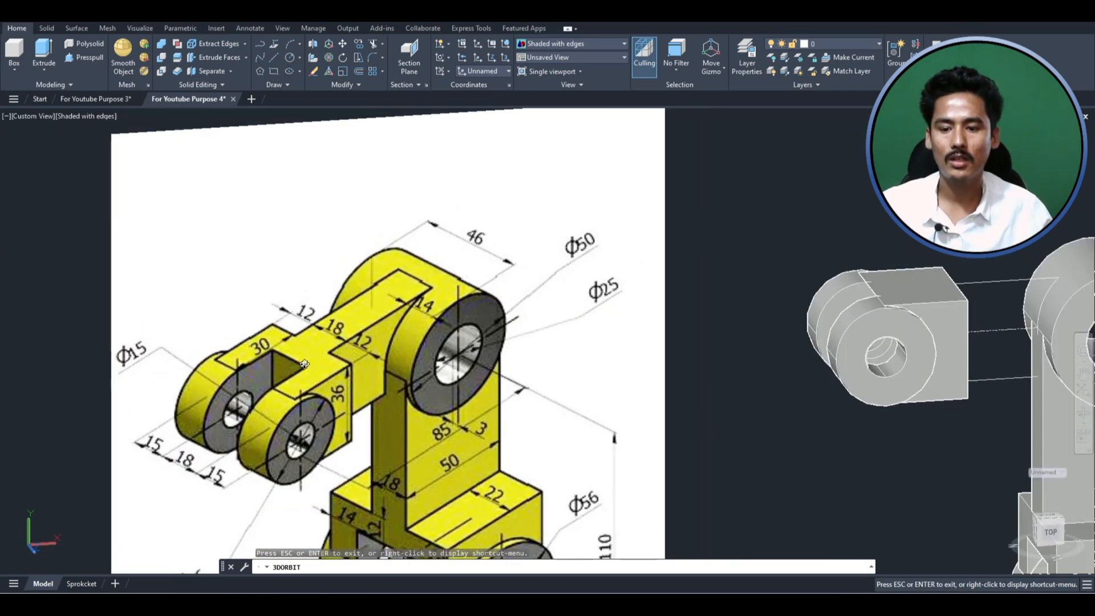
pyautogui.press('Escape')
pyautogui.scroll(4, 279, 343)
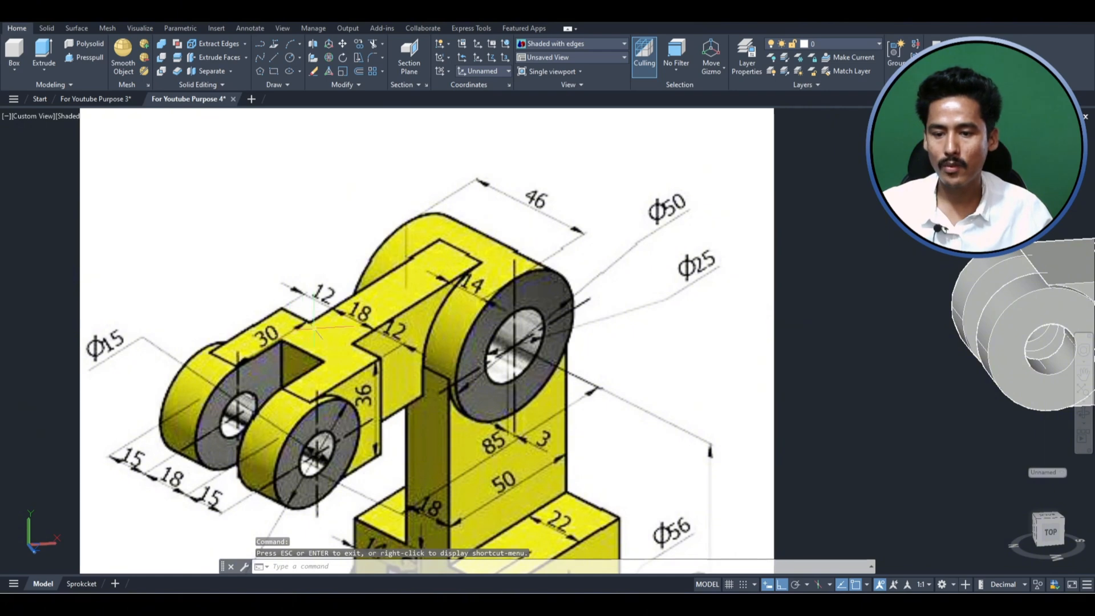
# - Show the model from the top in the 2D Wireframe visual style, framed on the small fork's connecting block
pyautogui.scroll(-4, 308, 342)
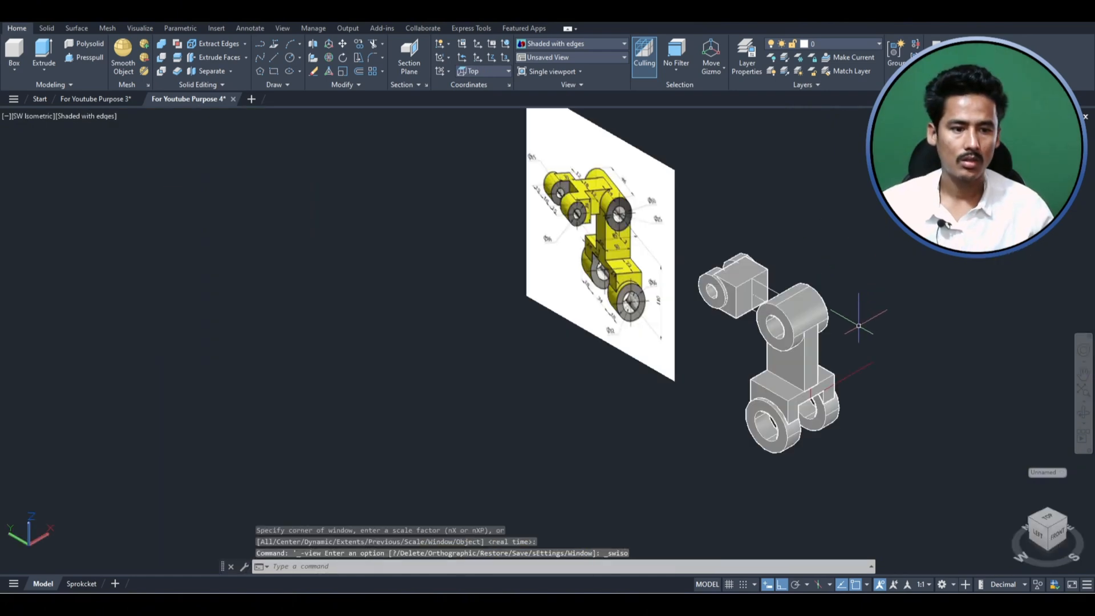
pyautogui.scroll(1, 901, 293)
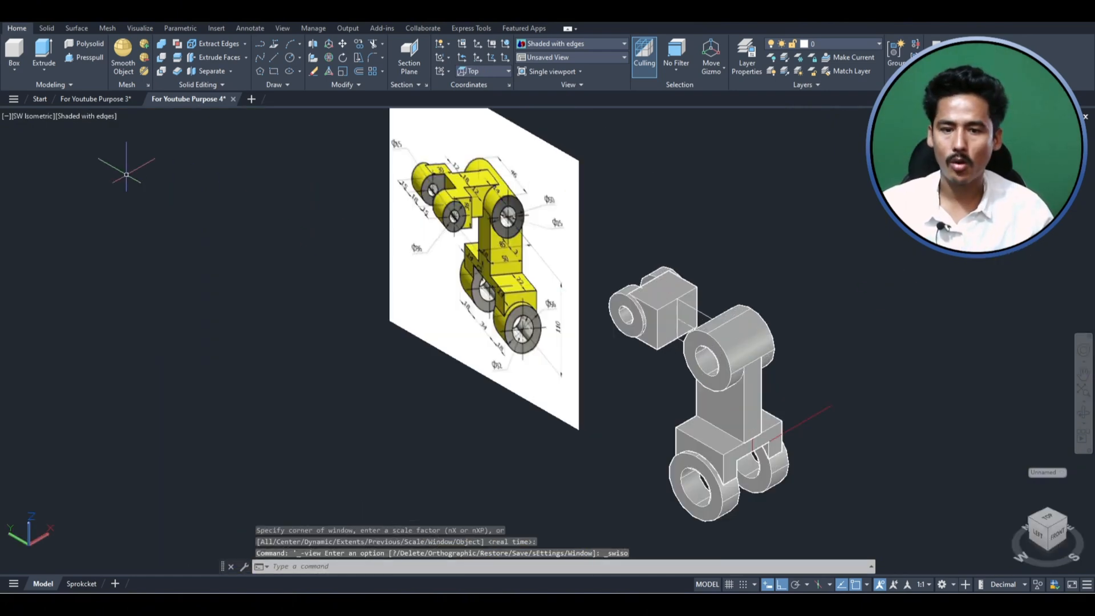
pyautogui.click(29, 117)
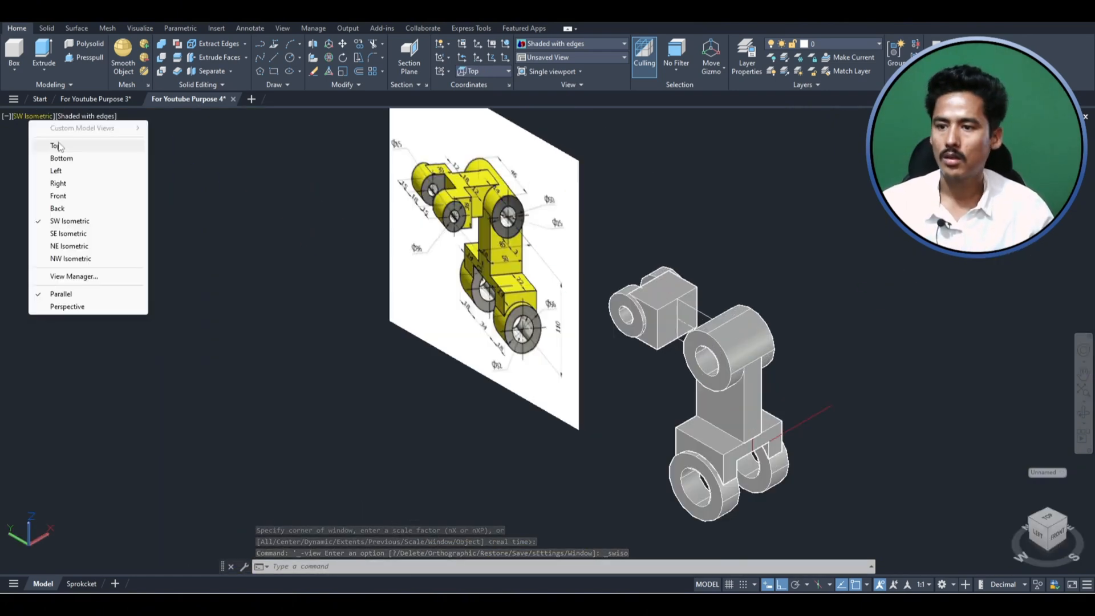
pyautogui.click(59, 146)
pyautogui.scroll(-2, 494, 346)
pyautogui.scroll(6, 728, 391)
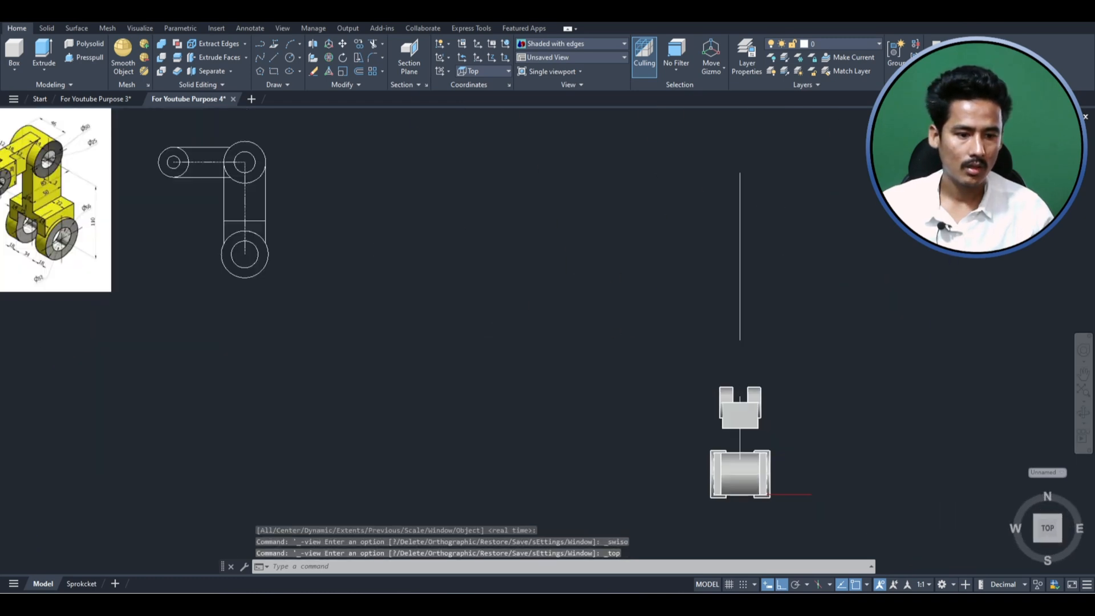
pyautogui.press('Escape')
pyautogui.press('Escape')
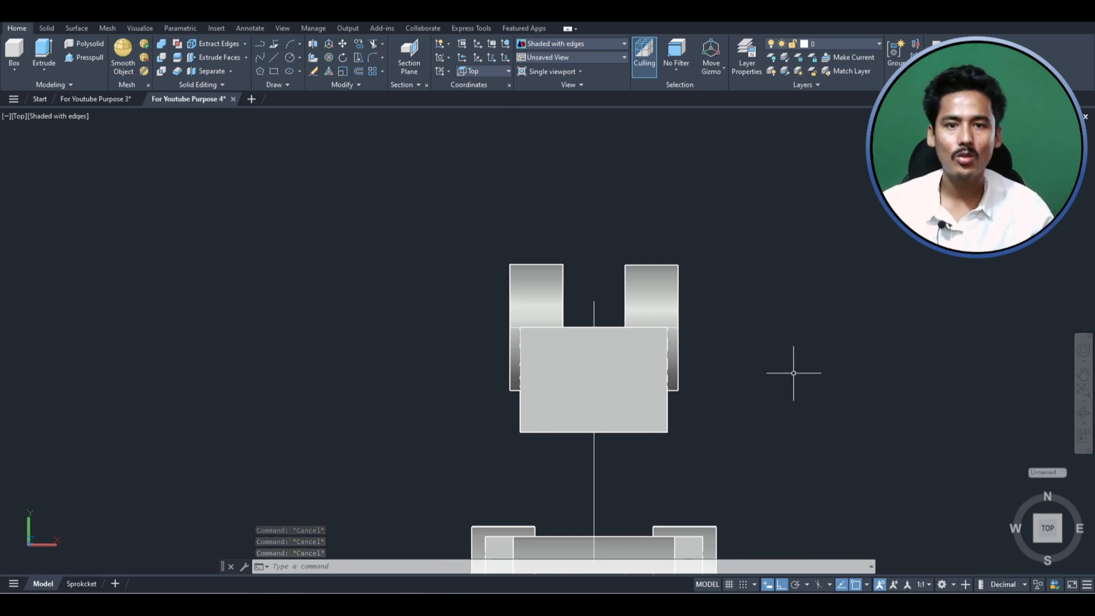
pyautogui.click(59, 115)
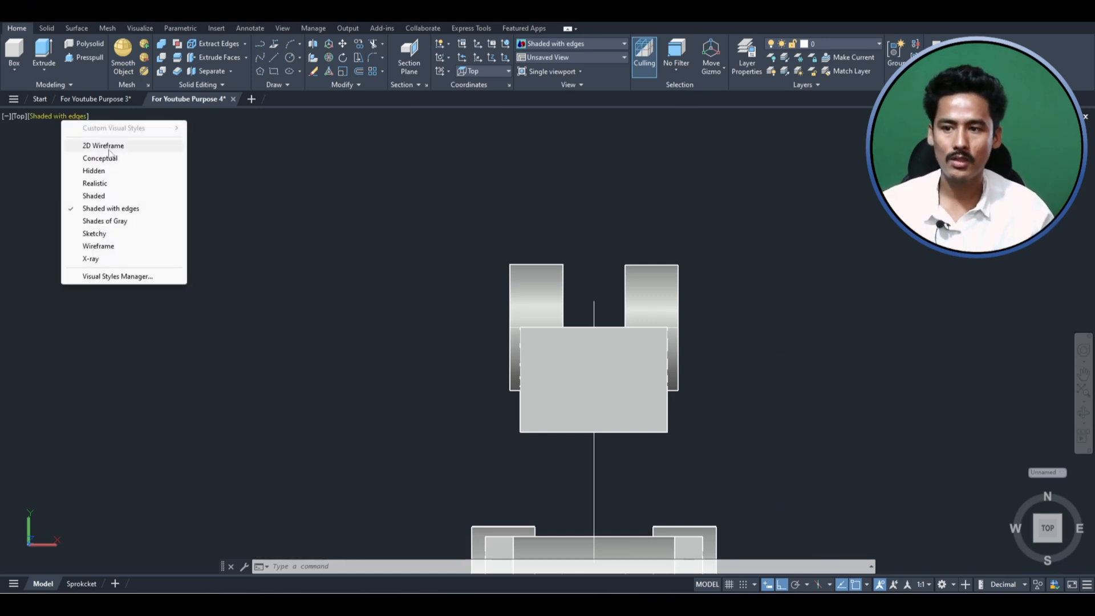
pyautogui.click(108, 146)
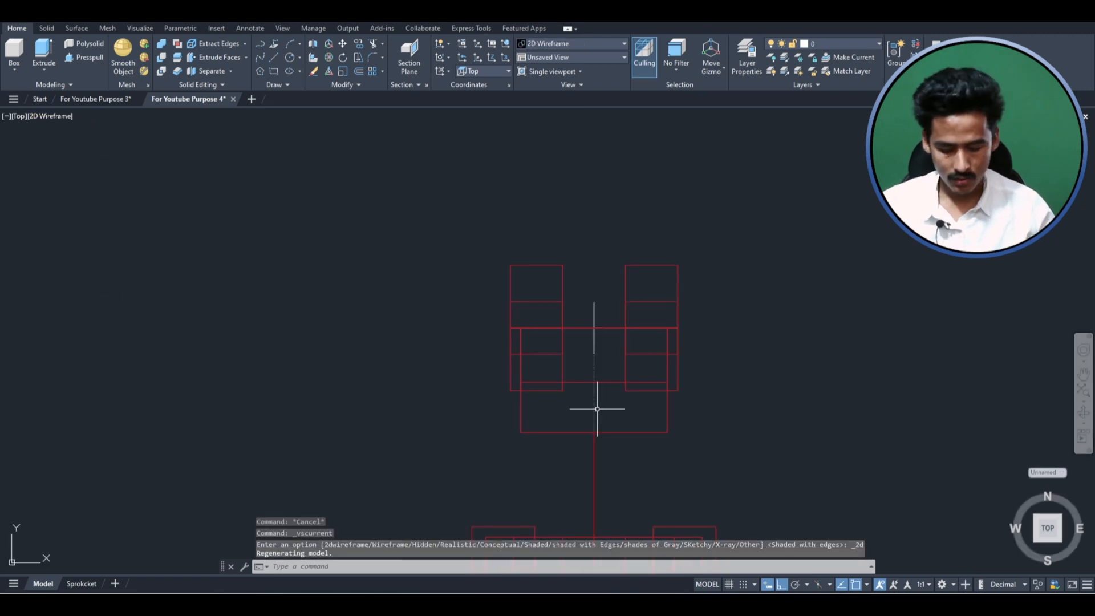
# - Draw a guide polyline from the midpoint of the connecting block's arm-side edge, 12 towards the fork cylinders and straight sideways past the block
pyautogui.write('pl')
pyautogui.press('Return')
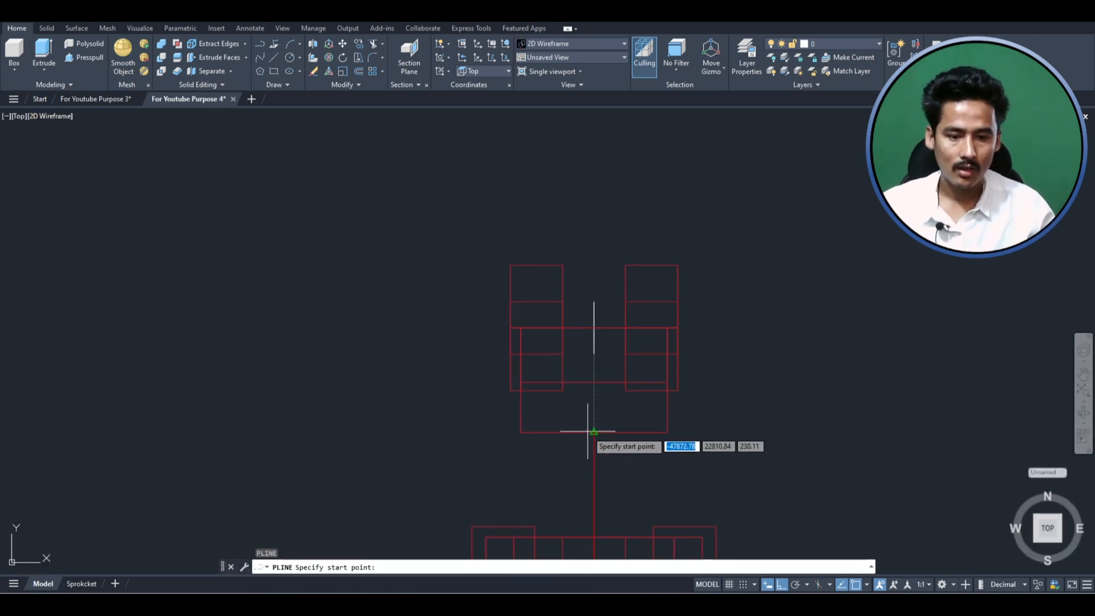
pyautogui.click(594, 433)
pyautogui.write('12')
pyautogui.press('Return')
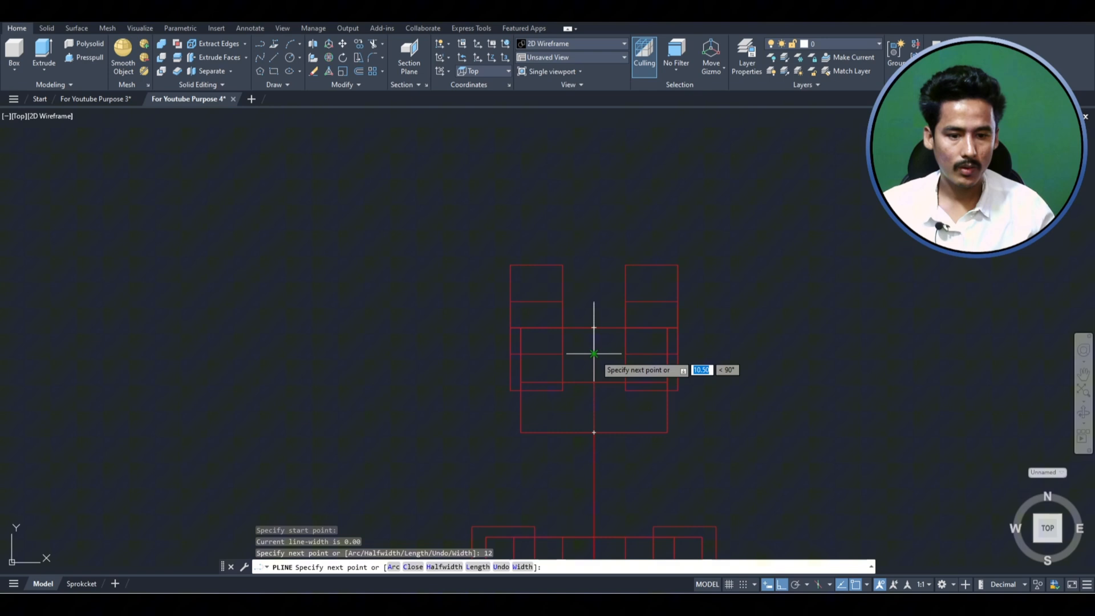
pyautogui.click(782, 378)
pyautogui.press('Return')
pyautogui.scroll(2, 645, 381)
pyautogui.press('Escape')
pyautogui.press('Escape')
pyautogui.press('Escape')
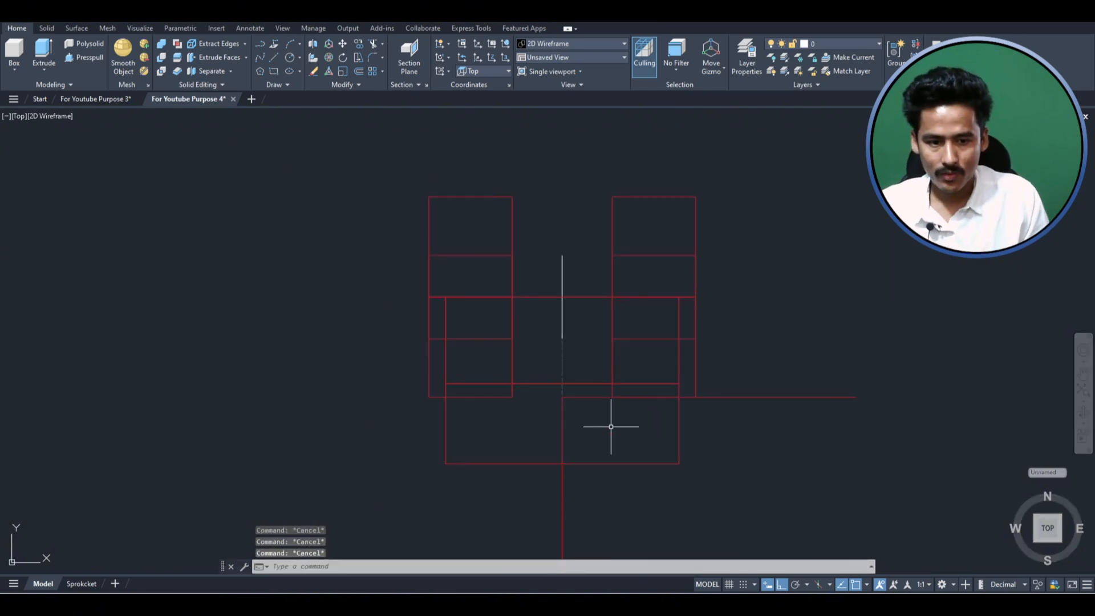
# - Draw an 18 by 18 rectangle between the inner faces of the two fork cylinders, starting at the 12 offset guide line
pyautogui.write('rec')
pyautogui.press('Return')
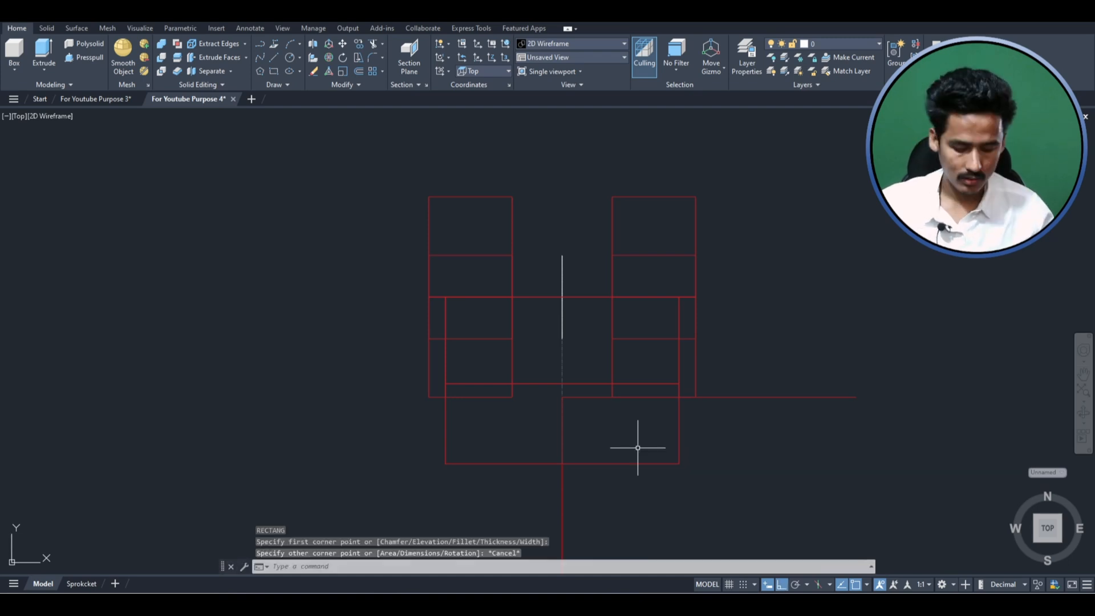
pyautogui.click(612, 397)
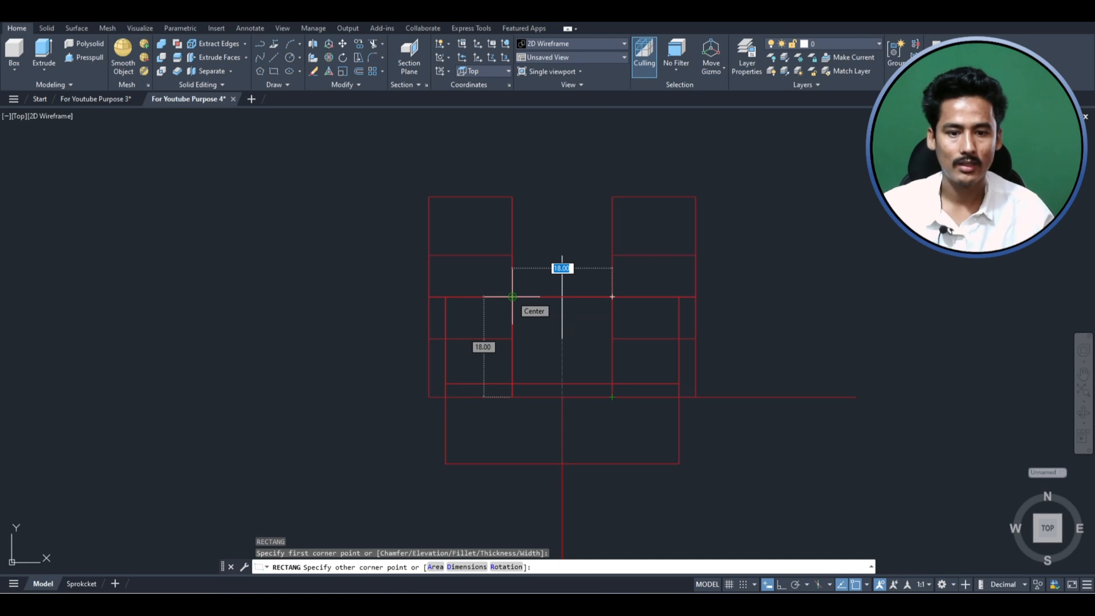
pyautogui.click(513, 295)
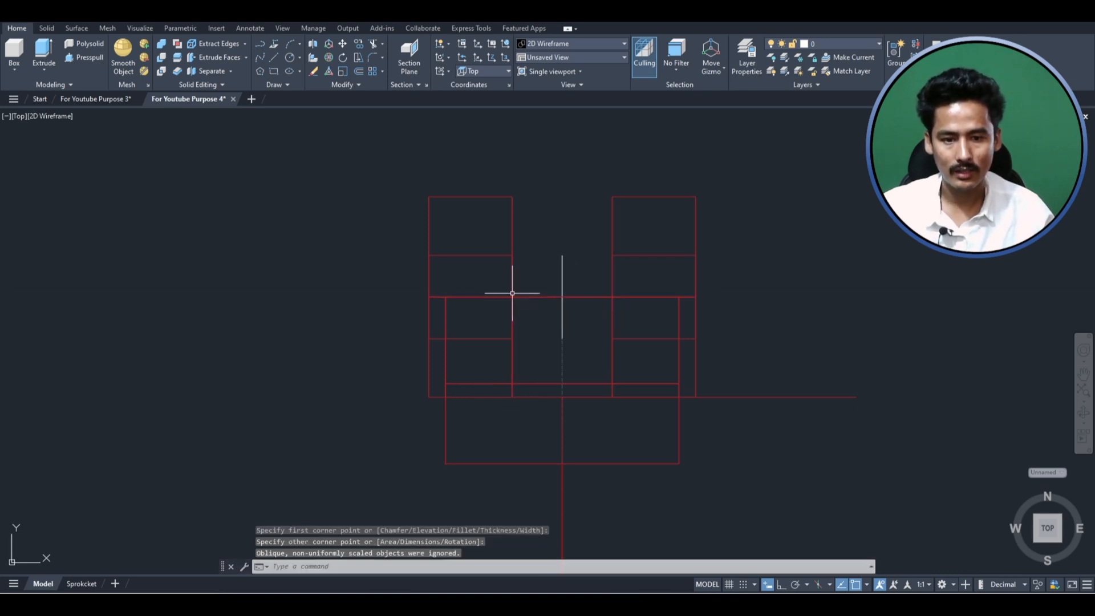
# - Select the slot rectangle and guide polyline in the SW Isometric view and change their color to white
pyautogui.click(19, 115)
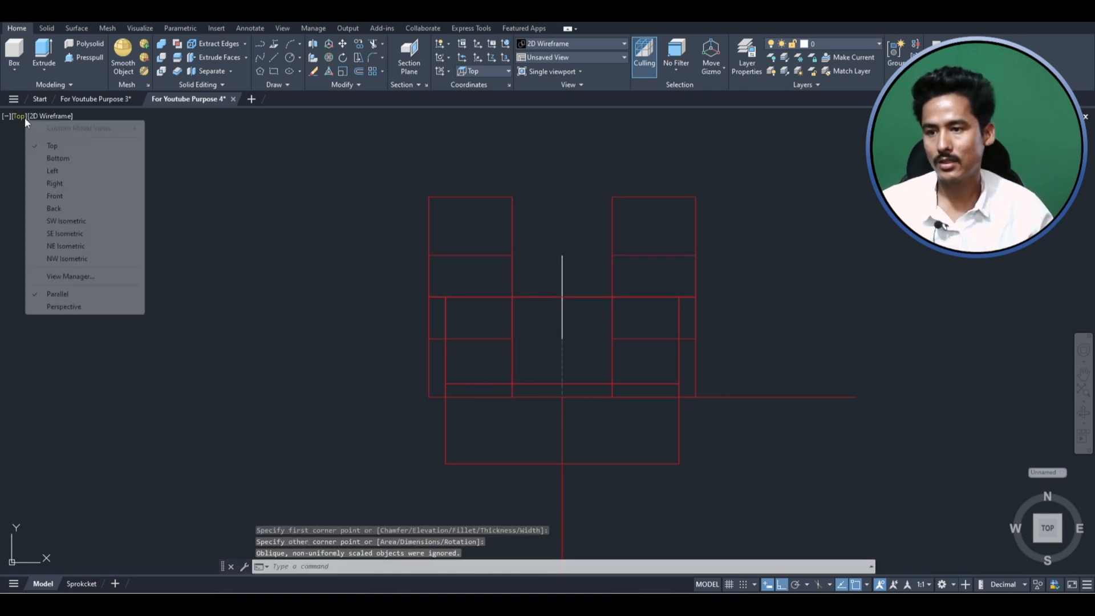
pyautogui.click(80, 222)
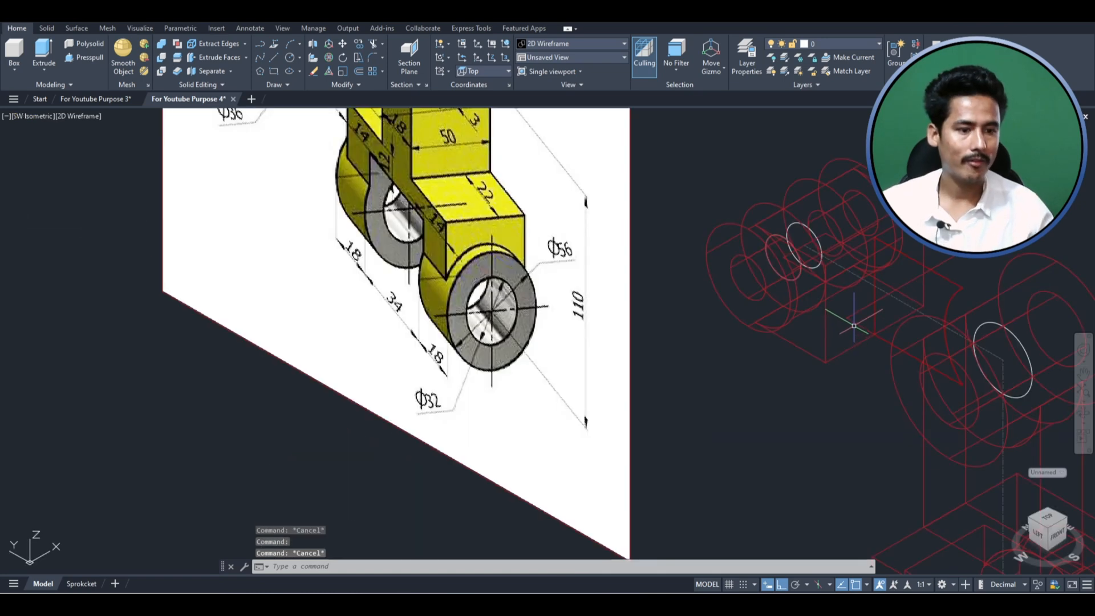
pyautogui.click(852, 322)
pyautogui.click(711, 191)
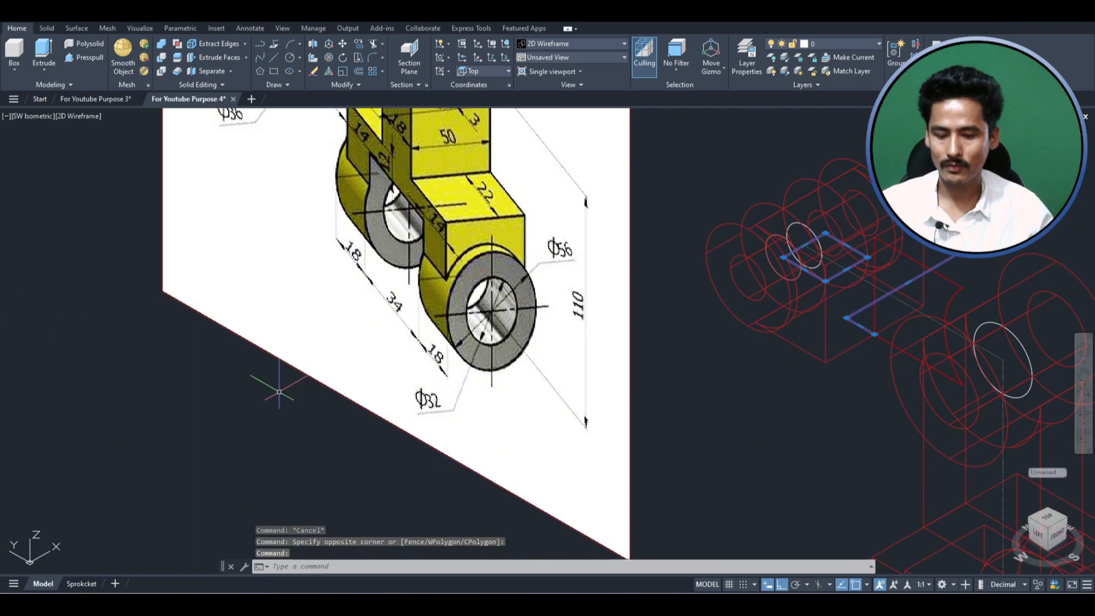
pyautogui.write('pro')
pyautogui.press('Return')
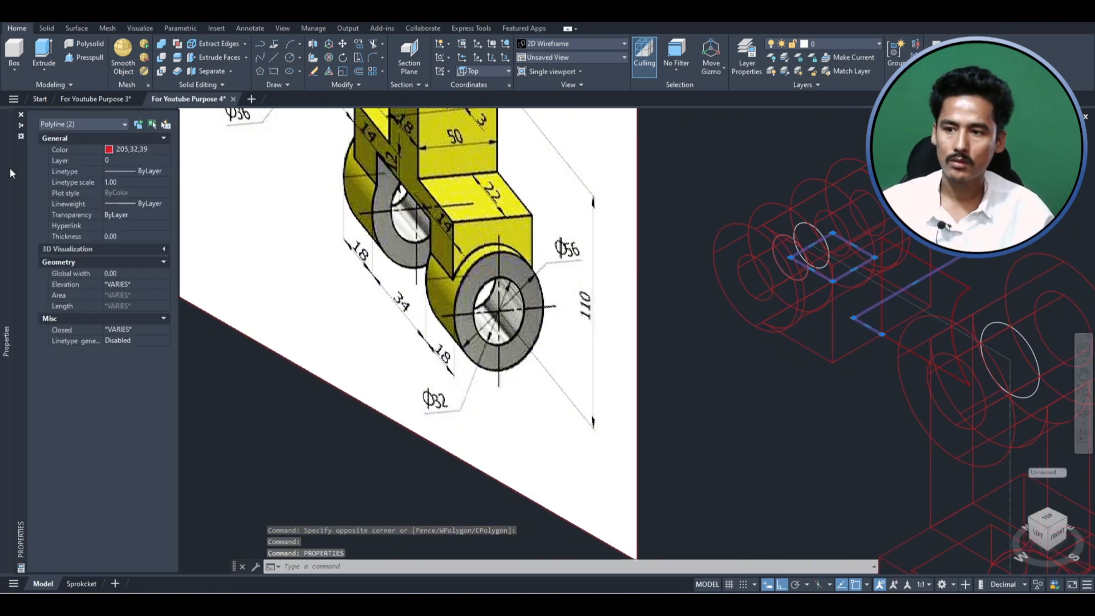
pyautogui.click(131, 149)
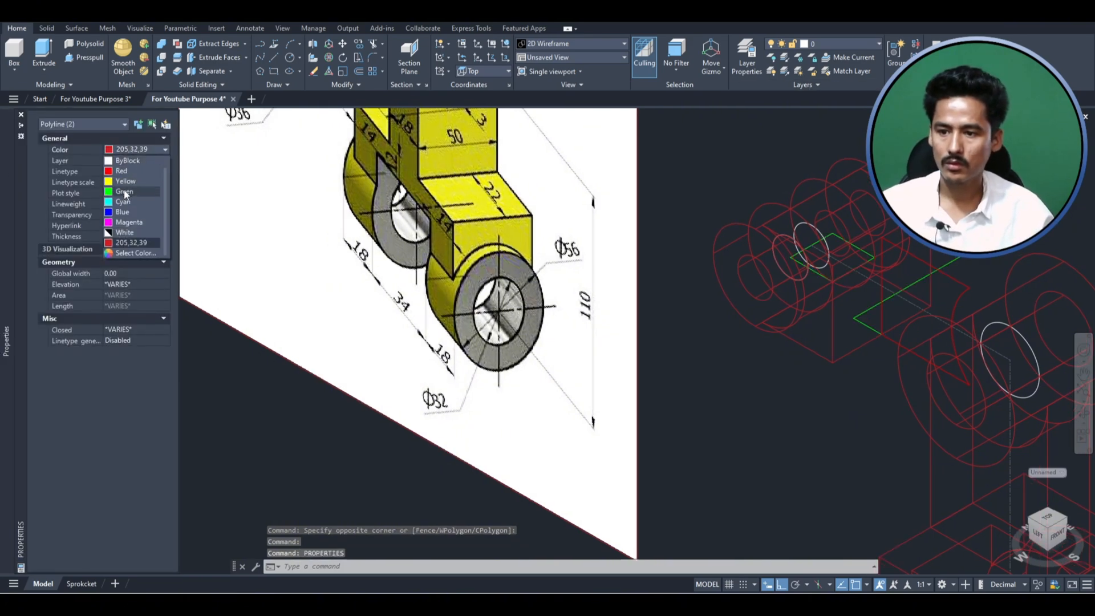
pyautogui.click(111, 234)
pyautogui.press('Escape')
# - Extrude the white slot rectangle downward about 108 through the fork's connecting block
pyautogui.scroll(-2, 529, 299)
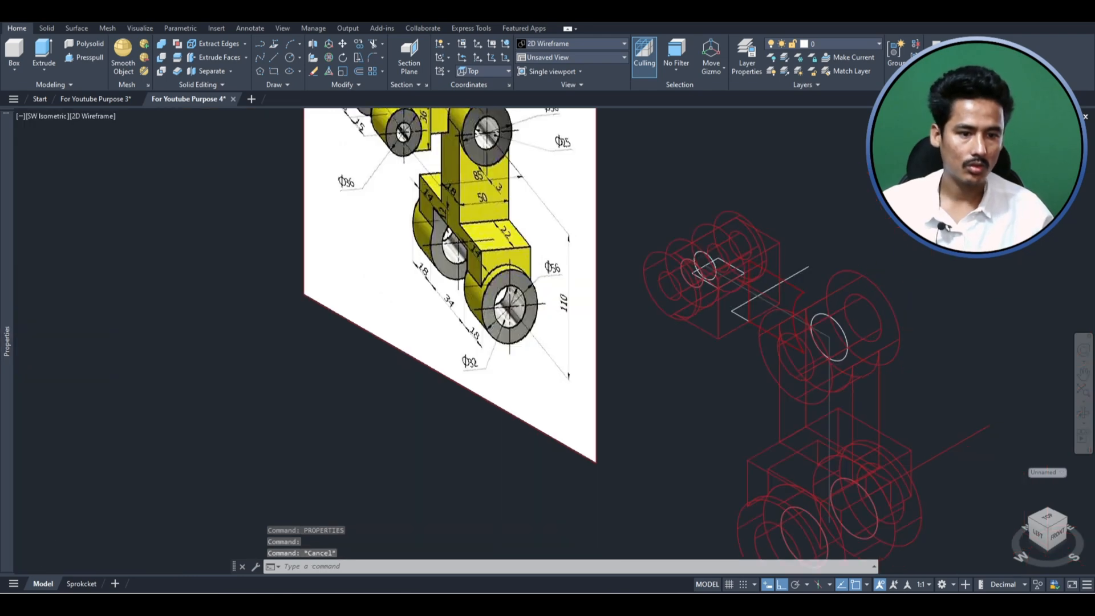
pyautogui.scroll(5, 719, 268)
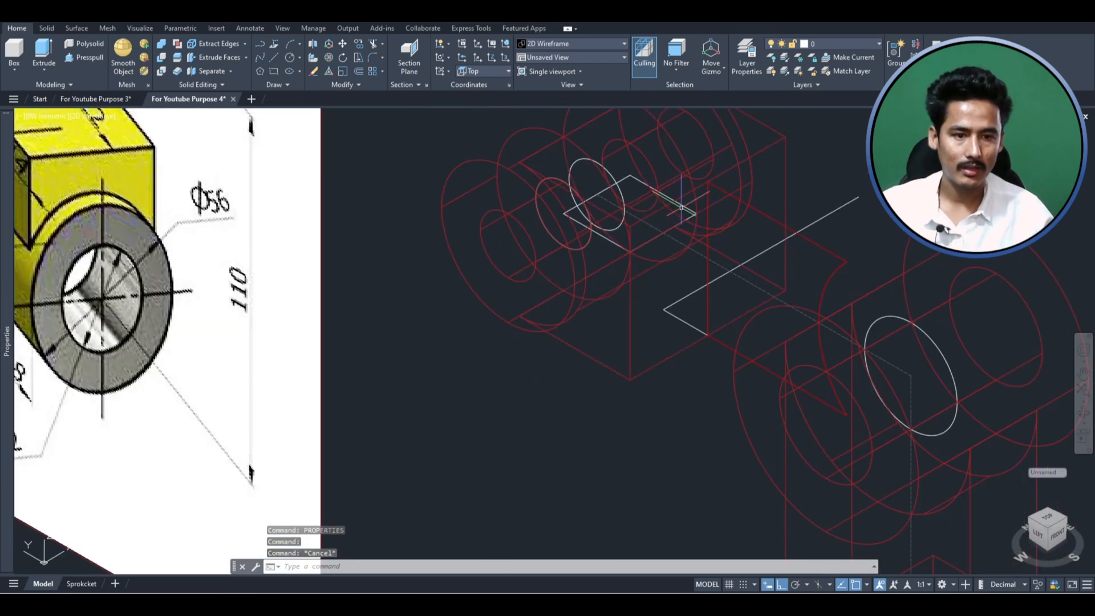
pyautogui.click(681, 205)
pyautogui.write('ude')
pyautogui.press('Return')
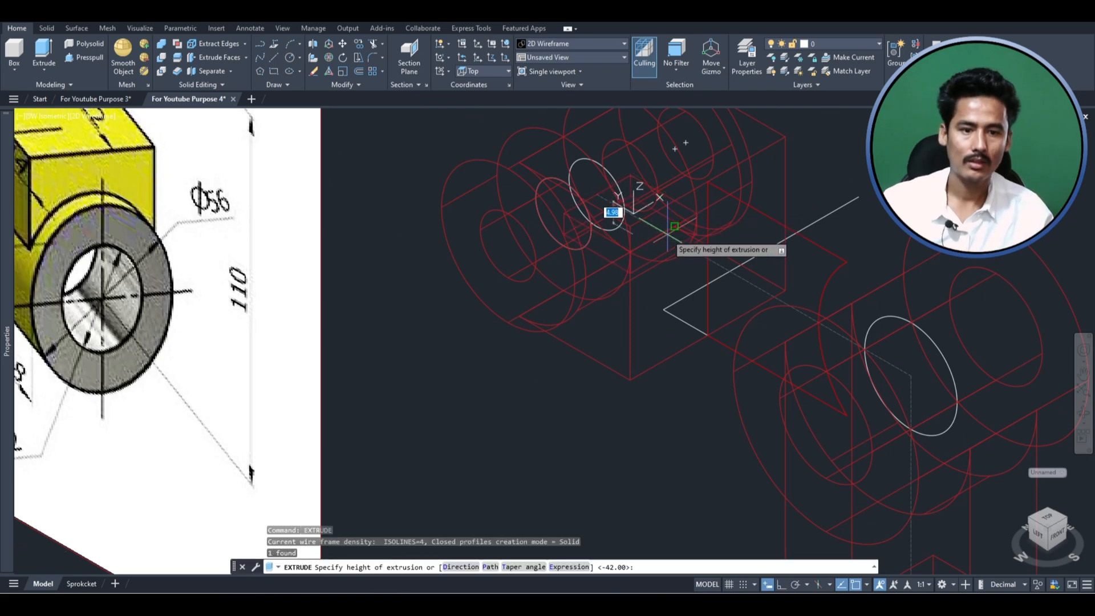
pyautogui.scroll(-5, 621, 179)
pyautogui.click(630, 439)
# - Move the extruded slot prism straight up so that it passes completely through the connecting block
pyautogui.click(600, 319)
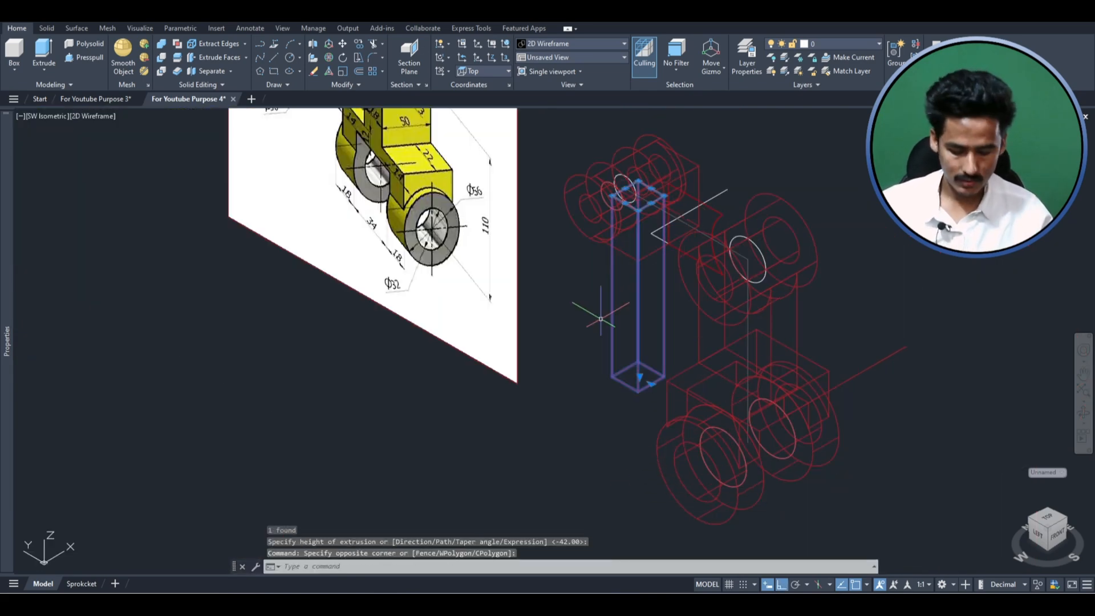
pyautogui.press('Return')
pyautogui.click(958, 313)
pyautogui.click(957, 246)
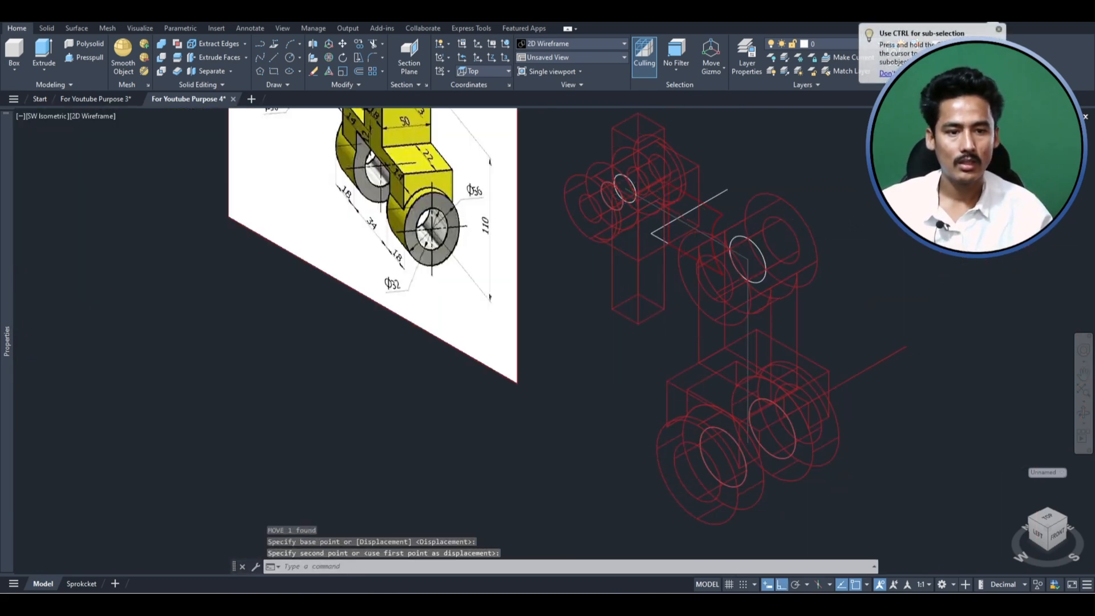
pyautogui.moveTo(930, 297); pyautogui.dragTo(1017, 441, button='middle')
pyautogui.scroll(2, 717, 178)
# - Switch to the Shaded with edges style and subtract the slot prism from the fork's connecting block
pyautogui.click(90, 116)
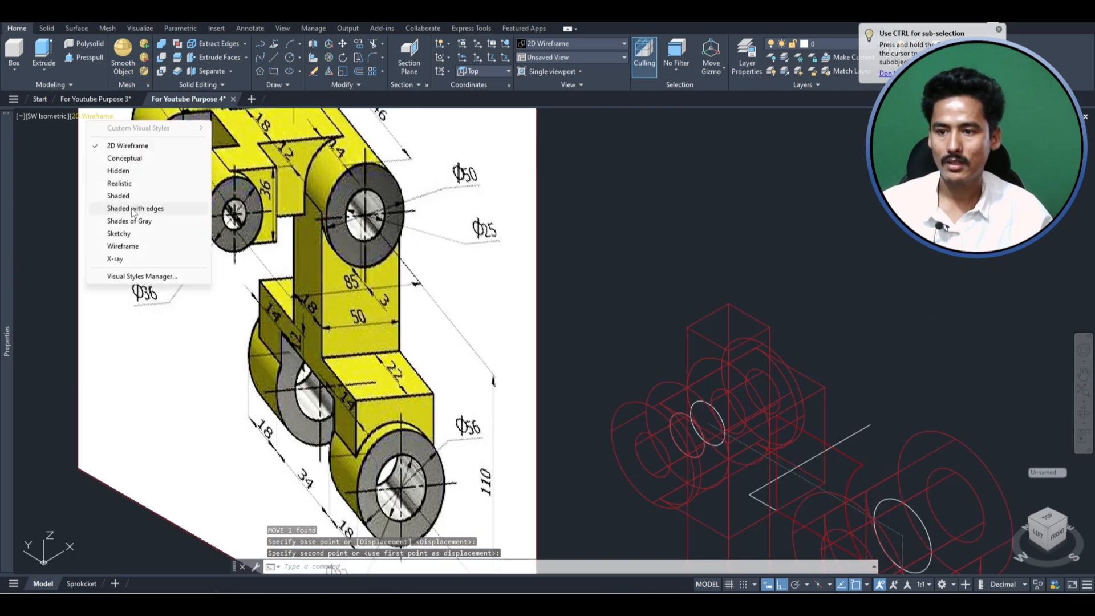
pyautogui.click(135, 209)
pyautogui.scroll(-3, 567, 245)
pyautogui.scroll(5, 703, 379)
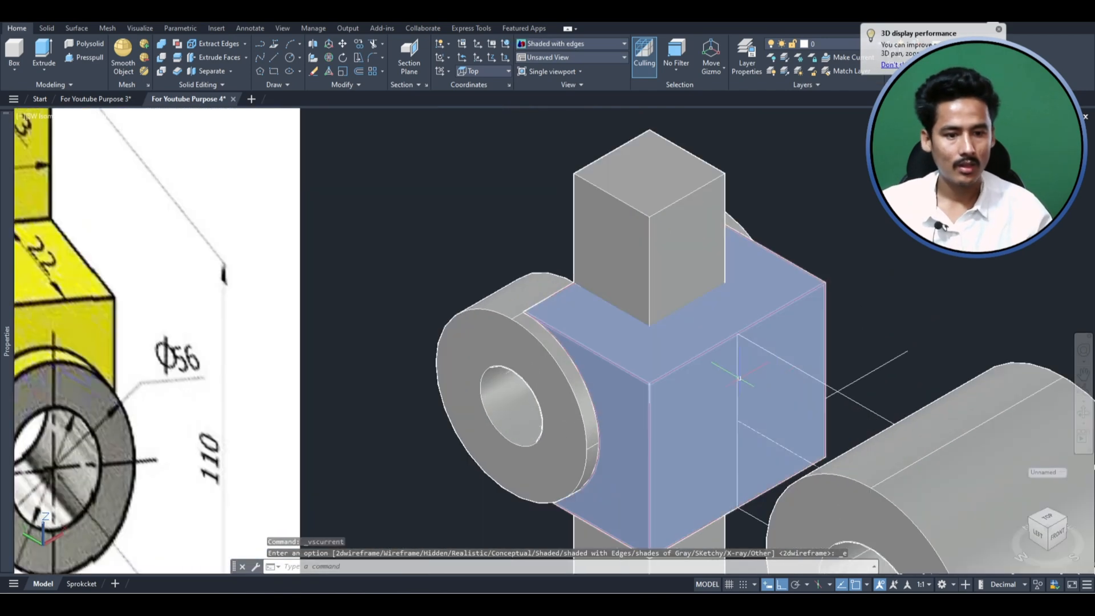
pyautogui.write('s')
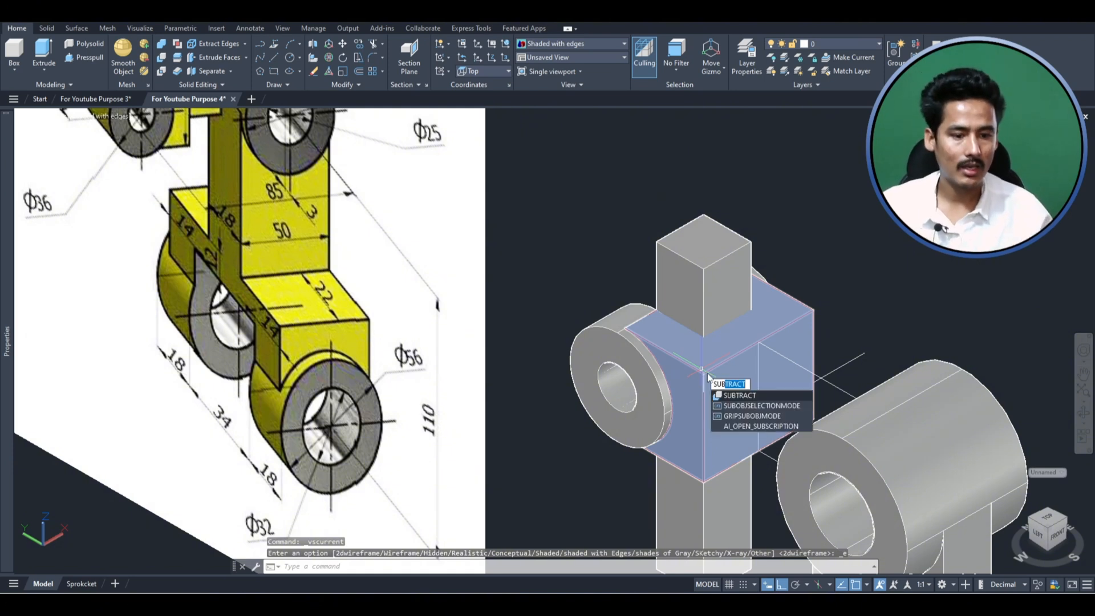
pyautogui.click(721, 396)
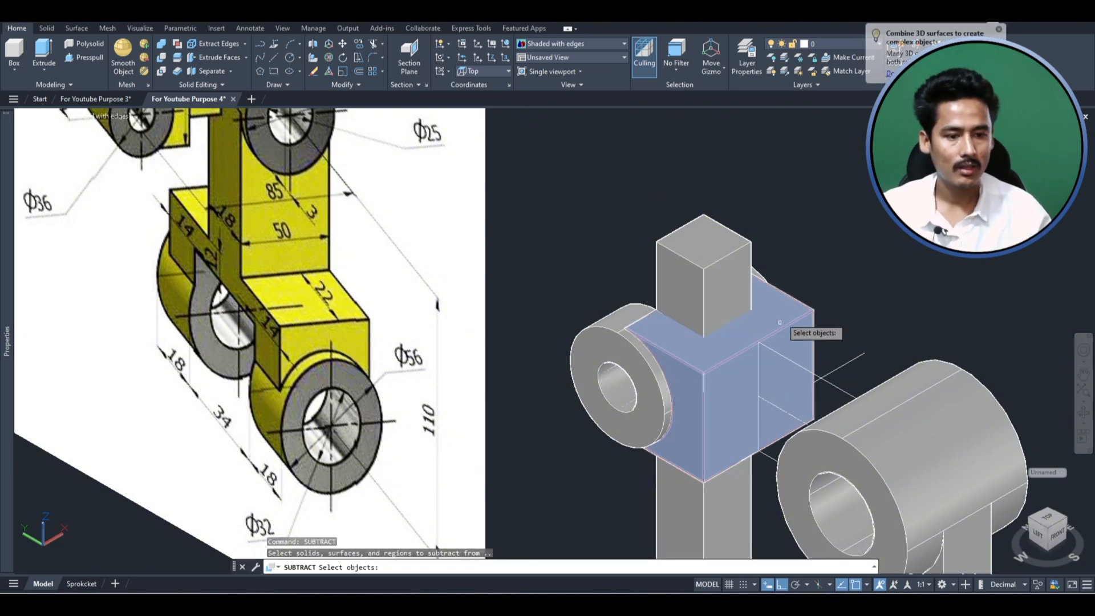
pyautogui.click(787, 307)
pyautogui.press('Return')
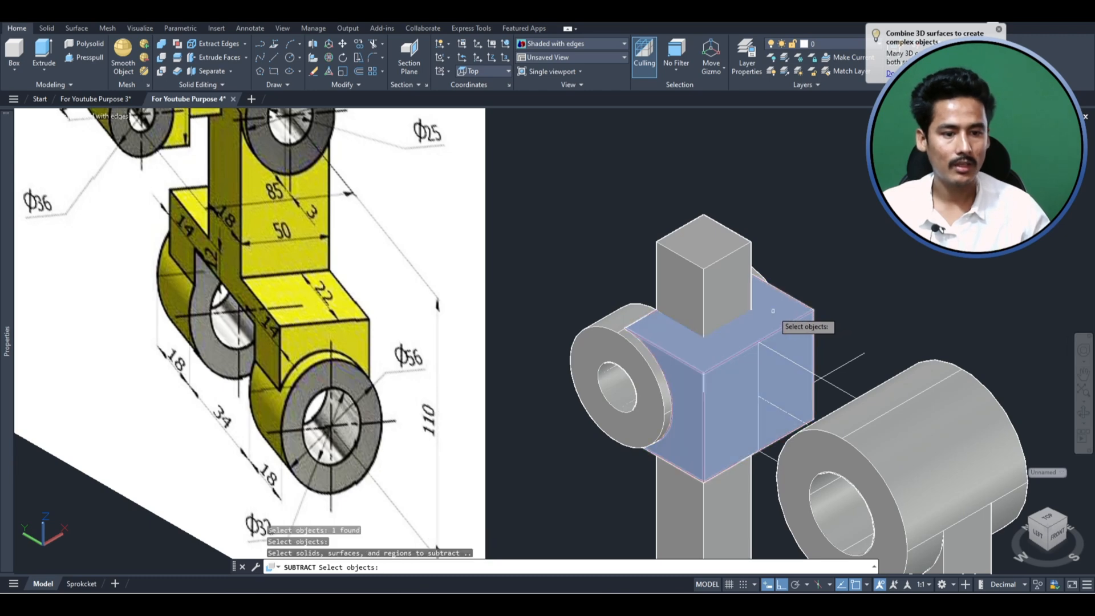
pyautogui.click(719, 281)
pyautogui.press('Return')
# - Check the slotted fork and the arm profile from another angle, and examine the side arm's 12, 18 and 12 widths in the reference image
pyautogui.keyDown('shift'); pyautogui.moveTo(713, 374); pyautogui.dragTo(751, 471, button='middle'); pyautogui.keyUp('shift')
pyautogui.click(775, 365)
pyautogui.scroll(6, 775, 365)
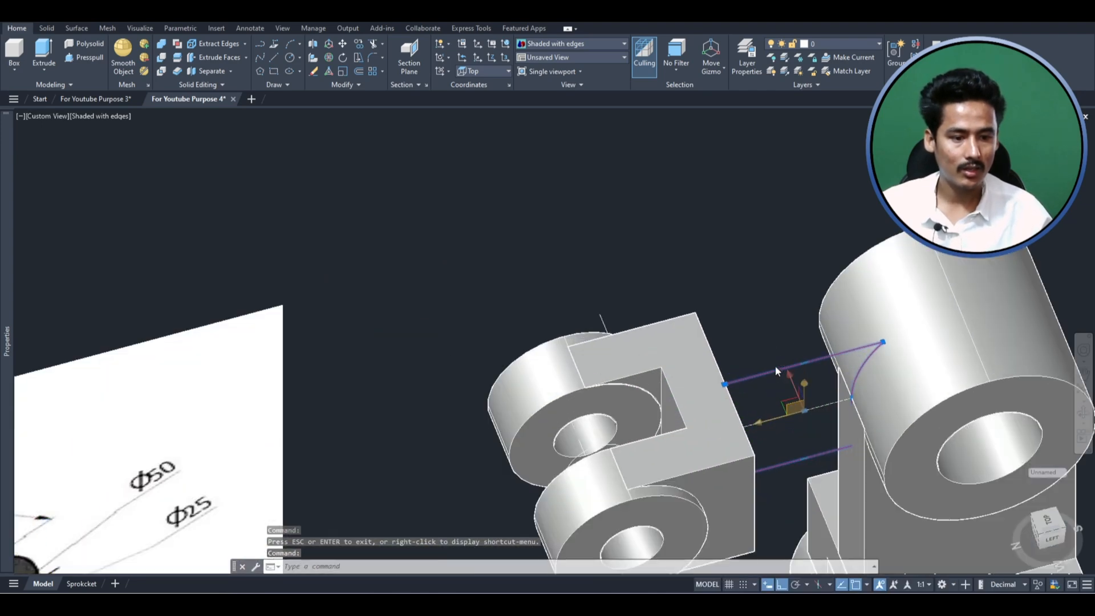
pyautogui.scroll(-6, 775, 365)
pyautogui.scroll(5, 226, 351)
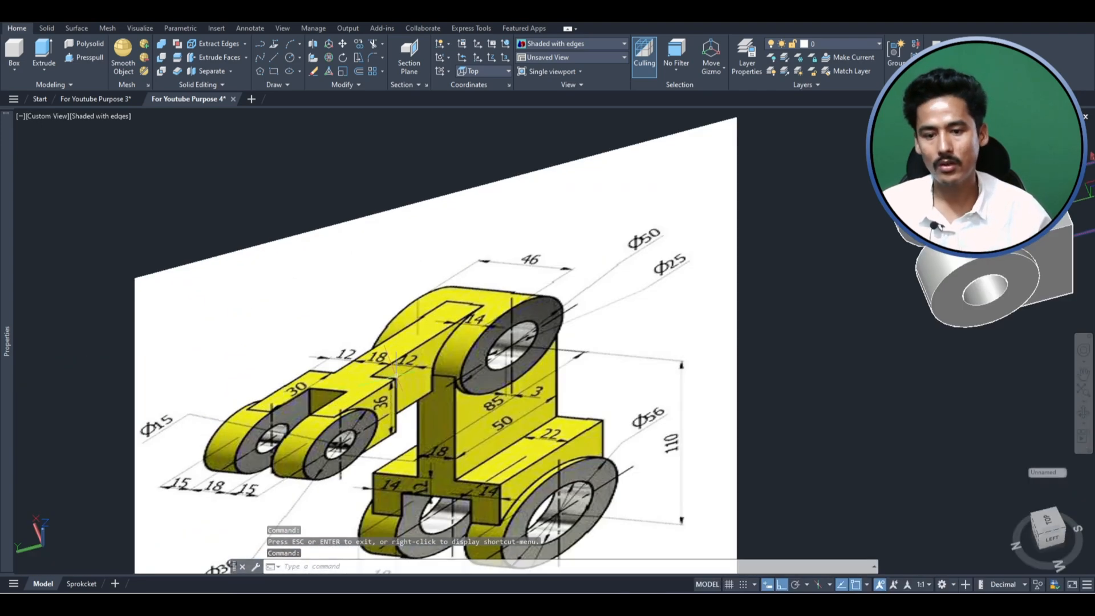
pyautogui.scroll(-4, 400, 328)
pyautogui.scroll(3, 804, 211)
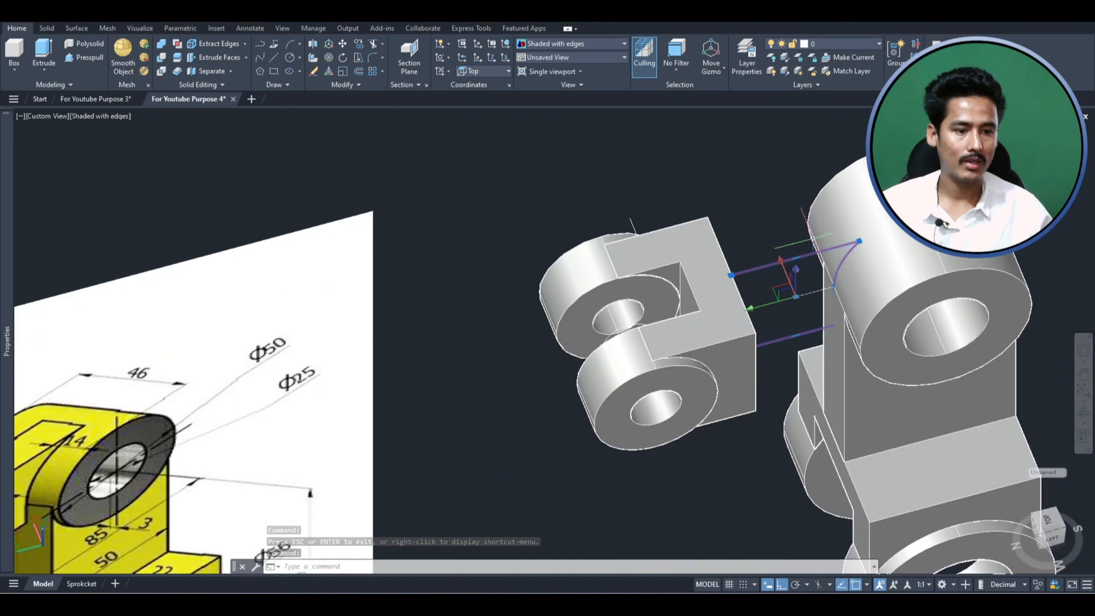
pyautogui.click(799, 254)
pyautogui.press('Escape')
pyautogui.press('Escape')
# - Extrude the arm profile between the slotted fork block and the large upper cylinder by 18
pyautogui.write('e')
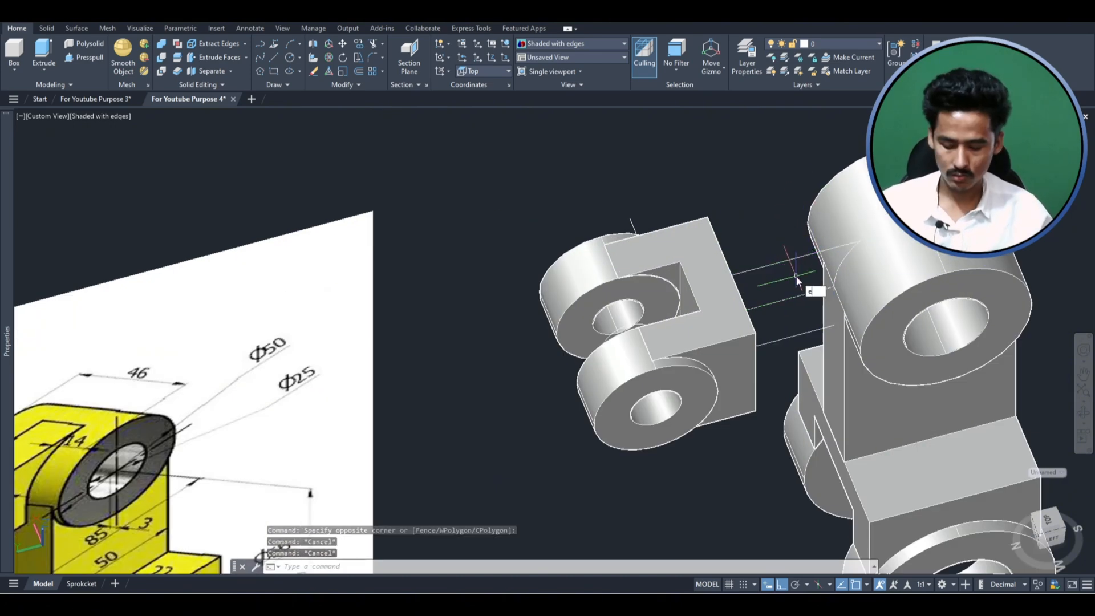
pyautogui.write('xtr')
pyautogui.press('Return')
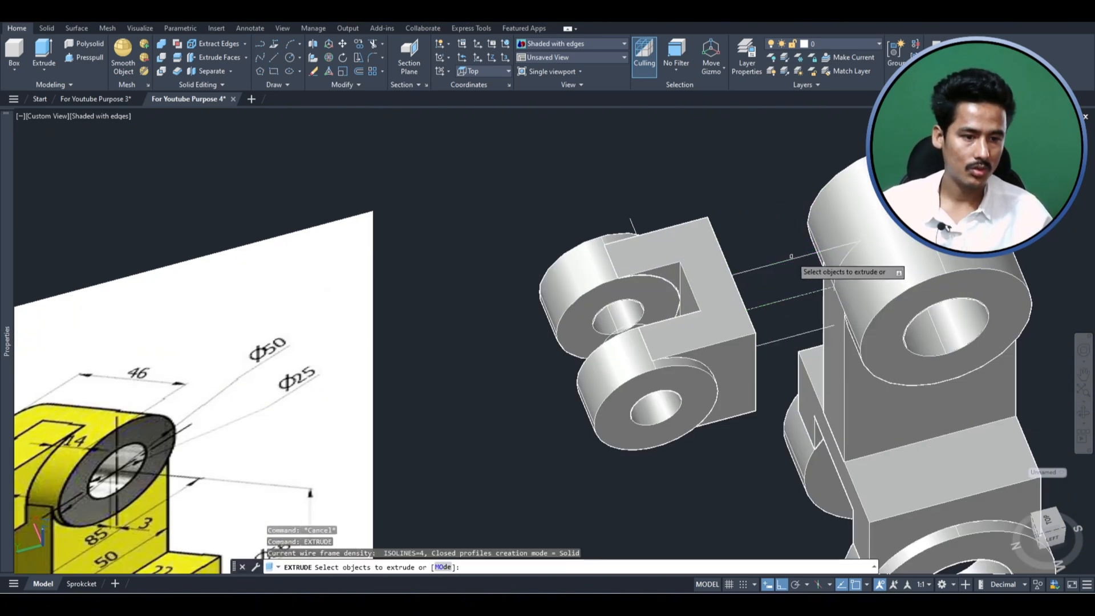
pyautogui.click(797, 253)
pyautogui.press('Return')
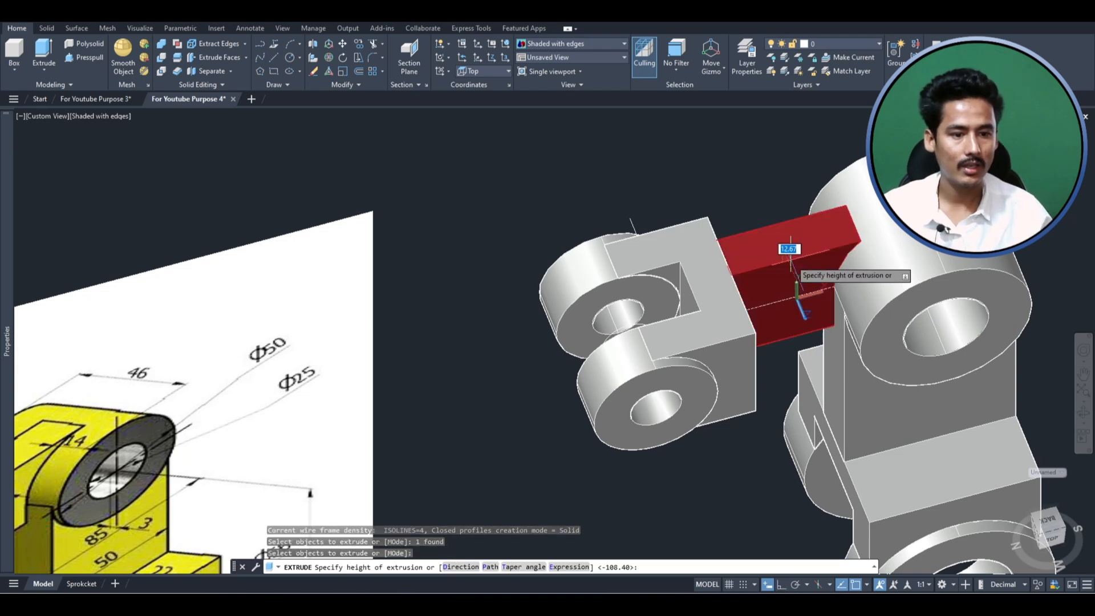
pyautogui.write('18')
pyautogui.press('Return')
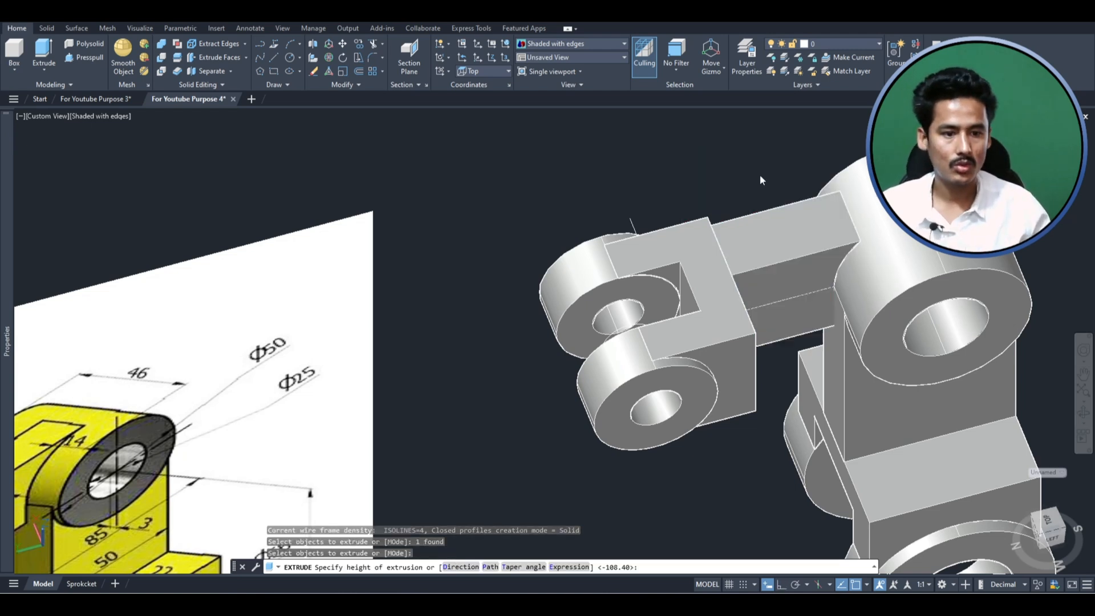
pyautogui.click(796, 235)
pyautogui.scroll(2, 804, 240)
pyautogui.press('Escape')
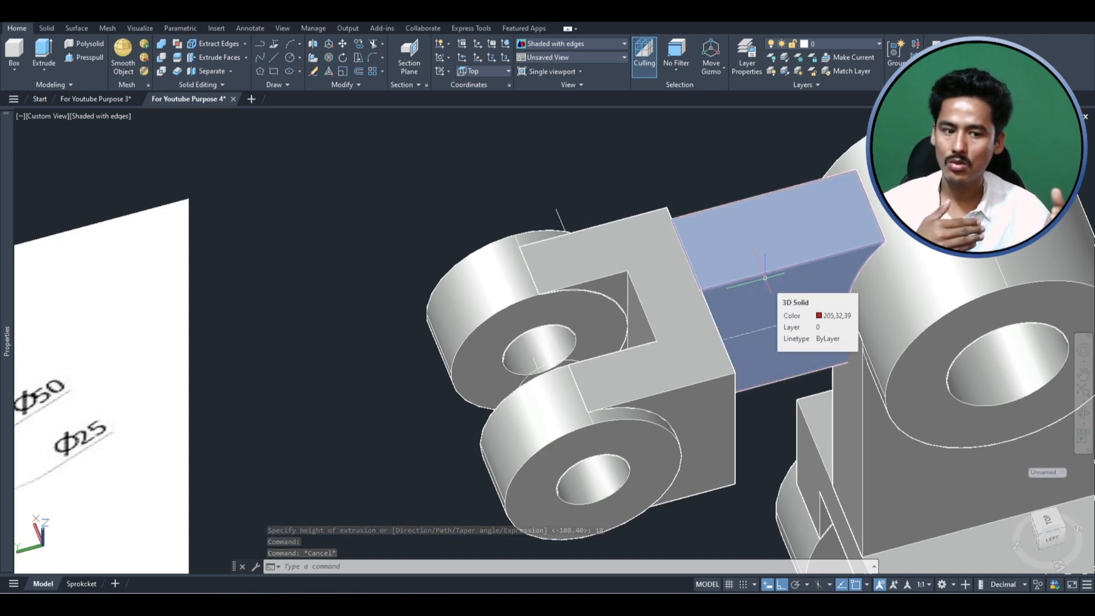
# - Move the extruded side arm 9 units across the width of the fork's connecting block
pyautogui.click(765, 278)
pyautogui.press('Return')
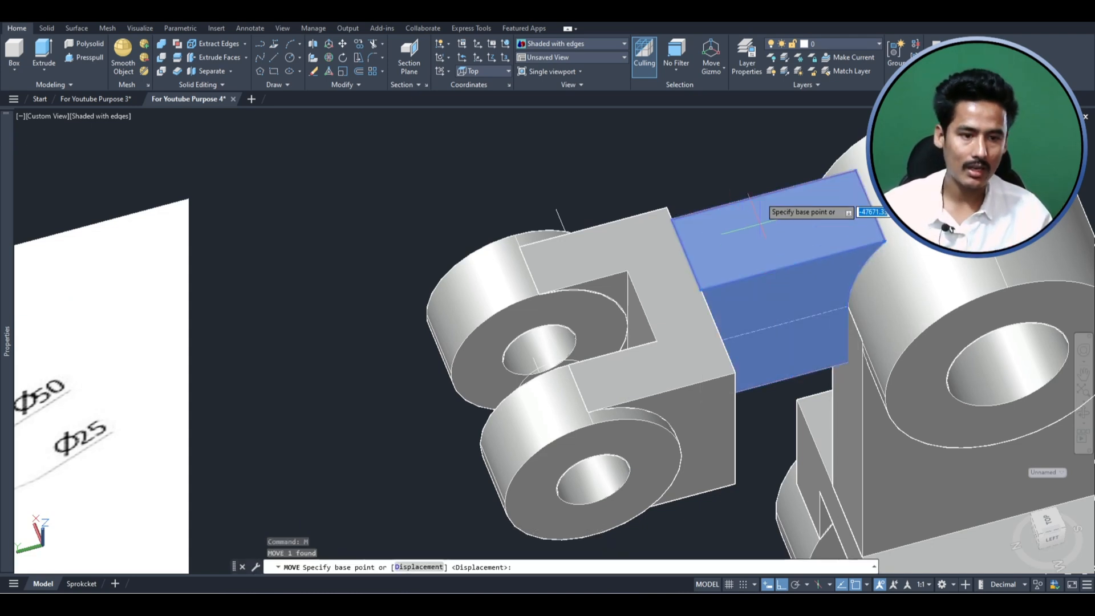
pyautogui.click(696, 146)
pyautogui.write('9')
pyautogui.press('Escape')
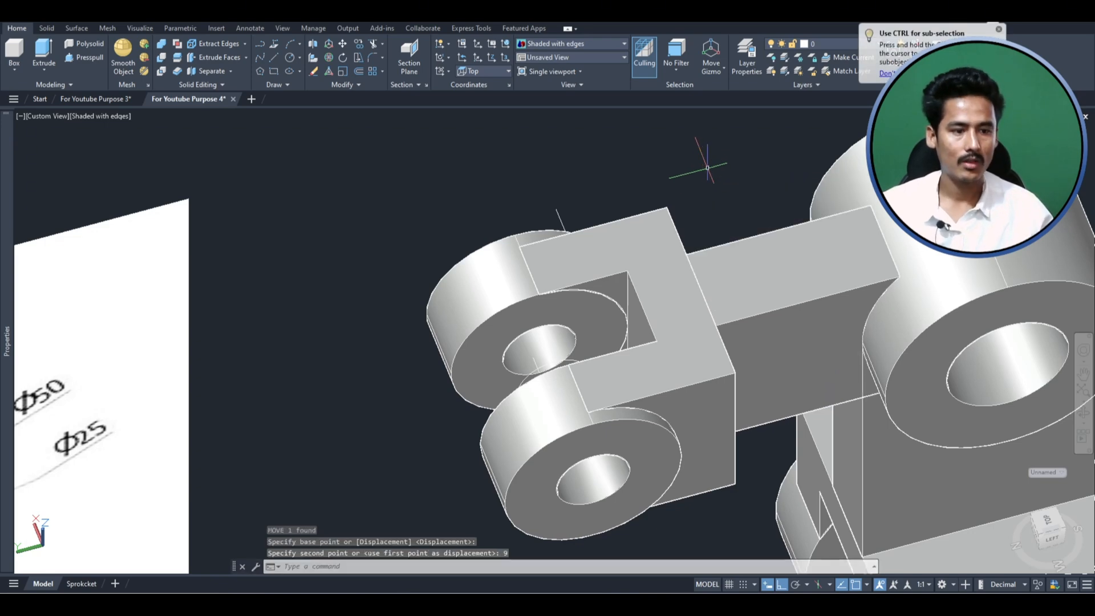
# - Examine the assembled bracket from several angles and compare its overall shape with the reference image
pyautogui.scroll(-5, 709, 172)
pyautogui.click(1088, 421)
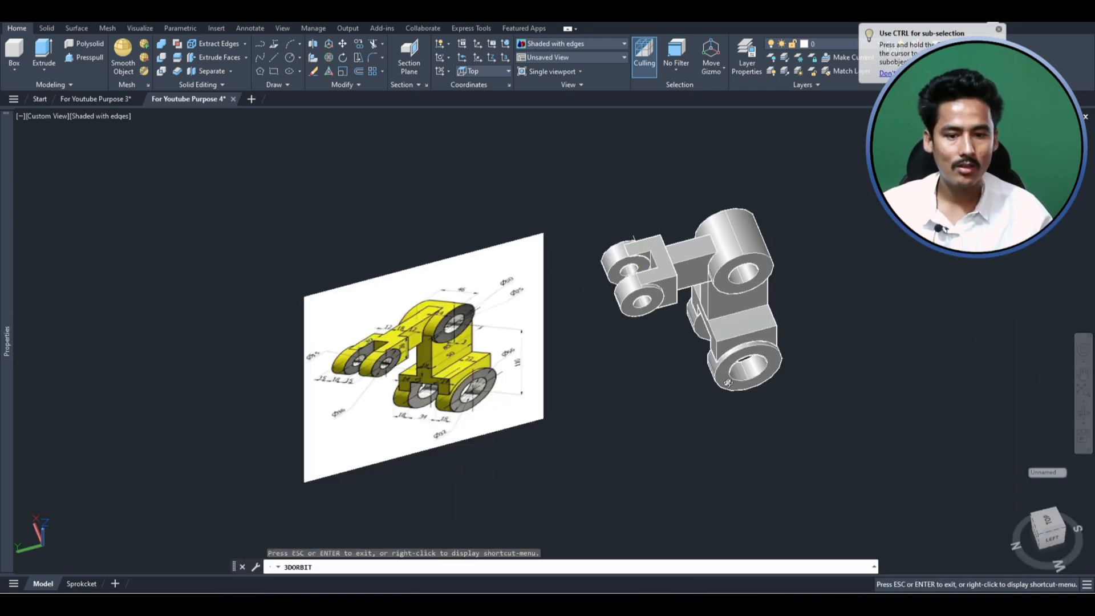
pyautogui.moveTo(661, 274); pyautogui.dragTo(753, 271)
pyautogui.keyDown('shift'); pyautogui.moveTo(753, 271); pyautogui.dragTo(756, 308, button='middle'); pyautogui.keyUp('shift')
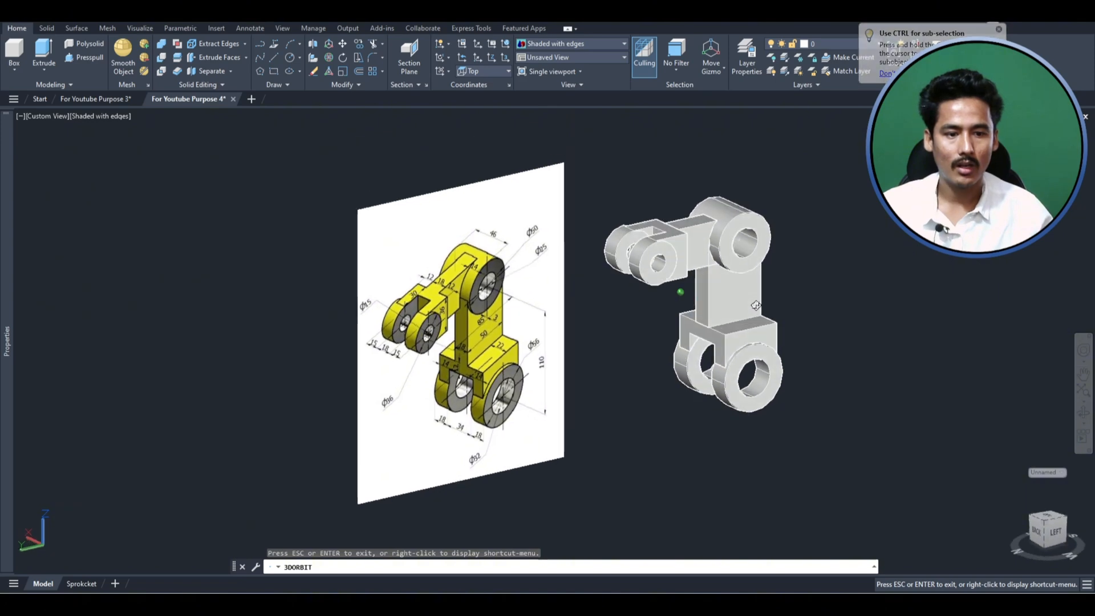
pyautogui.click(679, 290)
pyautogui.scroll(3, 679, 280)
pyautogui.keyDown('shift'); pyautogui.moveTo(680, 288); pyautogui.dragTo(658, 304, button='middle'); pyautogui.keyUp('shift')
pyautogui.moveTo(659, 304); pyautogui.dragTo(590, 224)
pyautogui.press('Escape')
pyautogui.click(905, 464)
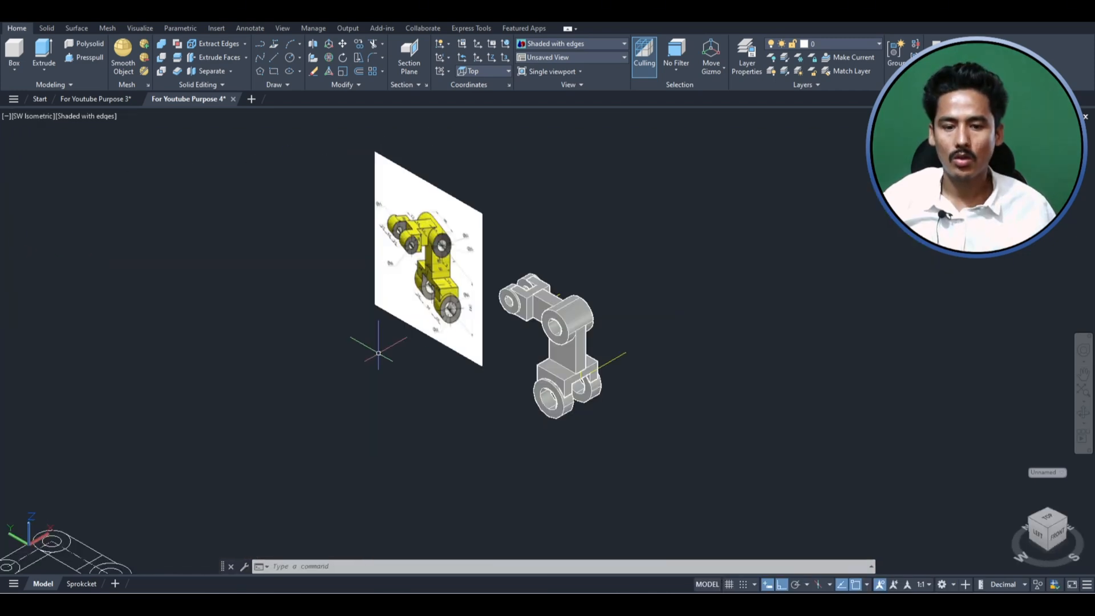
pyautogui.scroll(3, 634, 324)
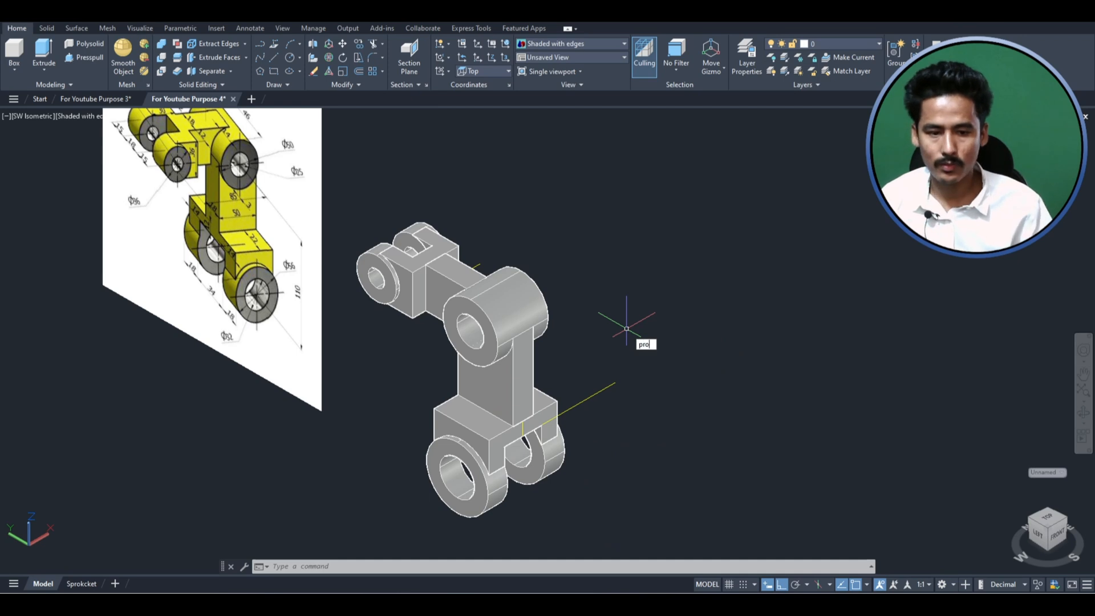
# - Open the object properties with nothing selected and set the 3D visualization material to Metal
pyautogui.press('Return')
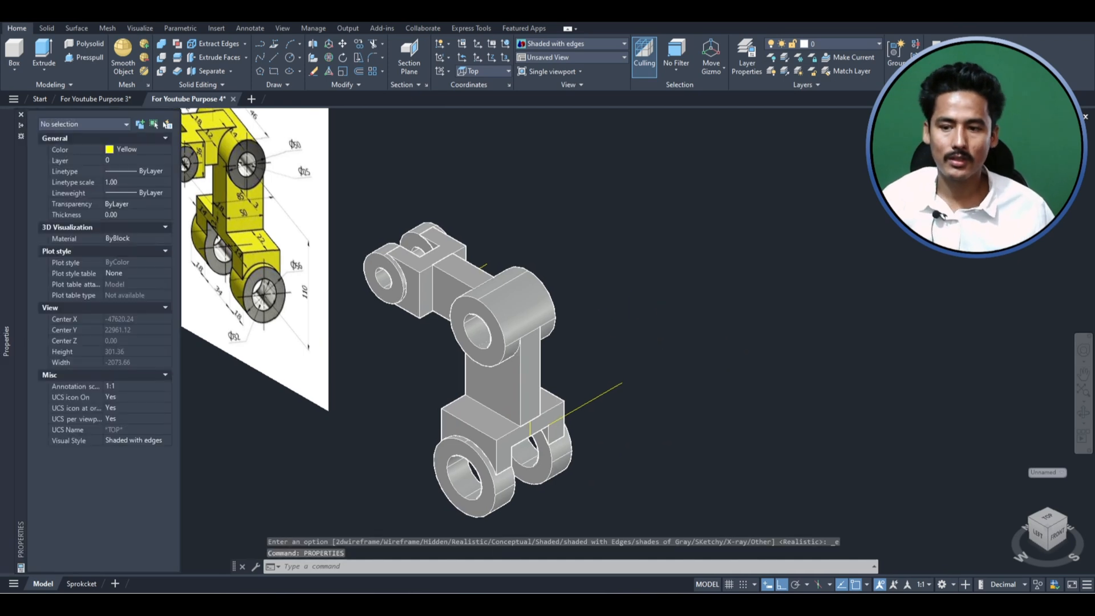
pyautogui.click(166, 227)
pyautogui.click(124, 260)
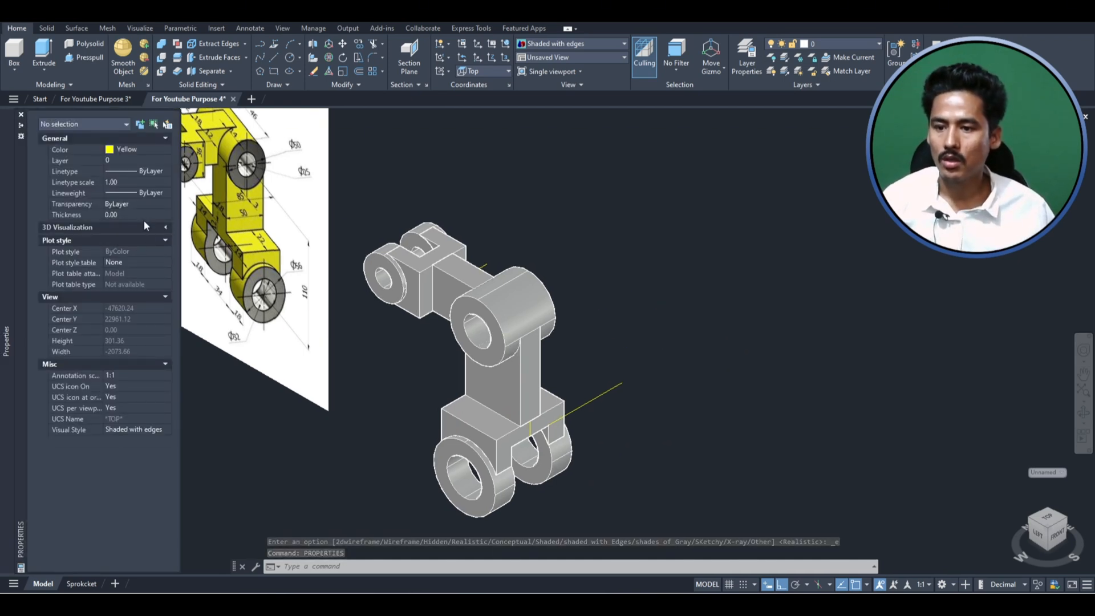
pyautogui.click(165, 227)
pyautogui.click(135, 238)
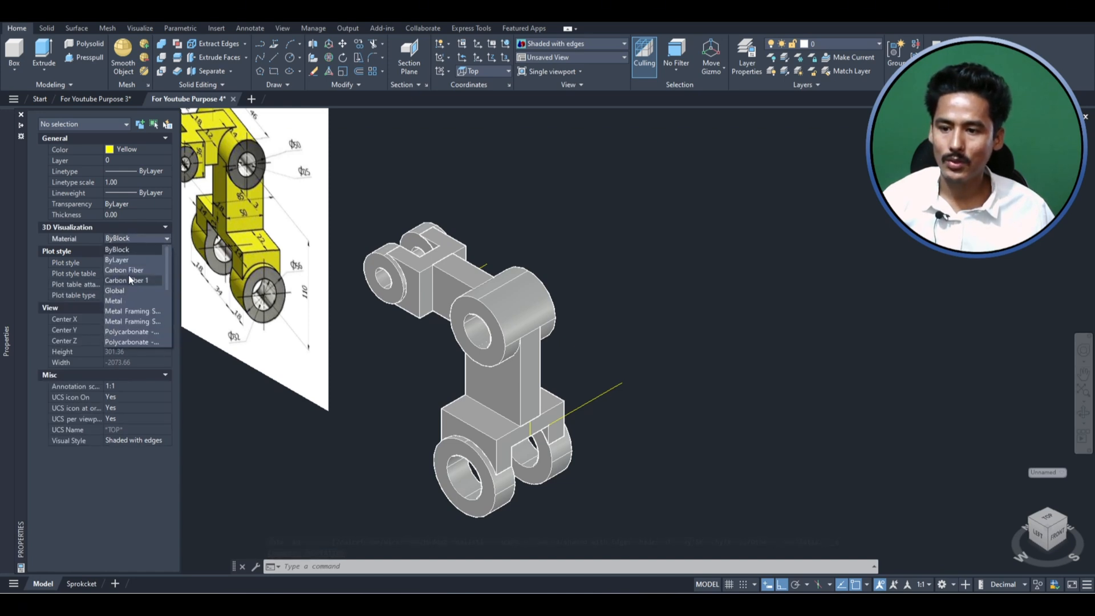
pyautogui.click(127, 264)
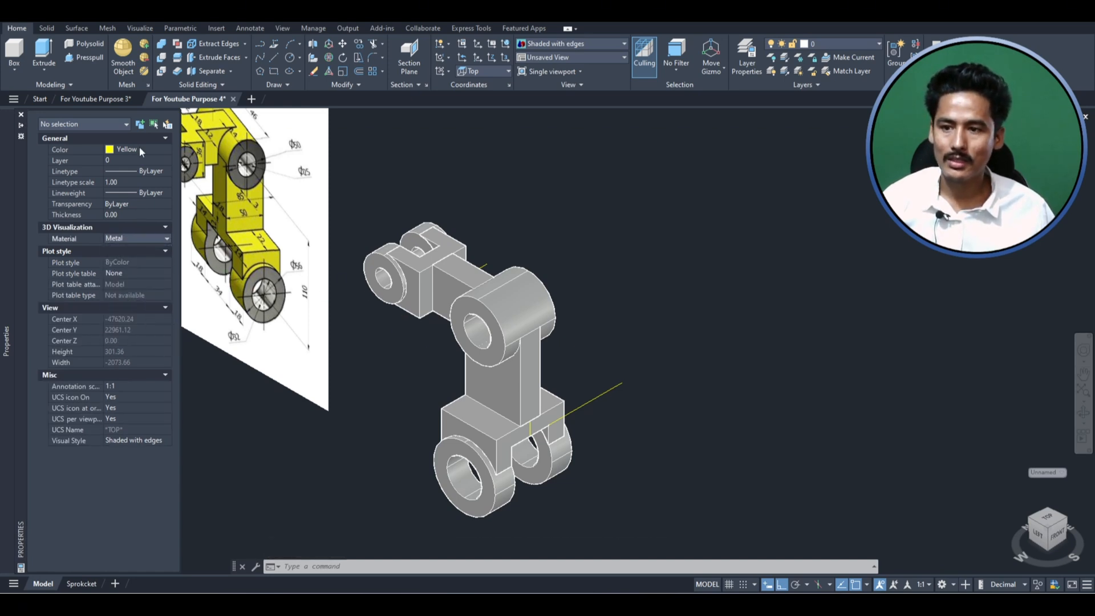
pyautogui.scroll(-2, 478, 275)
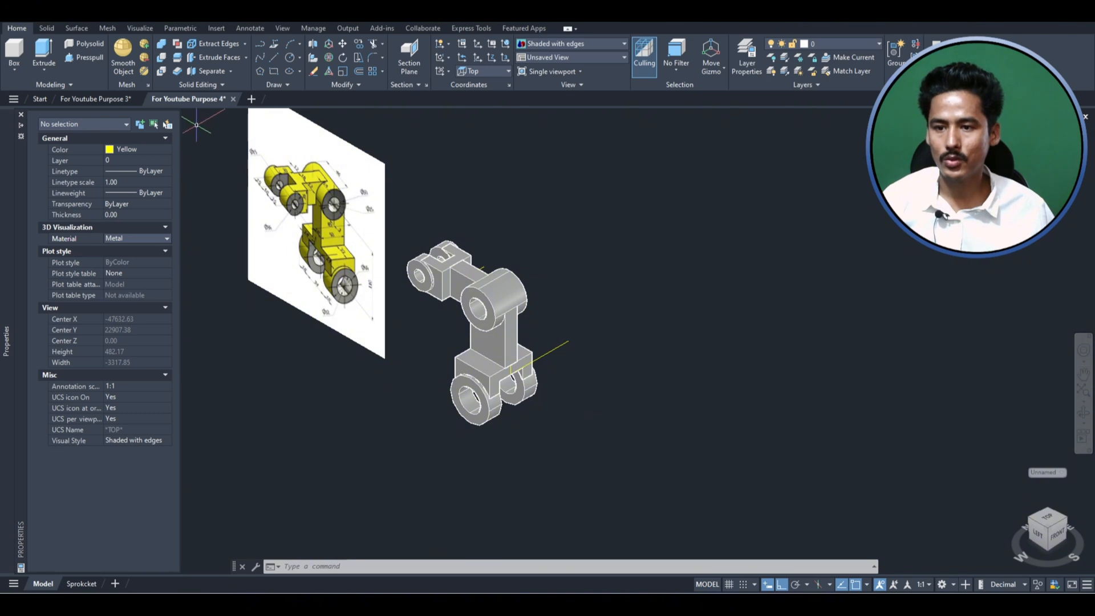
# - Switch the model view to the Realistic visual style and browse the other 3D visualization material choices
pyautogui.click(21, 114)
pyautogui.click(105, 116)
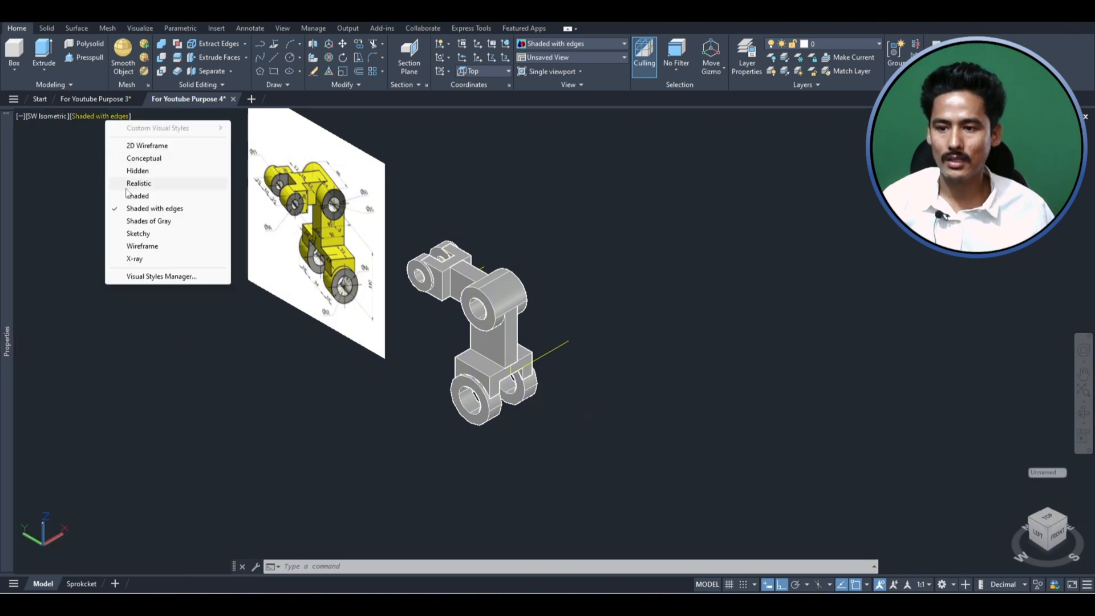
pyautogui.click(160, 183)
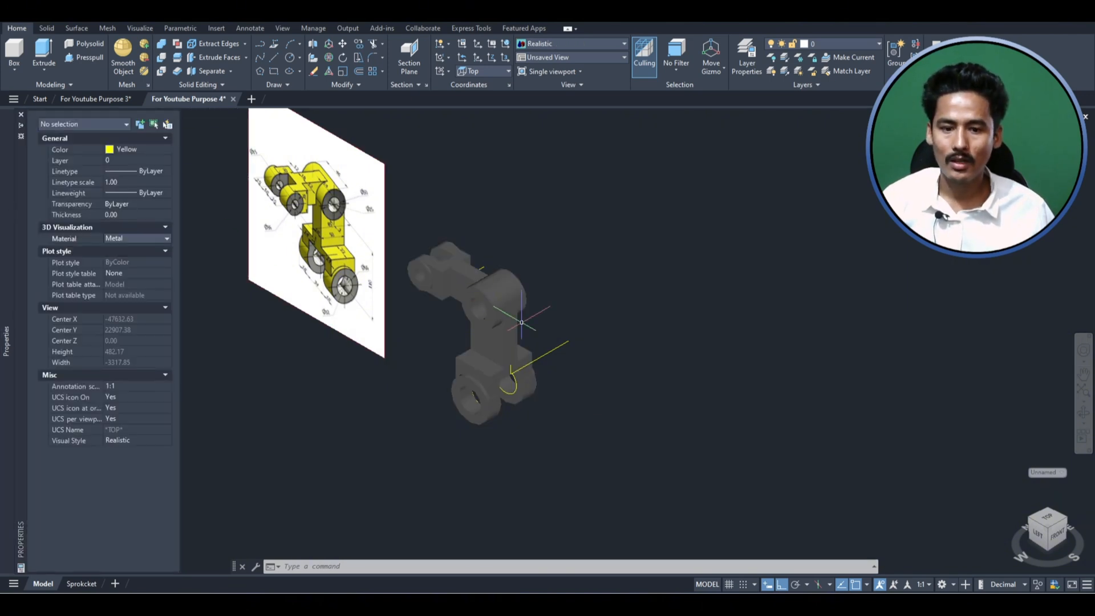
pyautogui.click(131, 237)
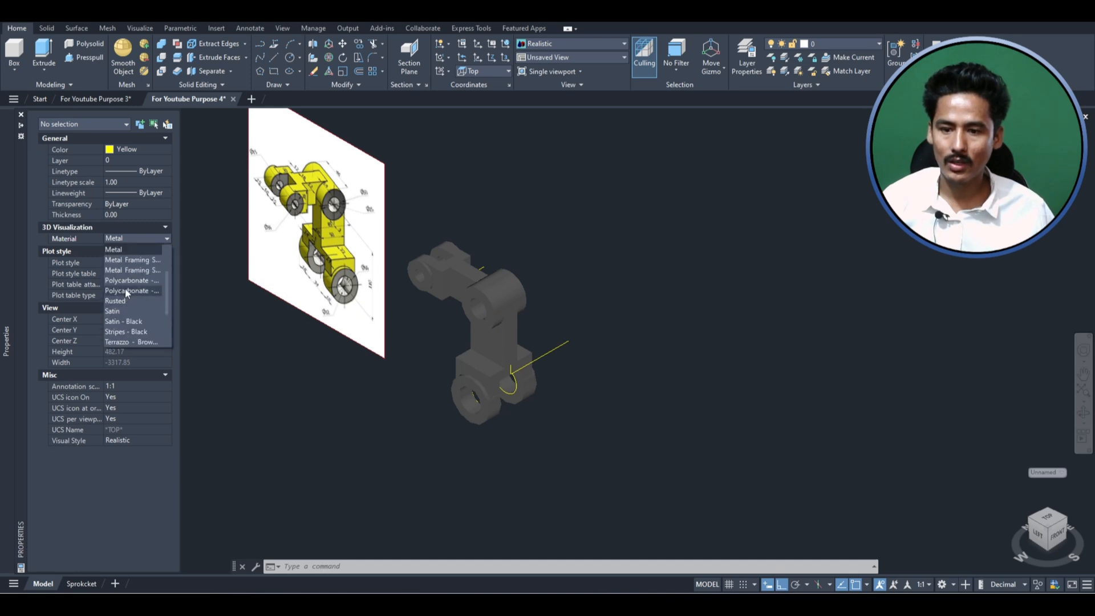
pyautogui.click(125, 288)
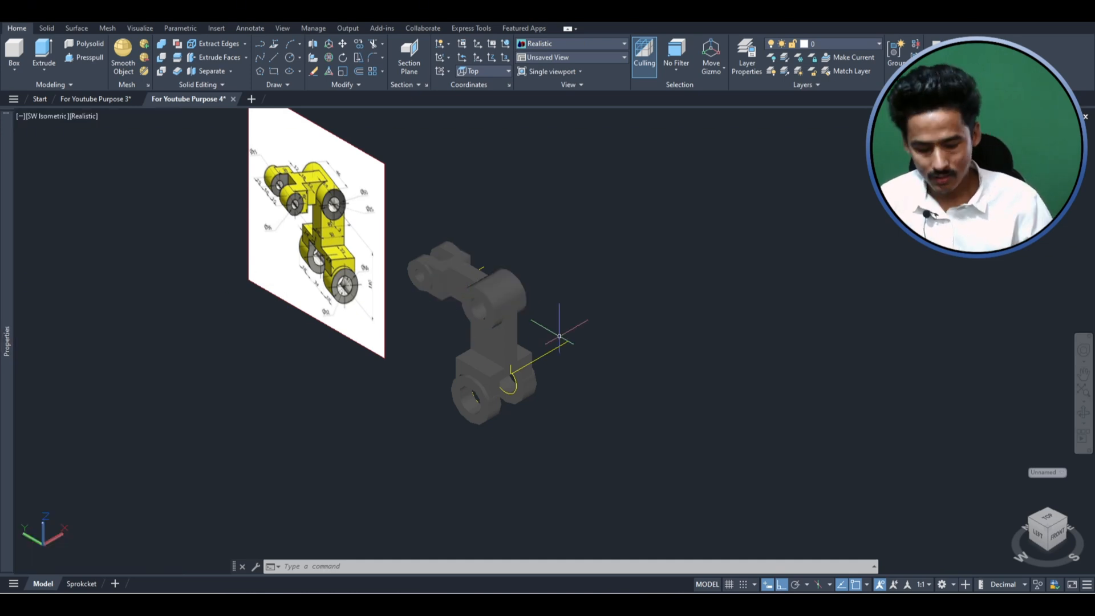
# - Open the Materials Browser, place it beside the bracket and widen it to show the material categories
pyautogui.write('MAT')
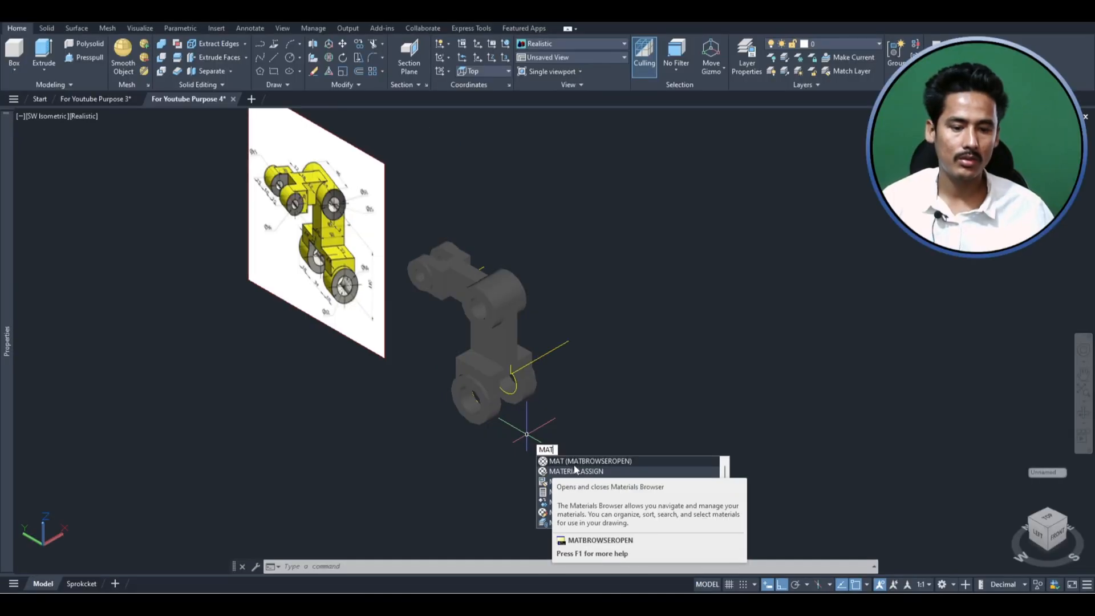
pyautogui.press('Return')
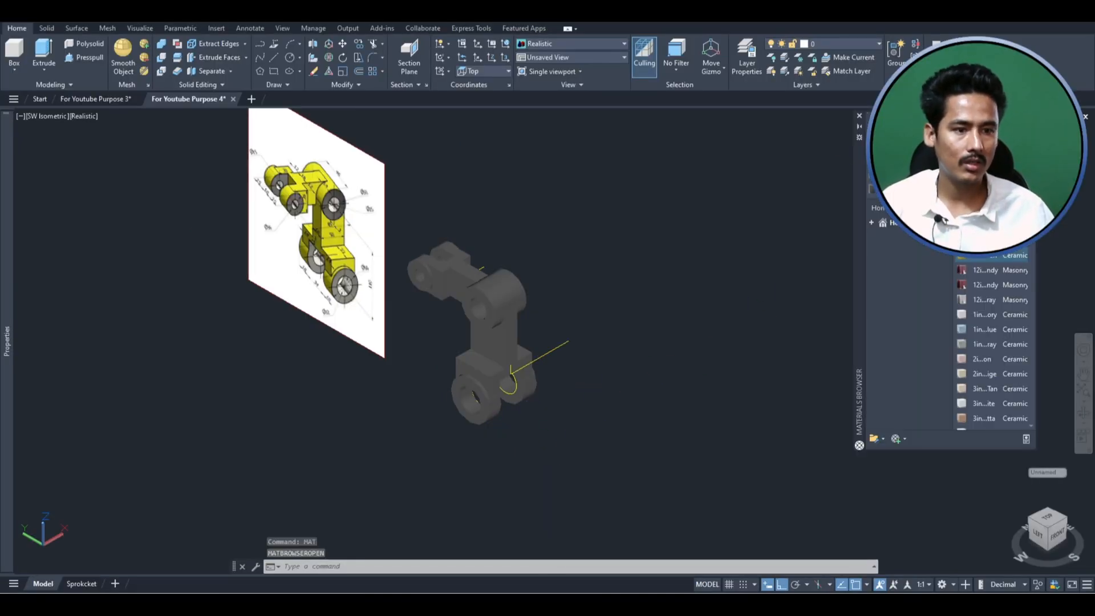
pyautogui.moveTo(859, 178); pyautogui.dragTo(633, 171)
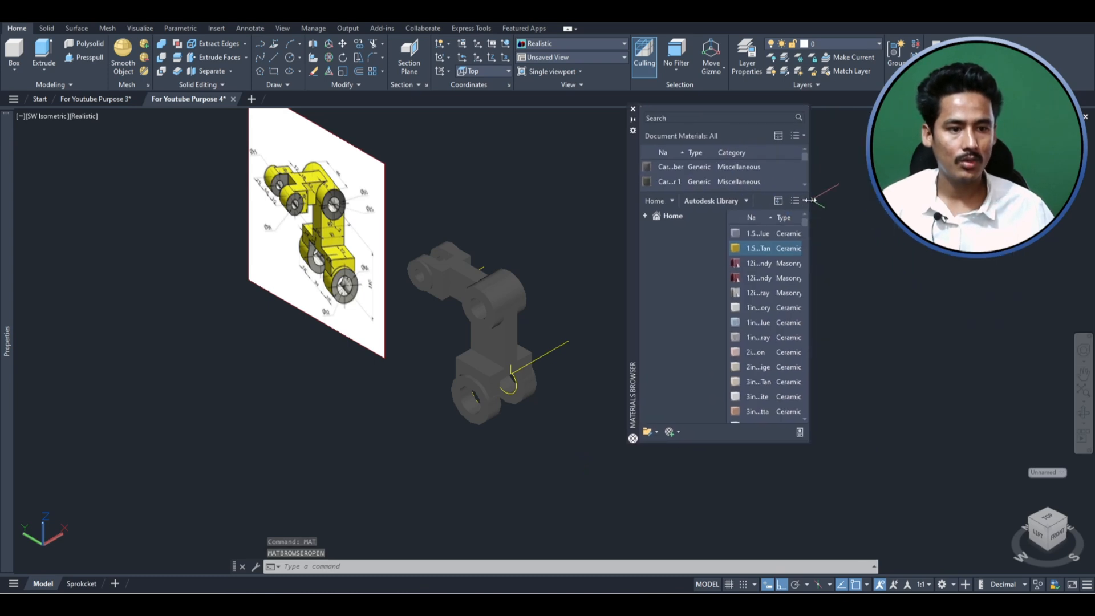
pyautogui.moveTo(810, 199); pyautogui.dragTo(1078, 201)
# - Try wood materials from the Autodesk Library on the bracket's large upper cylinder
pyautogui.scroll(-5, 781, 342)
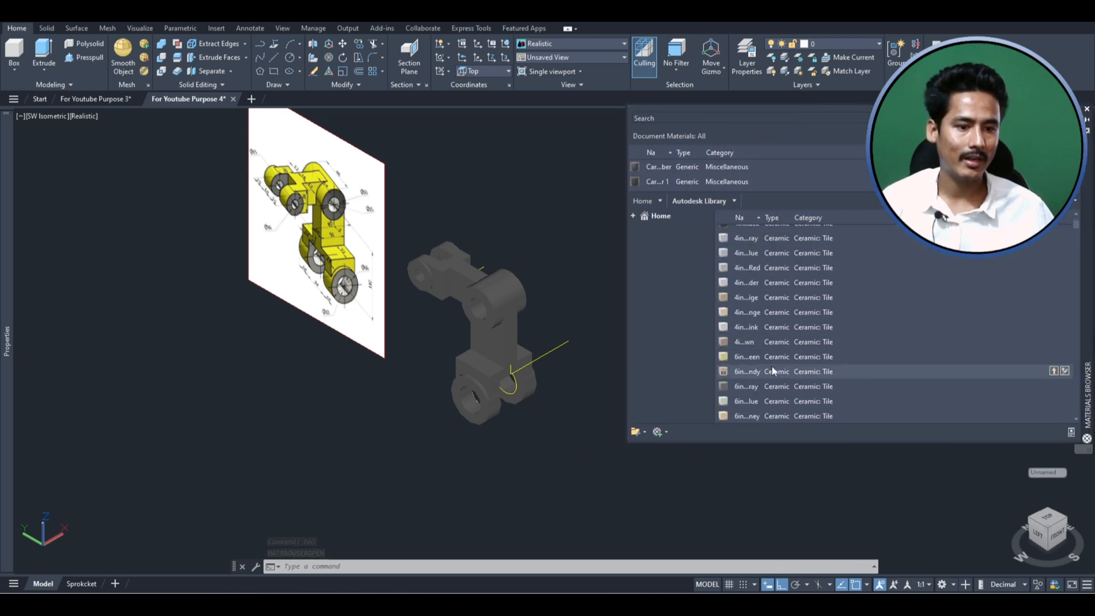
pyautogui.scroll(-15, 773, 369)
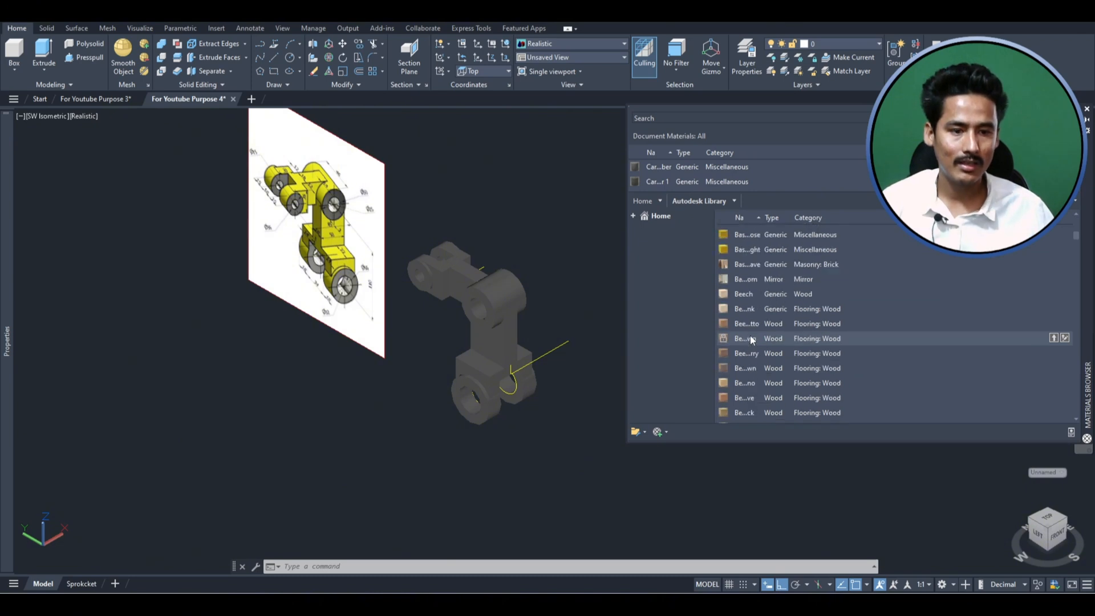
pyautogui.scroll(20, 750, 338)
pyautogui.click(775, 277)
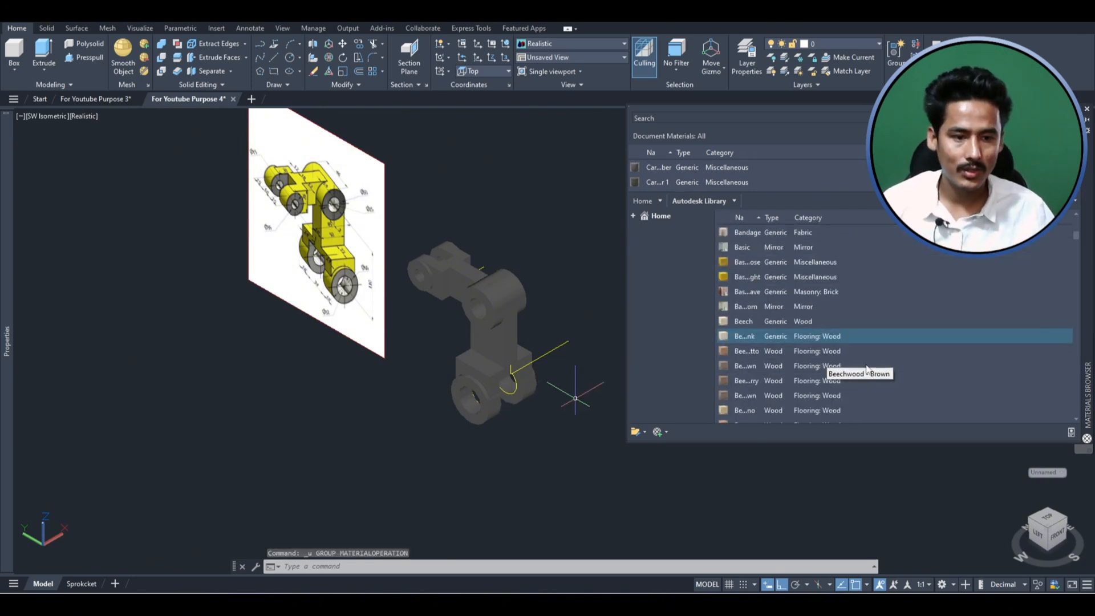
pyautogui.scroll(-1, 906, 388)
pyautogui.click(778, 372)
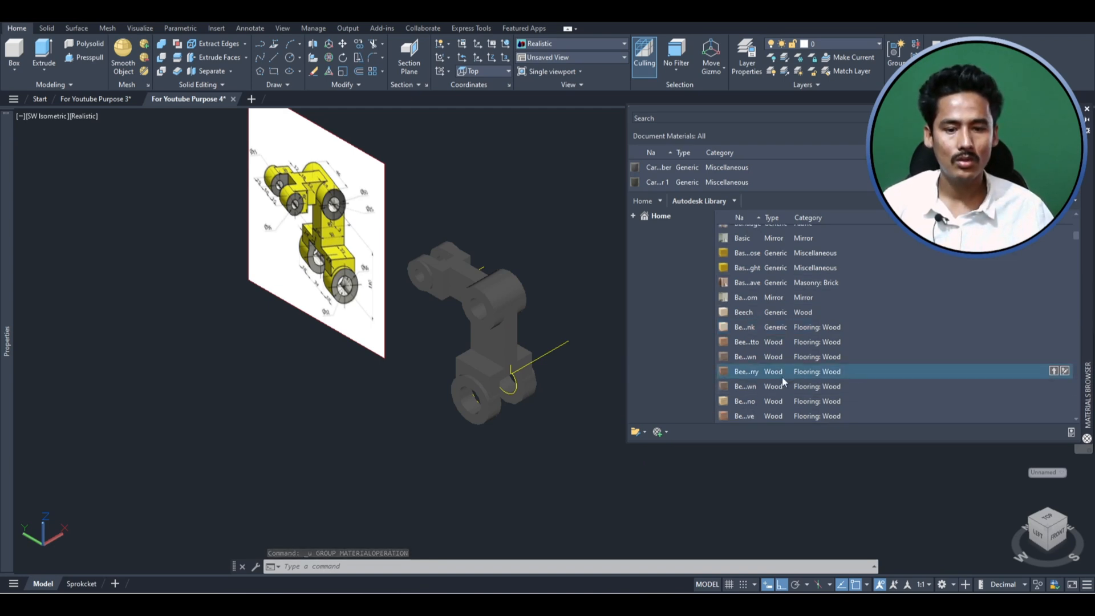
pyautogui.moveTo(511, 349); pyautogui.dragTo(843, 365)
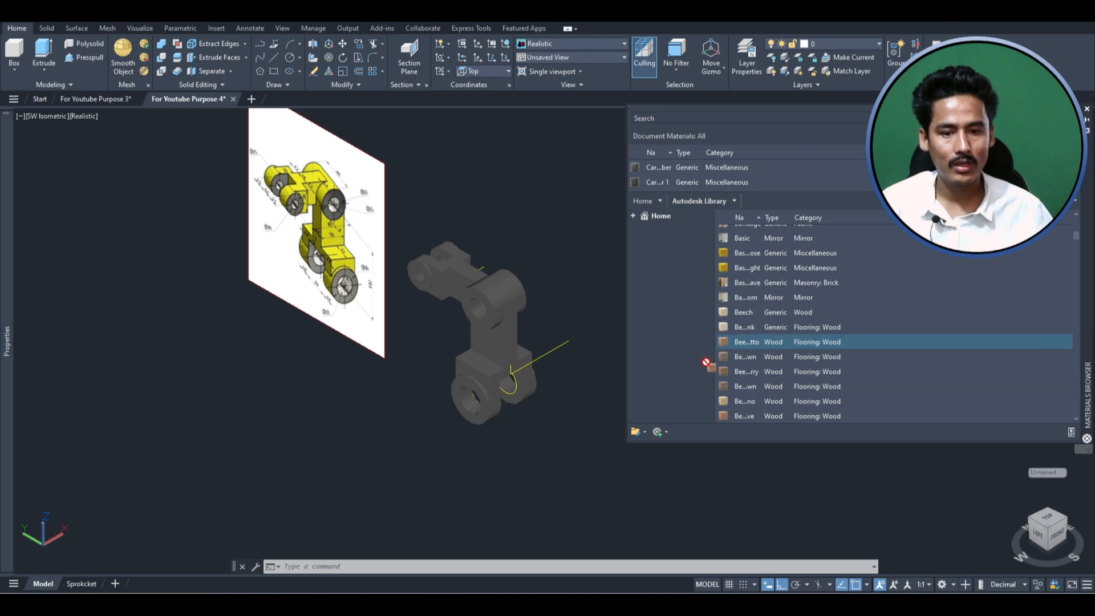
pyautogui.scroll(-5, 764, 342)
pyautogui.moveTo(770, 337); pyautogui.dragTo(525, 313)
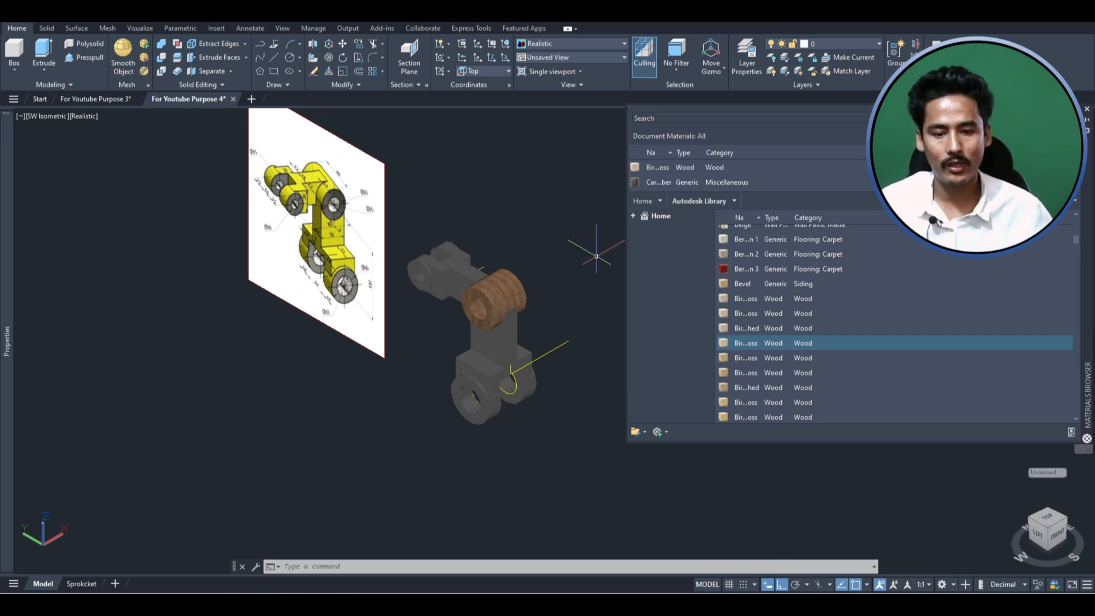
# - Copy the whole bracket and paste the duplicate on the far side of the reference image
pyautogui.click(579, 443)
pyautogui.click(411, 224)
pyautogui.hotkey('ctrl', 'c')
pyautogui.hotkey('ctrl', 'v')
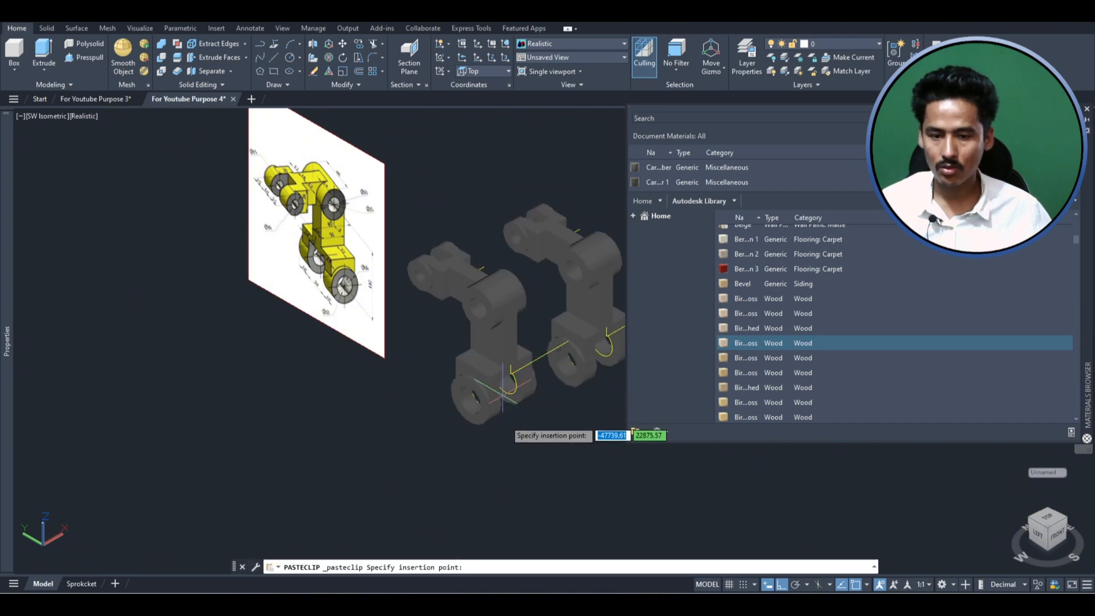
pyautogui.click(154, 371)
pyautogui.scroll(2, 422, 283)
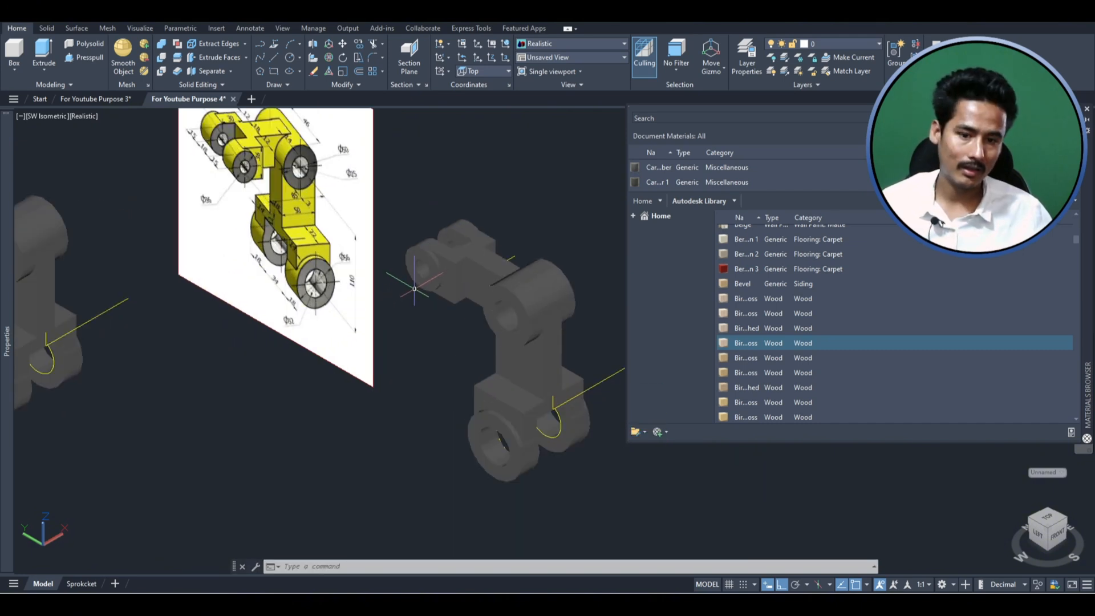
pyautogui.scroll(-3, 442, 279)
# - Unite all the solids of the original bracket into a single solid and select it to check the union
pyautogui.click(555, 416)
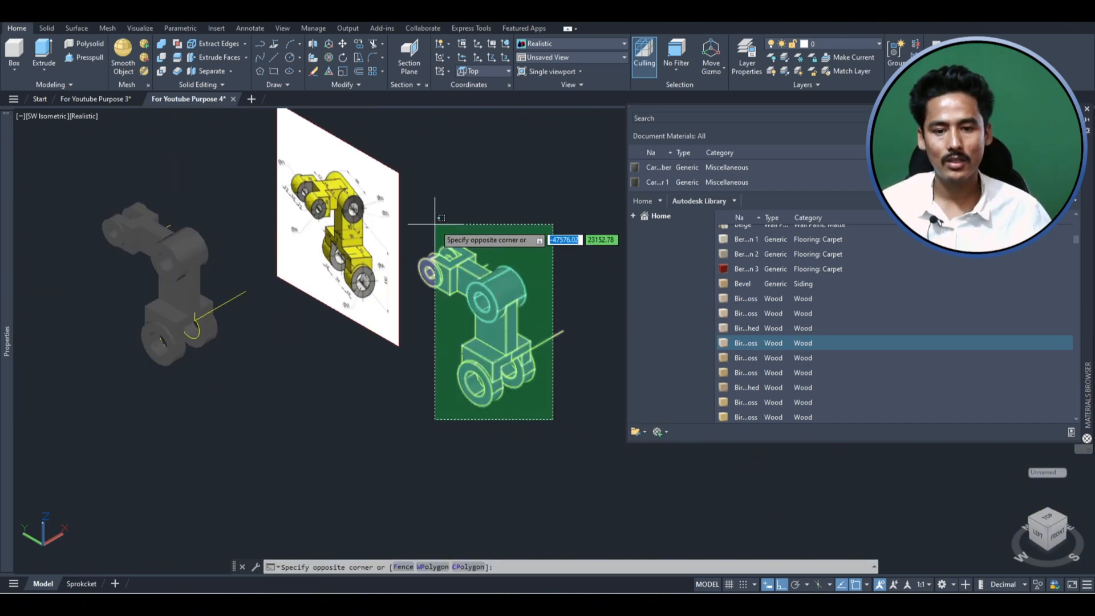
pyautogui.click(415, 219)
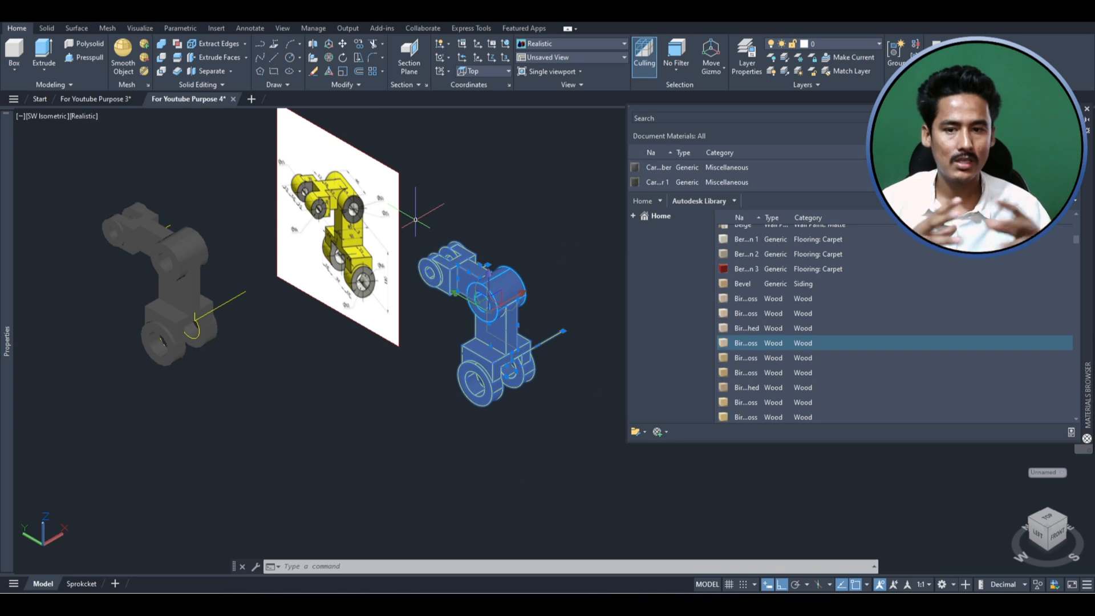
pyautogui.write('union')
pyautogui.press('Return')
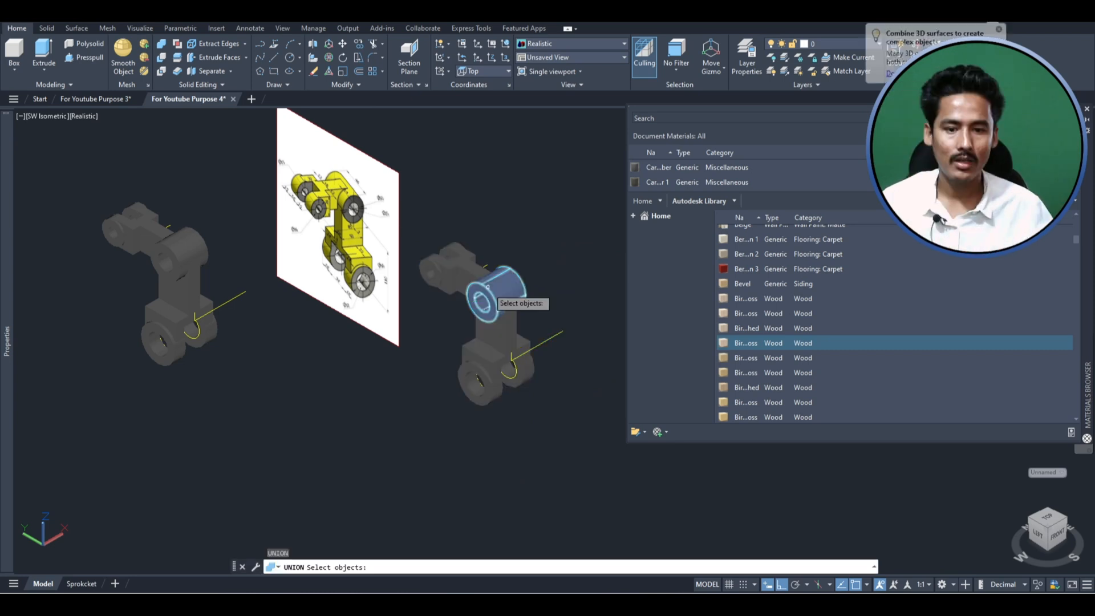
pyautogui.click(544, 418)
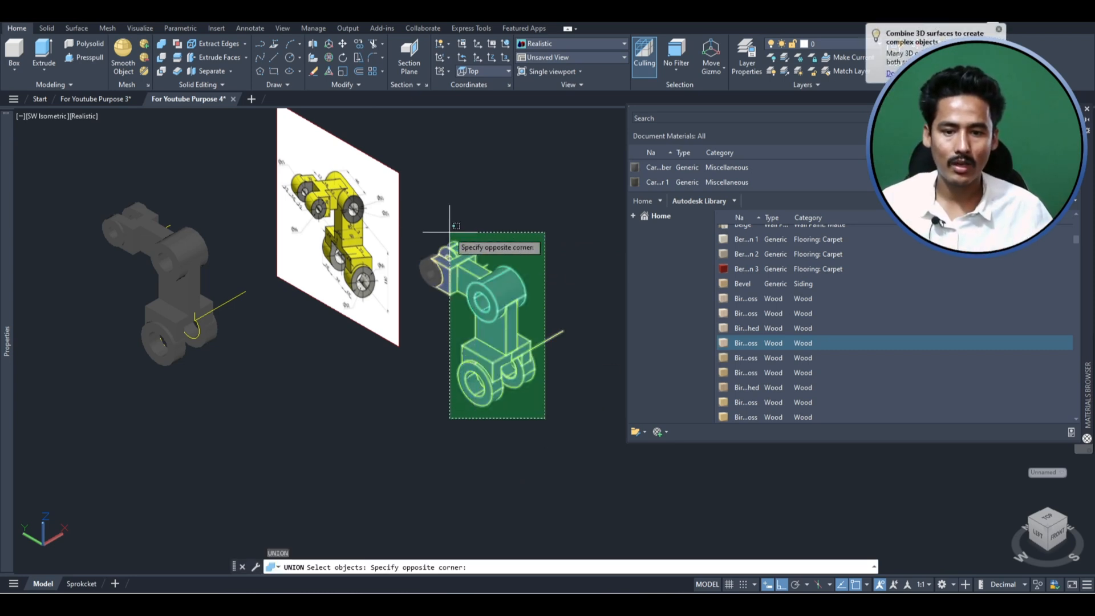
pyautogui.click(419, 221)
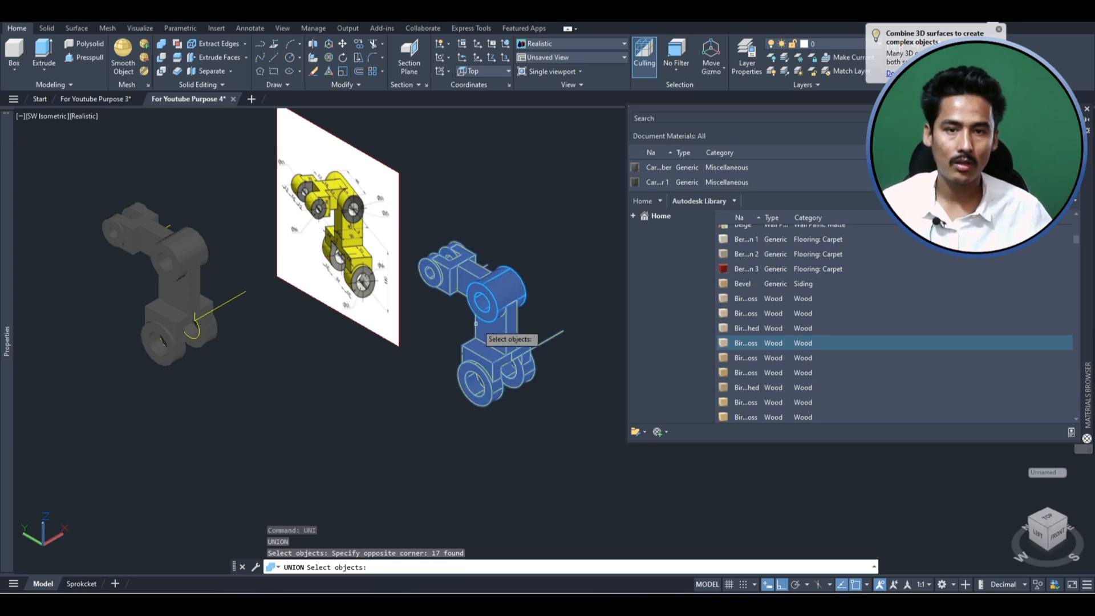
pyautogui.press('Return')
pyautogui.click(498, 291)
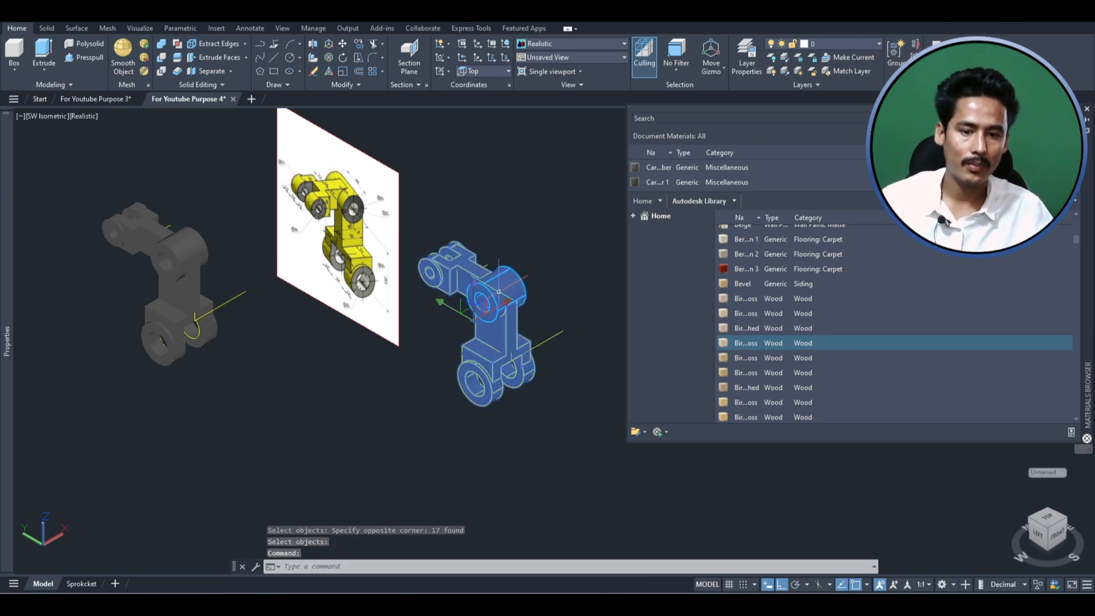
pyautogui.press('Escape')
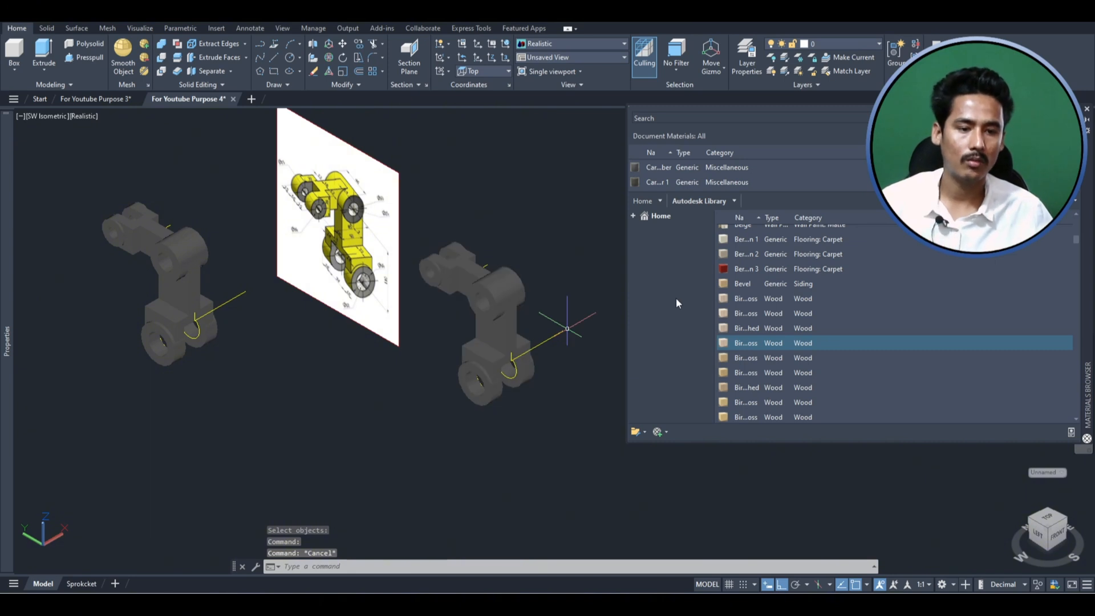
# - Try metal materials on the united bracket and assign it the Canary matte wall paint from the Autodesk Library
pyautogui.scroll(-6, 793, 341)
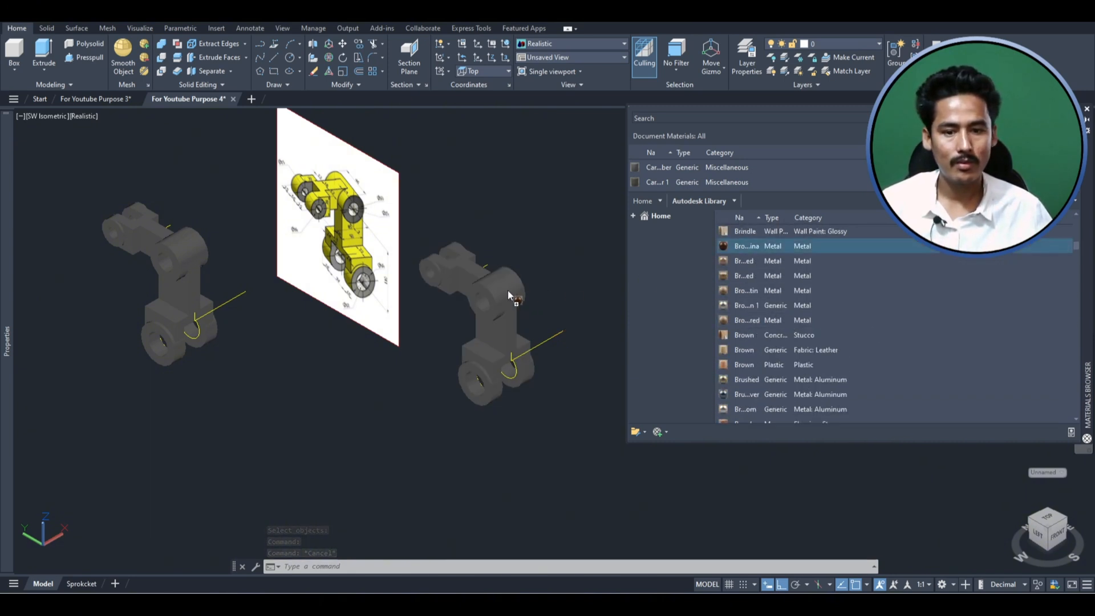
pyautogui.moveTo(508, 291); pyautogui.dragTo(507, 290)
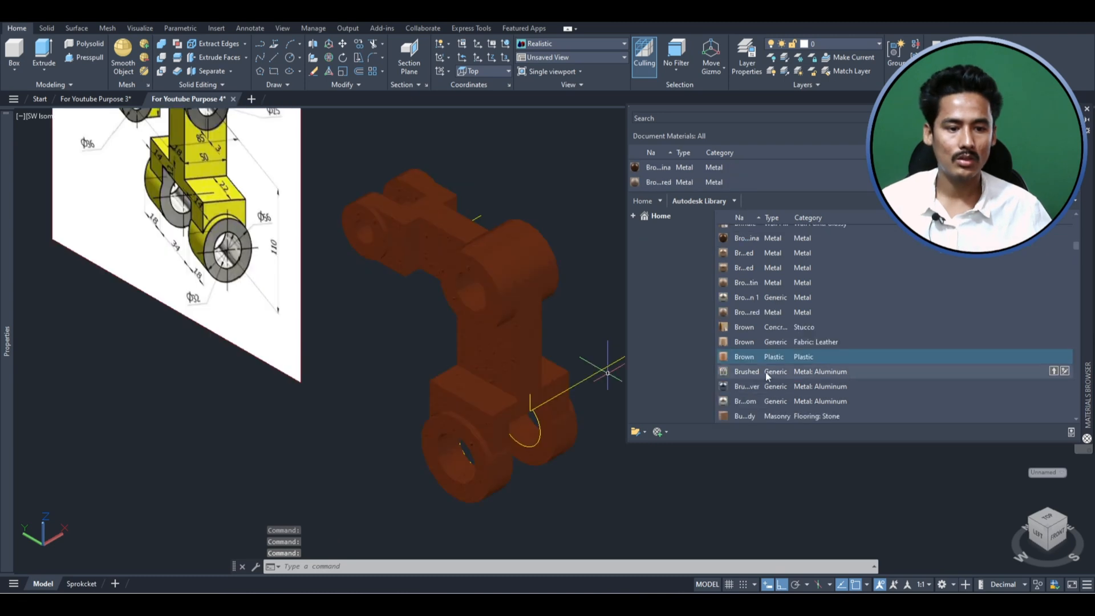
pyautogui.moveTo(762, 386); pyautogui.dragTo(497, 337)
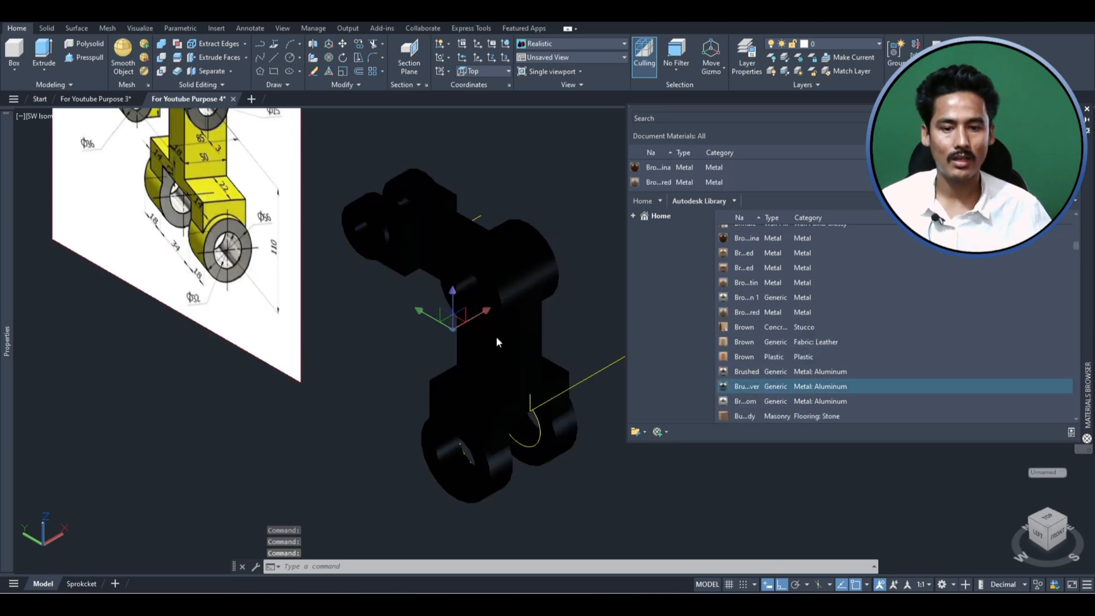
pyautogui.scroll(-4, 784, 398)
pyautogui.moveTo(745, 341); pyautogui.dragTo(521, 338)
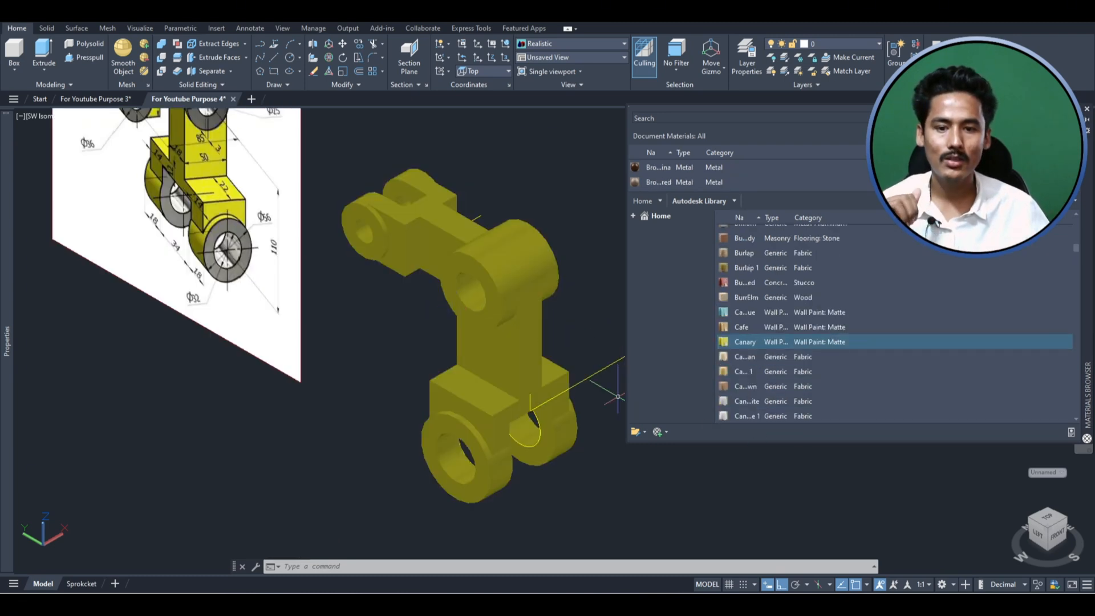
# - Examine the finished yellow bracket from other angles beside the reference image
pyautogui.keyDown('shift'); pyautogui.moveTo(407, 401); pyautogui.dragTo(505, 361, button='middle'); pyautogui.keyUp('shift')
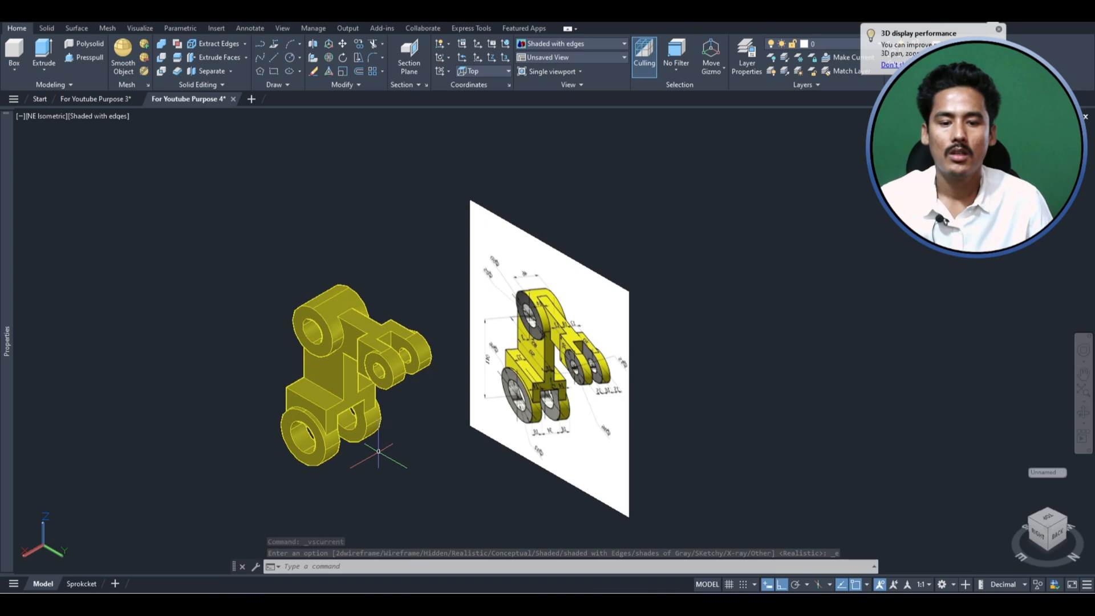
pyautogui.scroll(-1, 371, 445)
pyautogui.scroll(3, 433, 409)
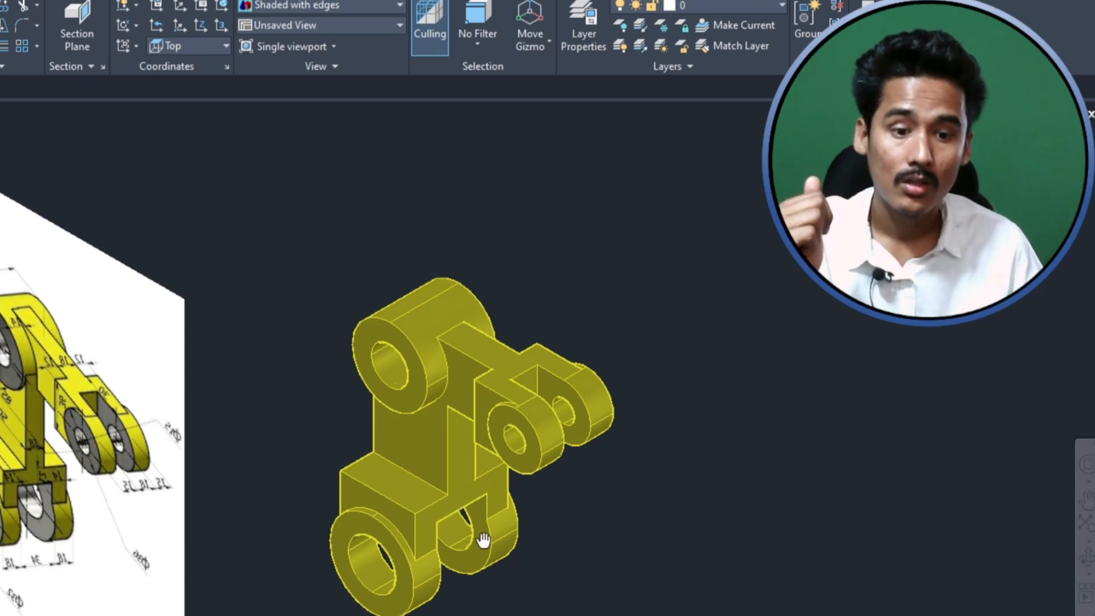
pyautogui.moveTo(485, 540); pyautogui.dragTo(330, 569)
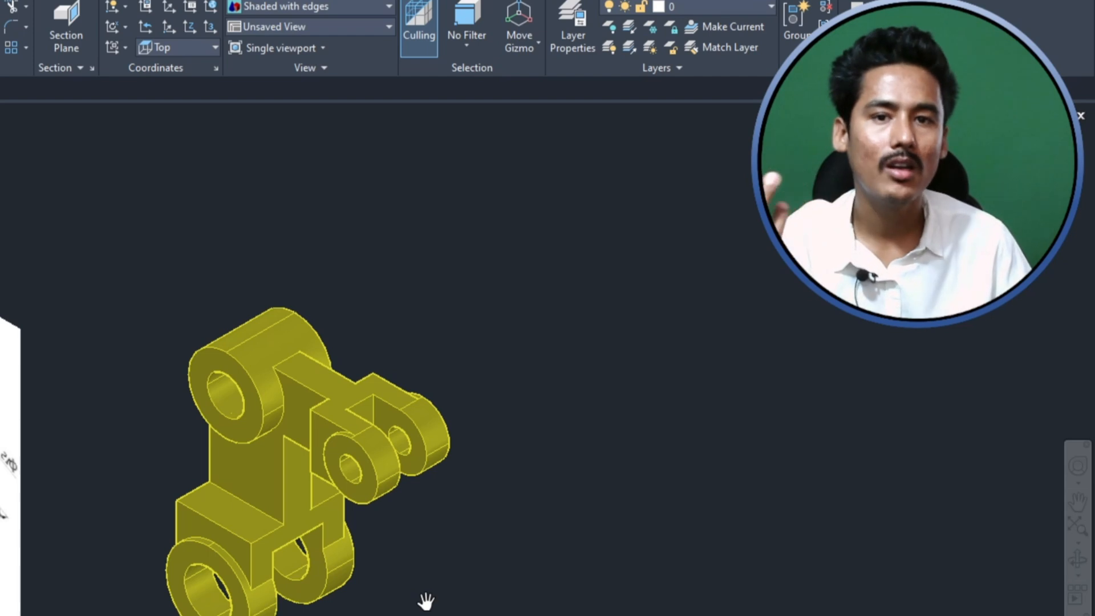
pyautogui.moveTo(342, 603); pyautogui.dragTo(285, 567)
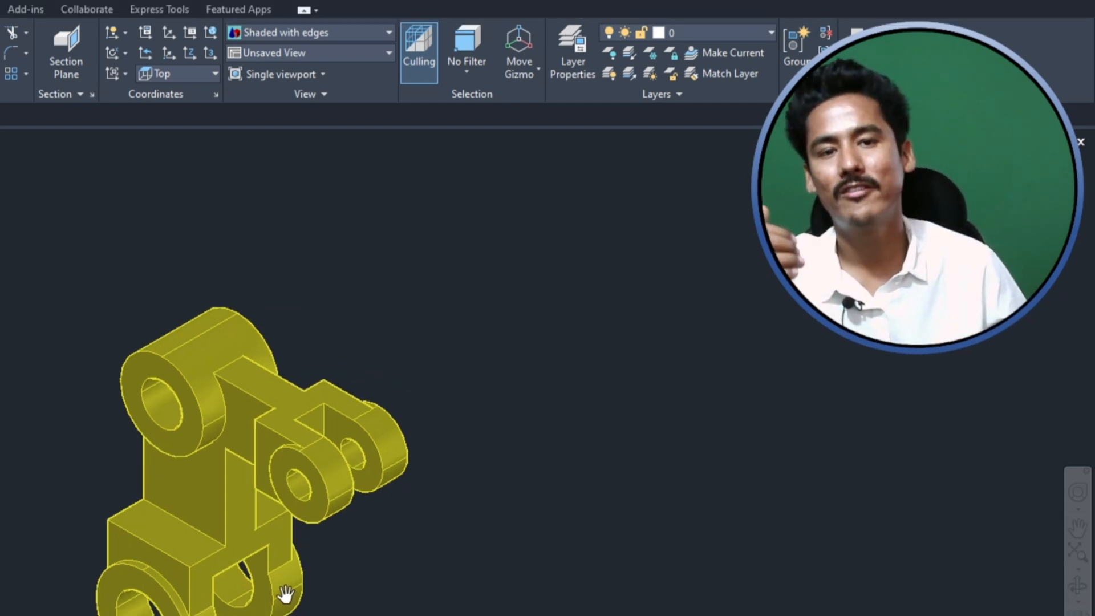